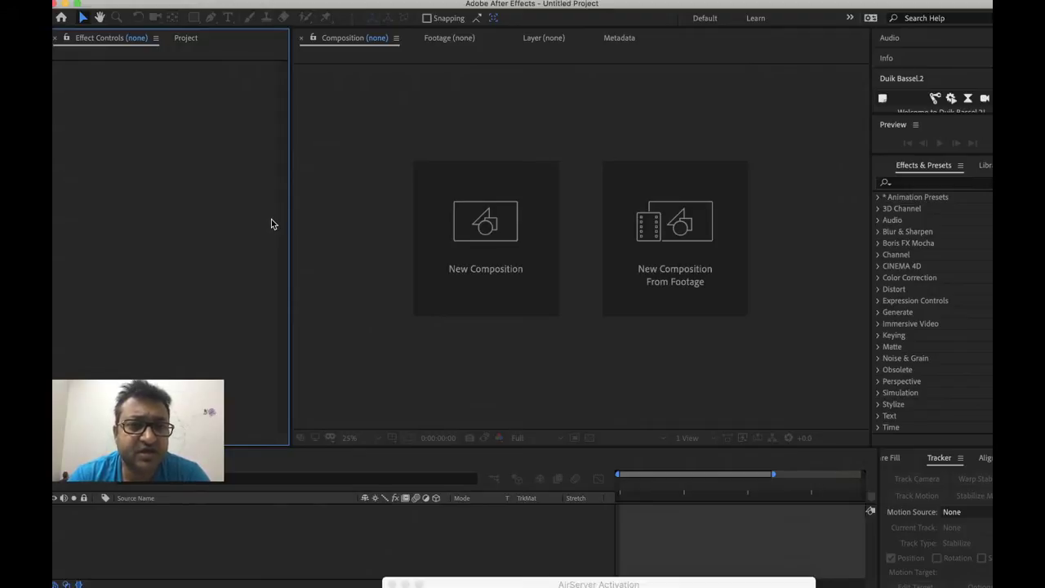
# Create a new composition and save the project as "map" in the day 16 folder
pyautogui.press('super+n')
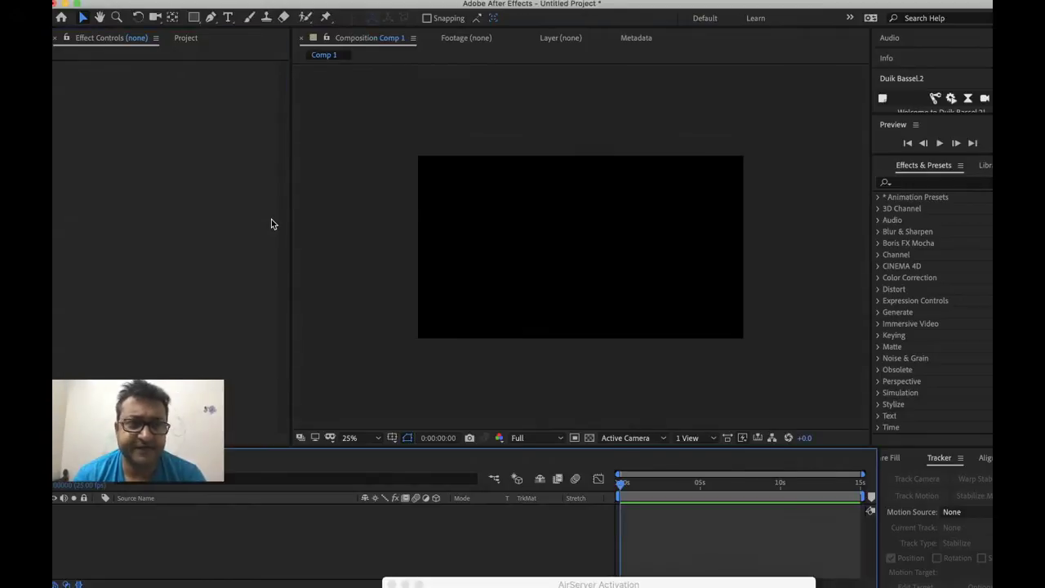
pyautogui.press('super+s')
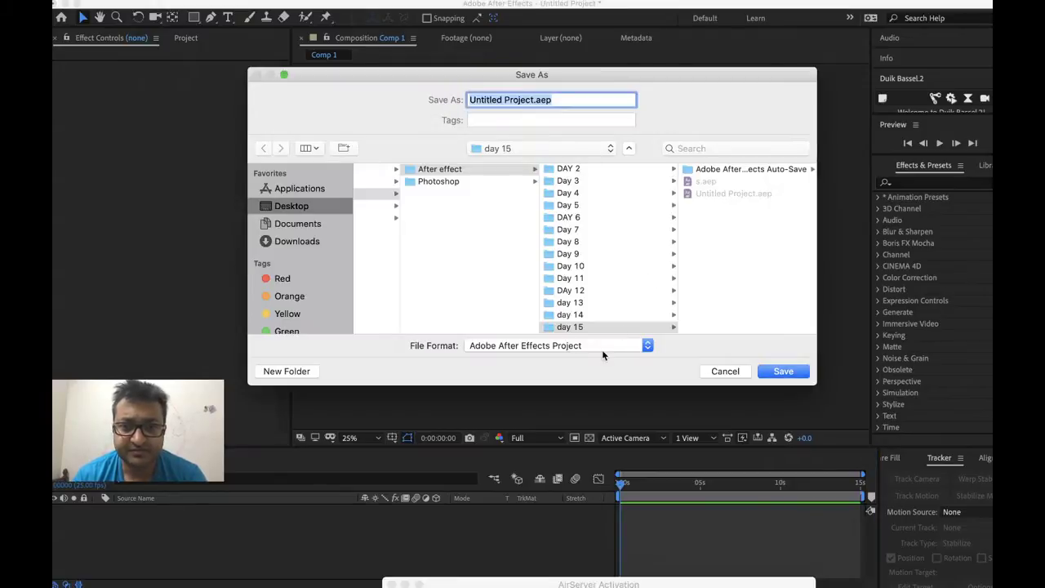
pyautogui.scroll(-2, 629, 264)
pyautogui.click(565, 328)
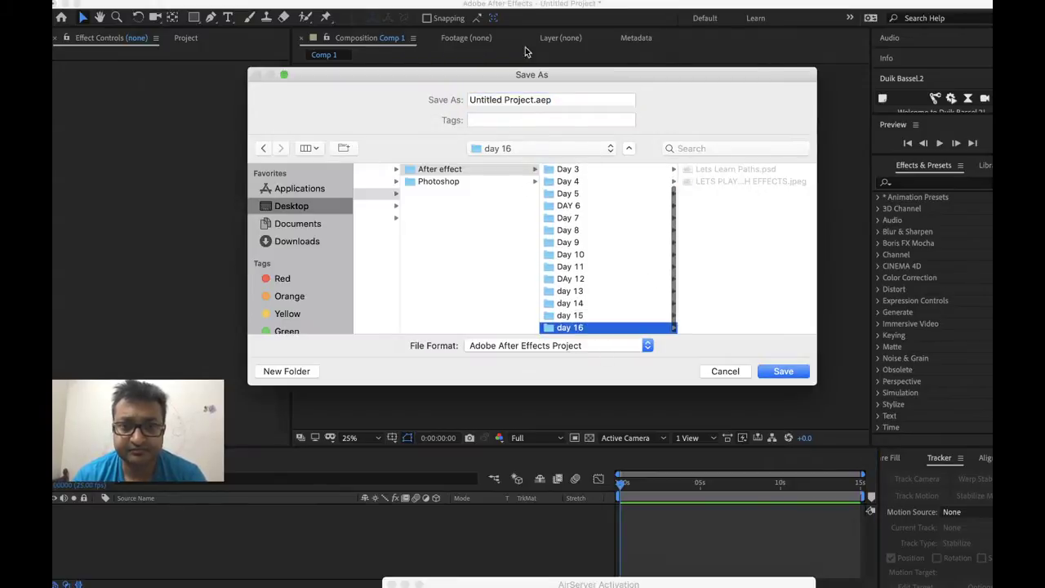
pyautogui.moveTo(535, 100); pyautogui.dragTo(479, 85)
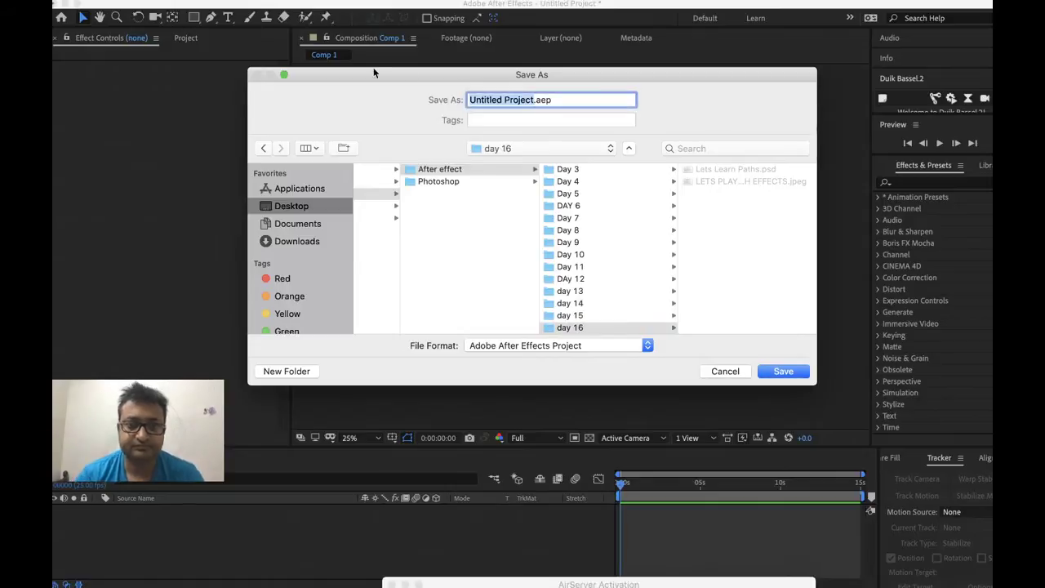
pyautogui.write('map')
pyautogui.press('Return')
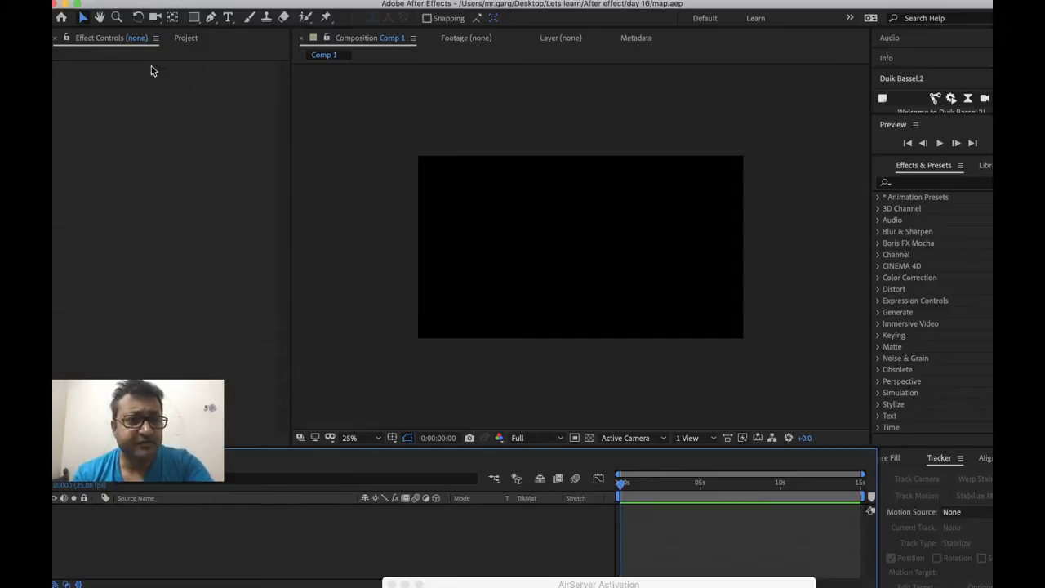
# Make the timeline area taller and add a 1920 x 1080 px light gray solid to Comp 1
pyautogui.click(194, 38)
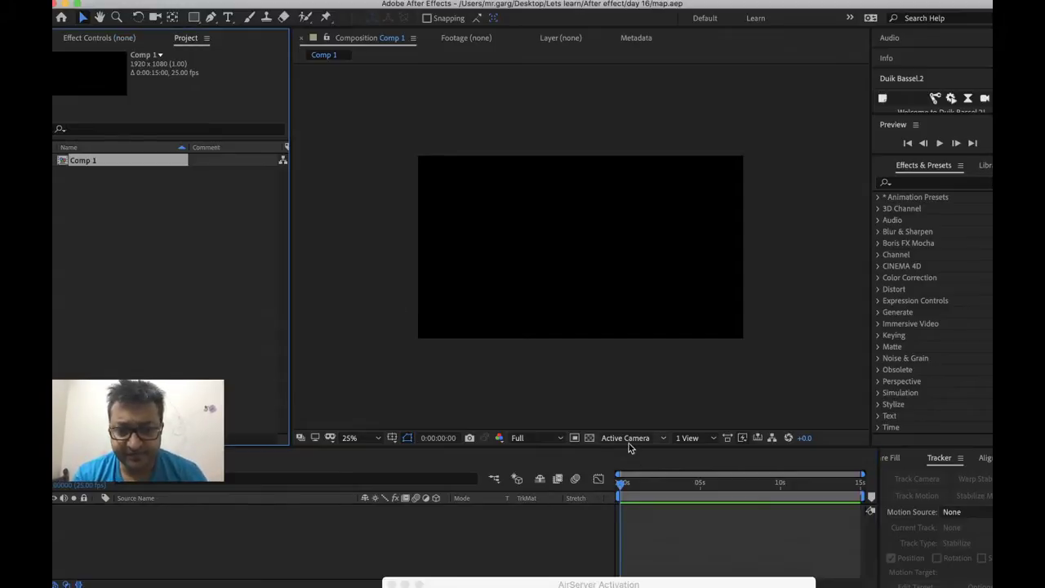
pyautogui.moveTo(629, 447); pyautogui.dragTo(644, 356)
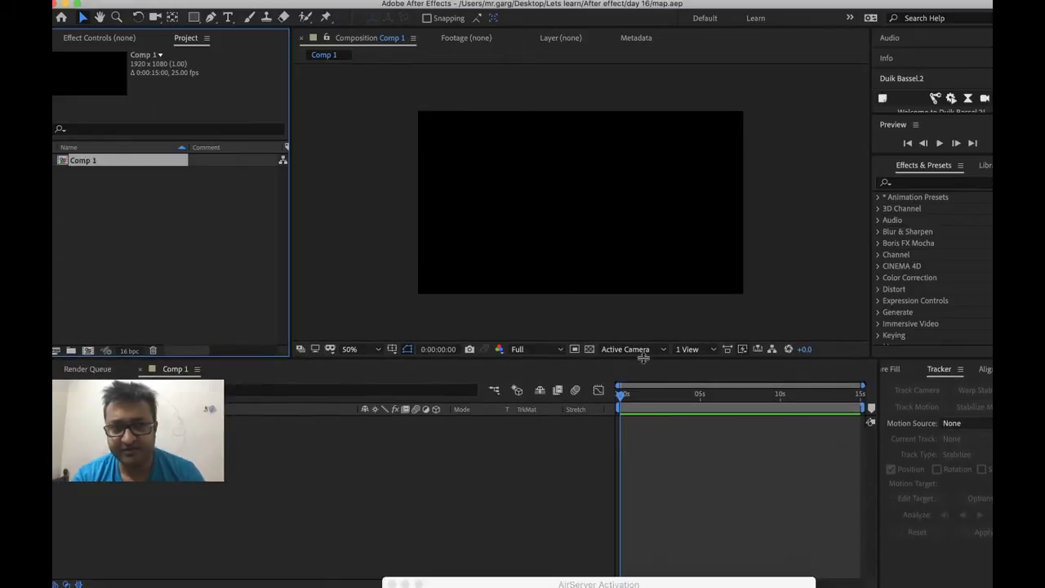
pyautogui.click(463, 458)
pyautogui.press('super+n')
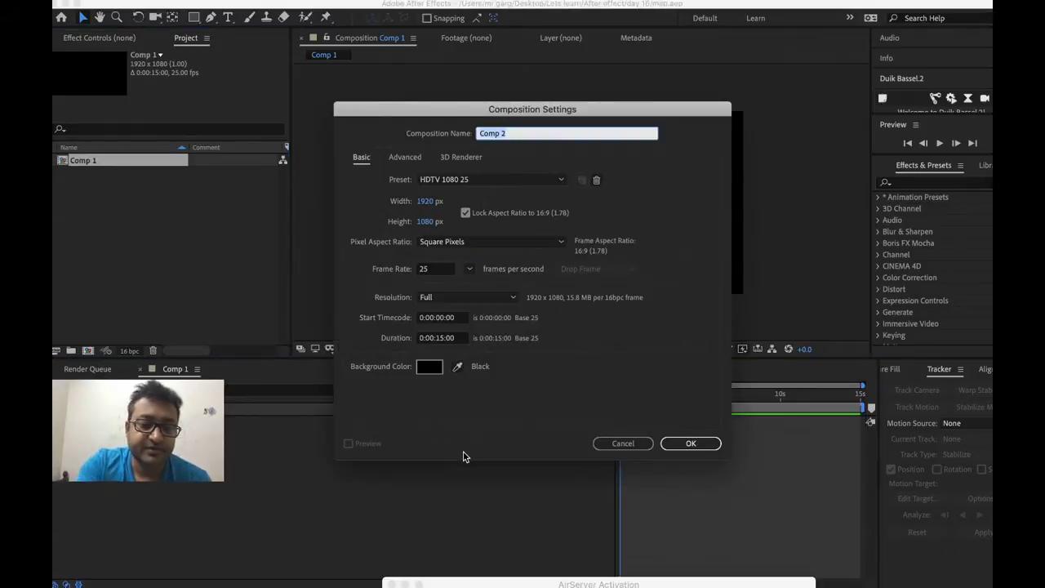
pyautogui.press('Escape')
pyautogui.press('super+y')
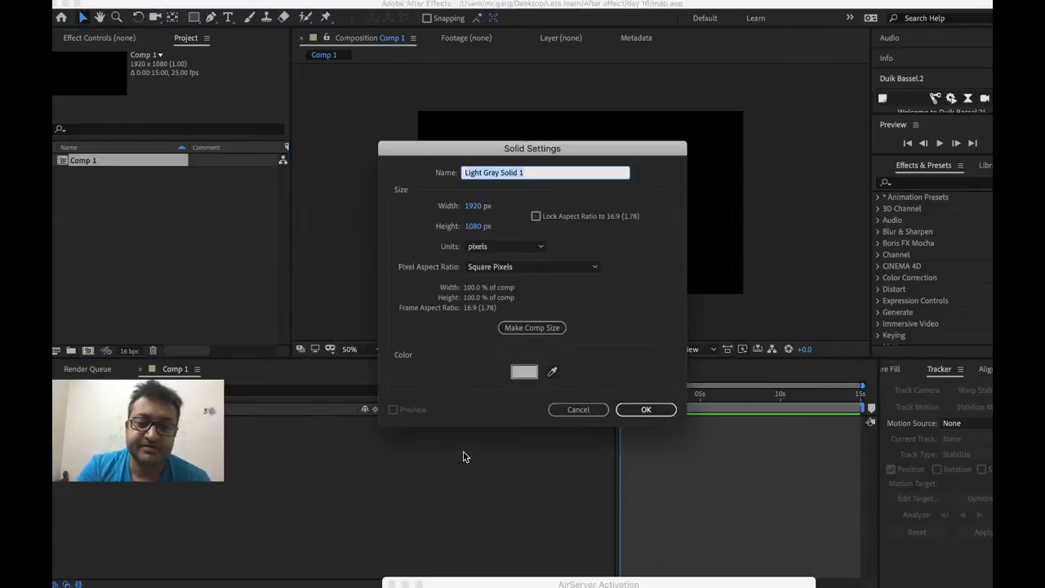
pyautogui.click(645, 409)
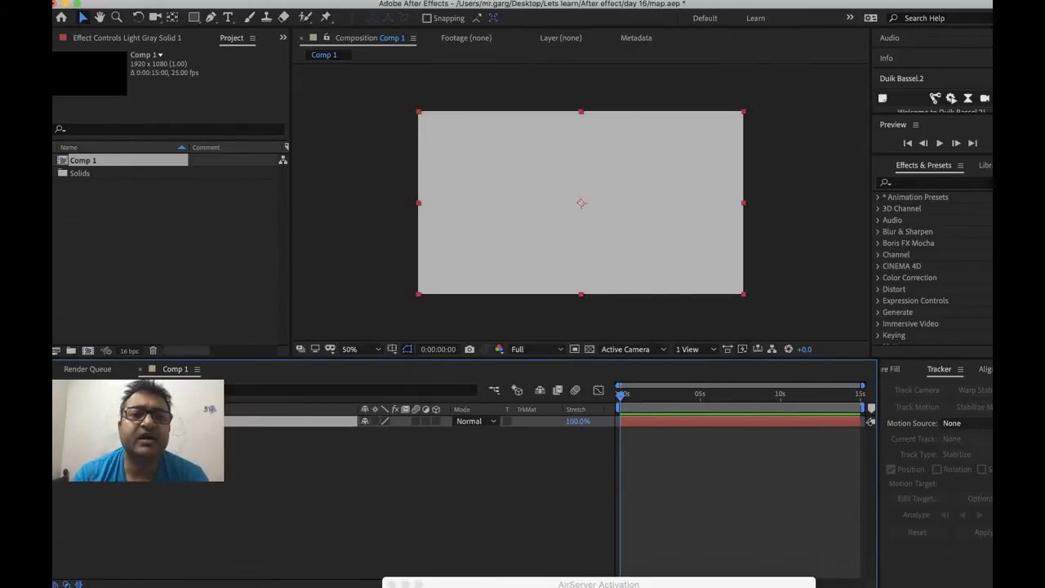
# Find the Beam effect by searching for "beam" and apply it to the light gray solid
pyautogui.click(372, 0)
pyautogui.moveTo(420, 0)
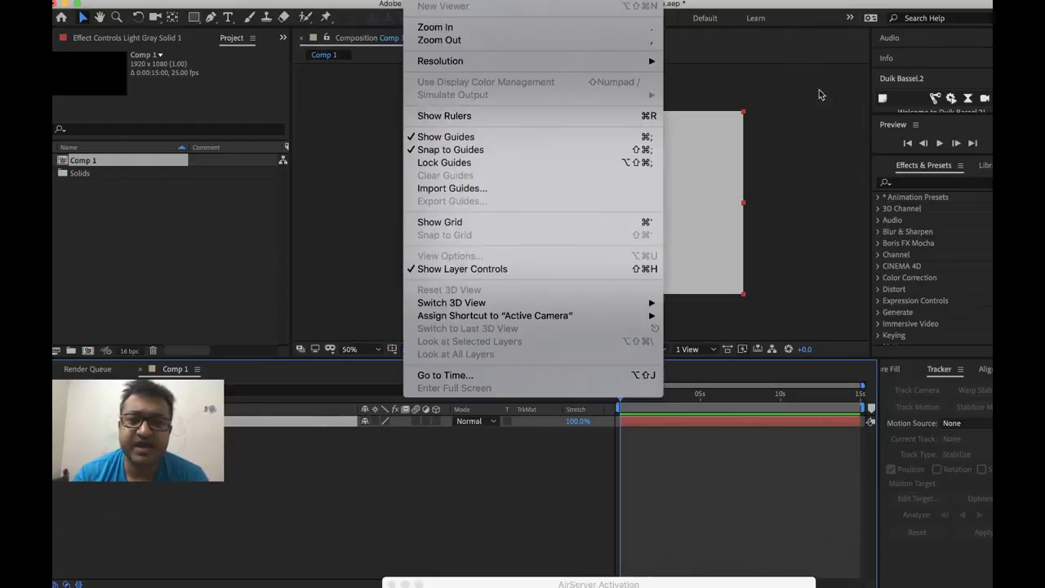
pyautogui.click(913, 189)
pyautogui.click(913, 184)
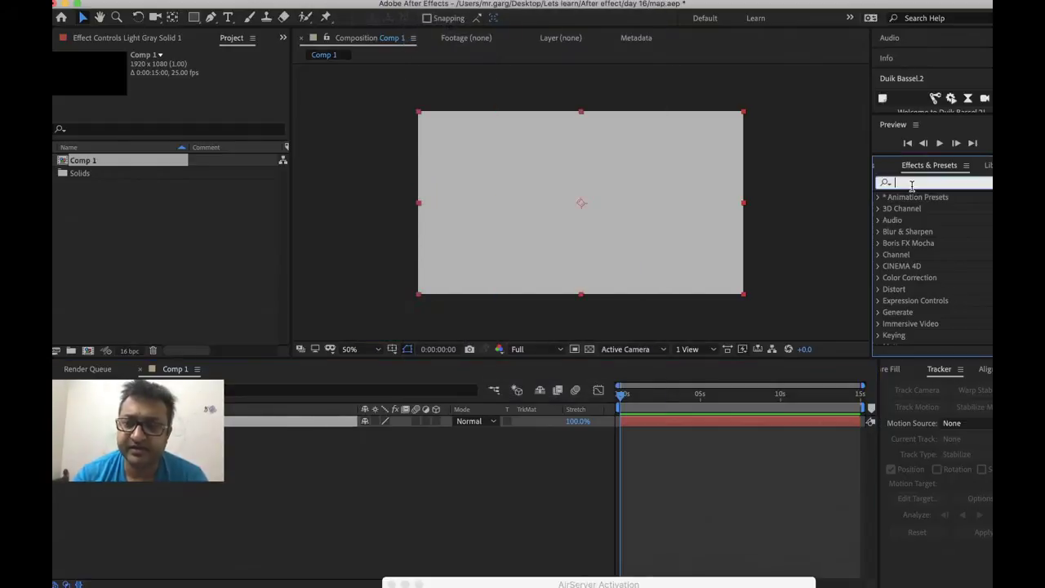
pyautogui.write('beam')
pyautogui.click(916, 210)
pyautogui.doubleClick(916, 209)
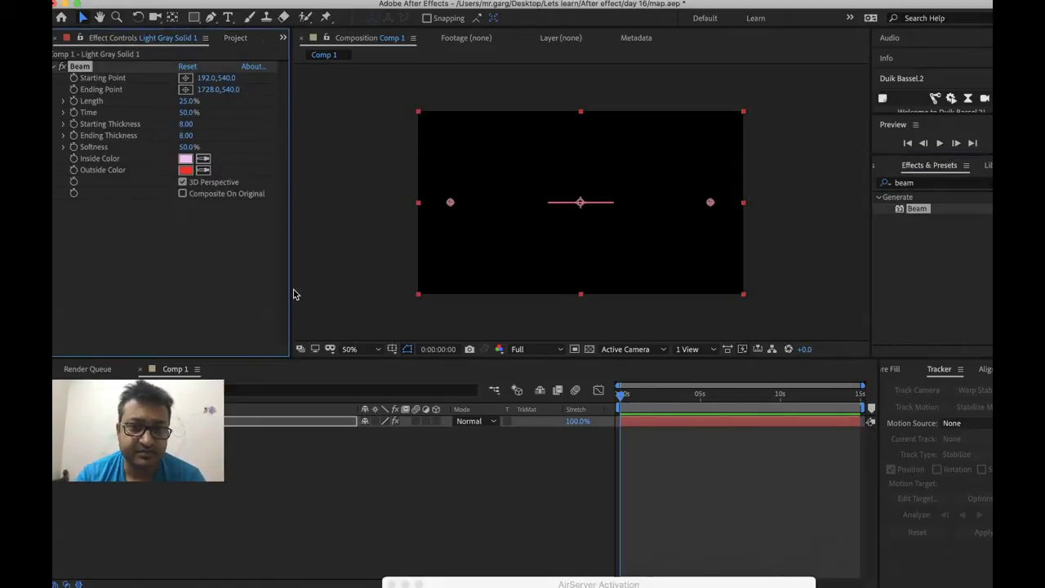
# Set both the inside and the outside color of the Beam to white
pyautogui.click(203, 170)
pyautogui.click(188, 160)
pyautogui.click(189, 160)
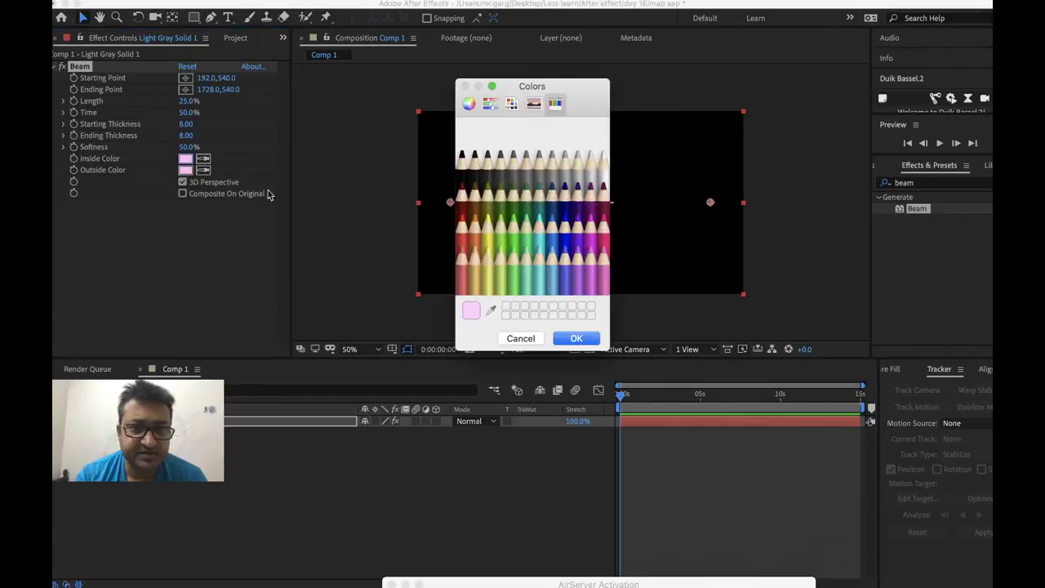
pyautogui.click(604, 166)
pyautogui.click(469, 106)
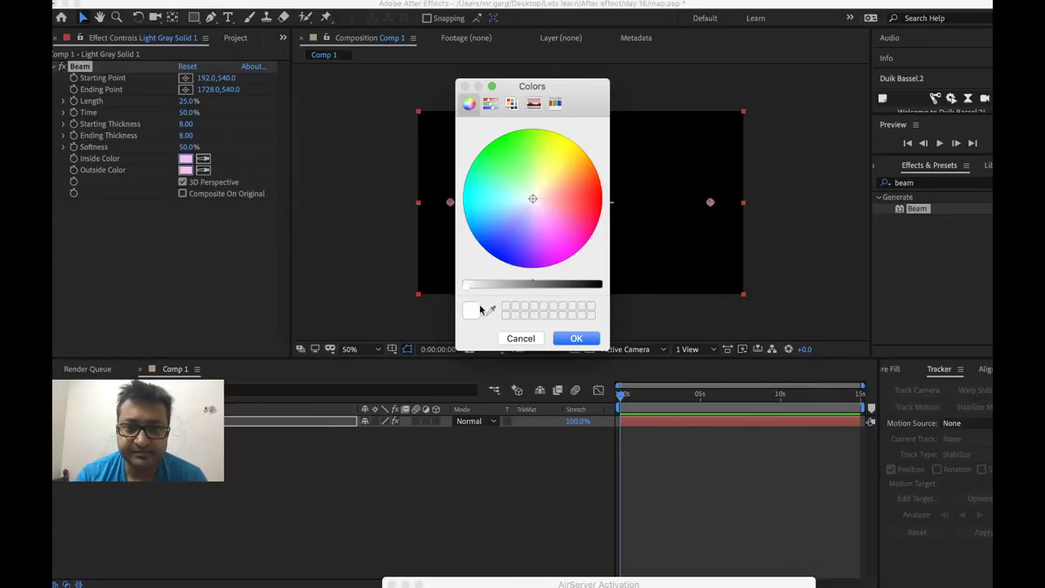
pyautogui.click(573, 338)
pyautogui.click(213, 177)
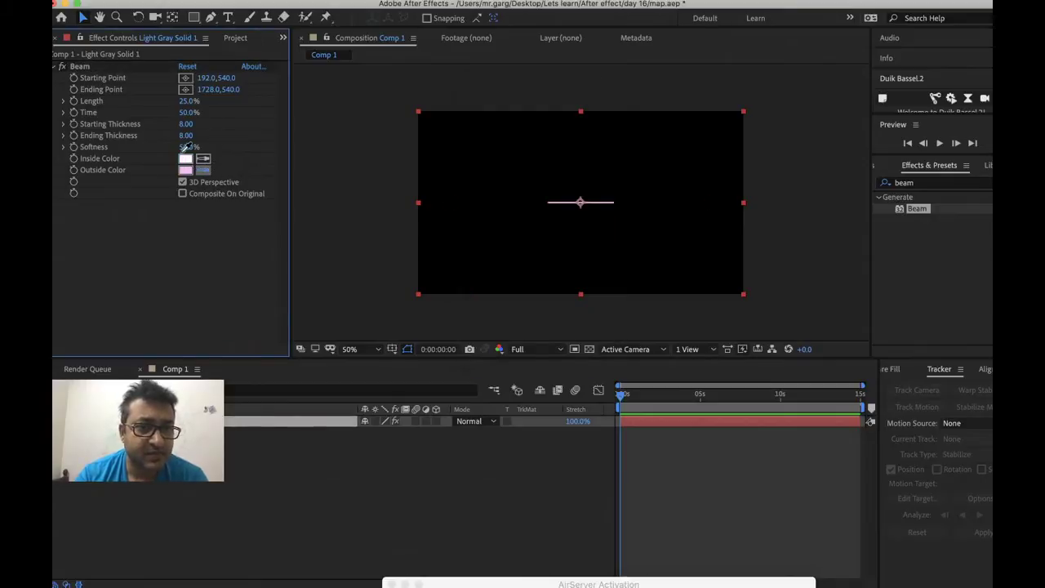
pyautogui.click(186, 160)
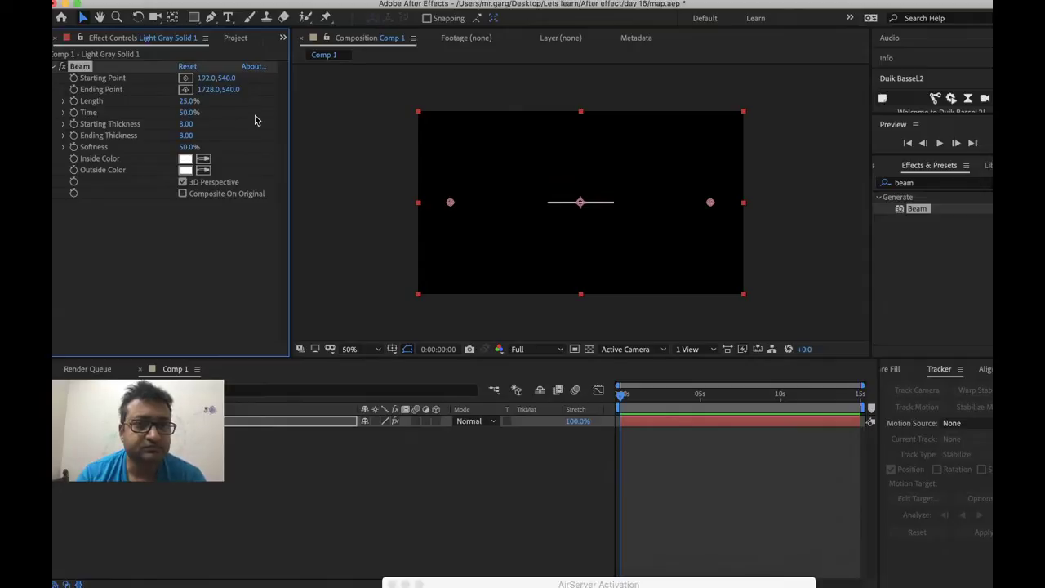
# Set the Beam's starting point to 4, 540, its ending point to 1927, 540, and its length to 100%
pyautogui.click(226, 78)
pyautogui.moveTo(206, 77); pyautogui.dragTo(100, 103)
pyautogui.moveTo(206, 89); pyautogui.dragTo(338, 93)
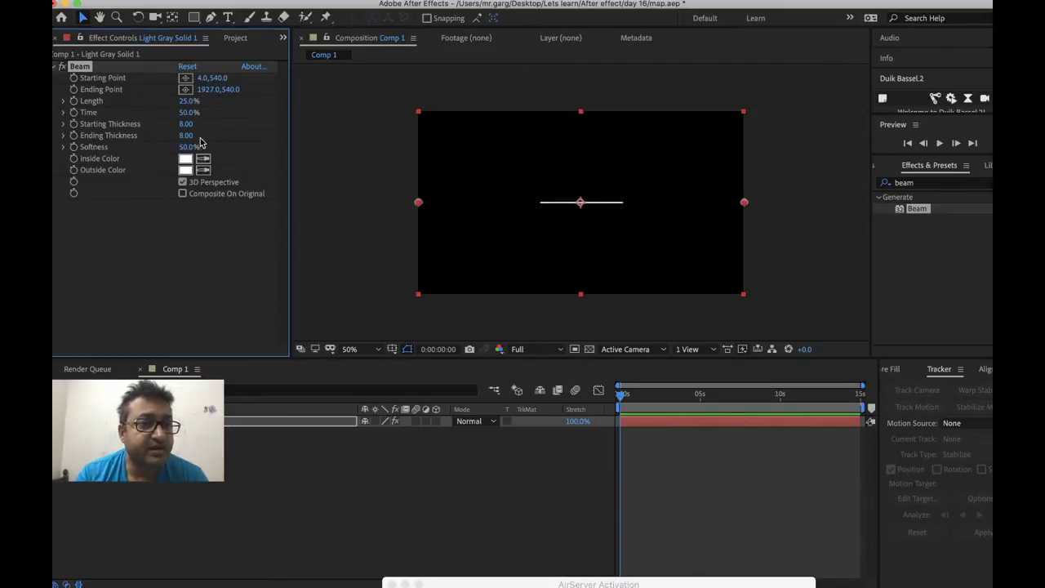
pyautogui.moveTo(184, 101); pyautogui.dragTo(279, 109)
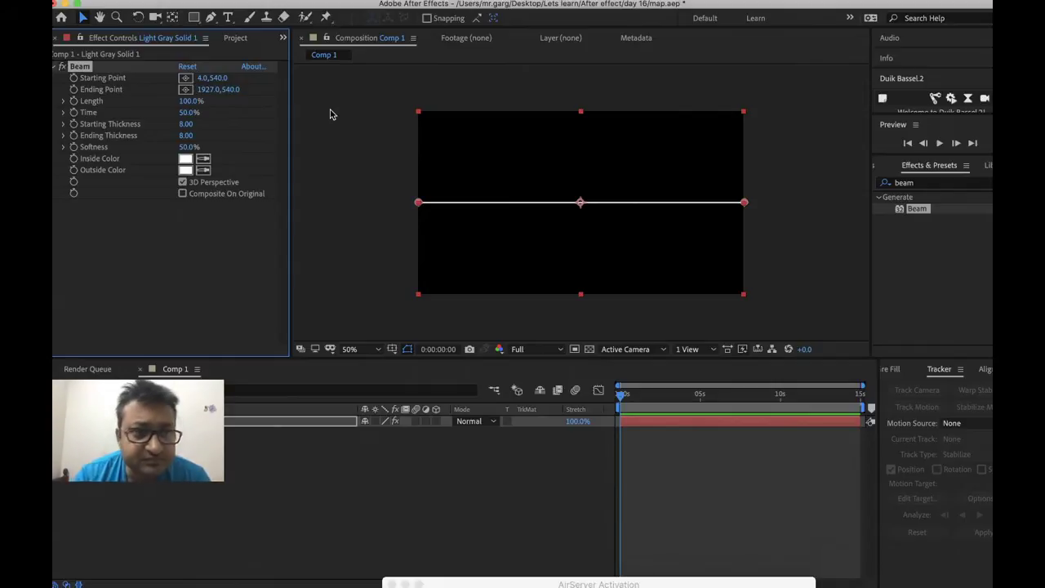
# Reduce the Beam's softness to 3% and save the project
pyautogui.click(189, 146)
pyautogui.write('0')
pyautogui.press('Return')
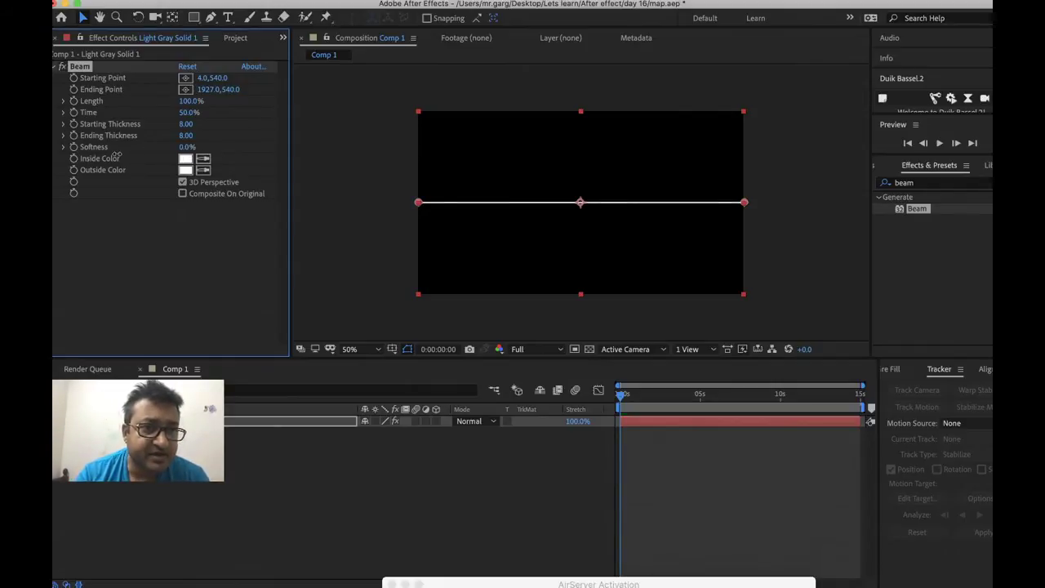
pyautogui.click(224, 440)
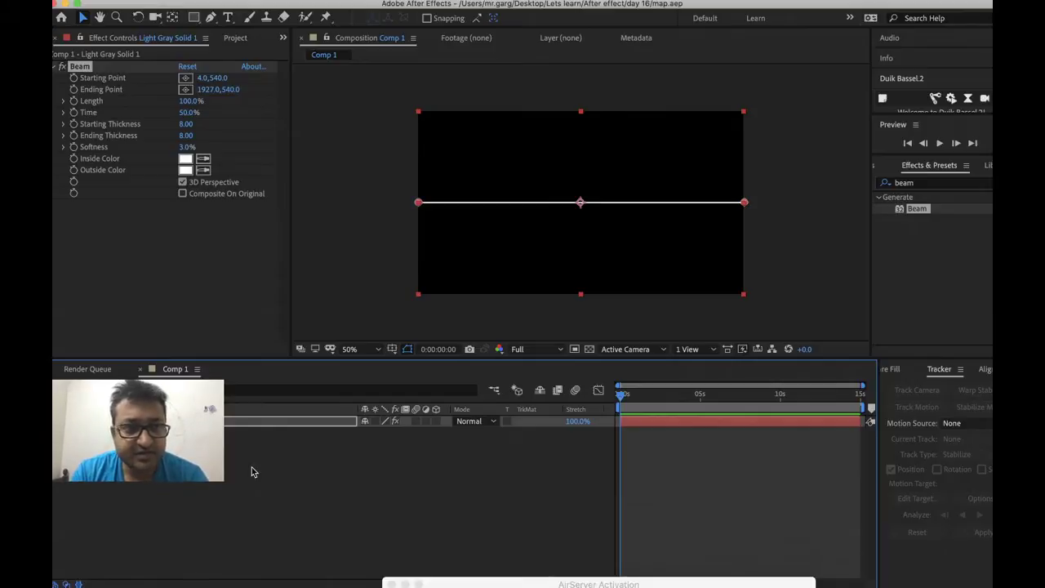
# Apply the Displacement Map effect to the beam's solid layer in Comp 1 and save the project
pyautogui.click(946, 186)
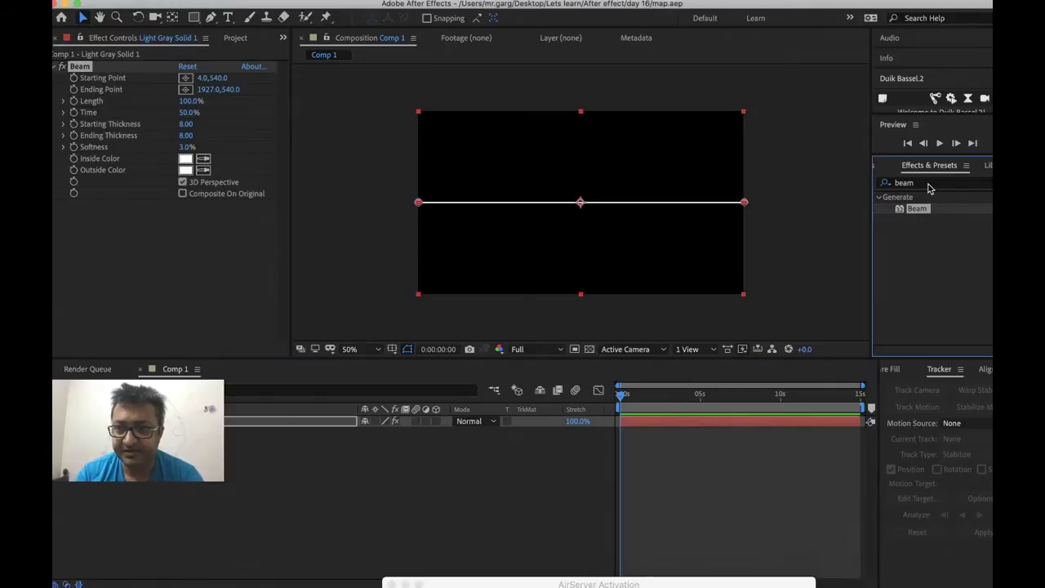
pyautogui.click(929, 184)
pyautogui.write('dis')
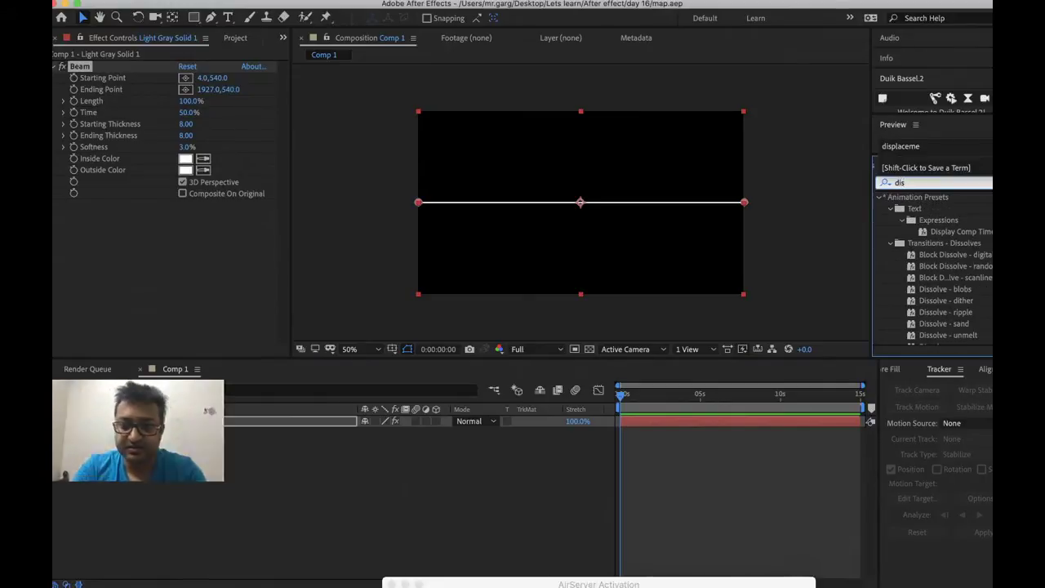
pyautogui.write('pla')
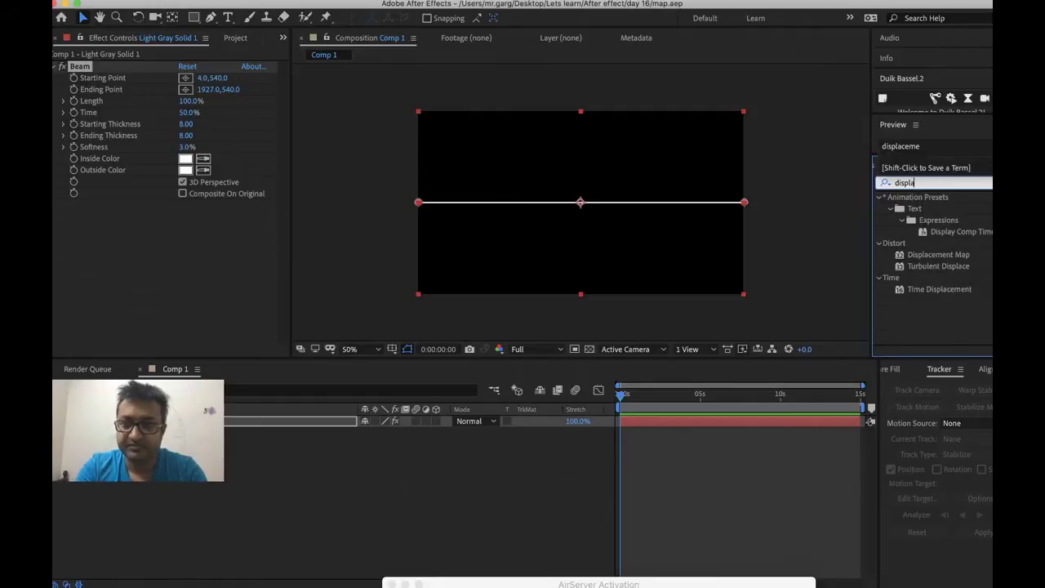
pyautogui.click(939, 256)
pyautogui.moveTo(931, 258); pyautogui.dragTo(291, 422)
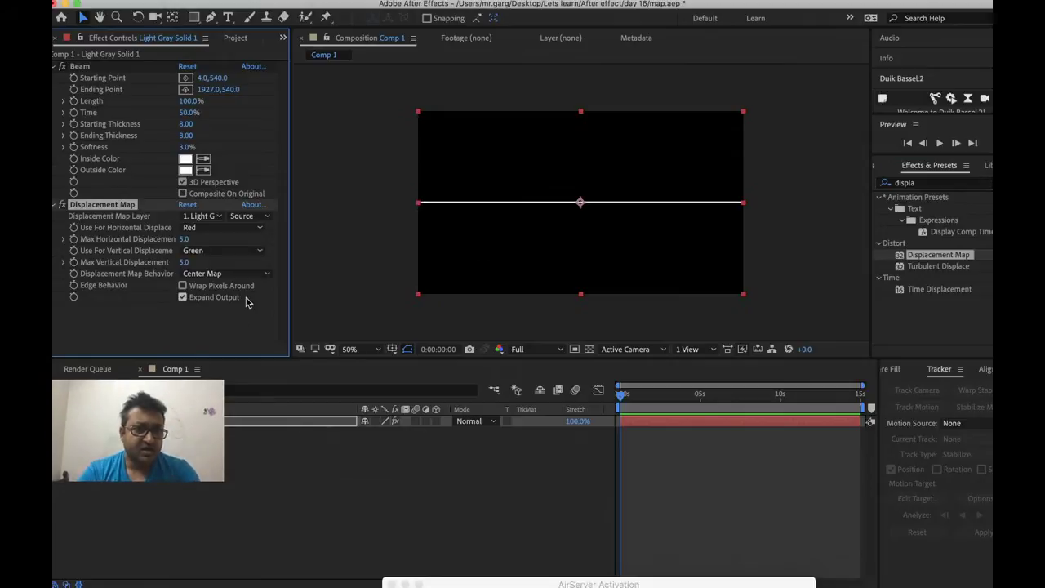
pyautogui.click(199, 217)
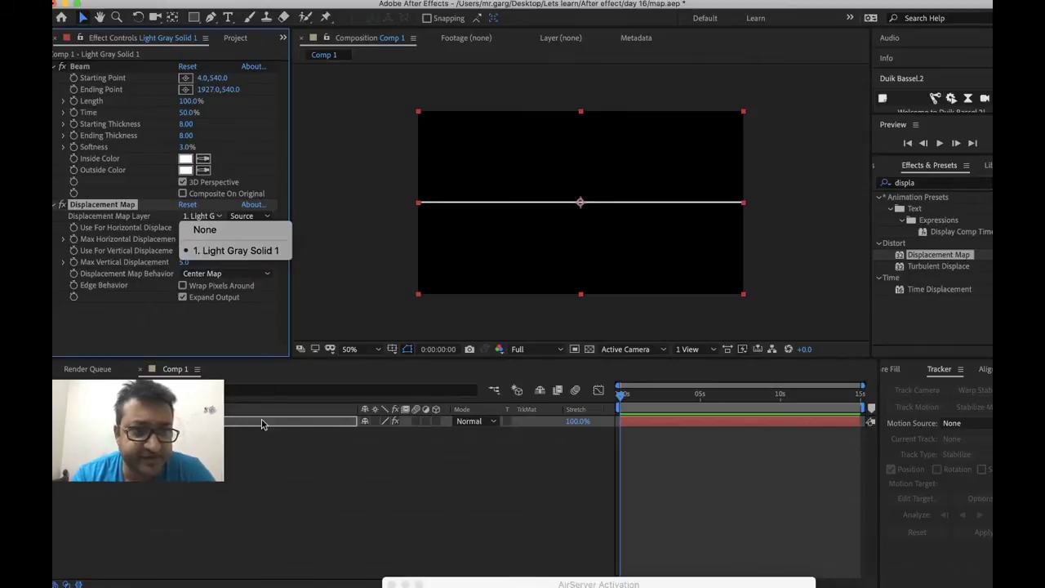
pyautogui.click(253, 496)
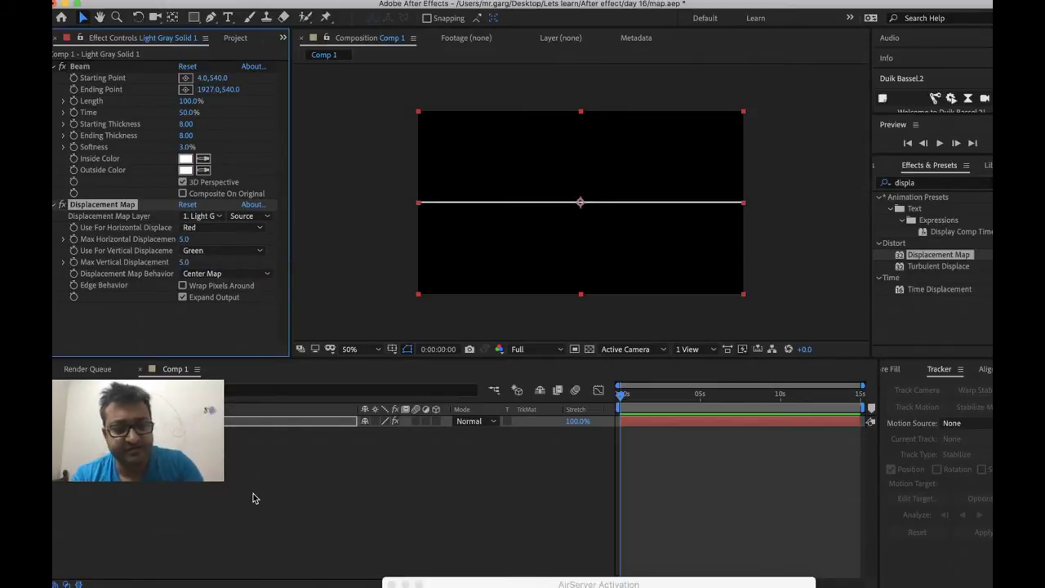
pyautogui.press('super+s')
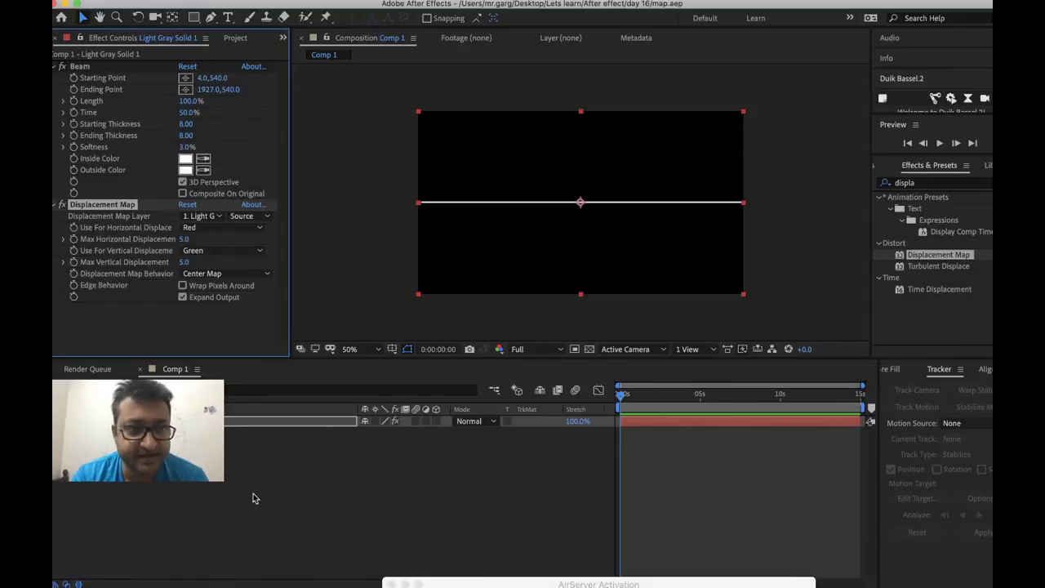
# Create a second composition, Comp 2, and add a 1920 x 1080 px light gray solid to it
pyautogui.press('super+n')
pyautogui.press('Return')
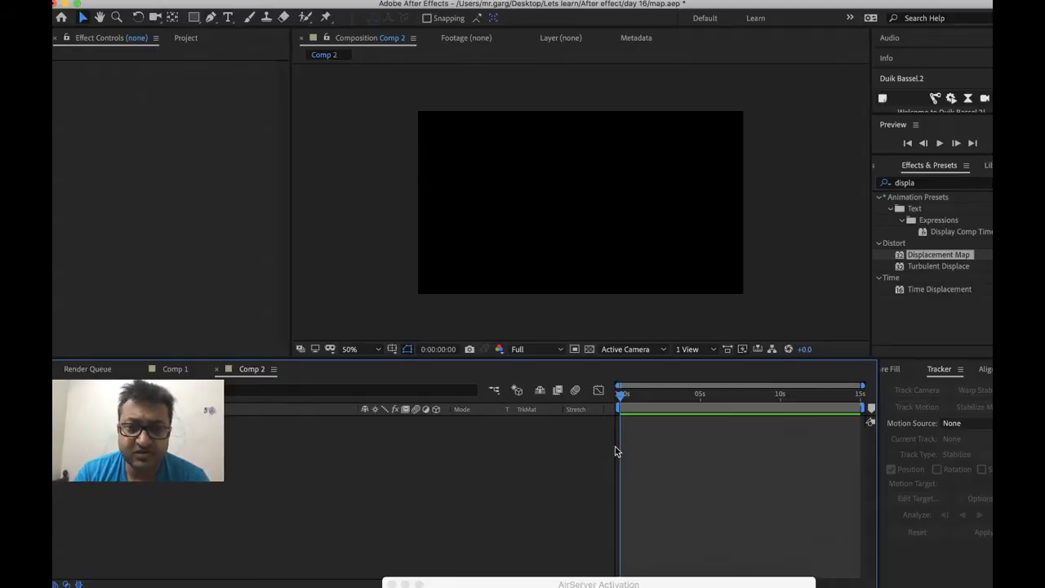
pyautogui.press('super+y')
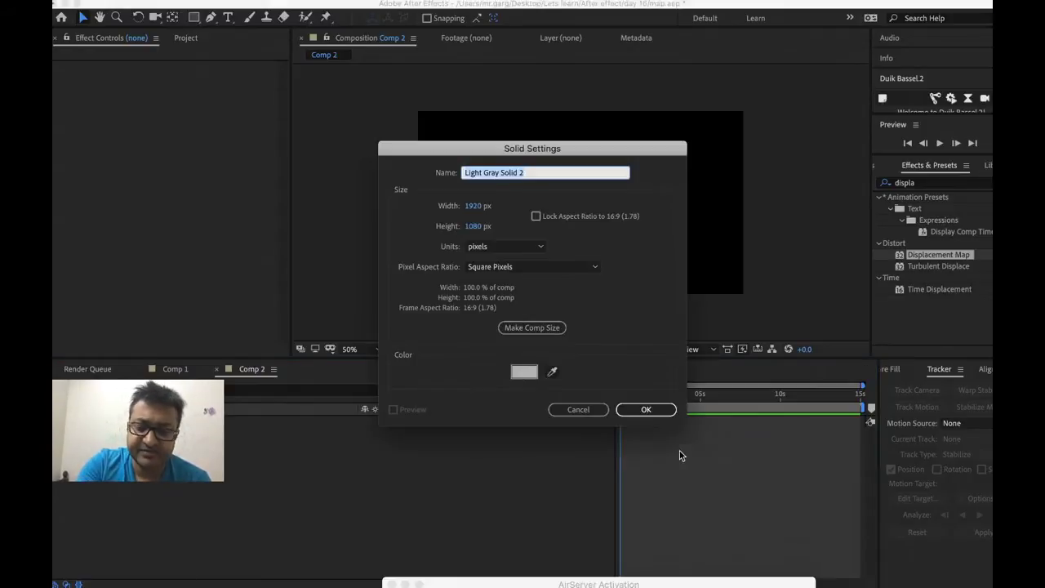
pyautogui.press('Return')
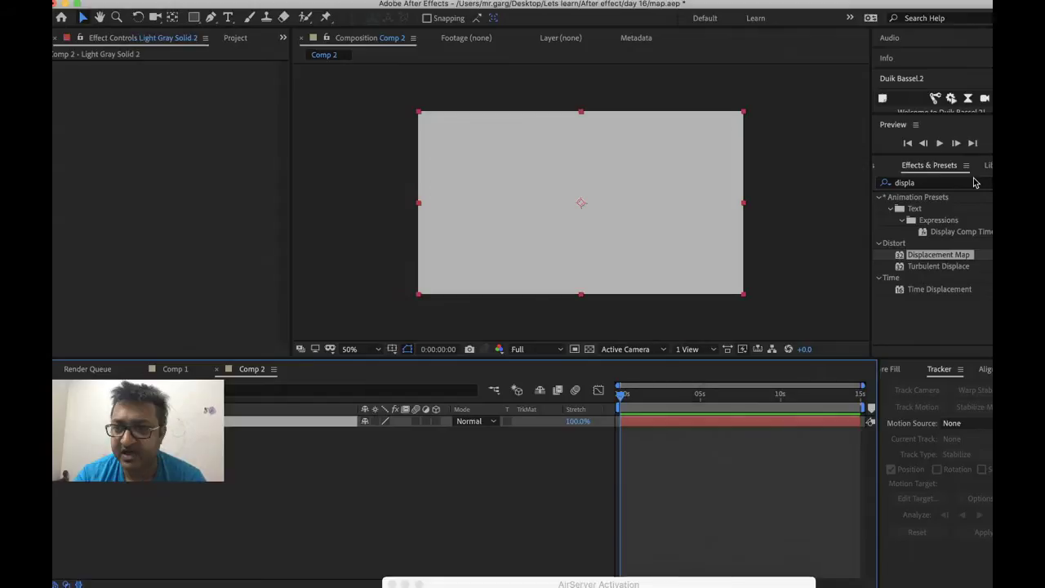
# Find the Gradient Ramp effect and apply it to the light gray solid in Comp 2
pyautogui.click(972, 185)
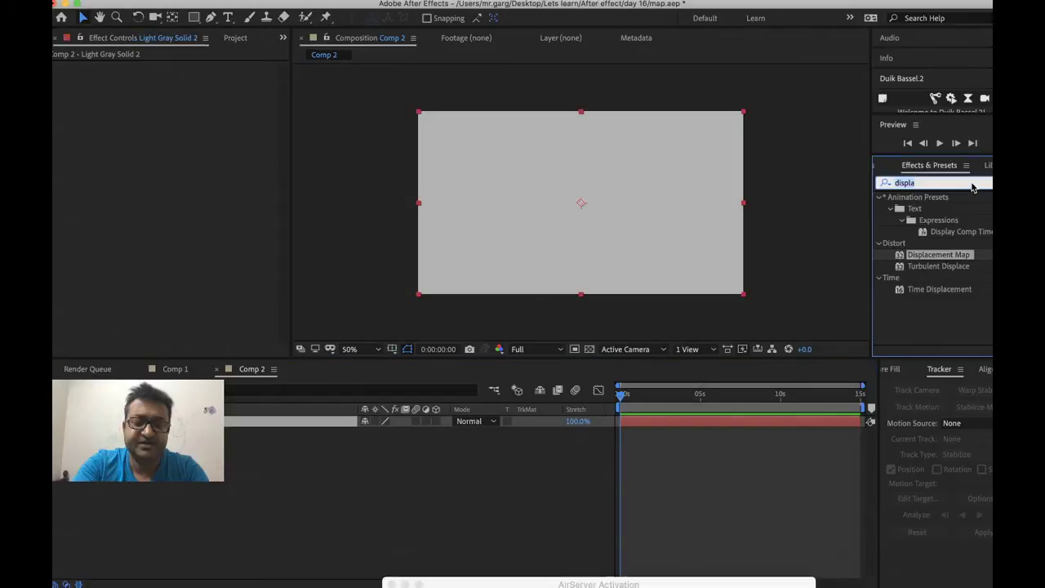
pyautogui.write('gra')
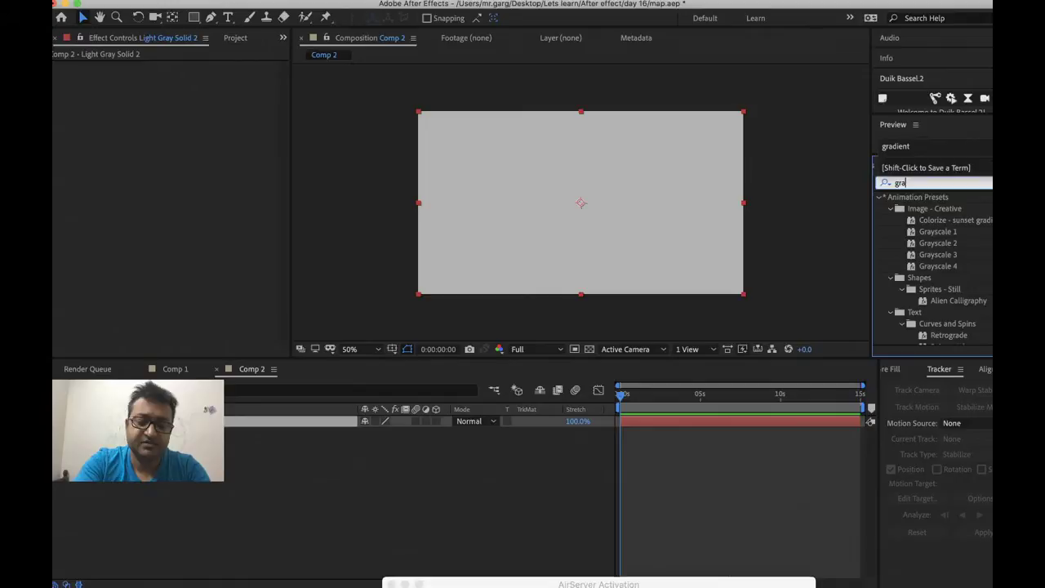
pyautogui.write('di')
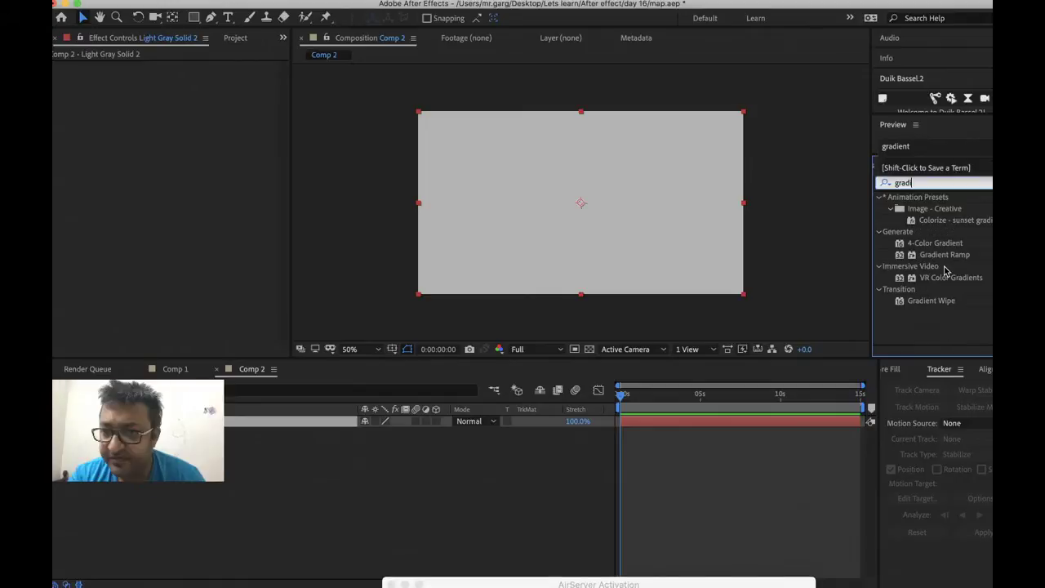
pyautogui.click(946, 256)
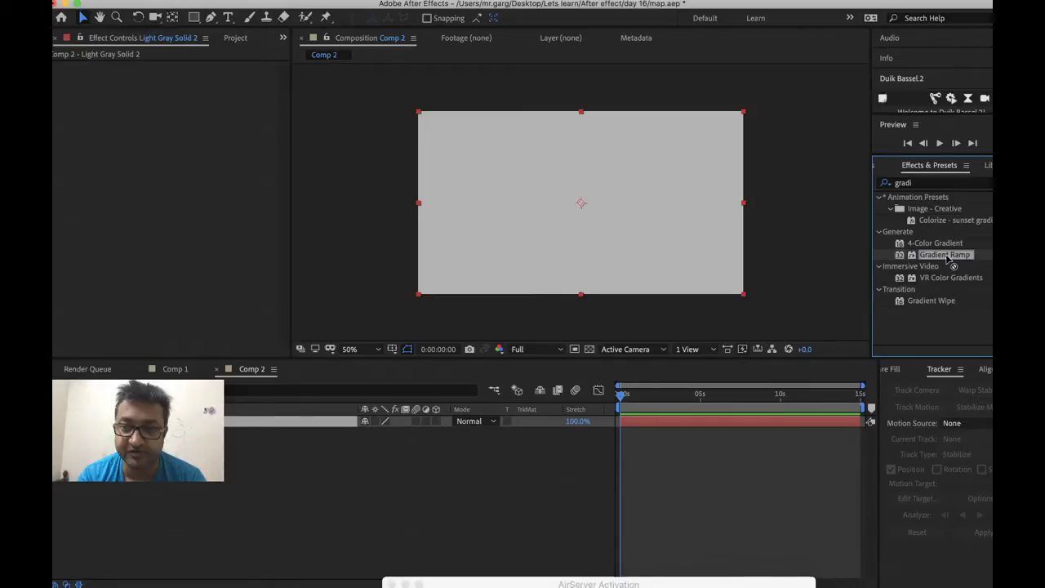
pyautogui.moveTo(945, 255); pyautogui.dragTo(310, 425)
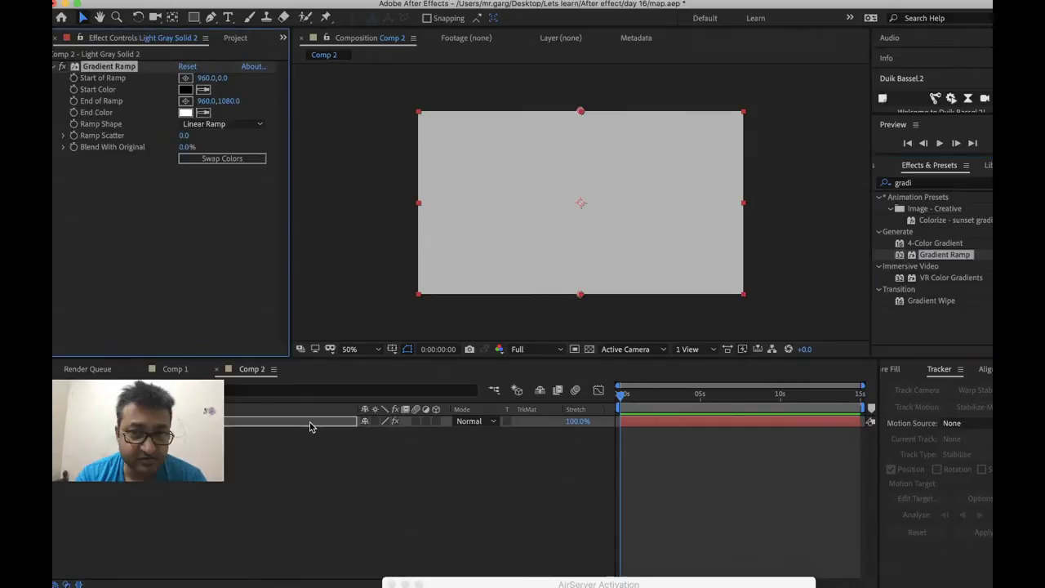
# Make the gradient run horizontally by moving the ramp's start to about -260, 1084 and its end to about 2044, 1028
pyautogui.click(580, 114)
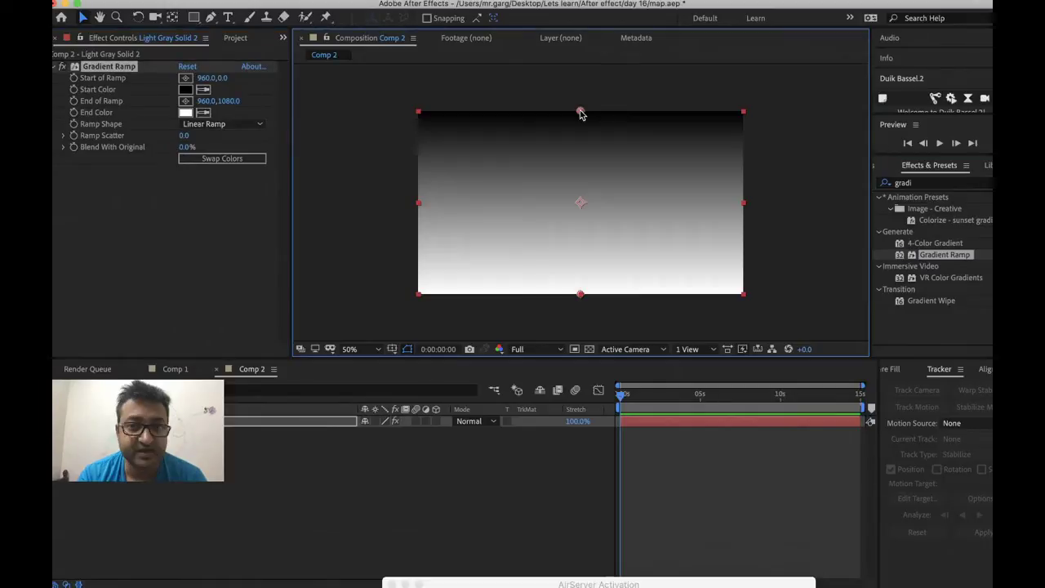
pyautogui.moveTo(581, 115); pyautogui.dragTo(389, 294)
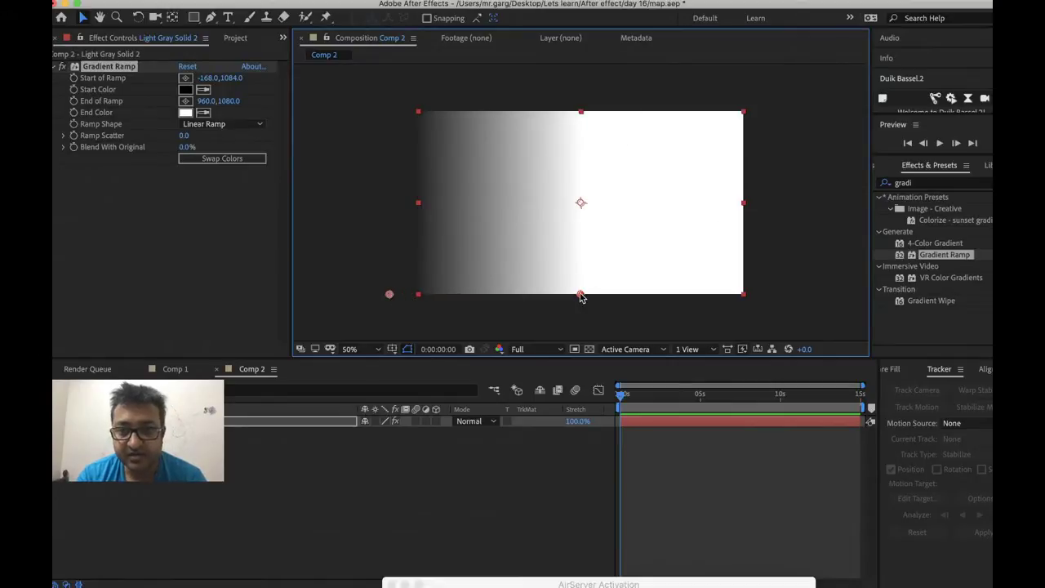
pyautogui.moveTo(580, 294); pyautogui.dragTo(765, 287)
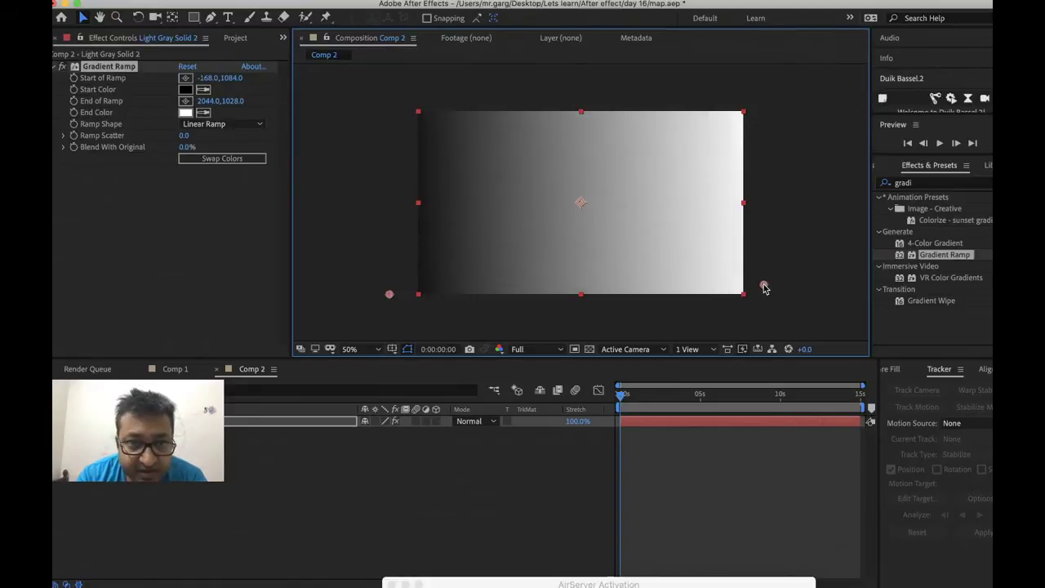
pyautogui.moveTo(390, 294); pyautogui.dragTo(374, 296)
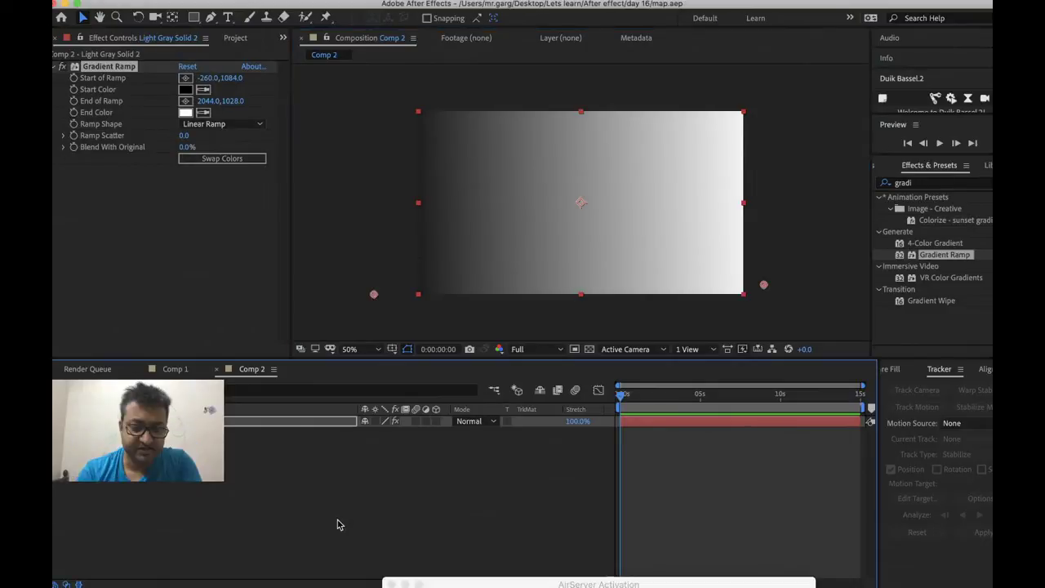
# Rename Comp 2 as "displacement map" in its composition settings
pyautogui.press('super+k')
pyautogui.write('displacement map')
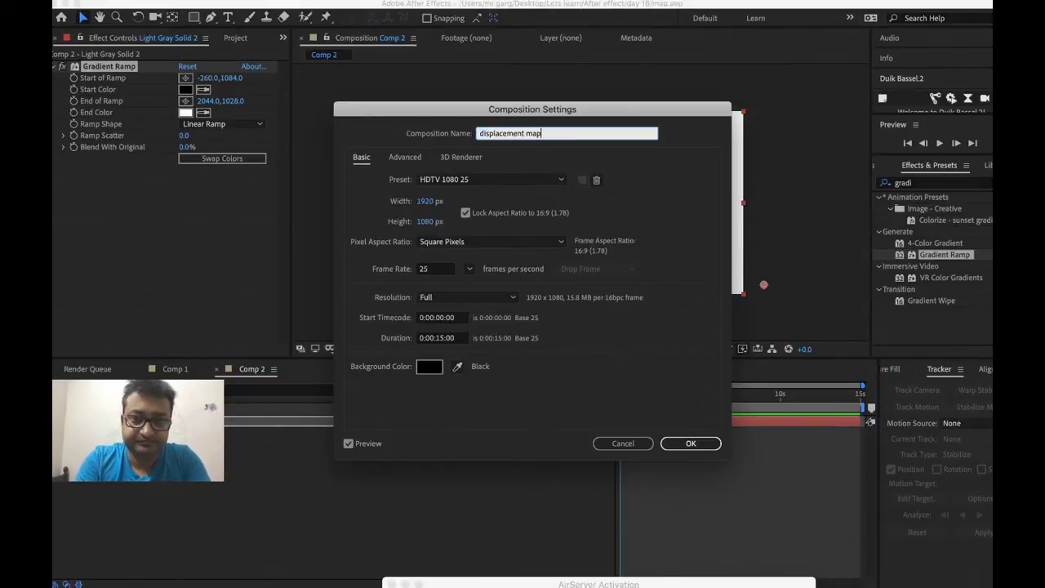
pyautogui.press('Return')
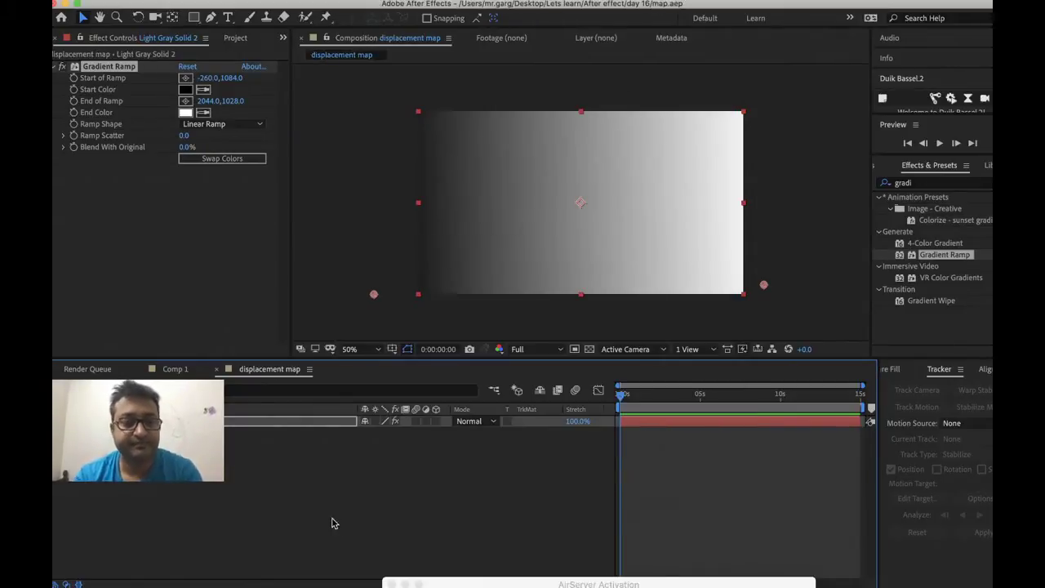
# Add the displacement map composition to Comp 1 as a layer and send it behind the beam solid
pyautogui.click(235, 38)
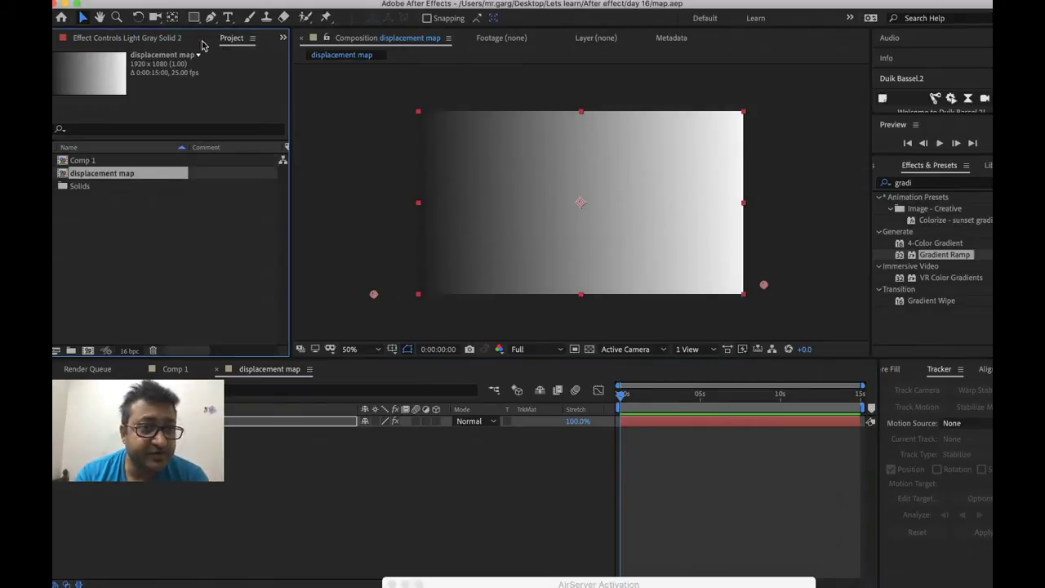
pyautogui.click(189, 371)
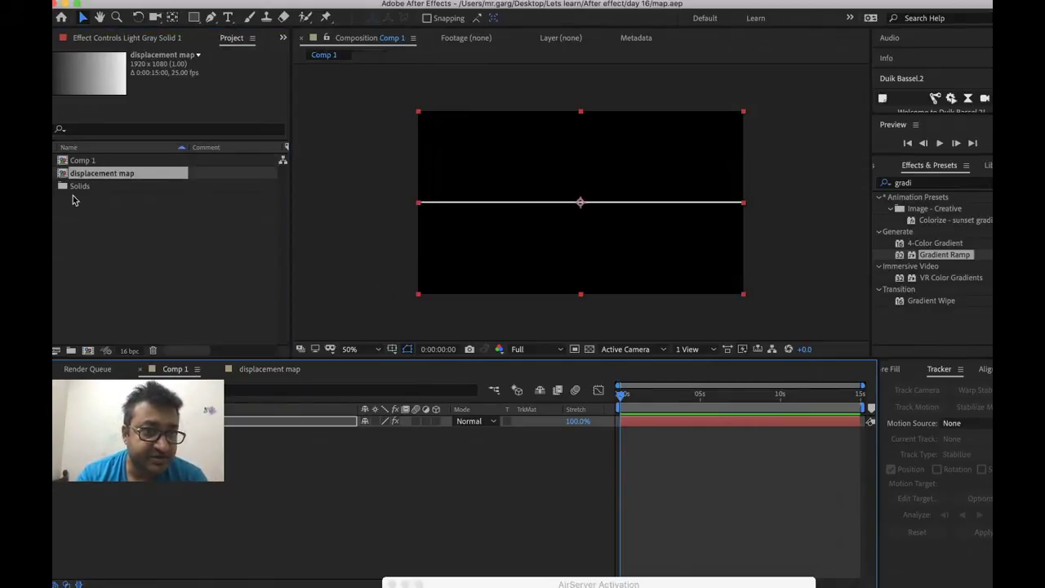
pyautogui.moveTo(75, 175); pyautogui.dragTo(80, 161)
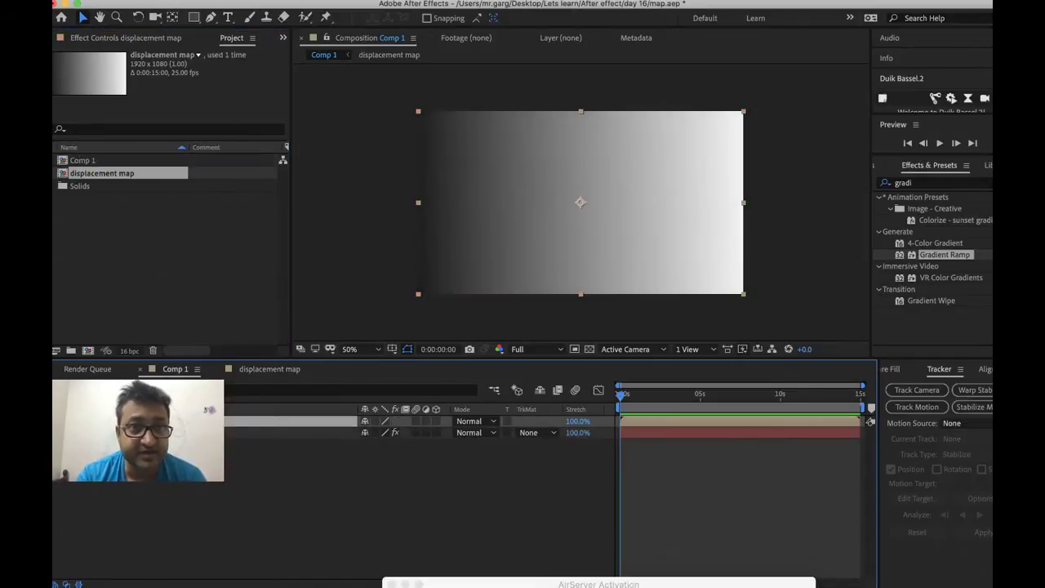
pyautogui.click(296, 1)
pyautogui.moveTo(343, 378)
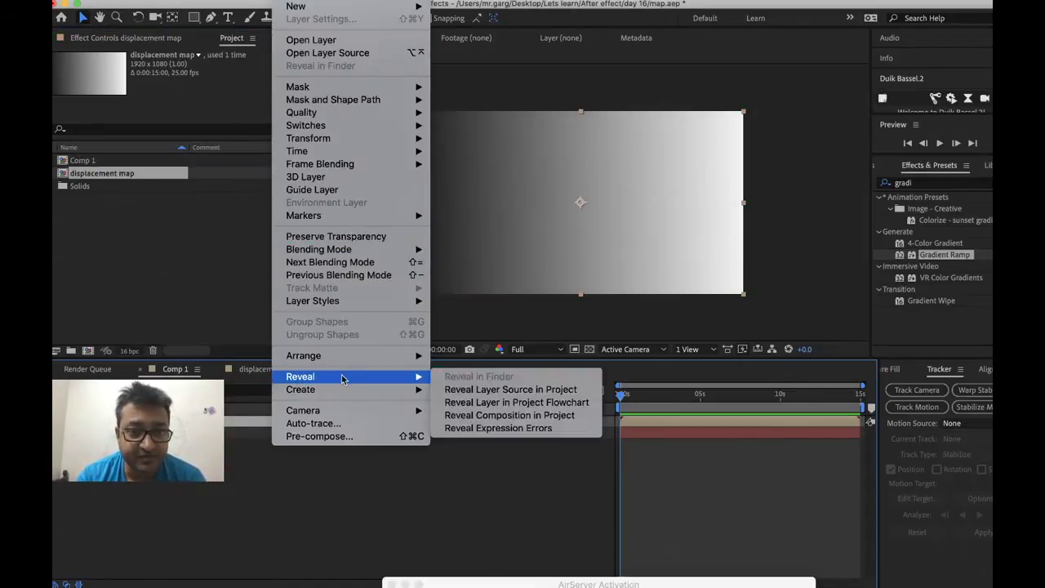
pyautogui.moveTo(343, 356)
pyautogui.click(490, 381)
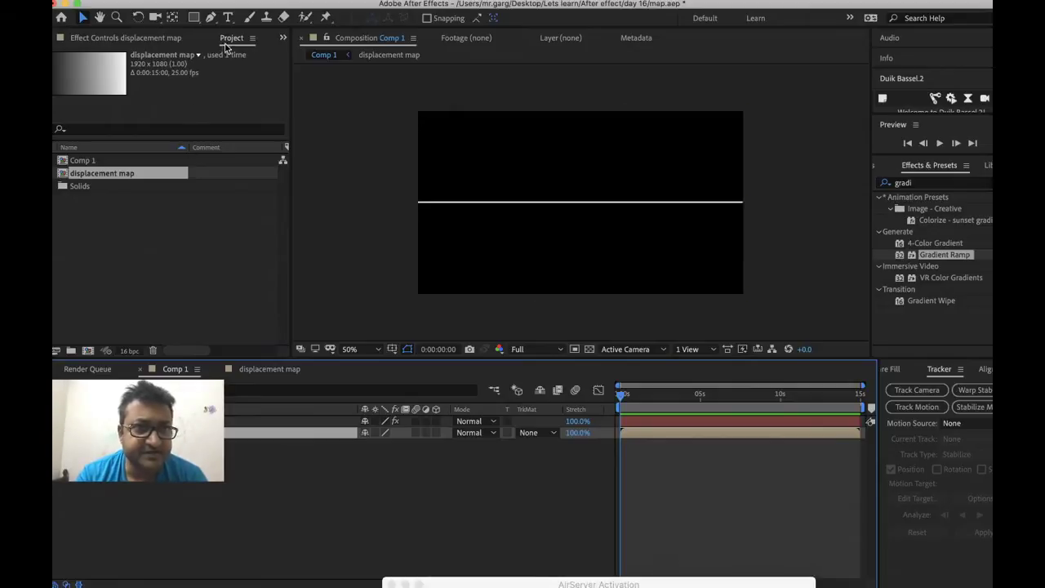
# Set the beam solid's Displacement Map effect to use the displacement map composition as its map layer
pyautogui.click(167, 39)
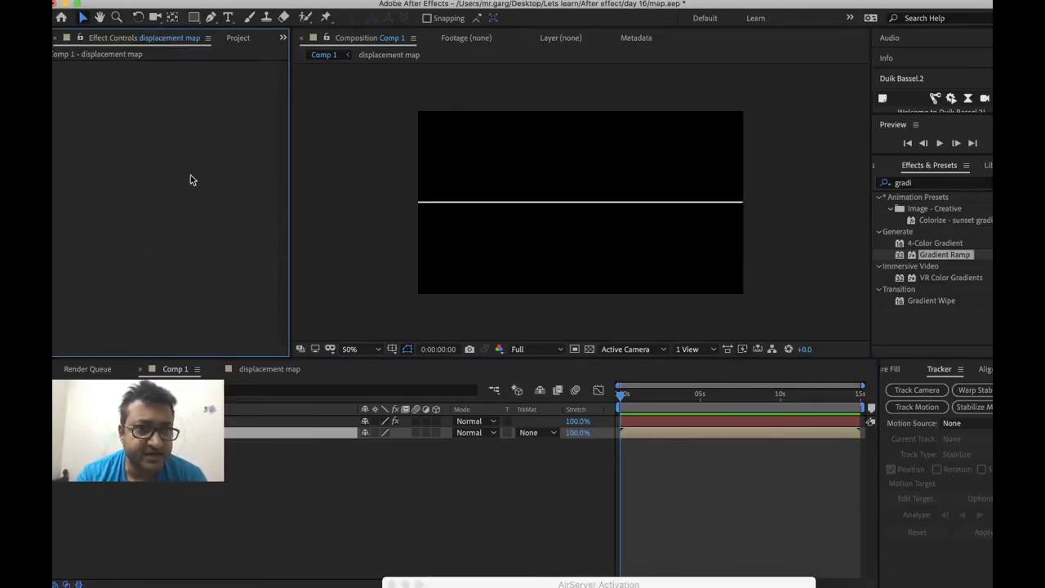
pyautogui.click(229, 422)
pyautogui.rightClick(229, 421)
pyautogui.press('Escape')
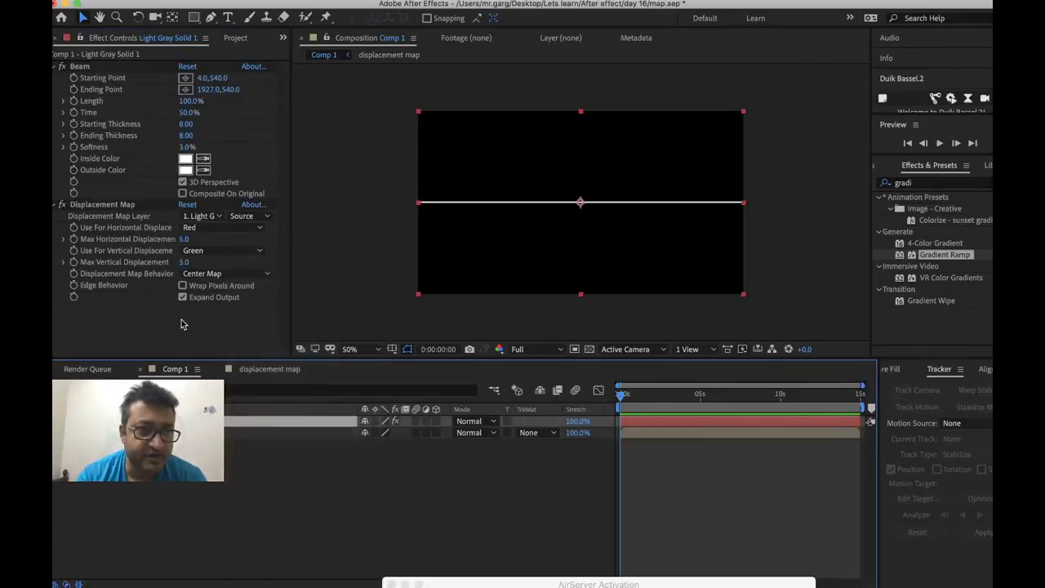
pyautogui.click(200, 217)
pyautogui.click(225, 264)
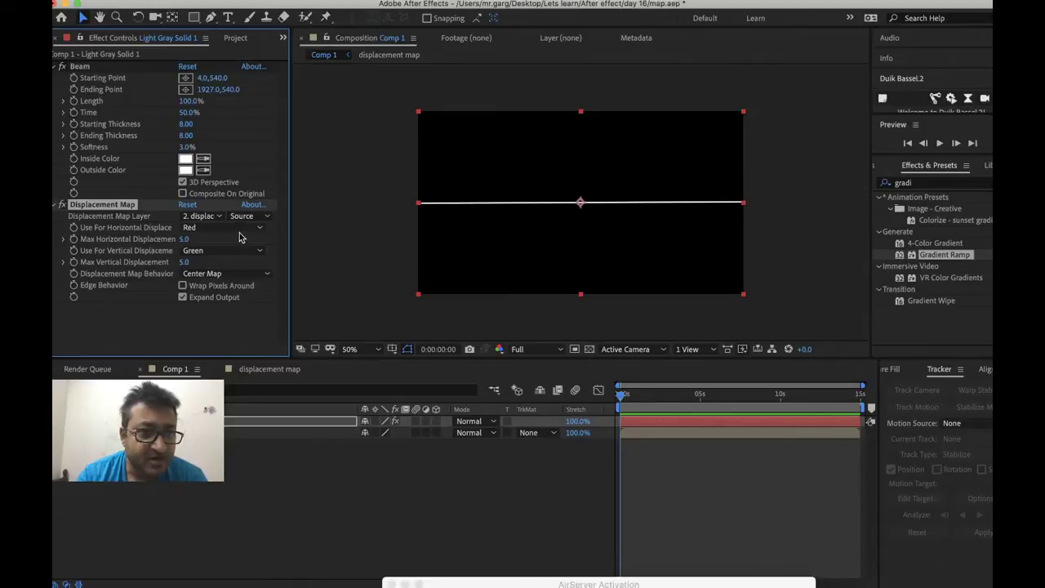
# Turn off the horizontal displacement channel and set both maximum horizontal and maximum vertical displacement to 0
pyautogui.click(229, 228)
pyautogui.click(232, 370)
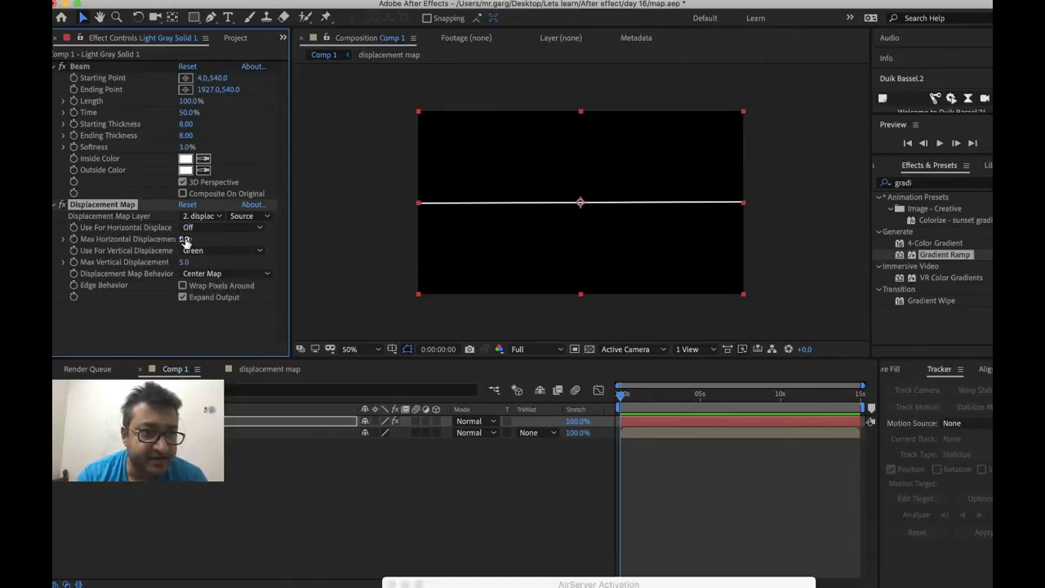
pyautogui.moveTo(185, 239); pyautogui.dragTo(85, 171)
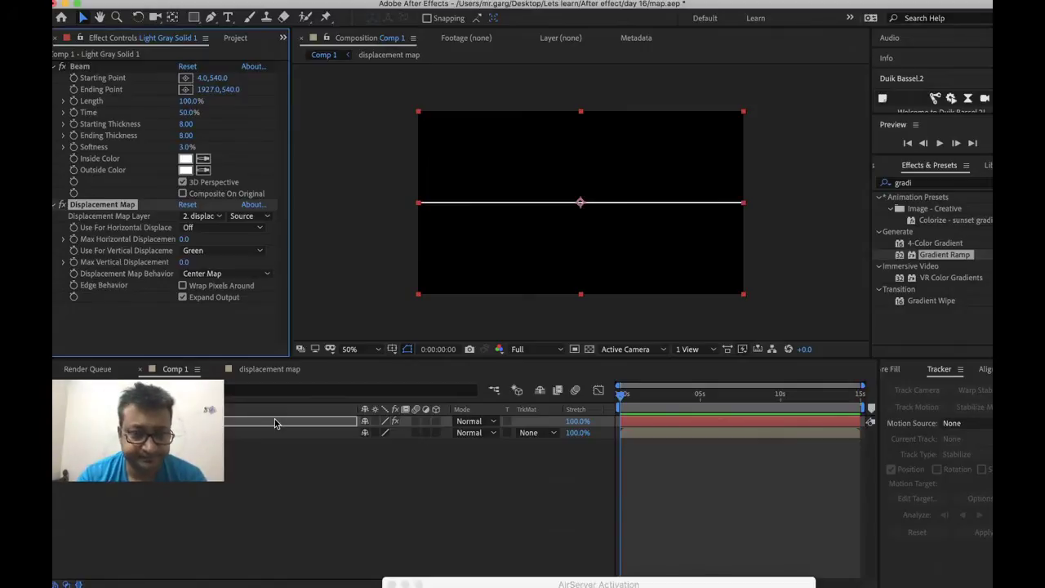
# Open the displacement map composition and look through the effects matching "colo" for a color effect
pyautogui.click(272, 369)
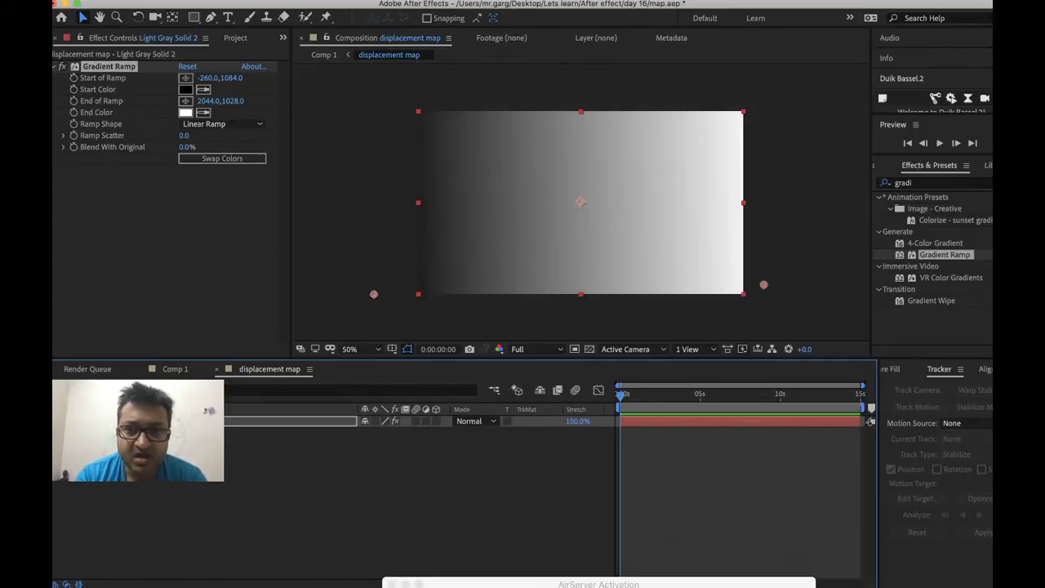
pyautogui.click(938, 182)
pyautogui.press('BackSpace')
pyautogui.press('BackSpace')
pyautogui.press('BackSpace')
pyautogui.press('BackSpace')
pyautogui.press('BackSpace')
pyautogui.write('col')
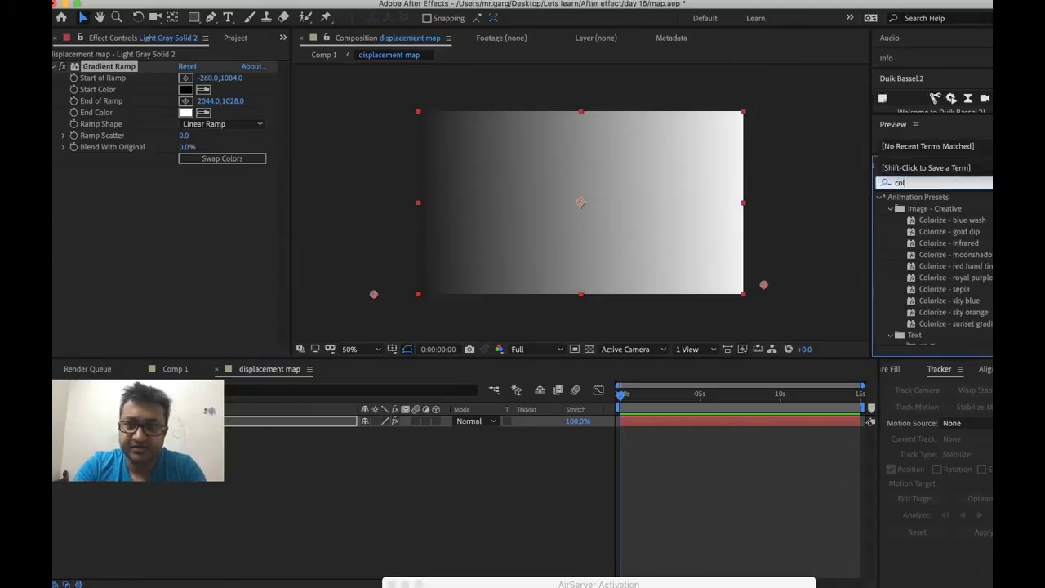
pyautogui.write('o')
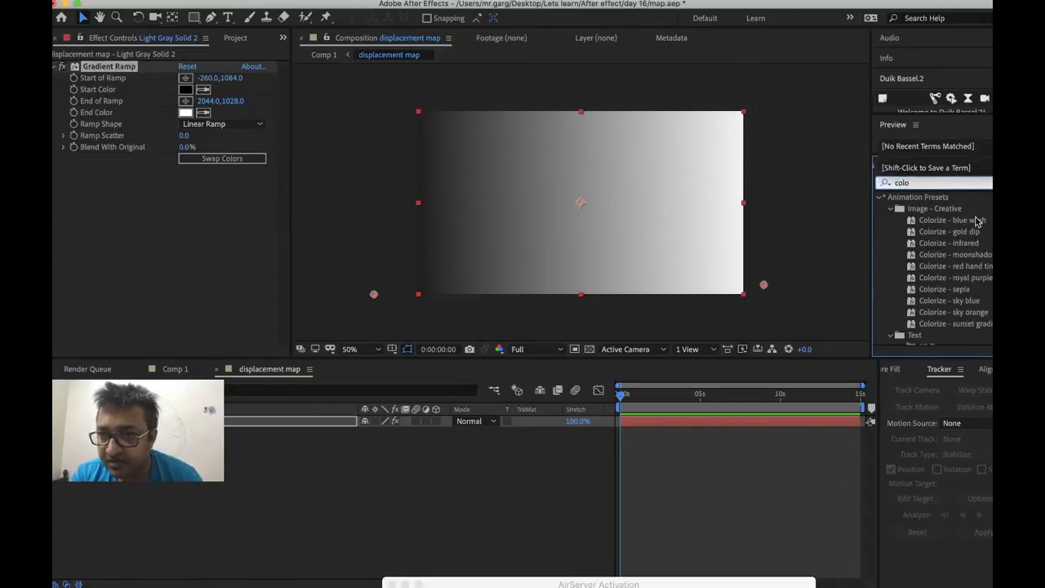
pyautogui.scroll(-1, 972, 313)
pyautogui.scroll(-5, 971, 313)
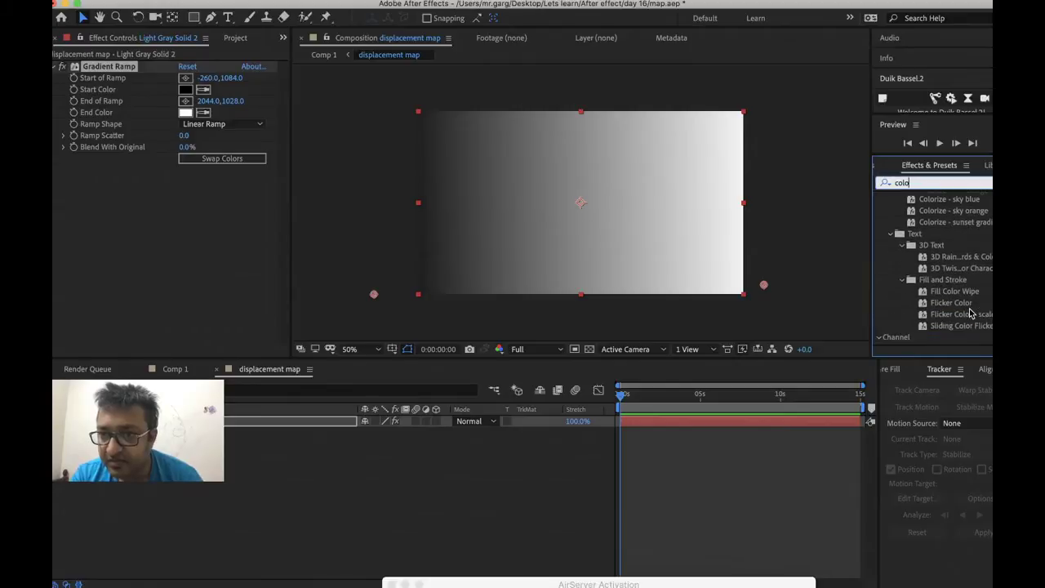
pyautogui.scroll(-1, 972, 313)
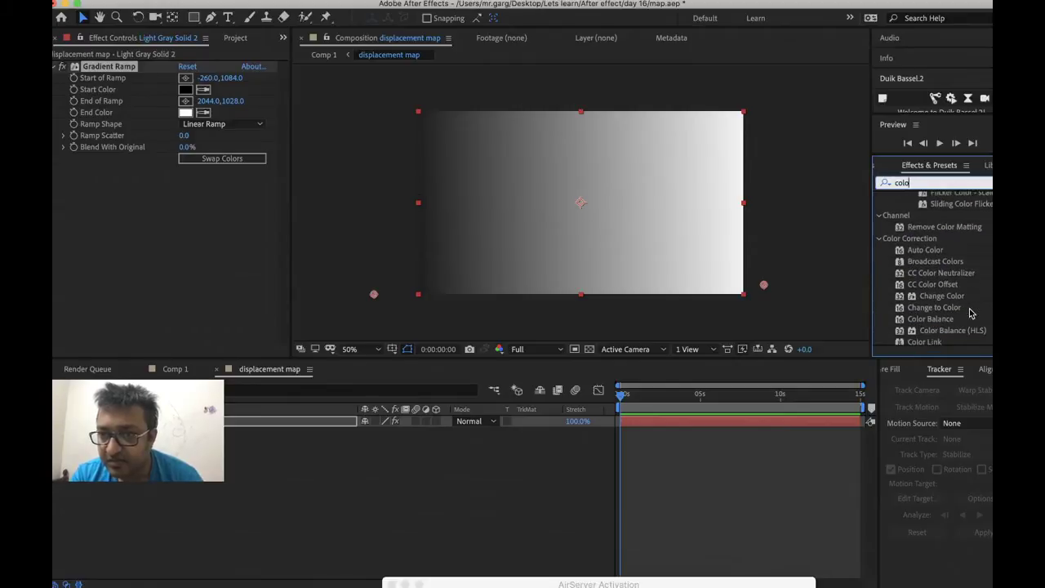
# Apply the Colorama color correction effect to the gradient solid in the displacement map composition
pyautogui.click(327, 0)
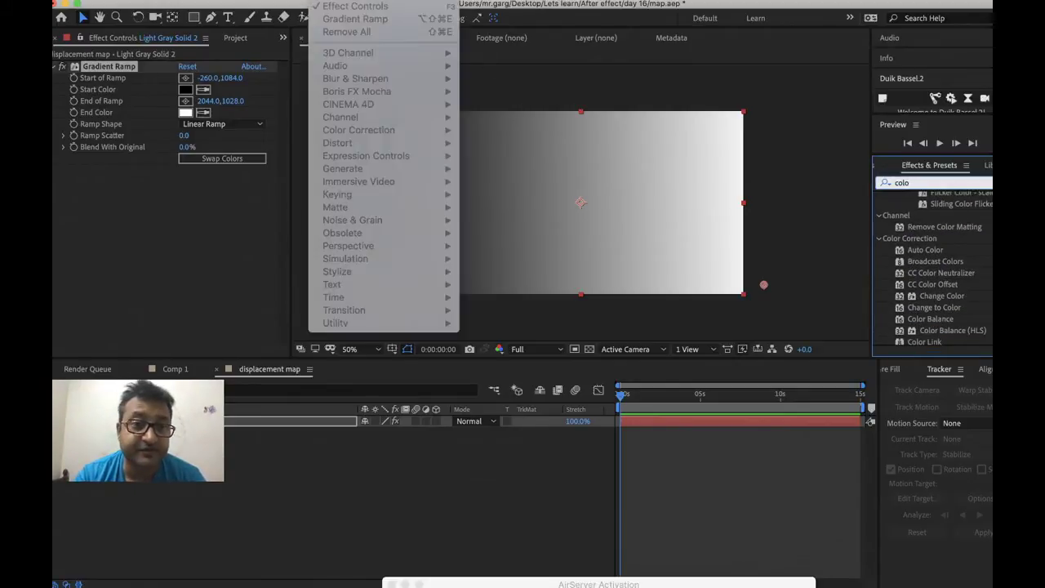
pyautogui.click(397, 480)
pyautogui.click(288, 424)
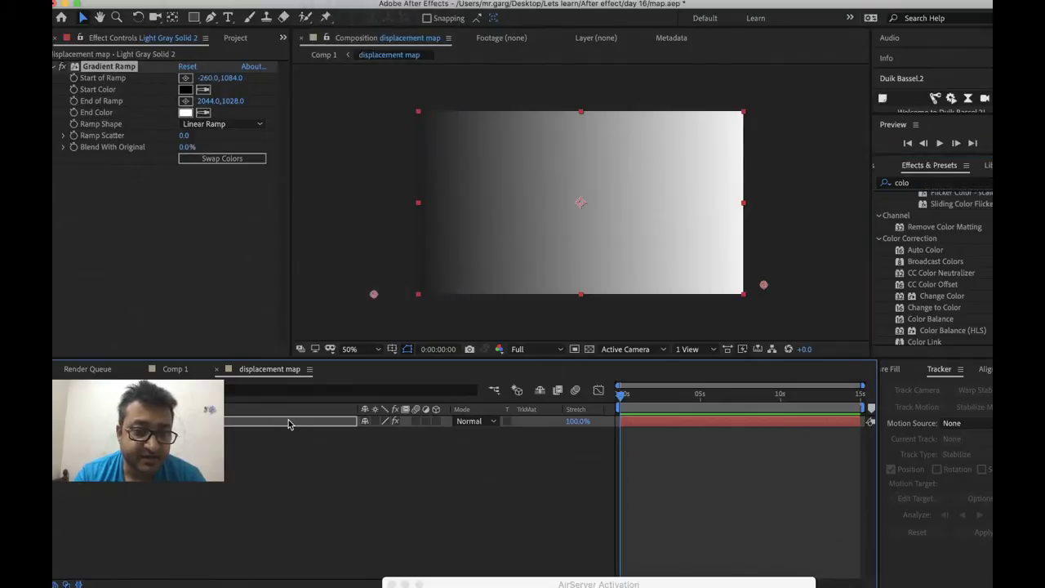
pyautogui.click(327, 0)
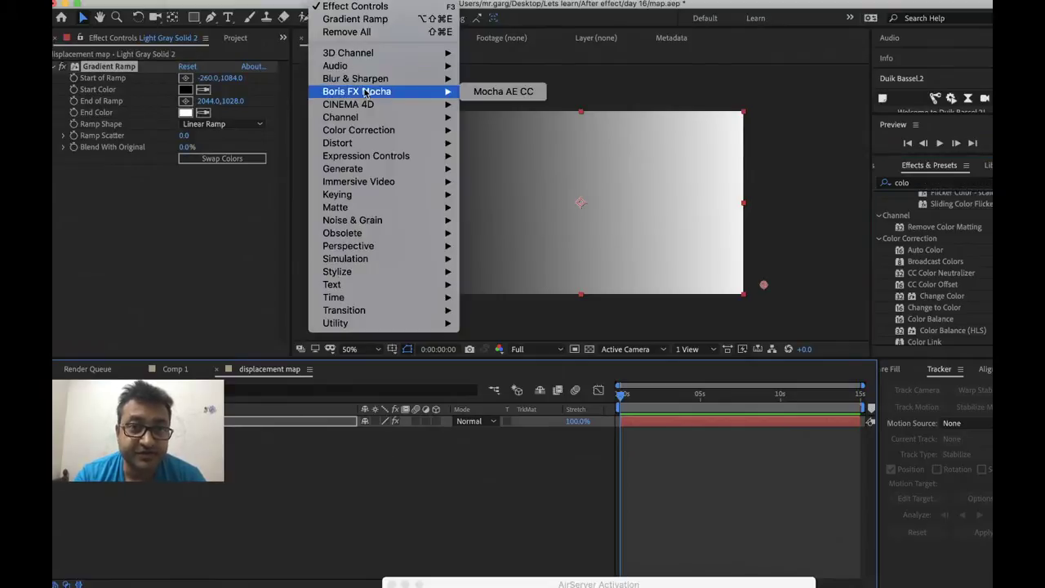
pyautogui.moveTo(369, 155)
pyautogui.moveTo(367, 130)
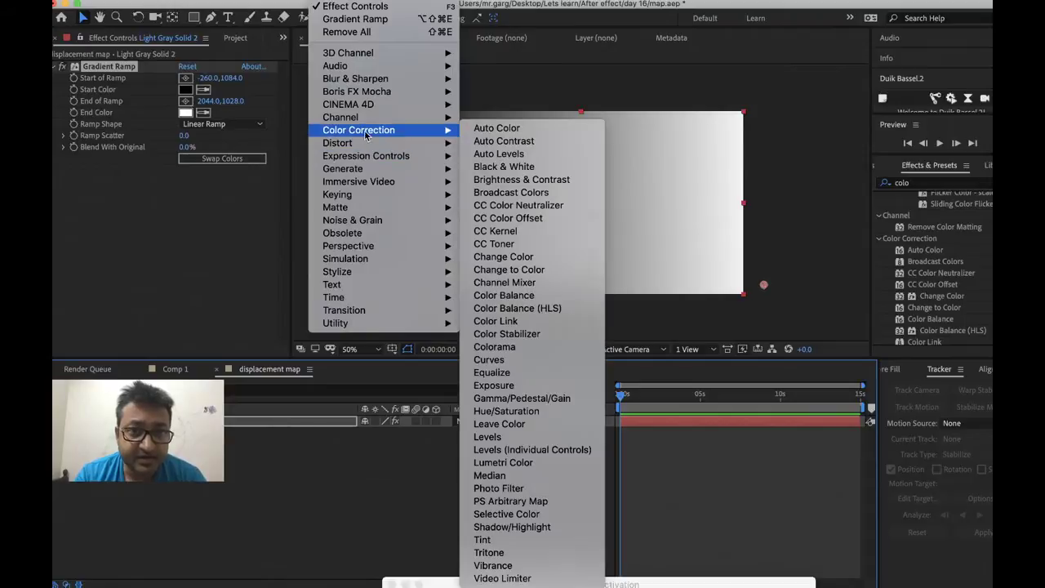
pyautogui.click(569, 351)
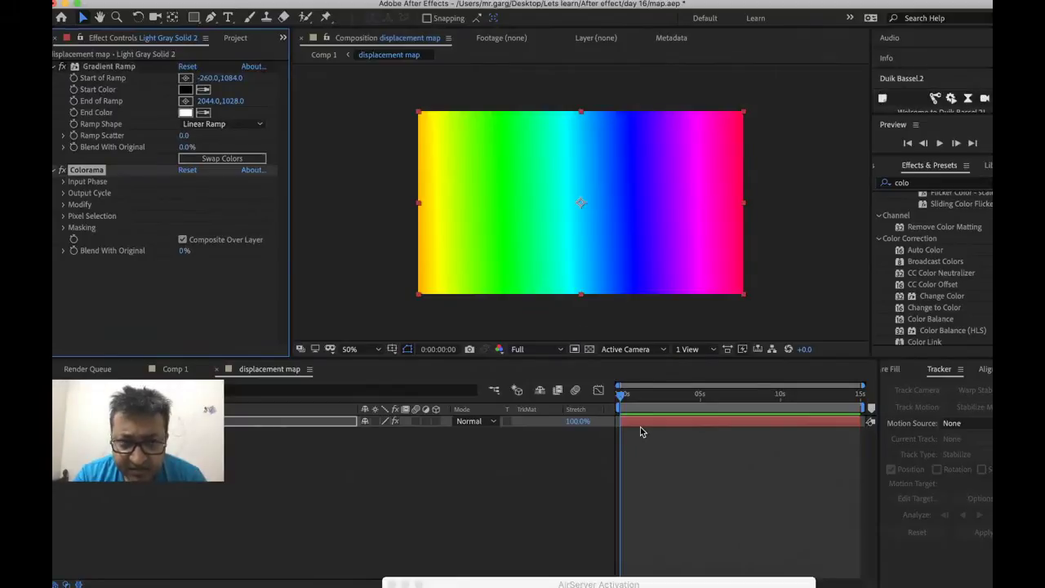
# Realign the Gradient Ramp's points, moving its start to about -268, 1028 and its end to about 2040, 1016
pyautogui.click(121, 67)
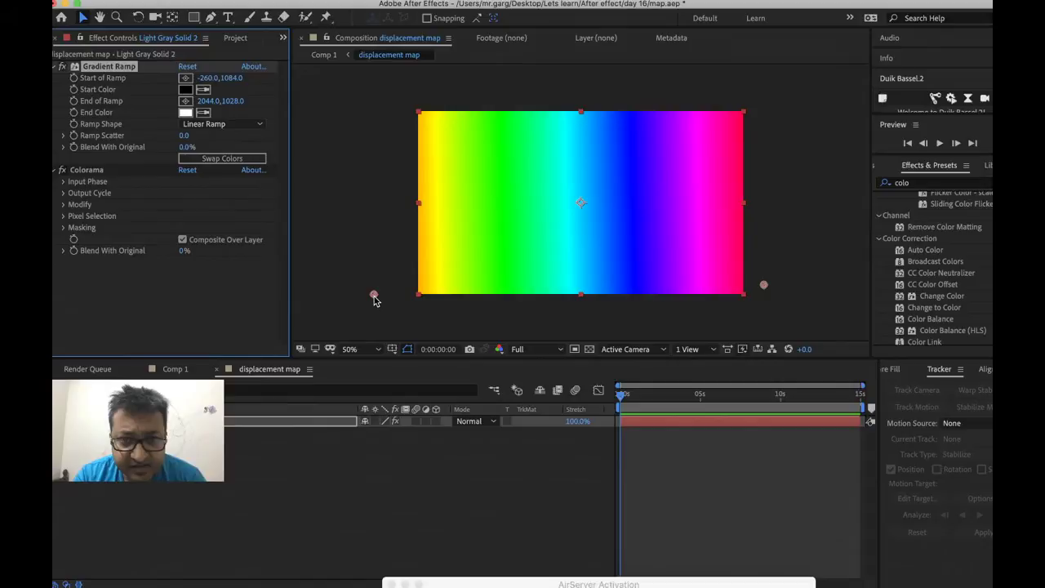
pyautogui.moveTo(374, 297); pyautogui.dragTo(373, 286)
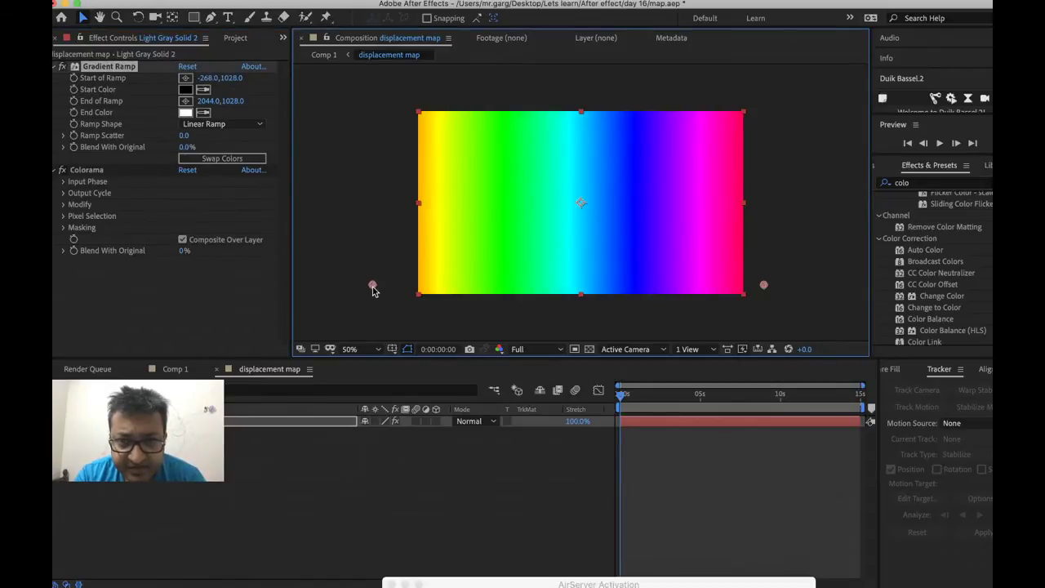
pyautogui.moveTo(763, 286)
pyautogui.mouseDown()
pyautogui.moveTo(767, 294)
pyautogui.moveTo(764, 285)
pyautogui.mouseUp()
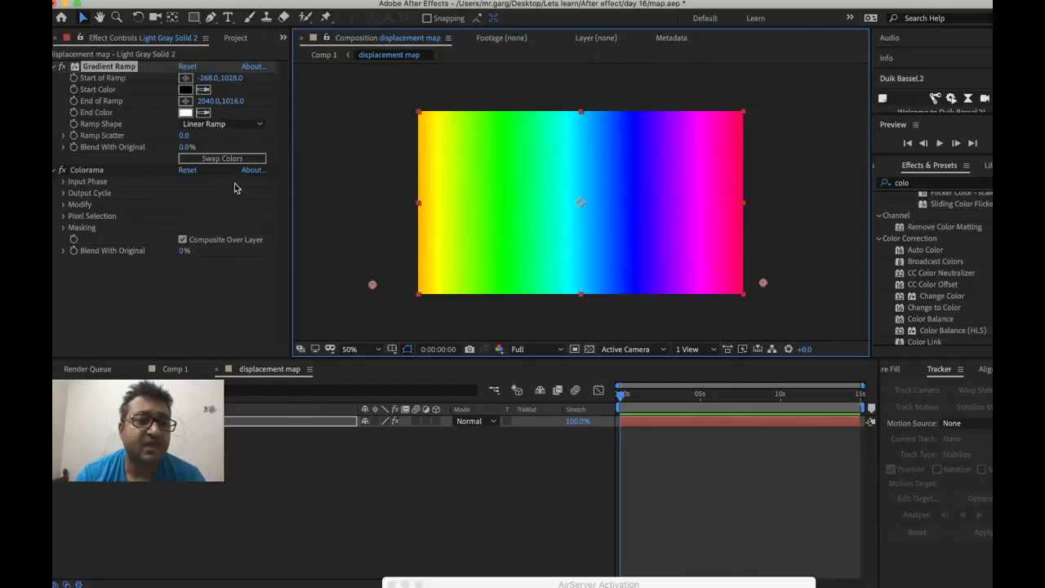
# Give Colorama's output cycle the Solarize Grey preset palette and set its cycle repetitions to 5
pyautogui.click(65, 193)
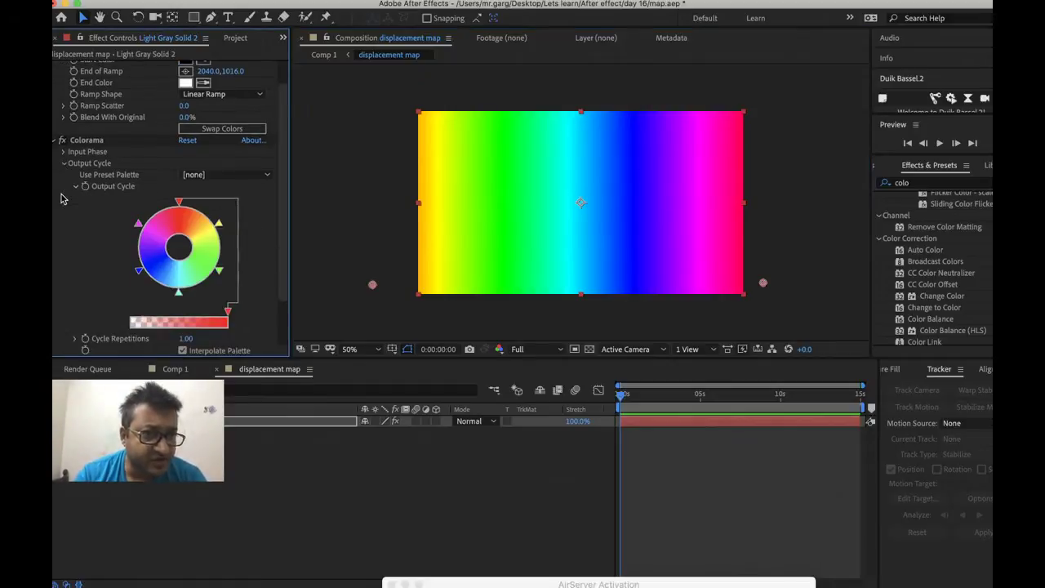
pyautogui.click(231, 175)
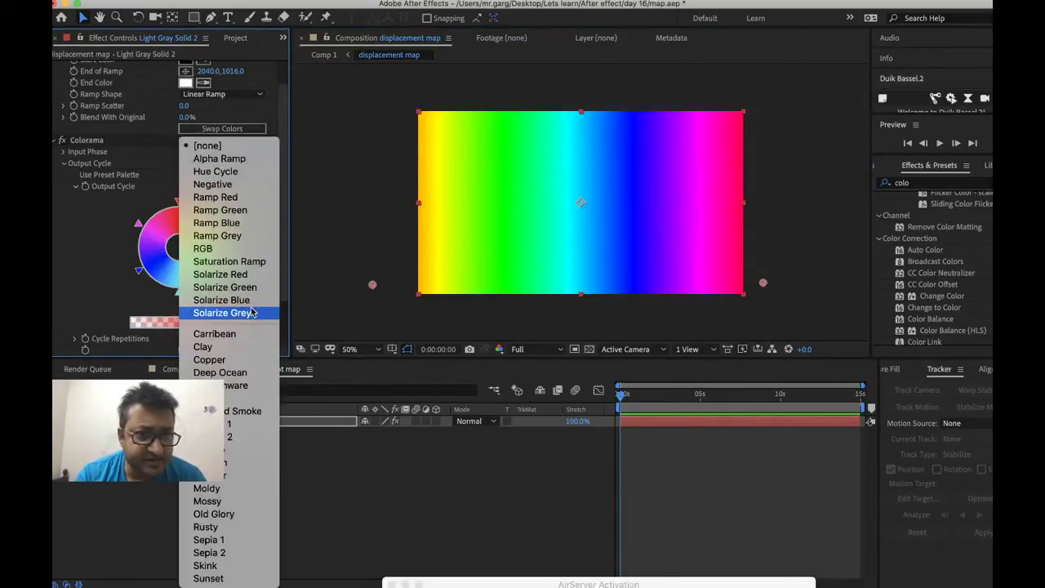
pyautogui.click(222, 313)
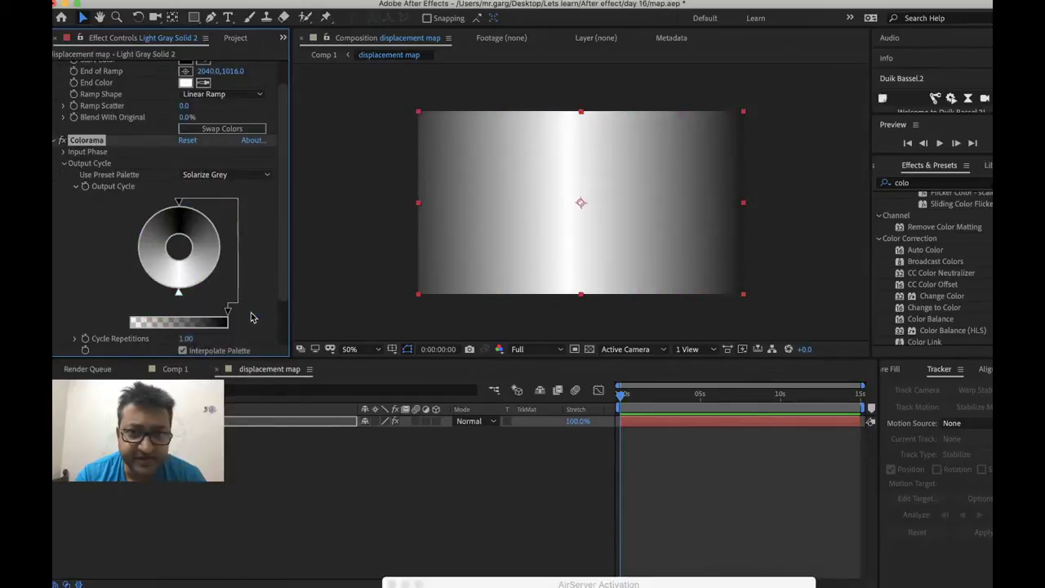
pyautogui.scroll(-2, 251, 317)
pyautogui.click(186, 289)
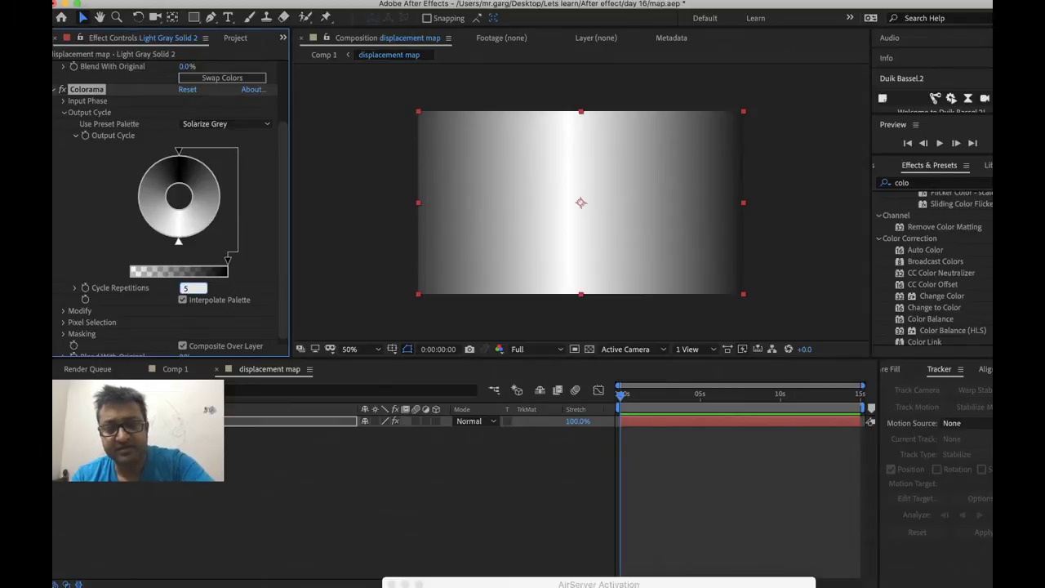
pyautogui.write('5')
pyautogui.press('Return')
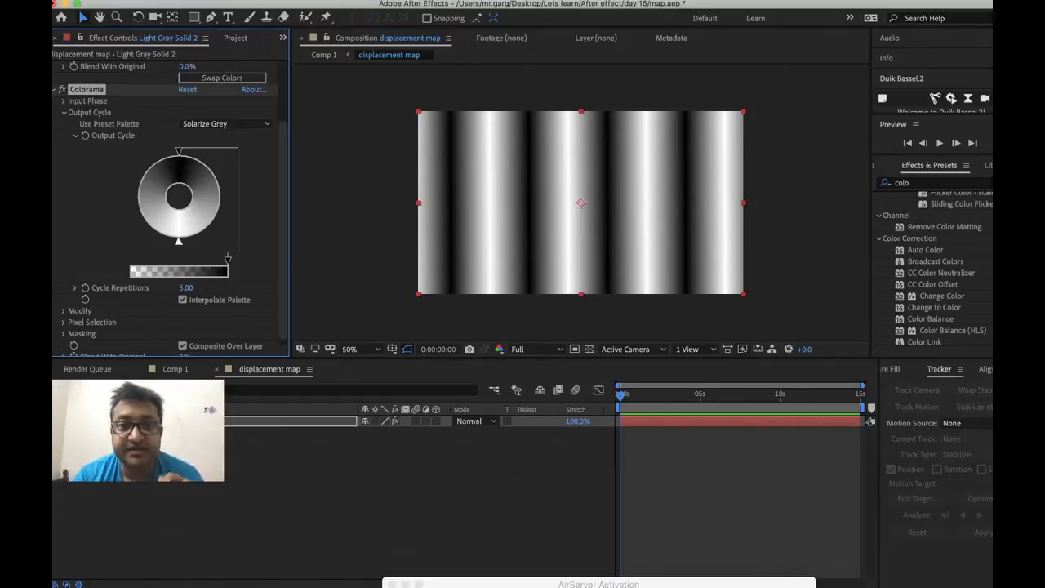
# In Comp 1, raise the Displacement Map's maximum vertical displacement to 168 at 0:00:02:09 and save the project
pyautogui.click(173, 369)
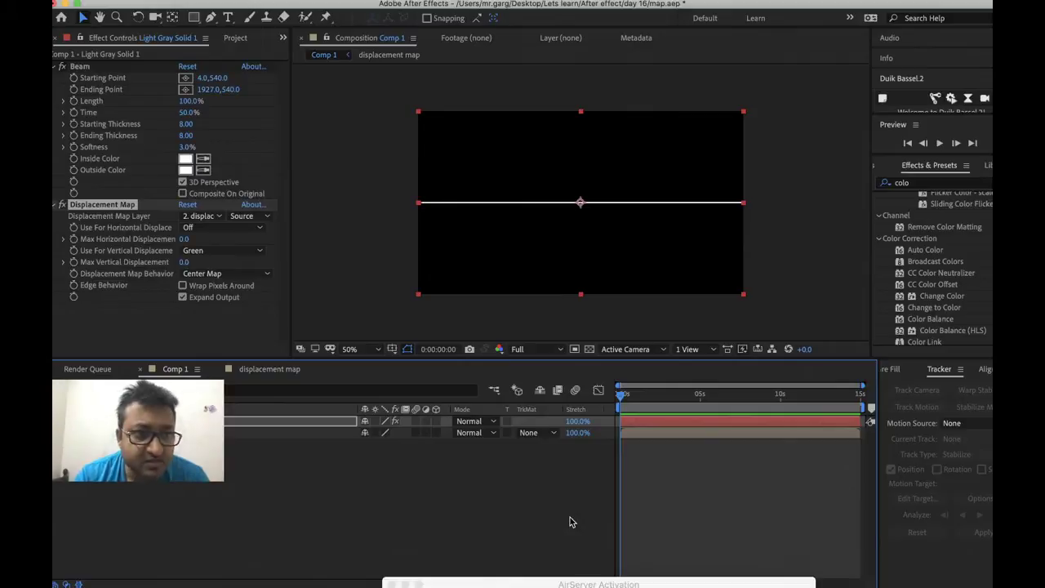
pyautogui.click(659, 400)
pyautogui.moveTo(184, 262); pyautogui.dragTo(280, 246)
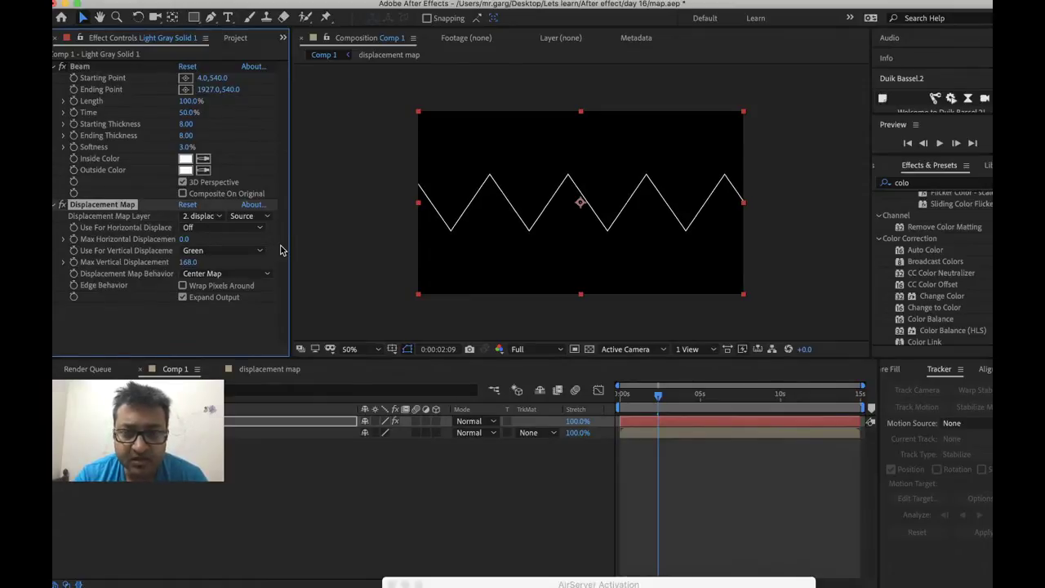
pyautogui.press('super+s')
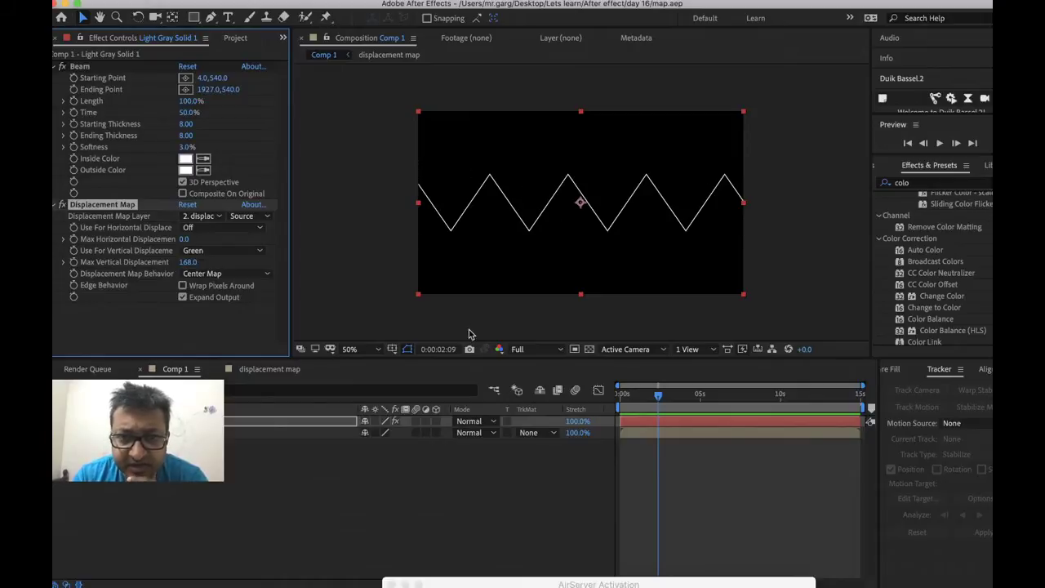
# Return to the displacement map composition and set Colorama's cycle repetitions to 6
pyautogui.click(253, 371)
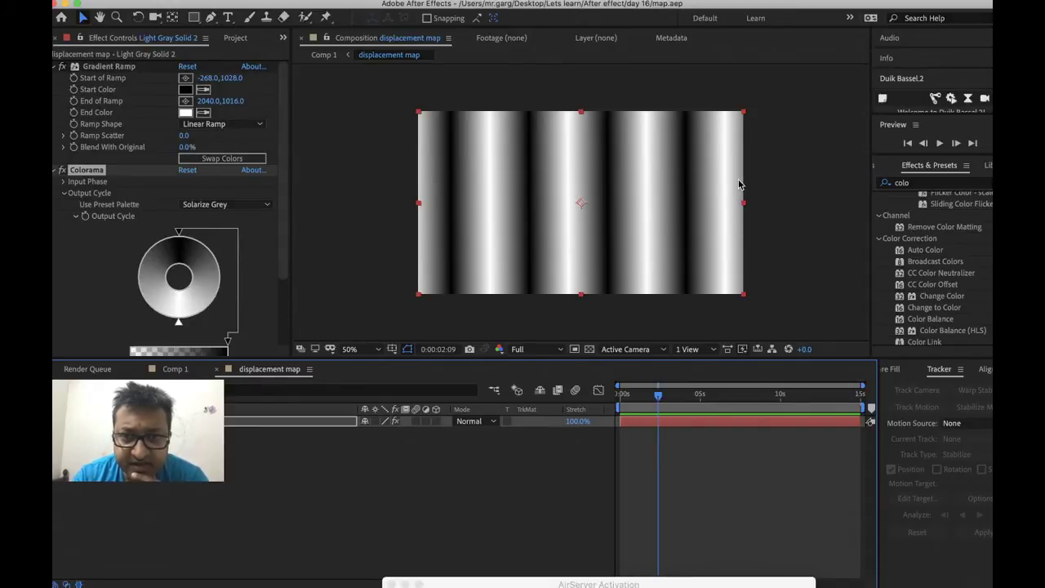
pyautogui.scroll(-2, 115, 300)
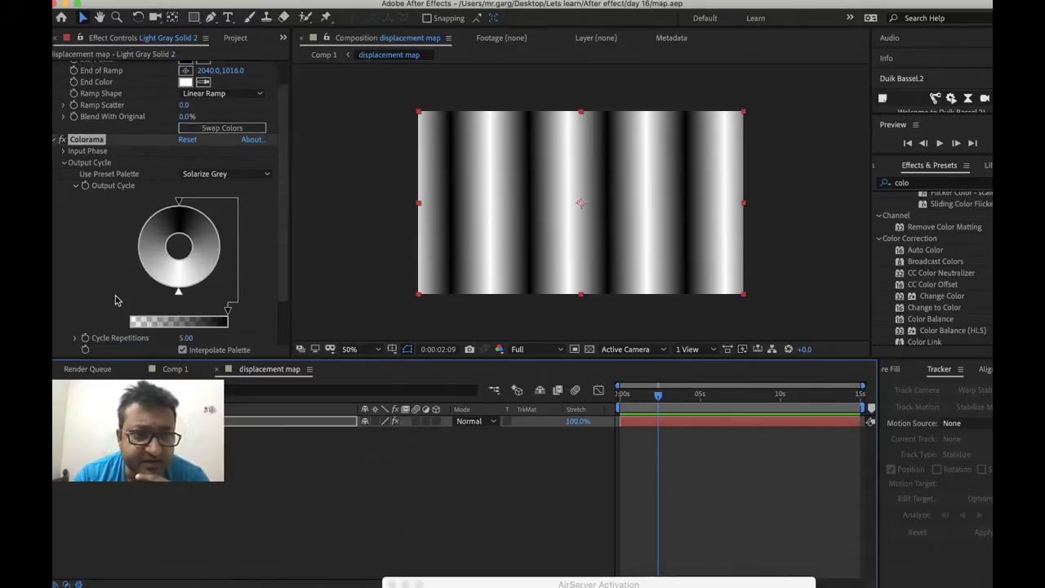
pyautogui.click(182, 340)
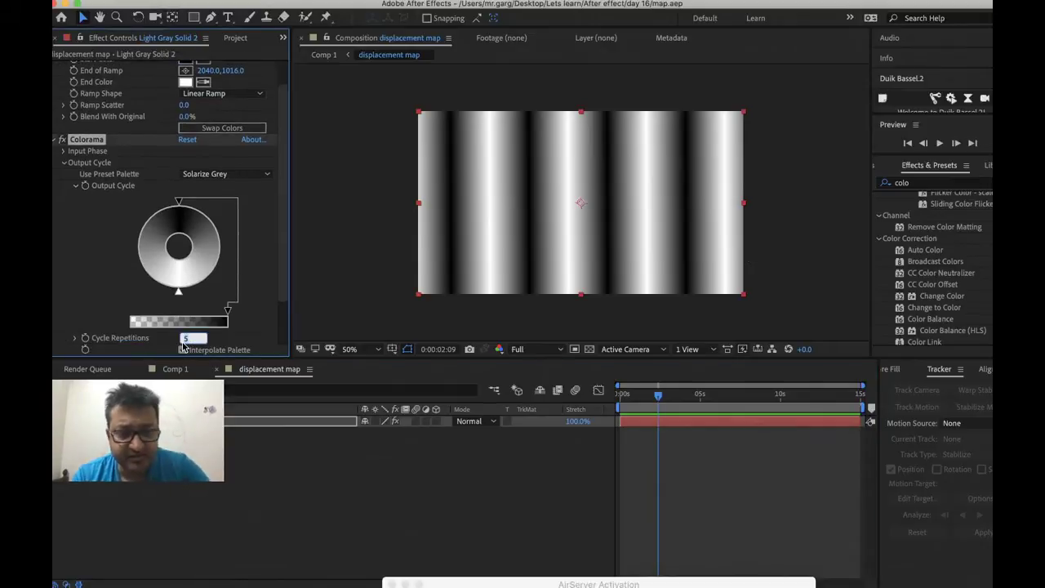
pyautogui.press('Return')
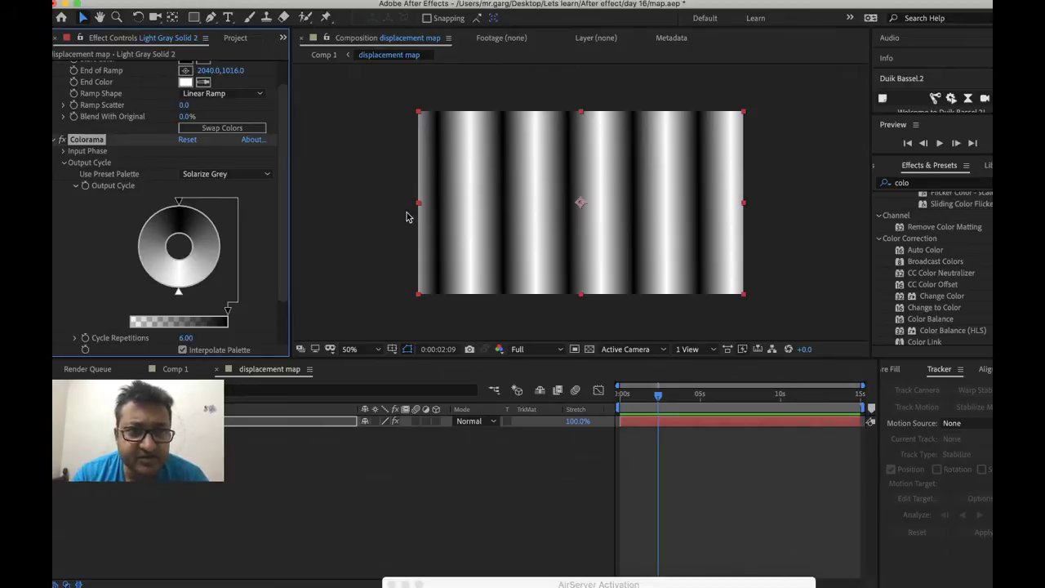
pyautogui.moveTo(579, 208); pyautogui.dragTo(580, 208)
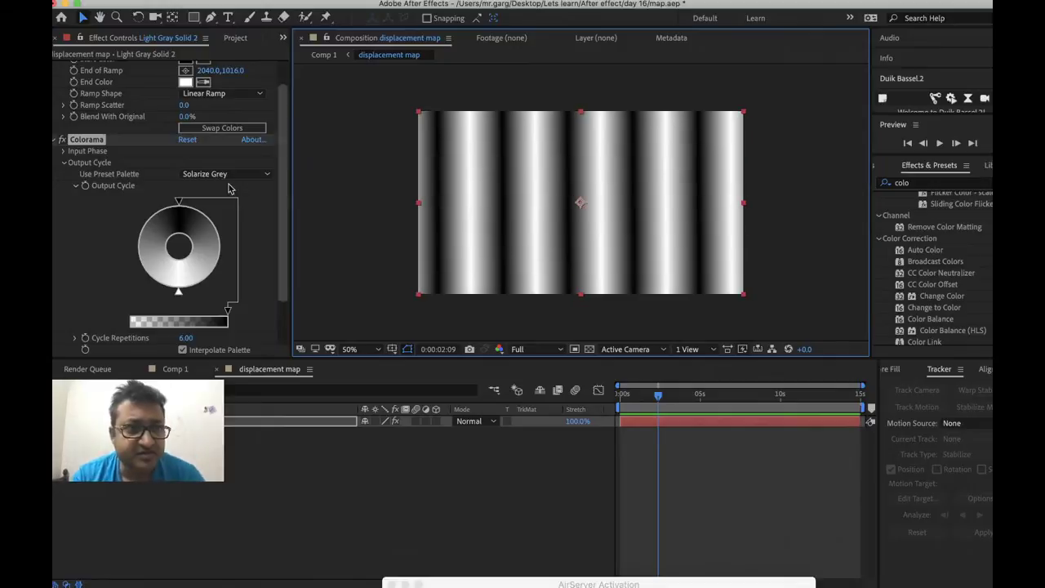
pyautogui.scroll(-3, 99, 193)
pyautogui.scroll(4, 99, 194)
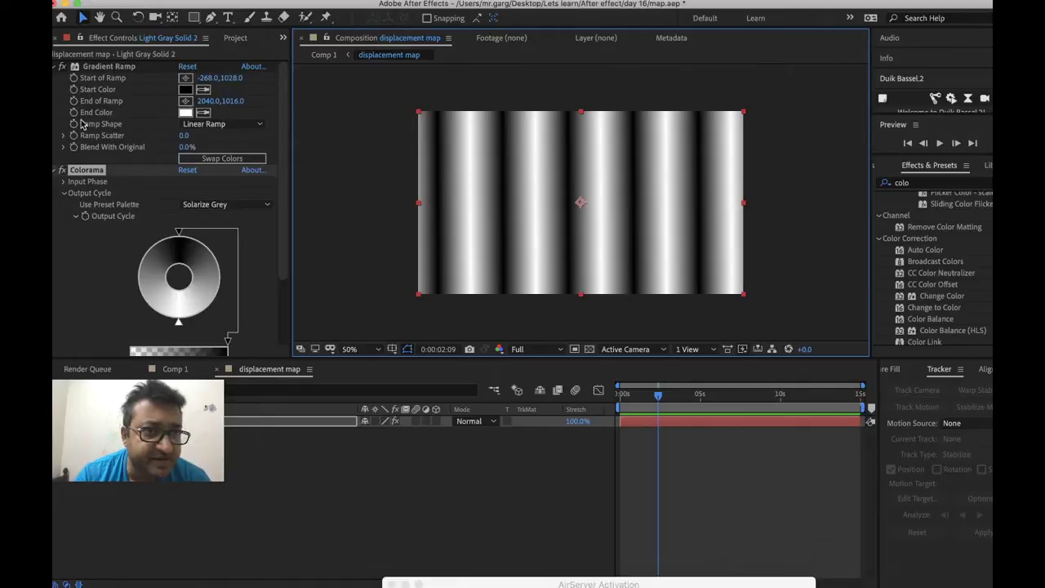
# Move the Gradient Ramp's start point inward to about -140, 1004 and view the displaced line in Comp 1
pyautogui.click(120, 68)
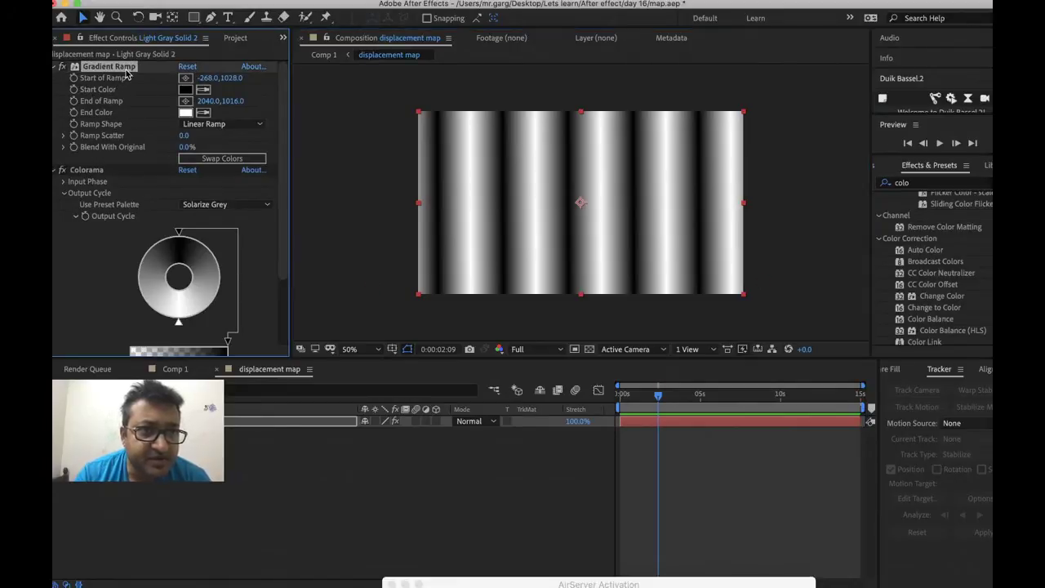
pyautogui.moveTo(374, 290); pyautogui.dragTo(397, 289)
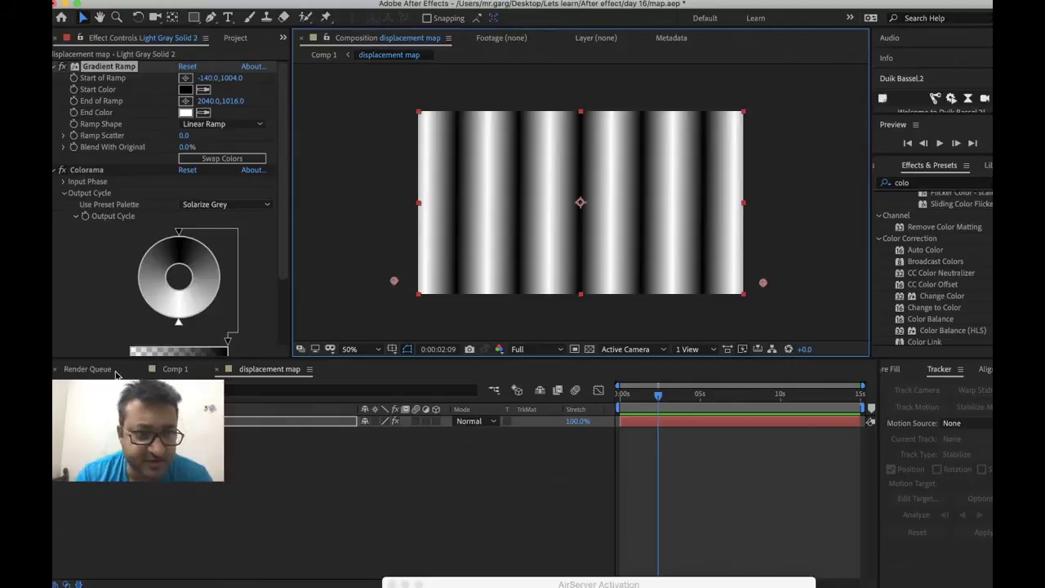
pyautogui.click(174, 369)
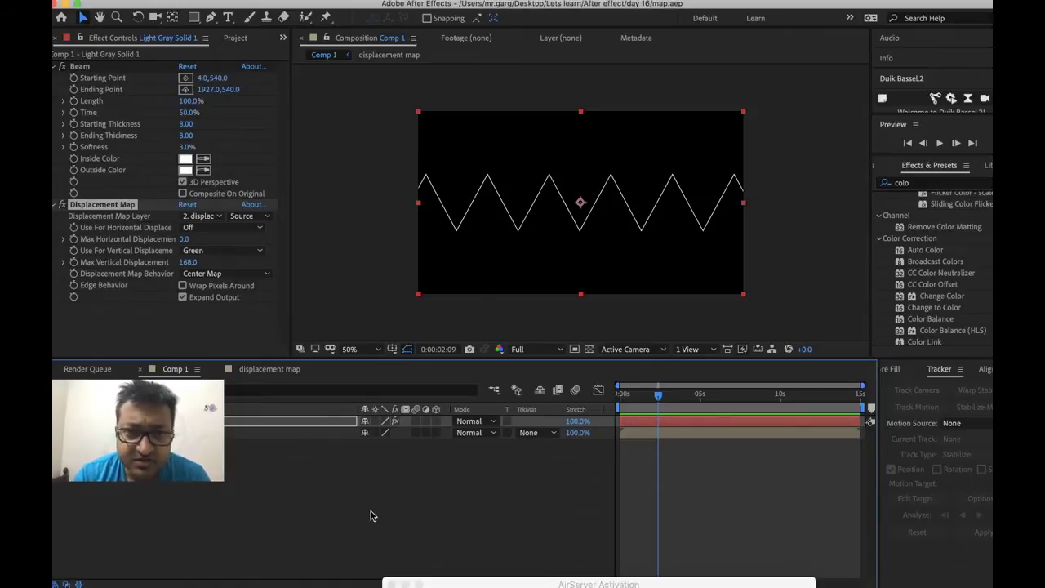
# Spread the Gradient Ramp's start to about -432, 1028 and its end to about 2356, 992, then view the line in Comp 1
pyautogui.click(272, 369)
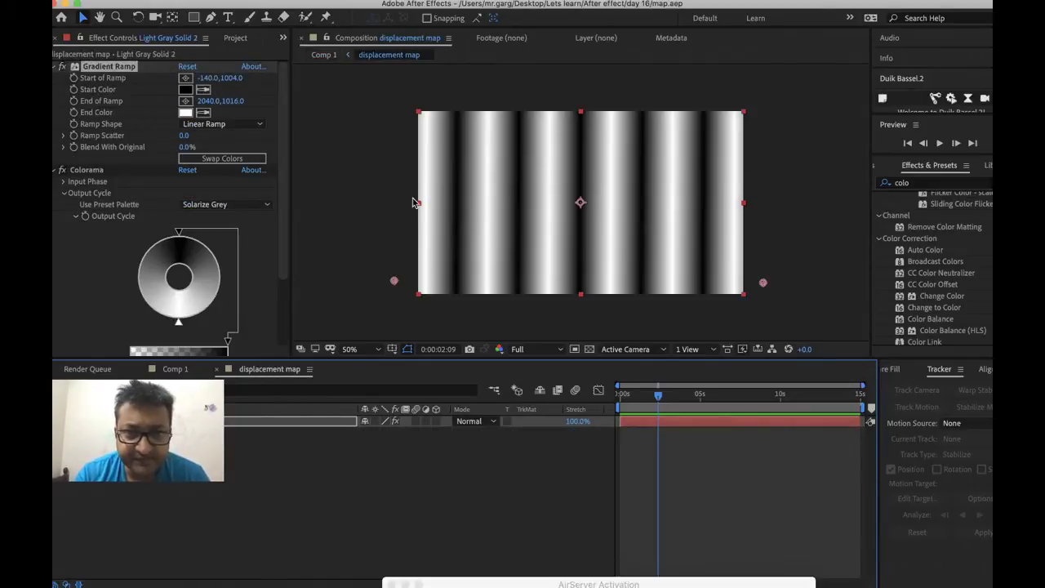
pyautogui.click(393, 284)
pyautogui.moveTo(384, 287); pyautogui.dragTo(357, 289)
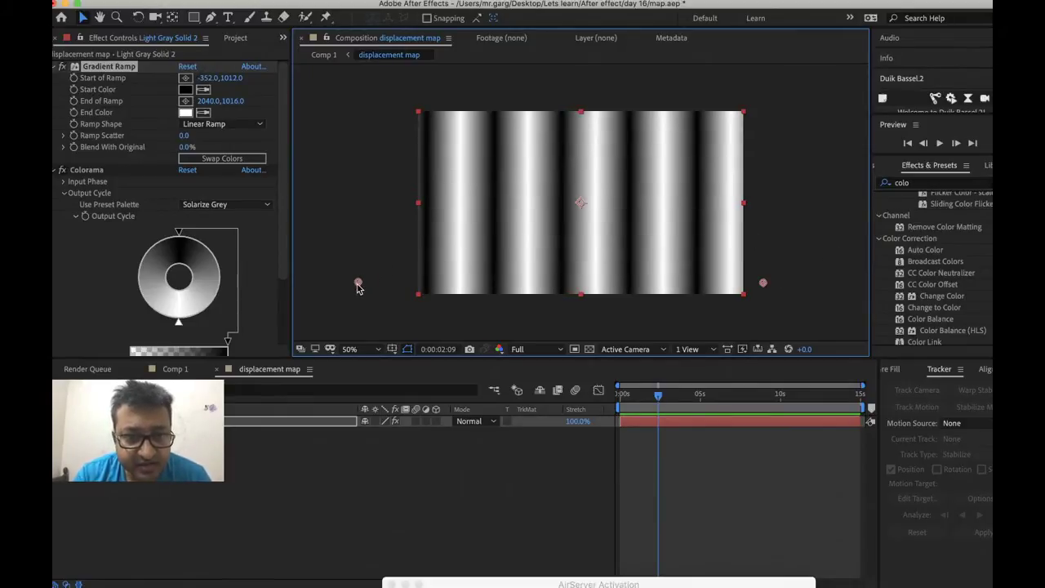
pyautogui.moveTo(358, 288); pyautogui.dragTo(353, 288)
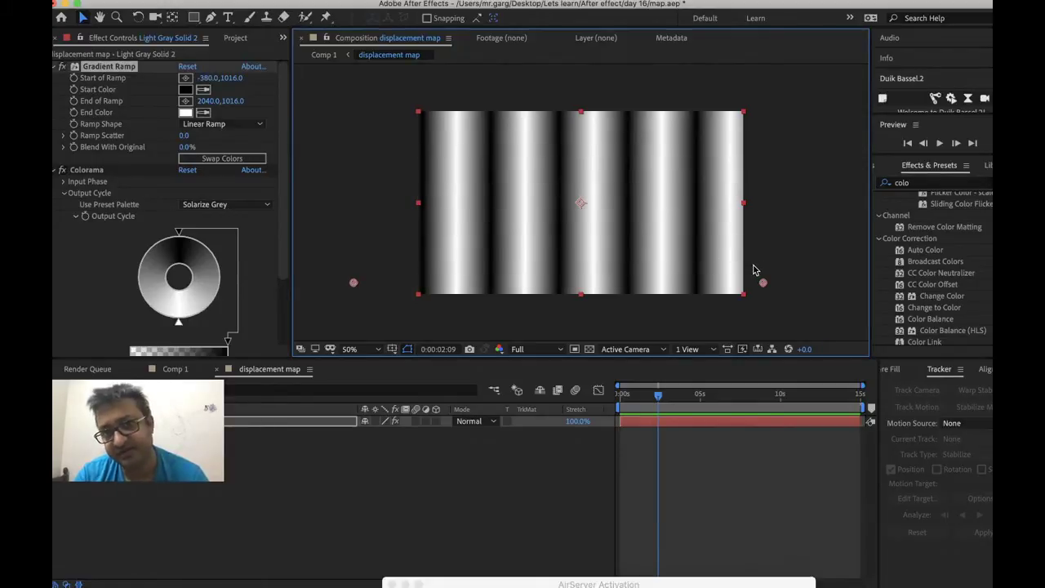
pyautogui.moveTo(765, 285); pyautogui.dragTo(819, 283)
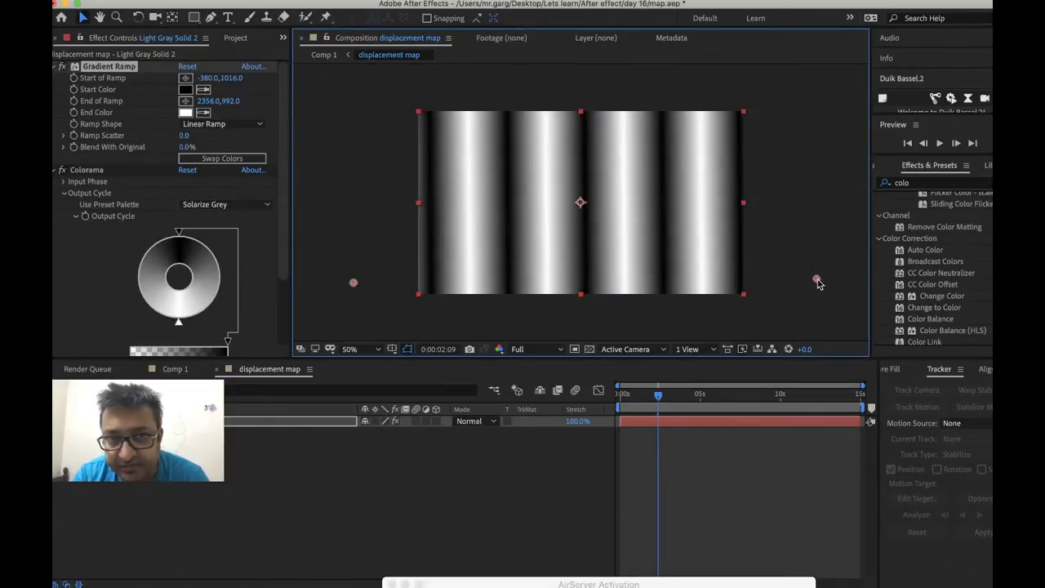
pyautogui.moveTo(355, 285); pyautogui.dragTo(345, 285)
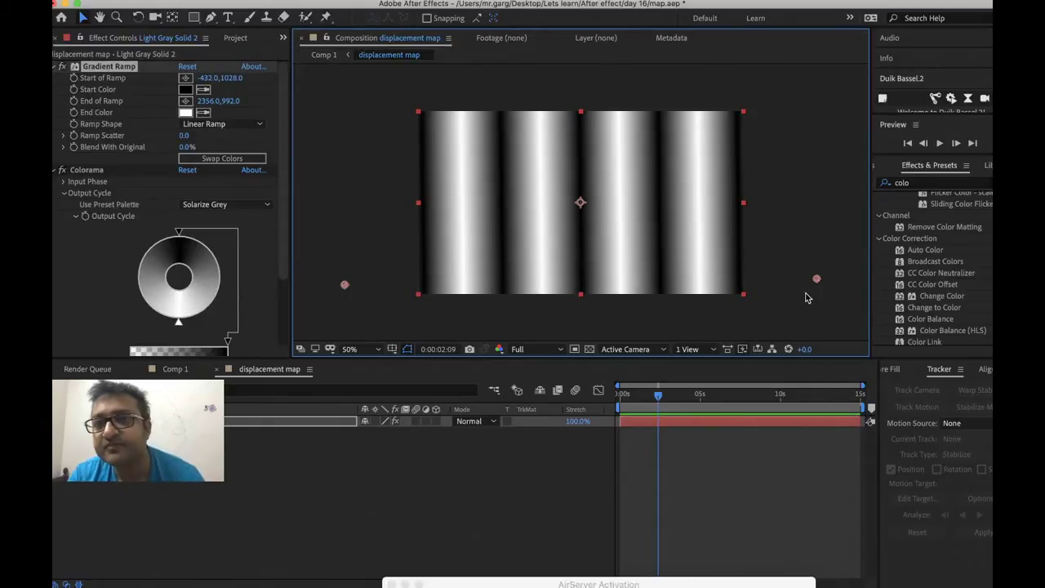
pyautogui.click(737, 459)
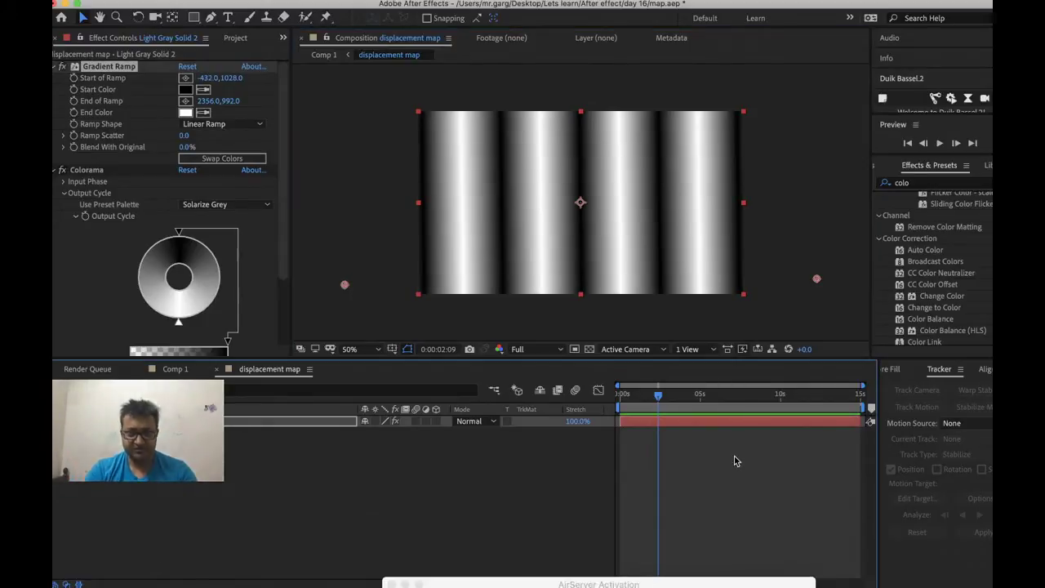
pyautogui.click(176, 369)
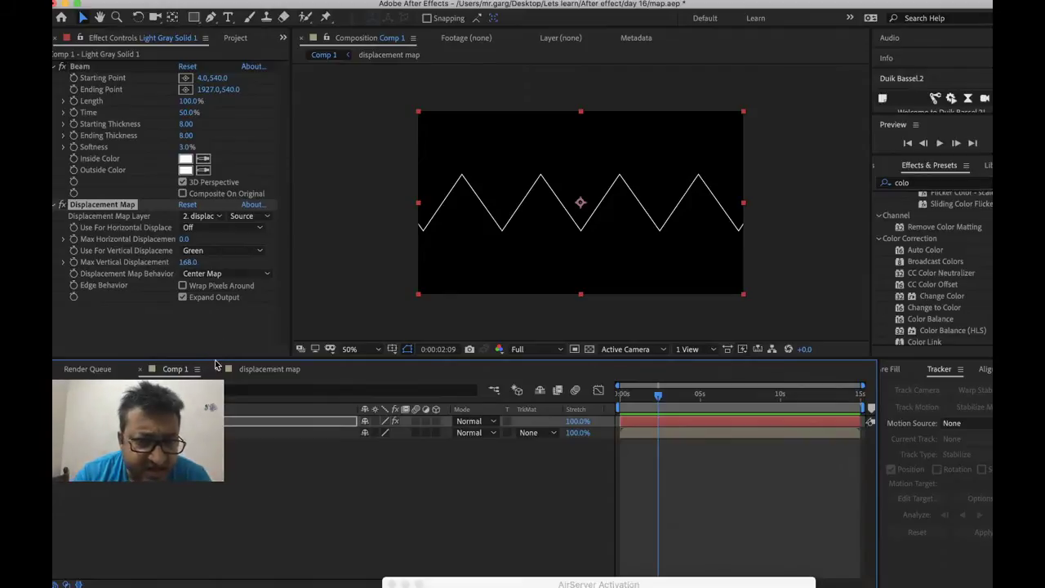
# Move the Gradient Ramp's start to about -16, 1028 and its end to about 1952, 1008, and check the line in Comp 1
pyautogui.click(249, 369)
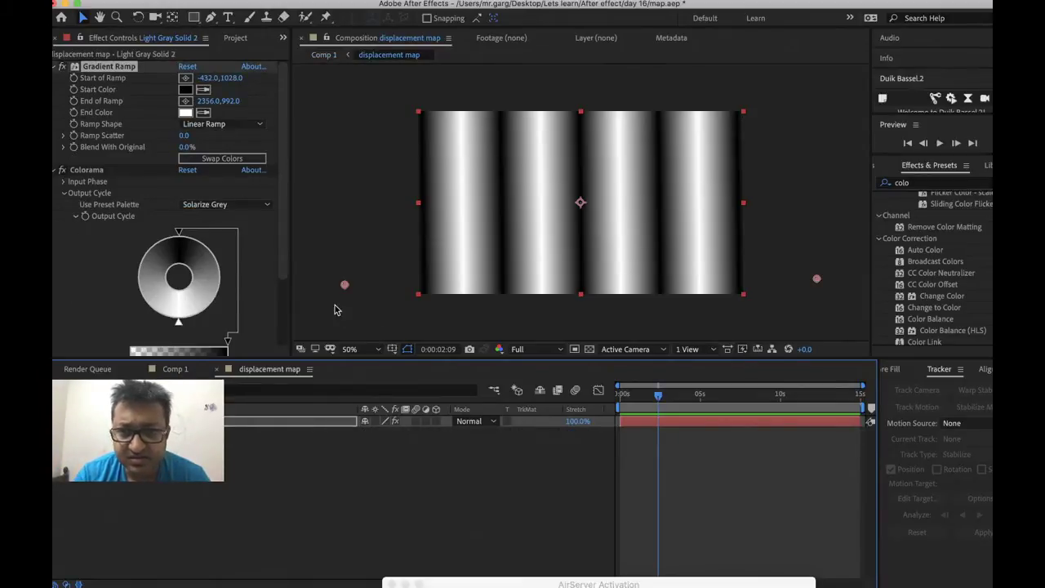
pyautogui.click(345, 288)
pyautogui.moveTo(344, 288); pyautogui.dragTo(415, 289)
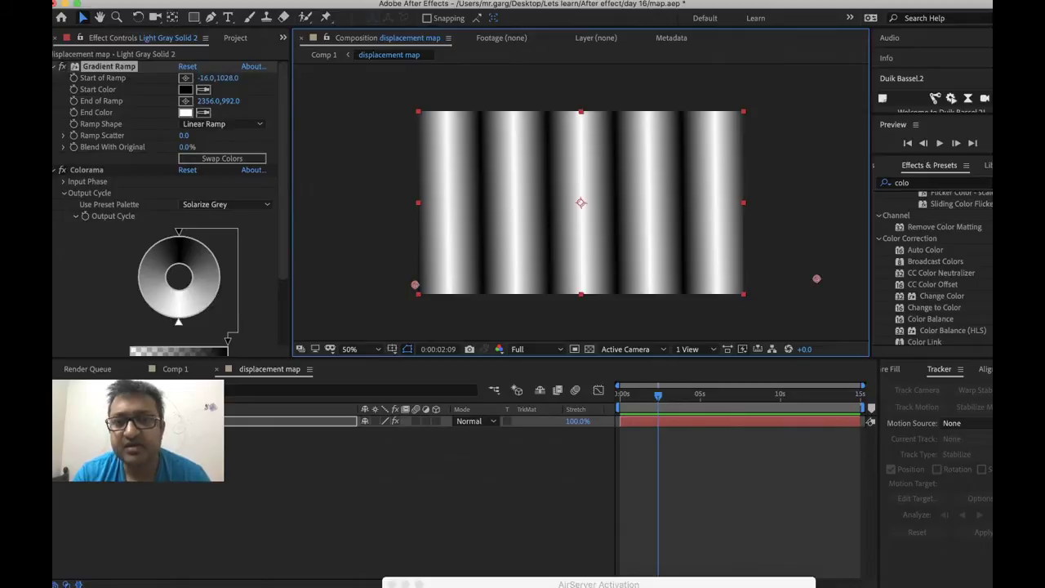
pyautogui.moveTo(817, 282); pyautogui.dragTo(745, 289)
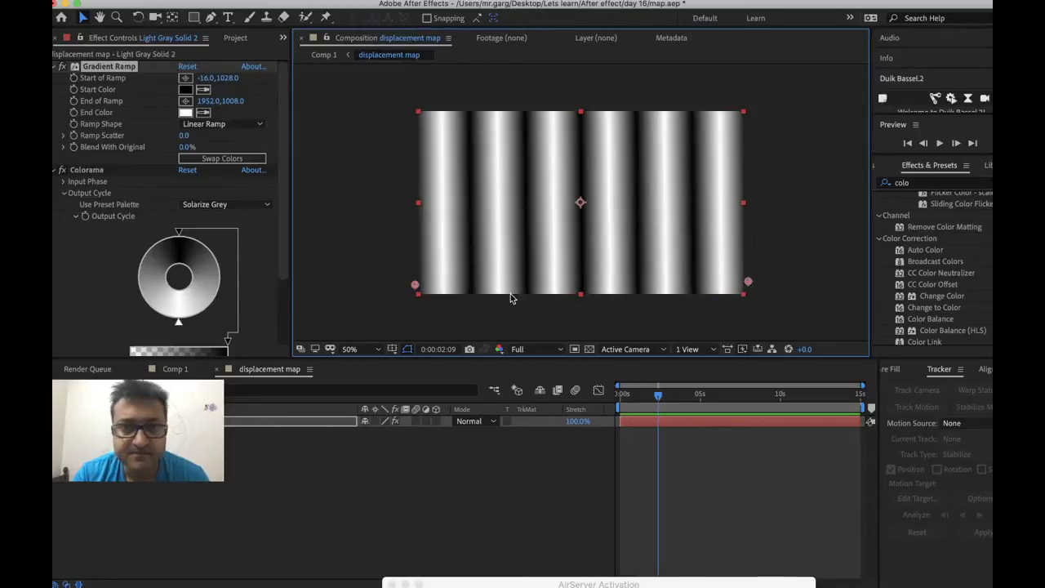
pyautogui.click(168, 370)
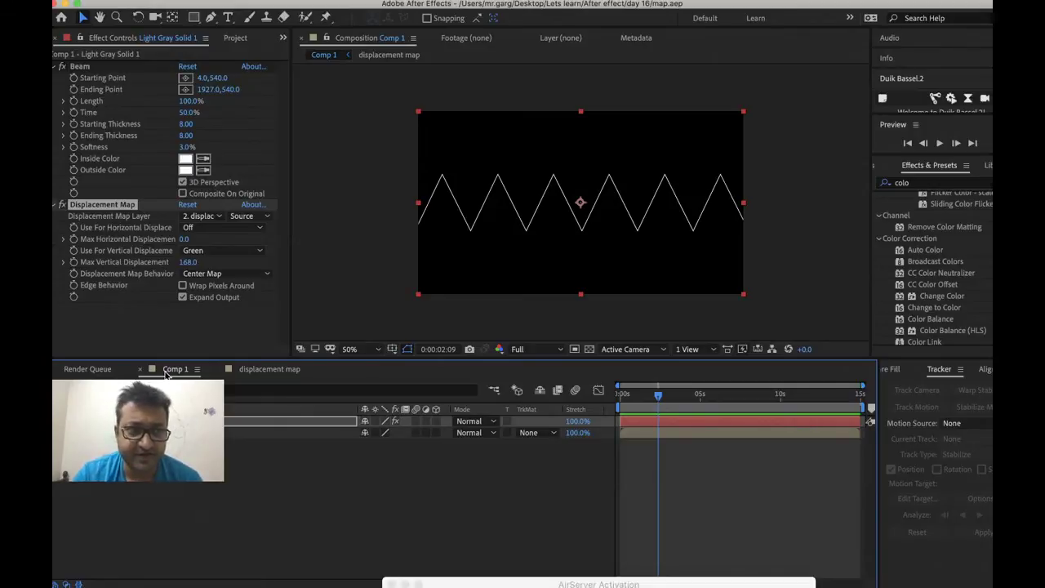
# Close the project, restart After Effects, and reopen the map.aep project on Comp 1
pyautogui.press('super+w')
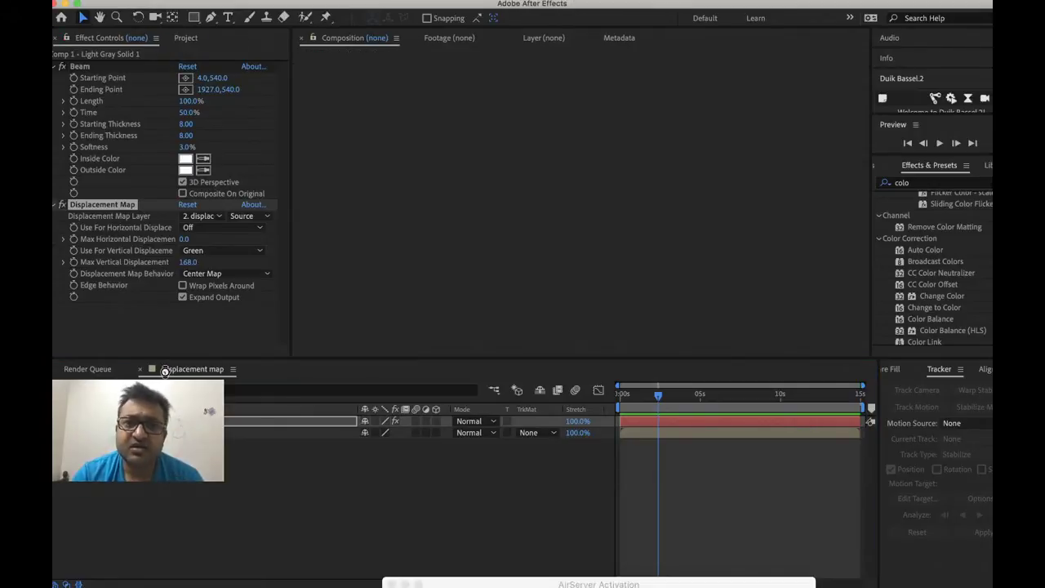
pyautogui.press('super+w')
pyautogui.press('super+q')
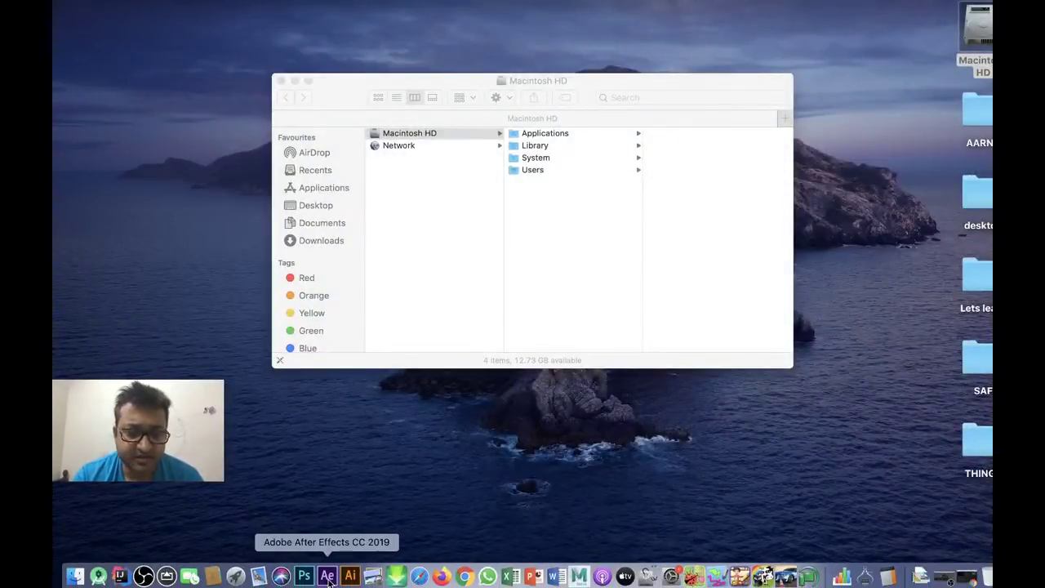
pyautogui.click(328, 576)
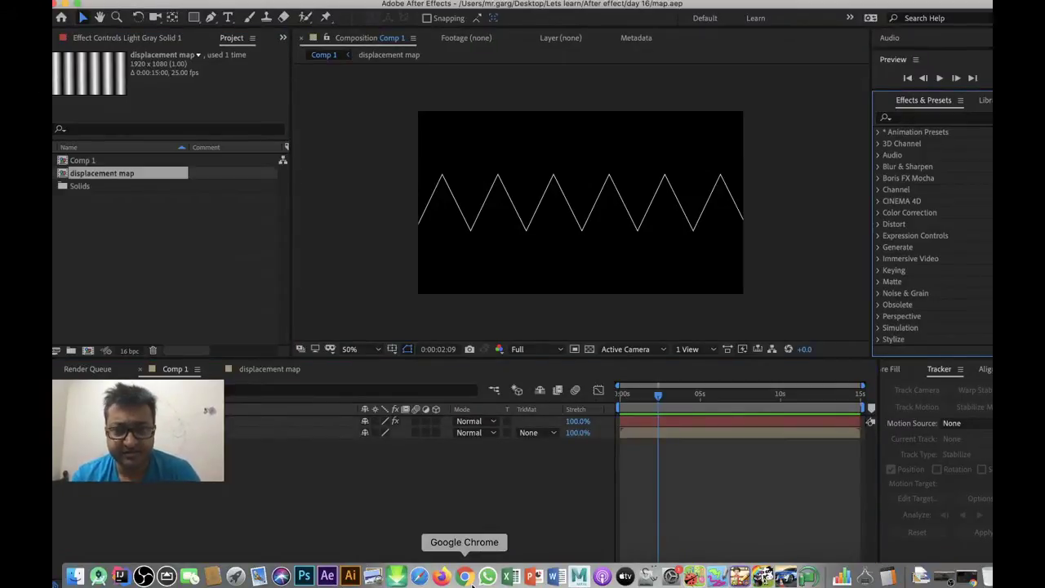
pyautogui.click(701, 510)
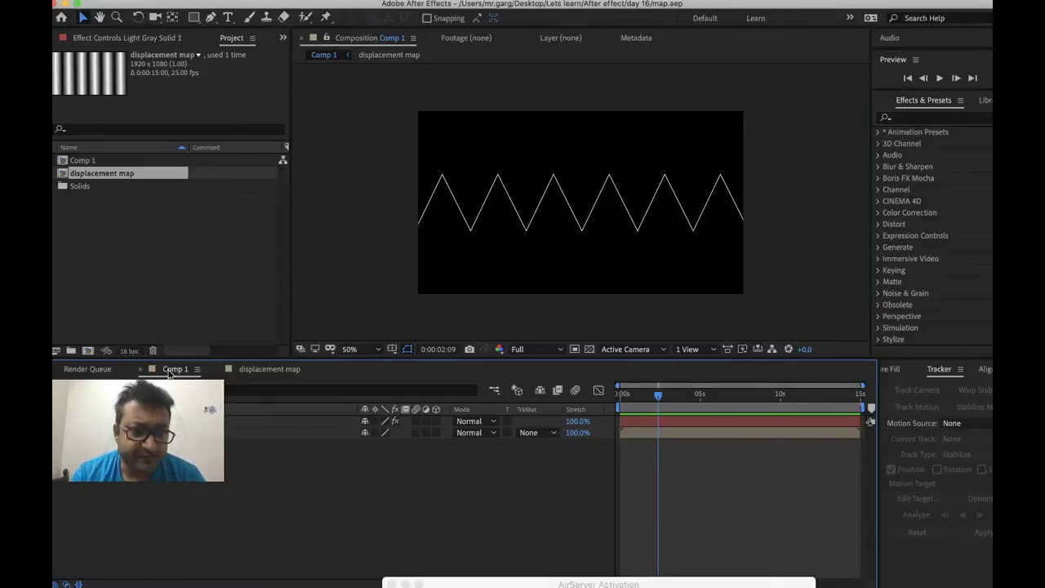
# Nudge the Gradient Ramp's start point to the displacement map frame's lower-left corner and check the beam line in Comp 1
pyautogui.click(257, 372)
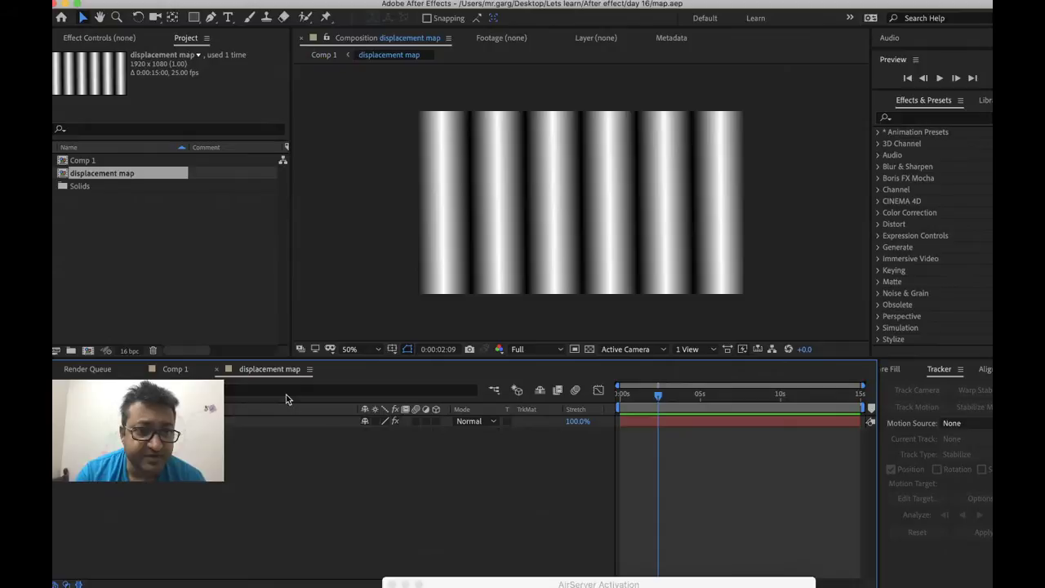
pyautogui.rightClick(278, 420)
pyautogui.click(174, 50)
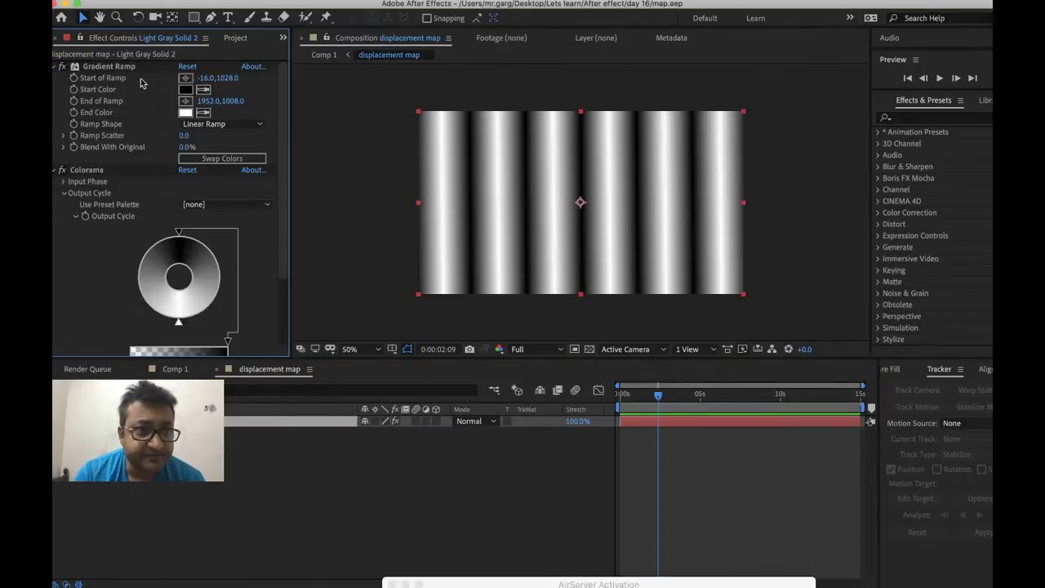
pyautogui.click(137, 69)
pyautogui.click(416, 289)
pyautogui.moveTo(415, 289); pyautogui.dragTo(419, 292)
pyautogui.click(175, 369)
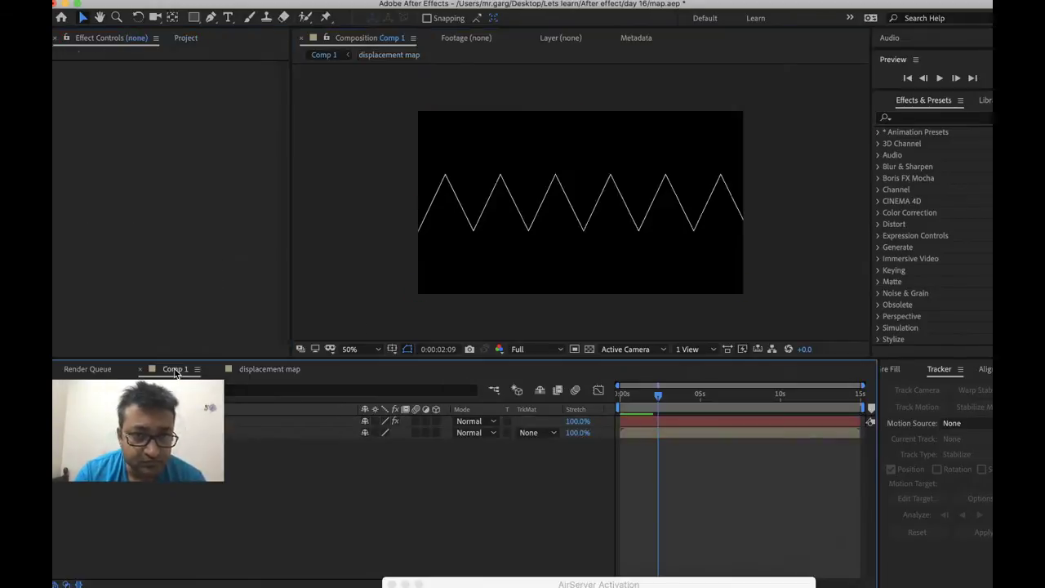
# Move the Gradient Ramp's end point in the displacement map to about 1928, 1012 and check the line in Comp 1
pyautogui.click(247, 371)
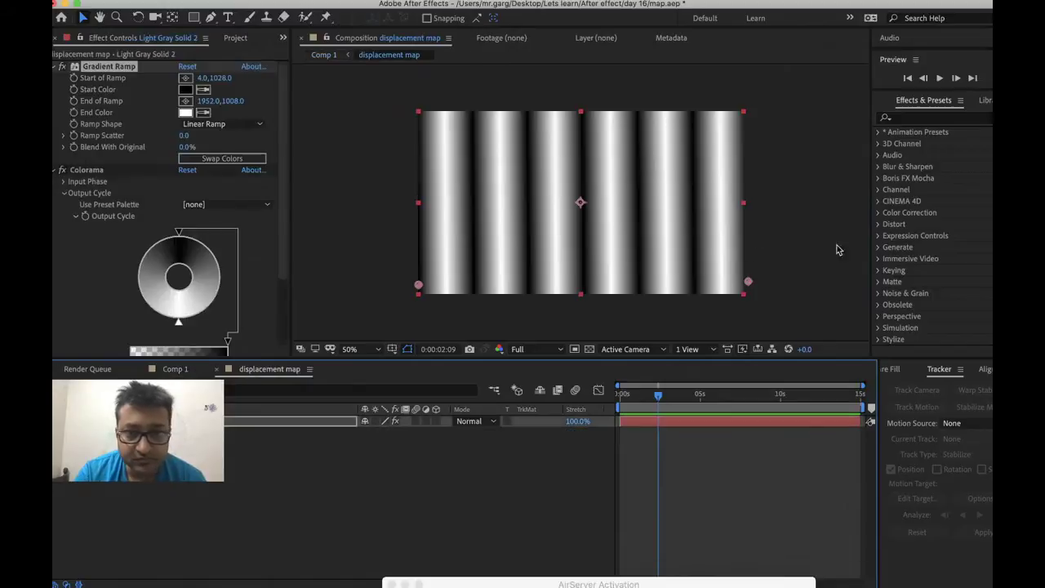
pyautogui.moveTo(750, 285); pyautogui.dragTo(745, 284)
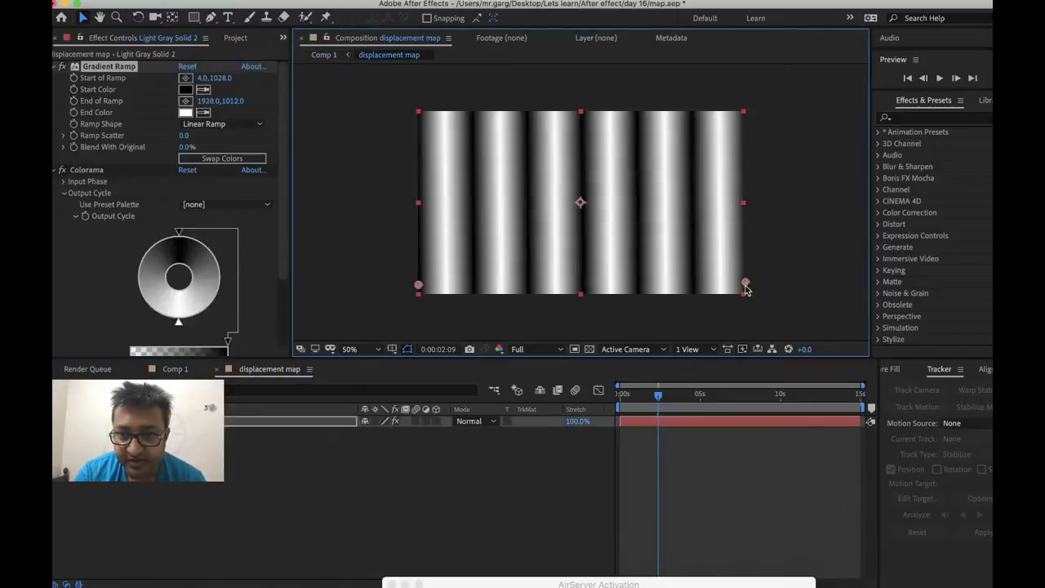
pyautogui.click(173, 369)
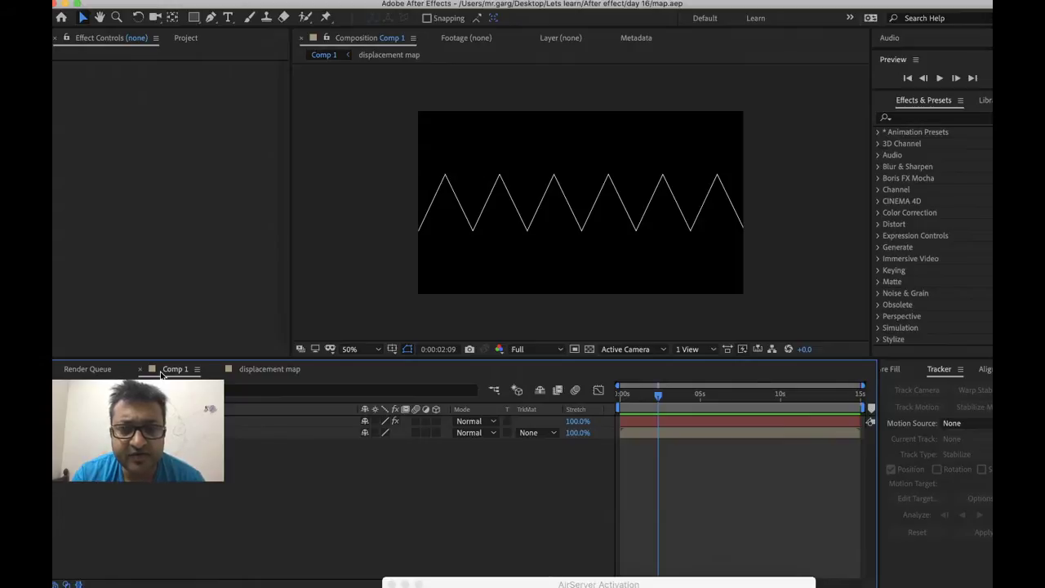
pyautogui.click(184, 41)
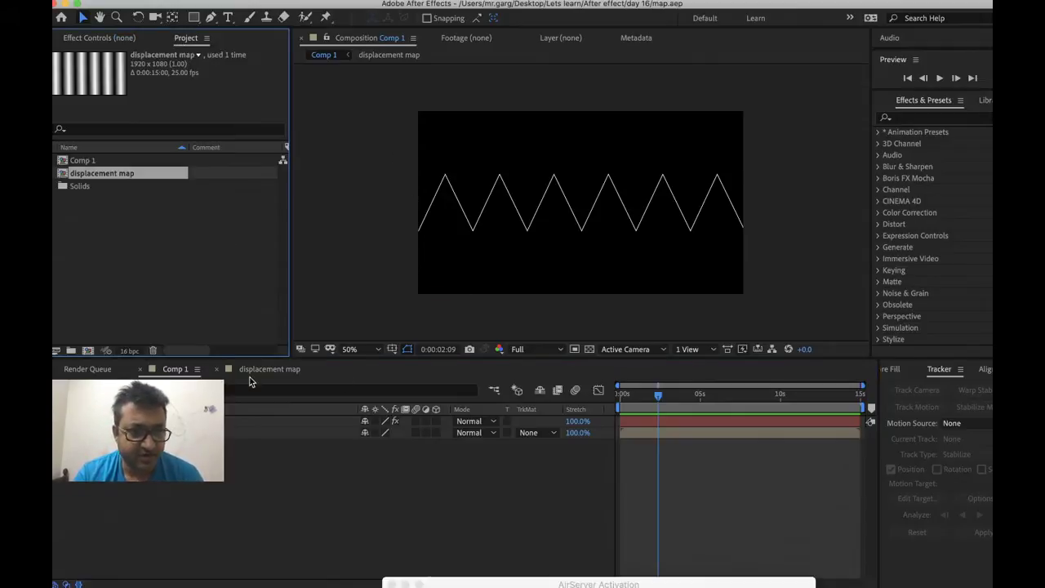
pyautogui.click(99, 40)
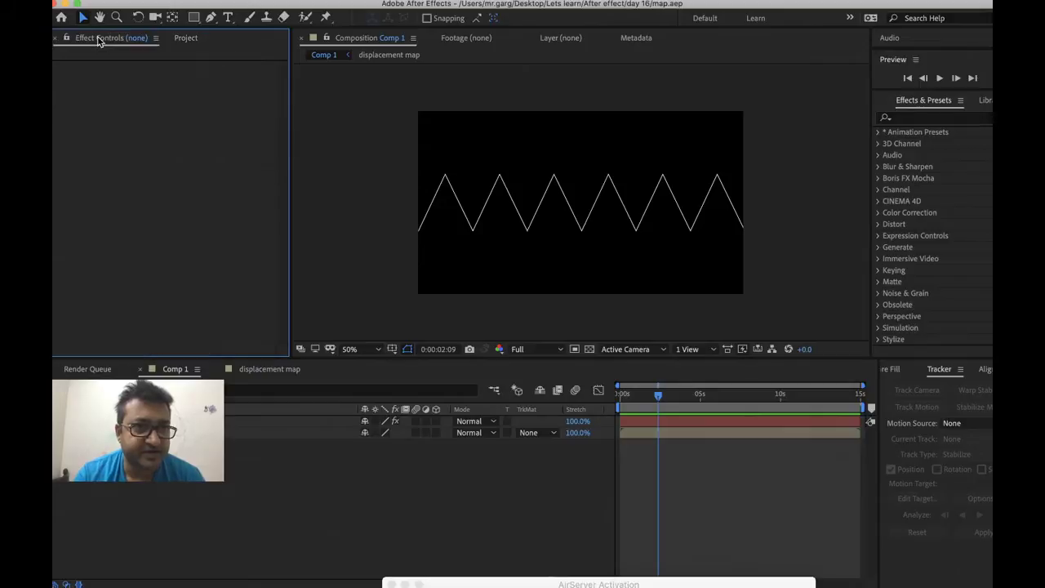
pyautogui.rightClick(236, 423)
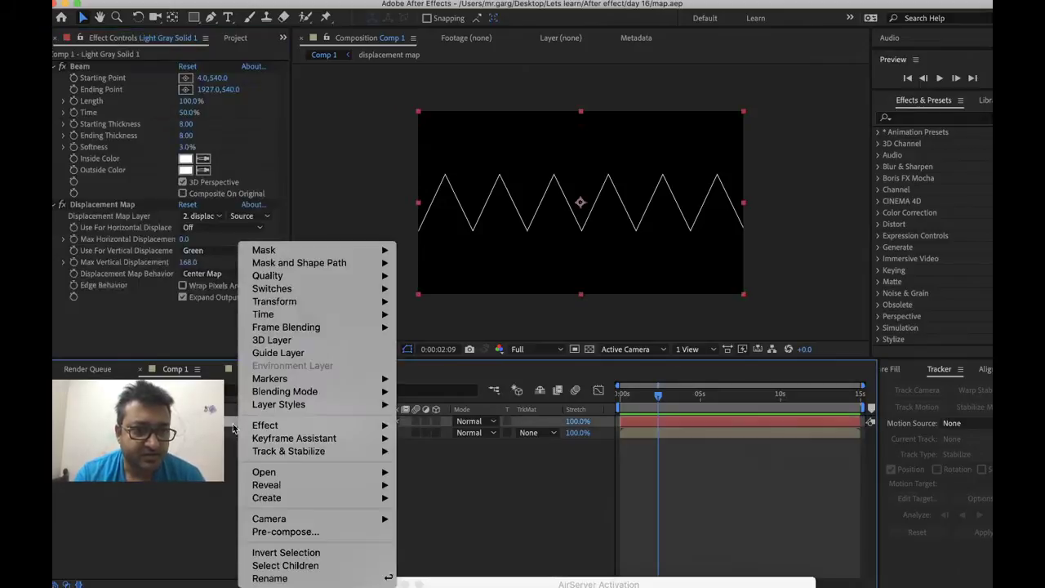
pyautogui.press('Escape')
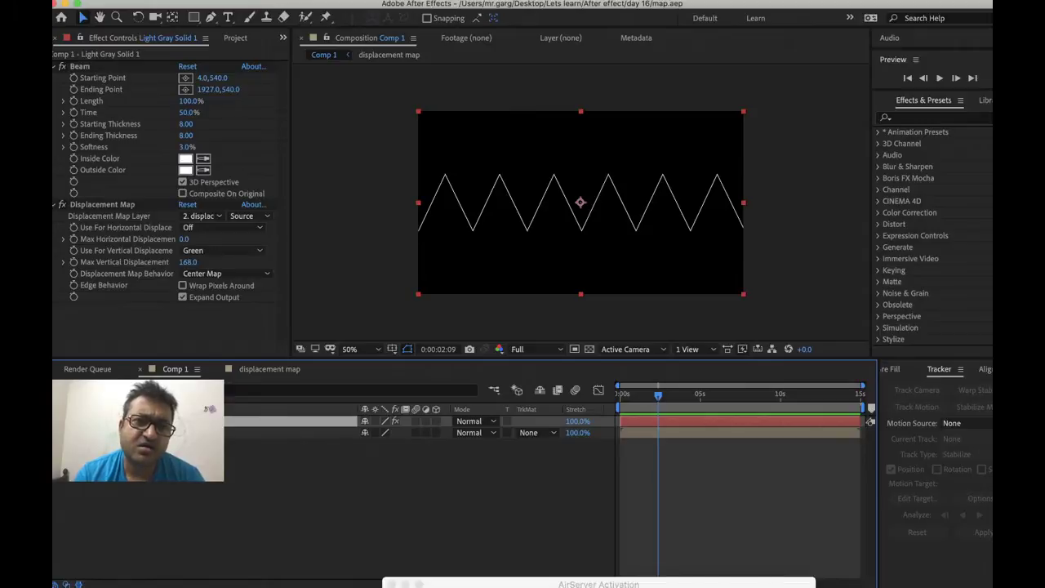
# Open a second, locked viewer so Comp 1 is displayed beside the displacement map composition
pyautogui.click(374, 3)
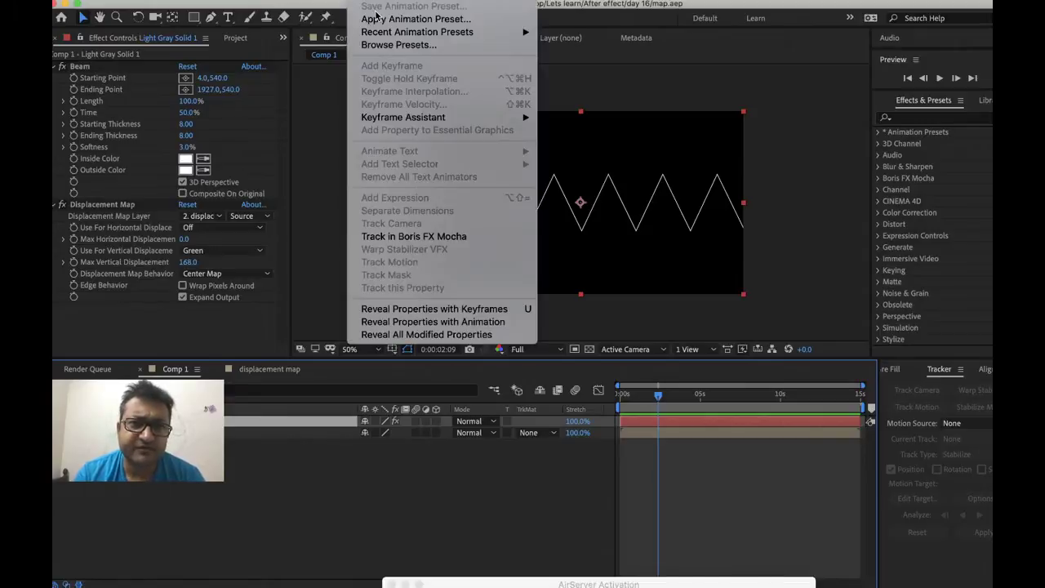
pyautogui.click(618, 10)
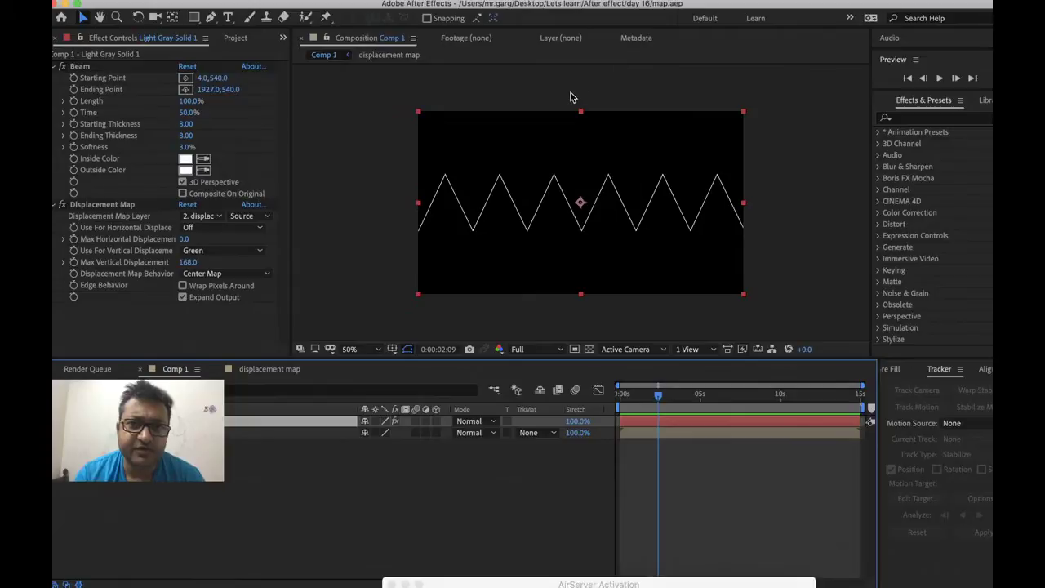
pyautogui.click(427, 96)
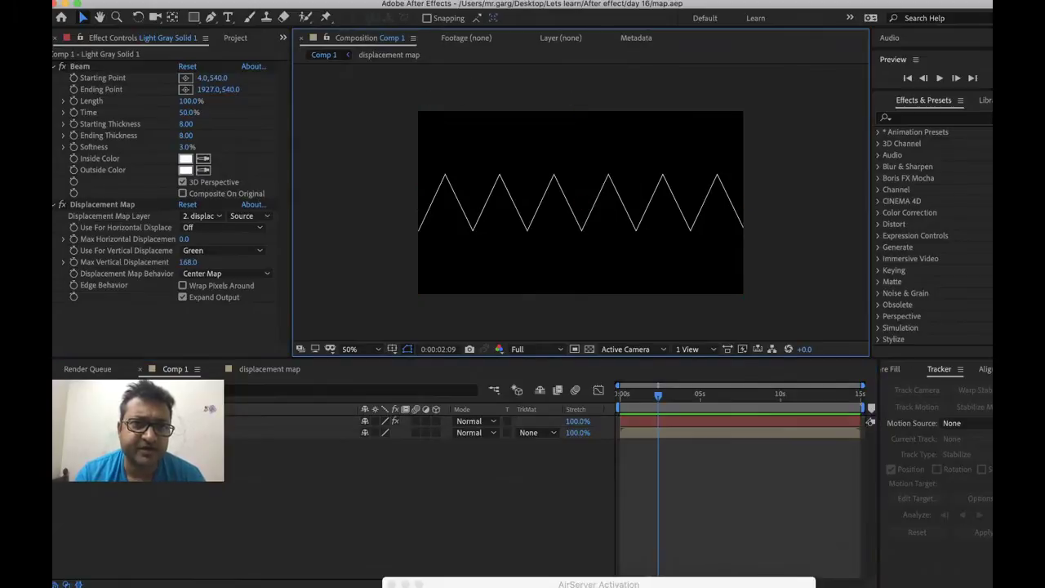
pyautogui.click(335, 6)
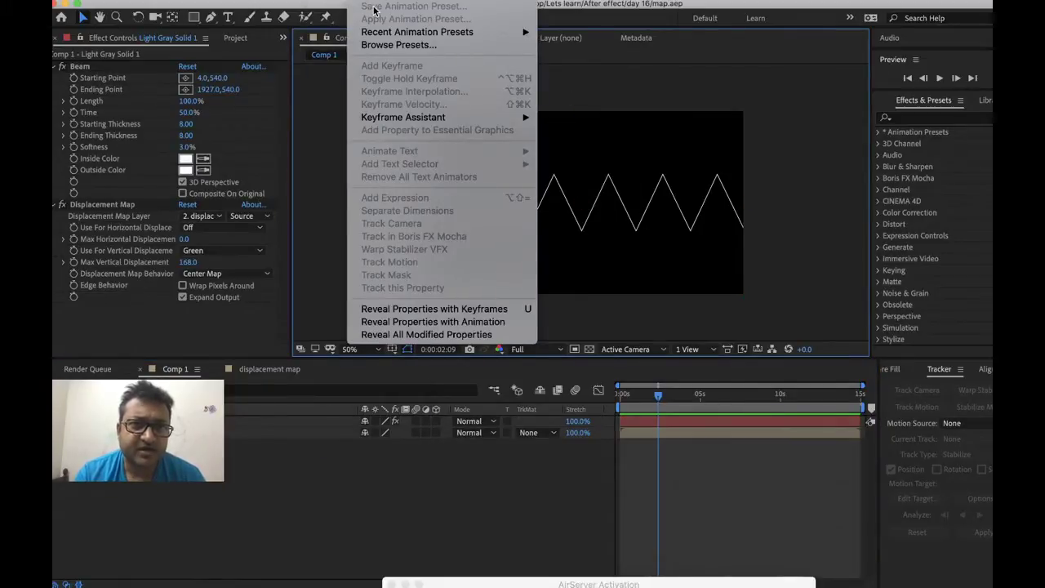
pyautogui.click(431, 7)
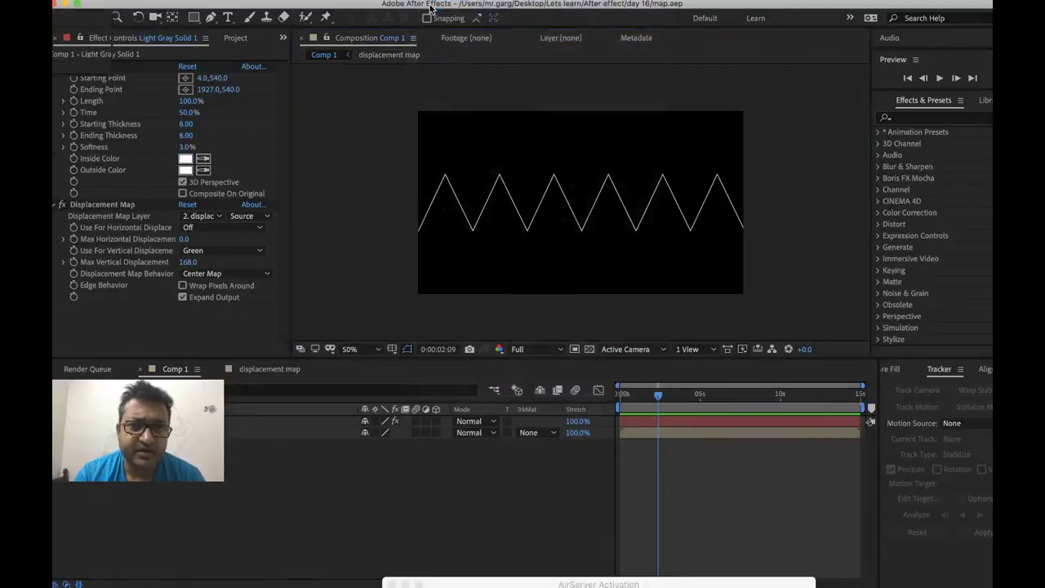
pyautogui.click(677, 55)
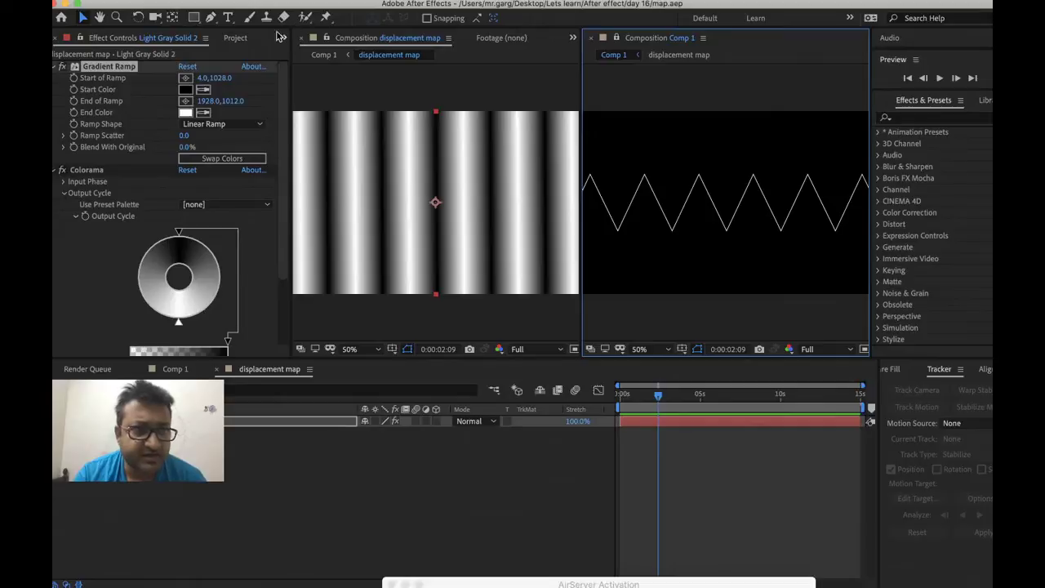
# Collapse the Gradient Ramp and Colorama settings and apply a Curves effect to the displacement map's solid
pyautogui.click(56, 66)
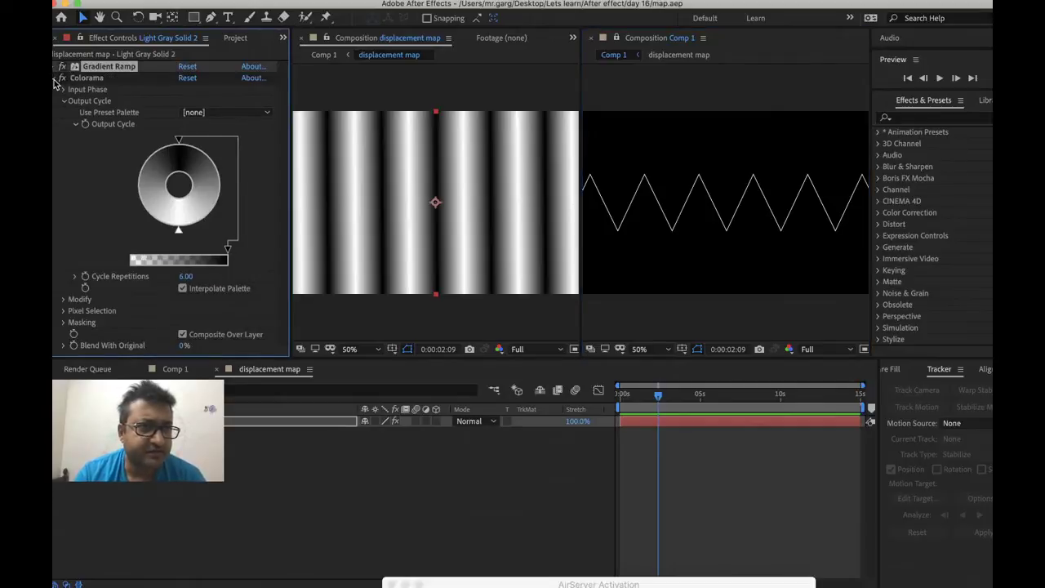
pyautogui.click(55, 77)
pyautogui.click(323, 0)
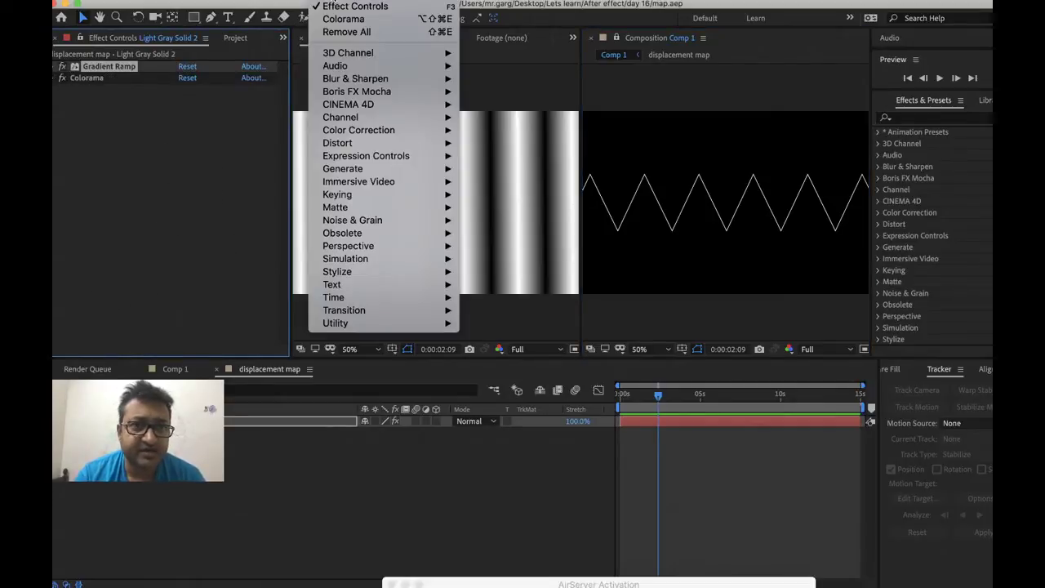
pyautogui.moveTo(384, 131)
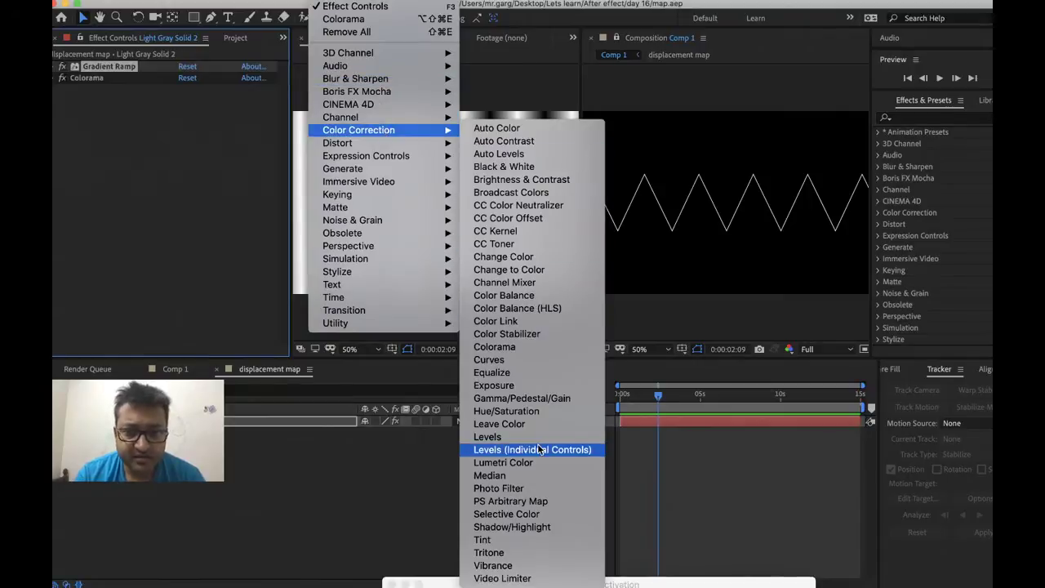
pyautogui.click(526, 360)
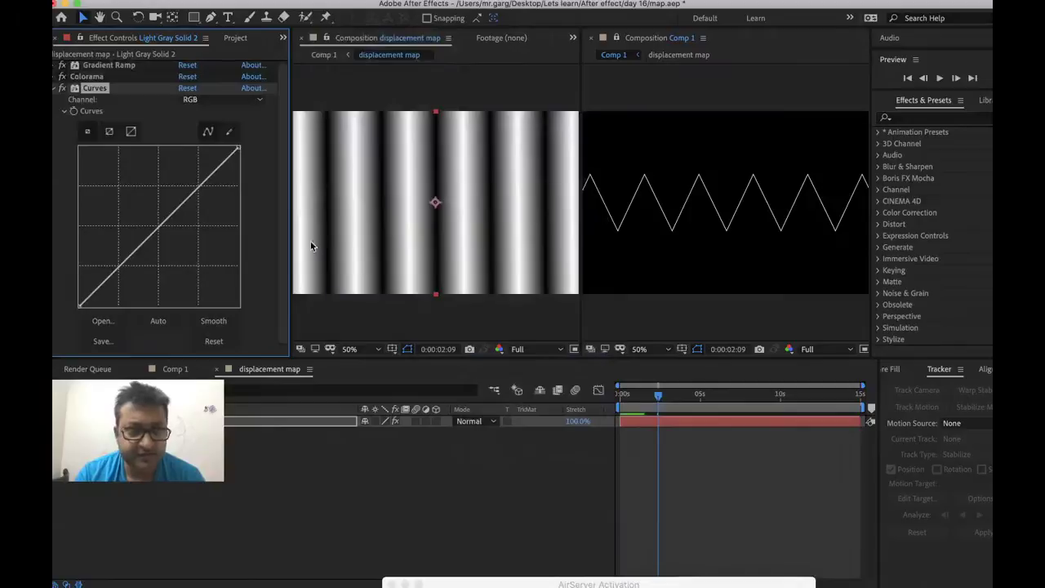
# Bend the RGB curve into a smooth S shape with raised highlights and lowered shadows, widening the Comp 1 viewer to judge the wave
pyautogui.moveTo(212, 178)
pyautogui.mouseDown()
pyautogui.moveTo(207, 164)
pyautogui.moveTo(195, 168)
pyautogui.mouseUp()
pyautogui.moveTo(578, 312); pyautogui.dragTo(495, 303)
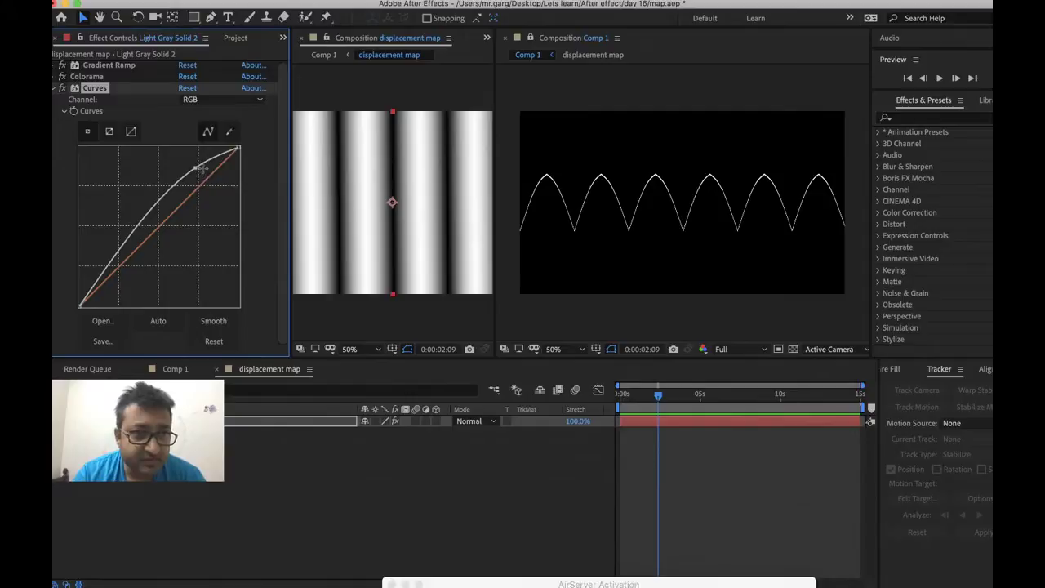
pyautogui.moveTo(196, 167); pyautogui.dragTo(181, 163)
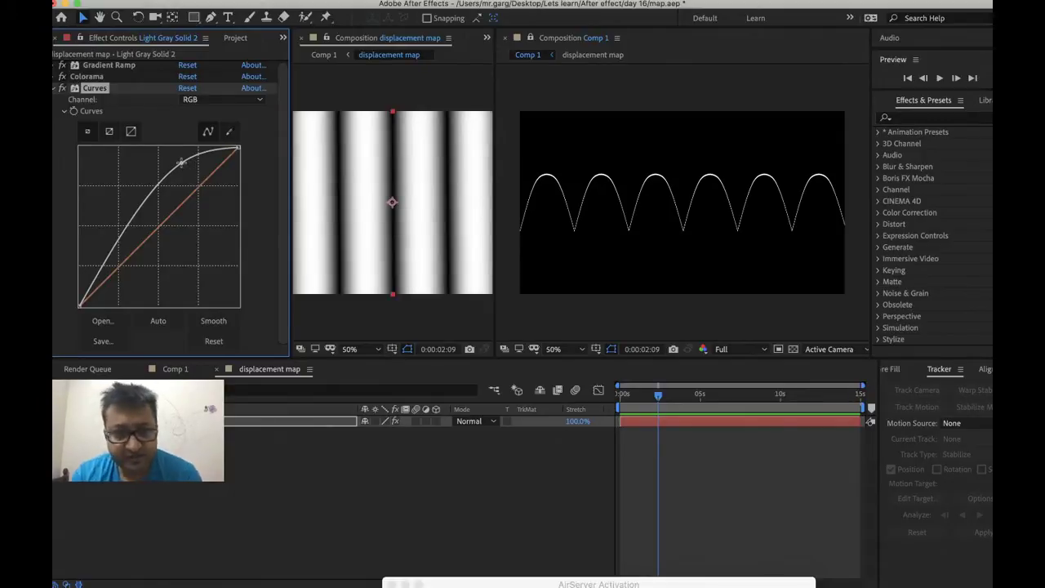
pyautogui.moveTo(110, 269); pyautogui.dragTo(127, 278)
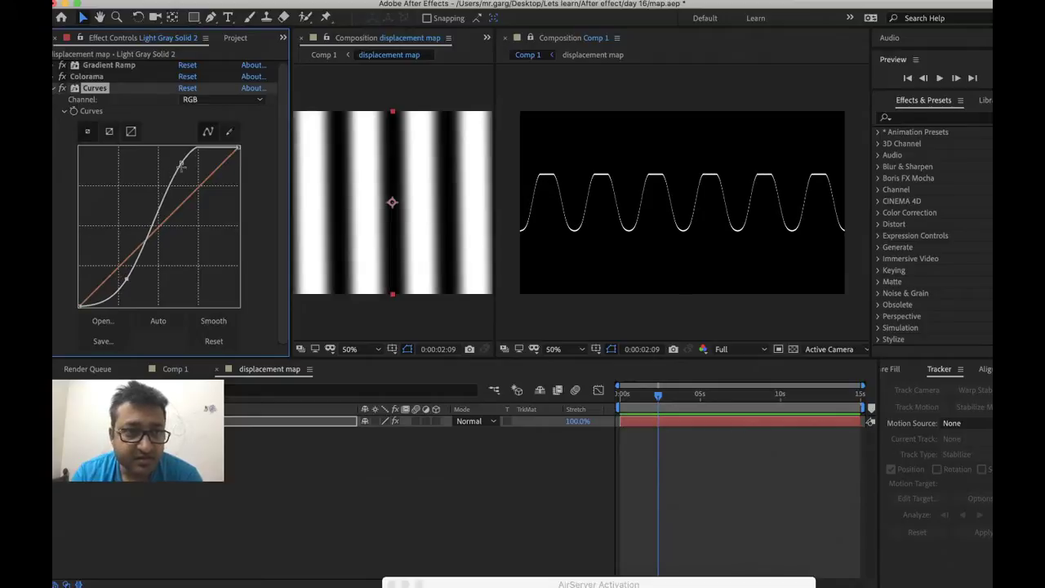
pyautogui.moveTo(181, 164); pyautogui.dragTo(183, 177)
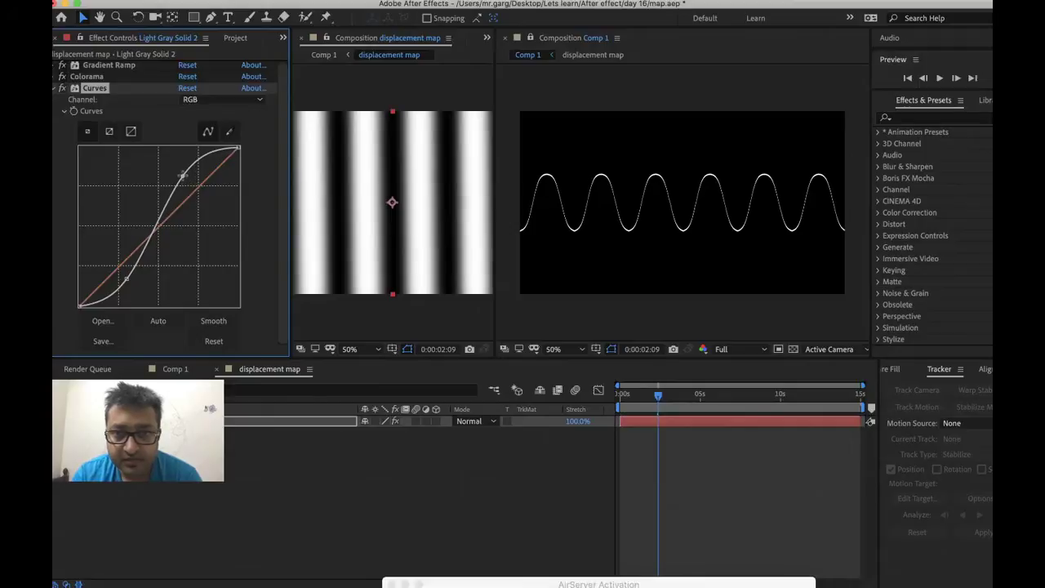
pyautogui.moveTo(128, 282); pyautogui.dragTo(129, 278)
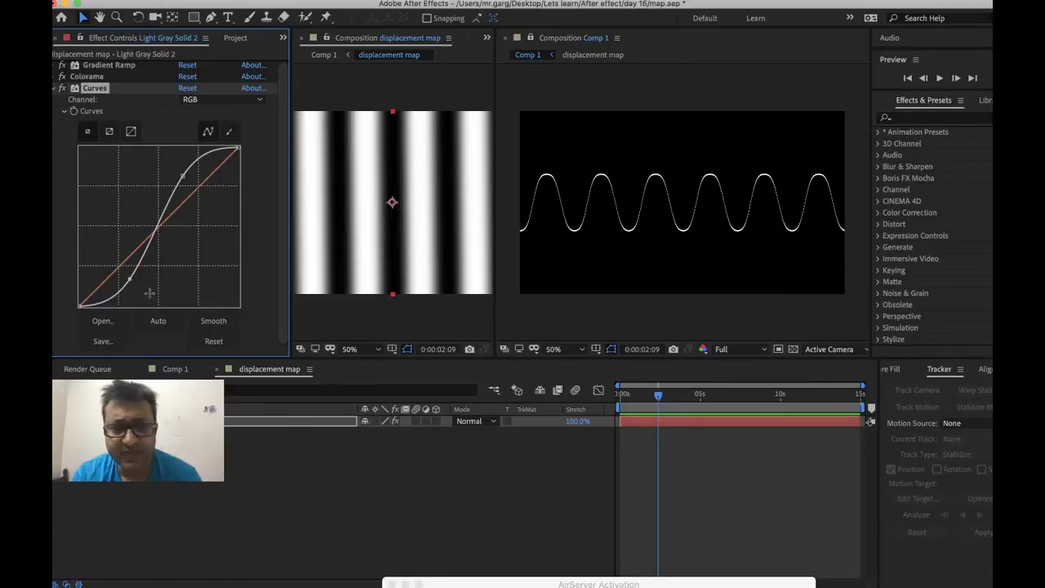
# Save the project and collapse the Curves effect's settings
pyautogui.click(468, 509)
pyautogui.press('super+s')
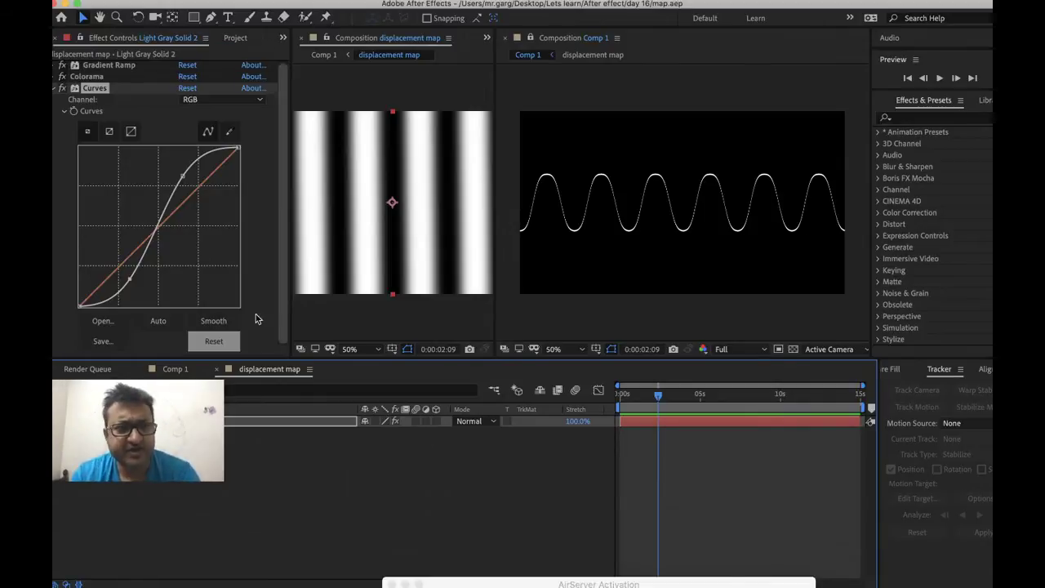
pyautogui.click(53, 89)
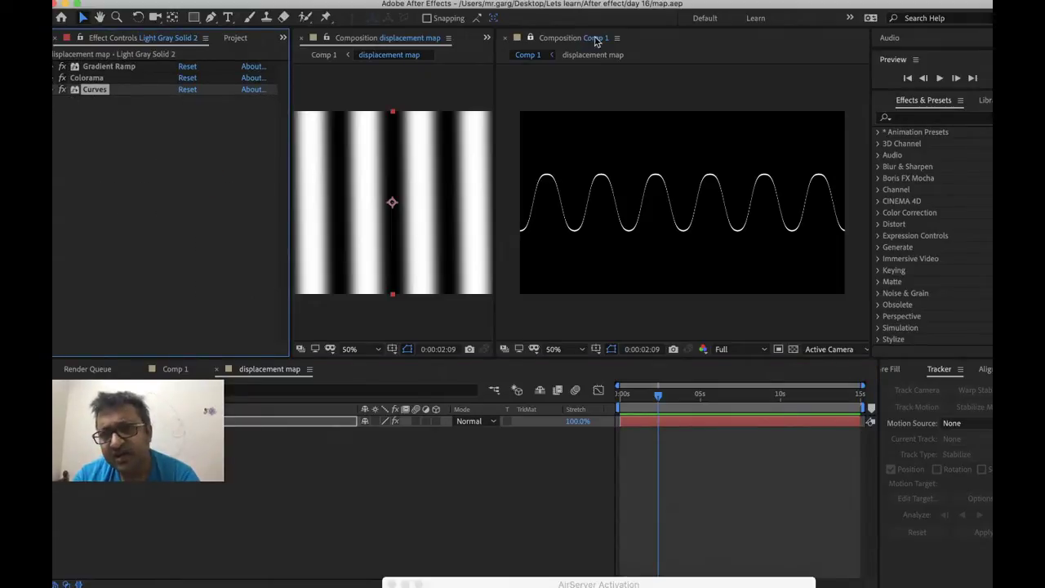
# Search the effects for "pol" and apply Polar Coordinates to the beam layer in Comp 1
pyautogui.click(928, 119)
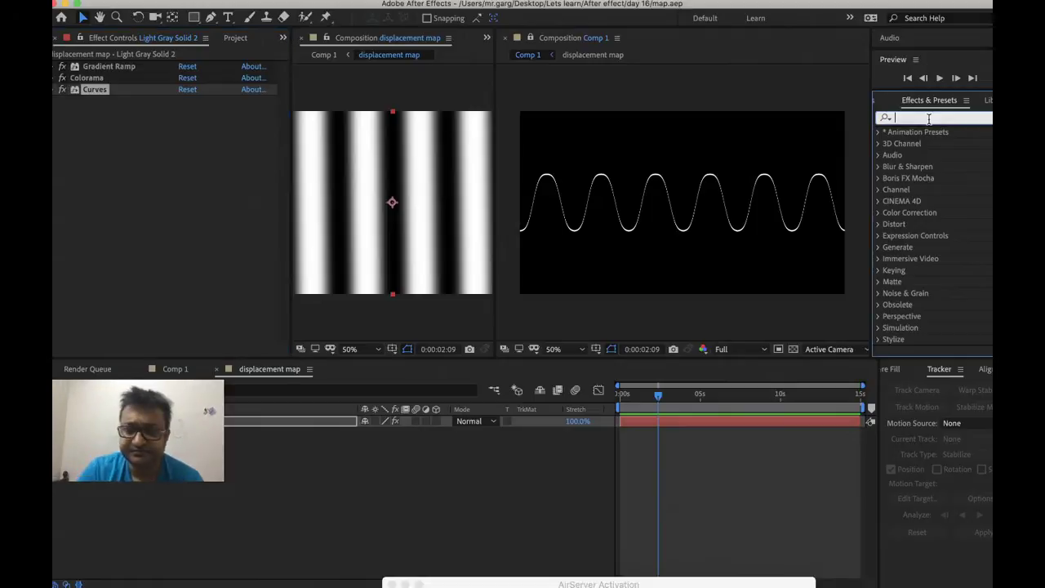
pyautogui.write('polo')
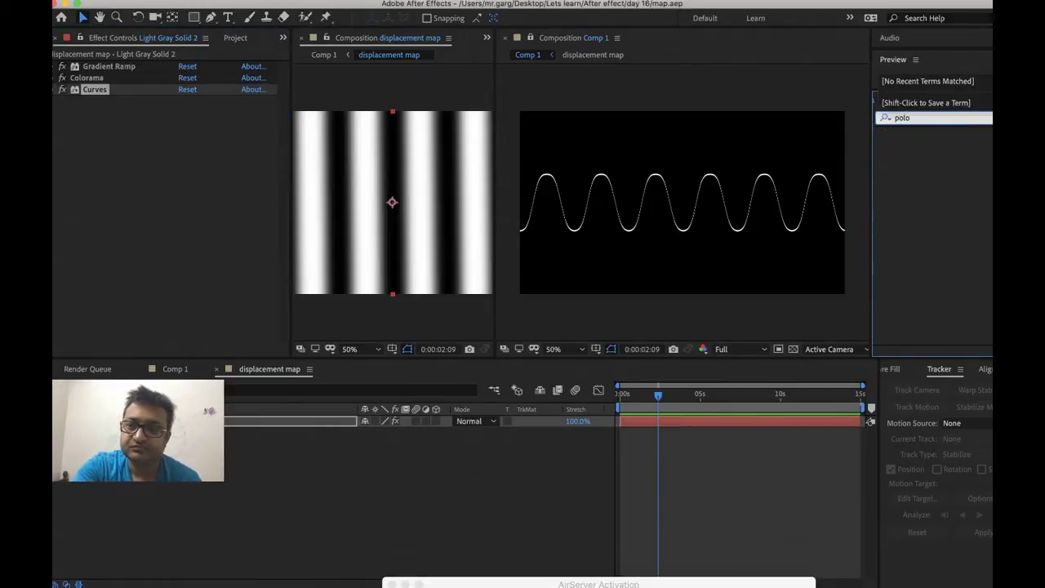
pyautogui.press('BackSpace')
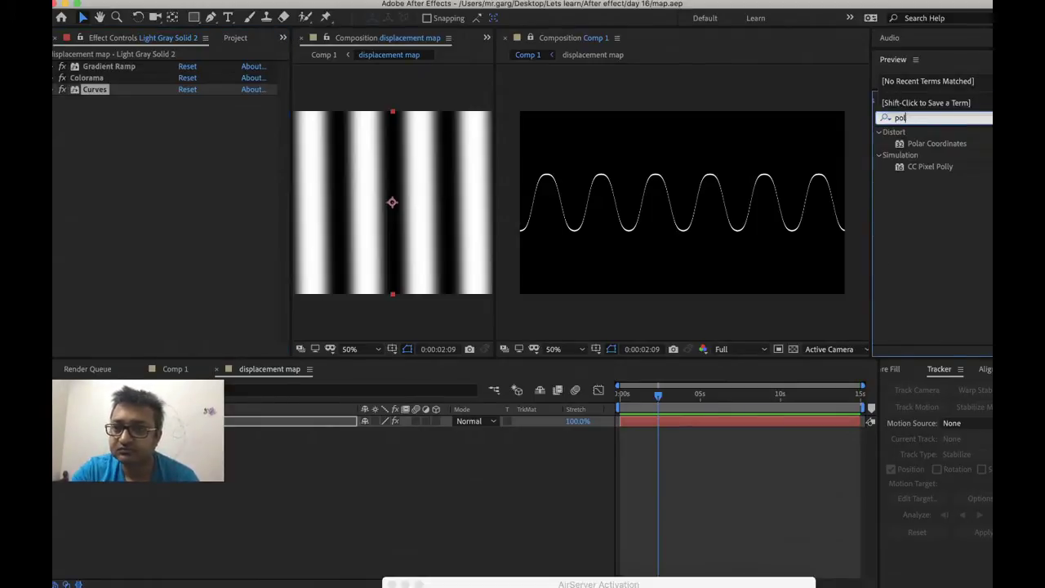
pyautogui.click(173, 369)
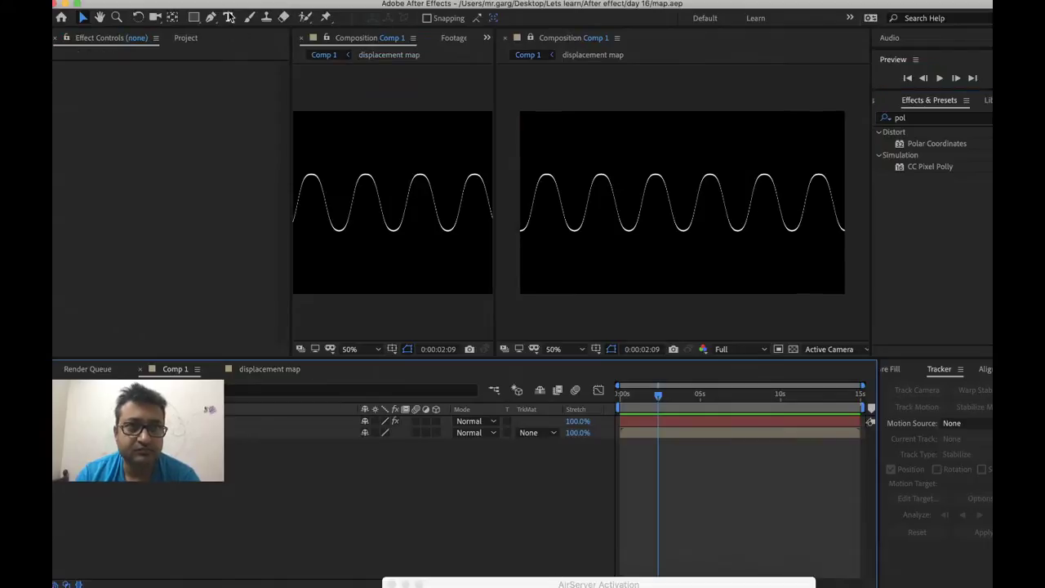
pyautogui.rightClick(192, 421)
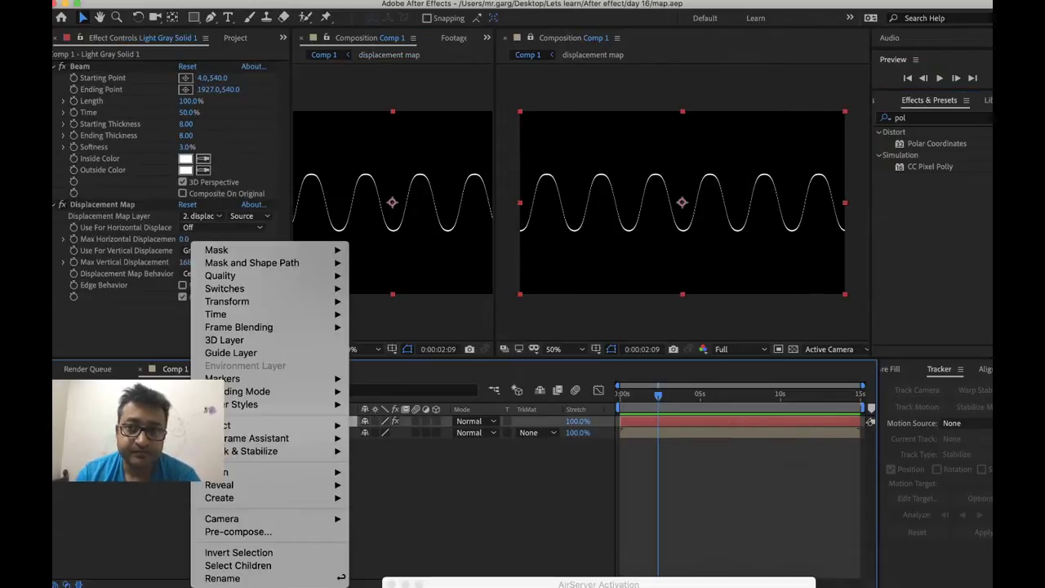
pyautogui.press('Escape')
pyautogui.moveTo(931, 147); pyautogui.dragTo(232, 334)
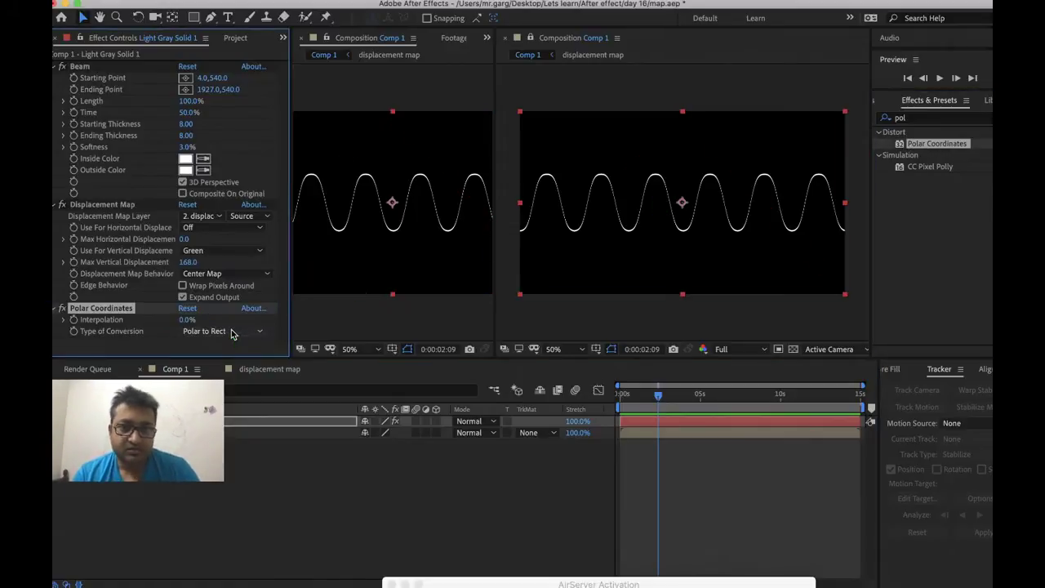
# Set the Polar Coordinates conversion to Rect to Polar and its interpolation to 100%
pyautogui.click(216, 331)
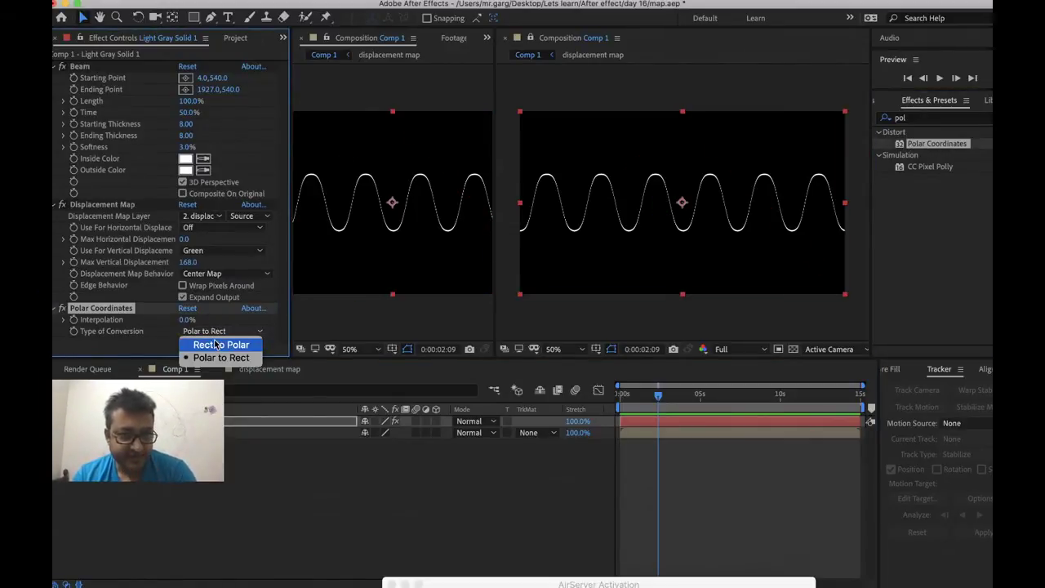
pyautogui.click(214, 342)
pyautogui.moveTo(187, 319); pyautogui.dragTo(255, 319)
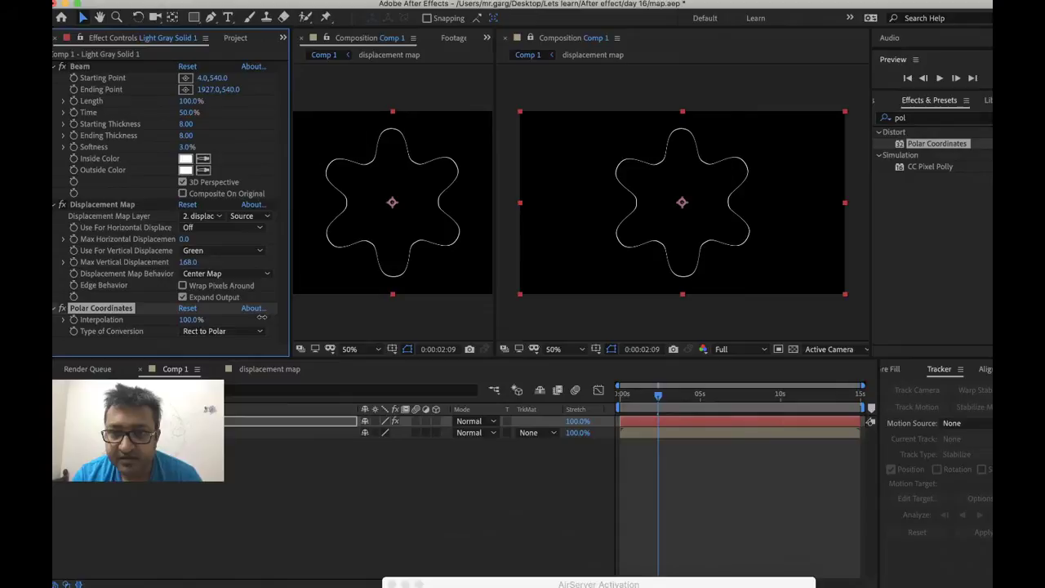
# Duplicate the beam layer in Comp 1
pyautogui.click(335, 450)
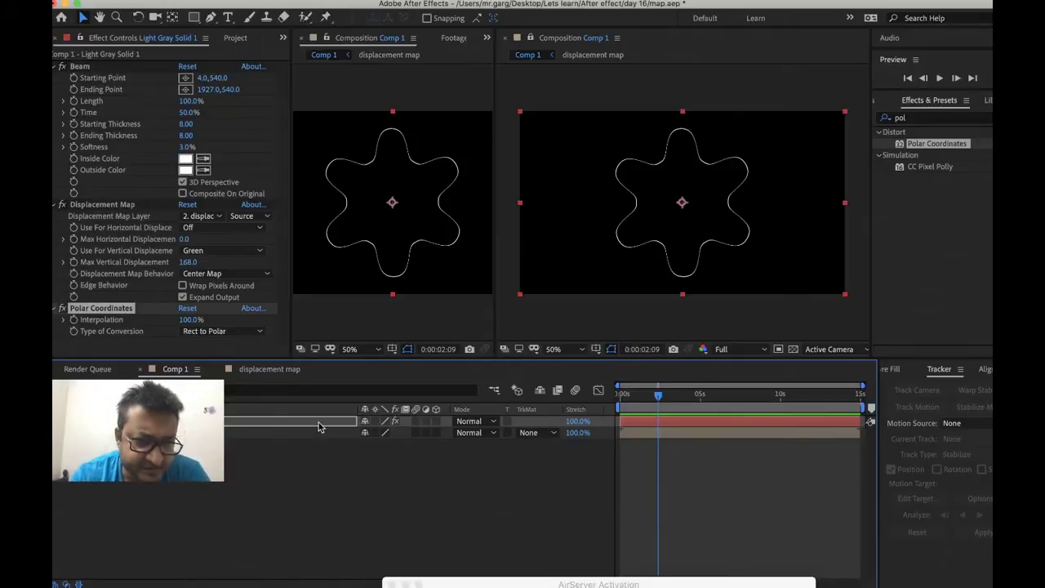
pyautogui.rightClick(319, 425)
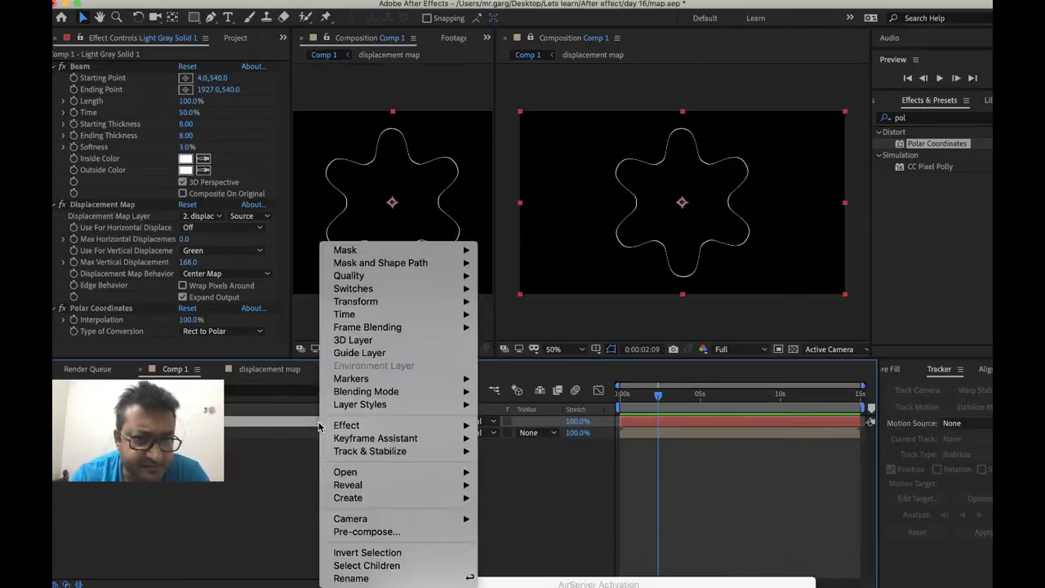
pyautogui.click(292, 427)
pyautogui.press('super+d')
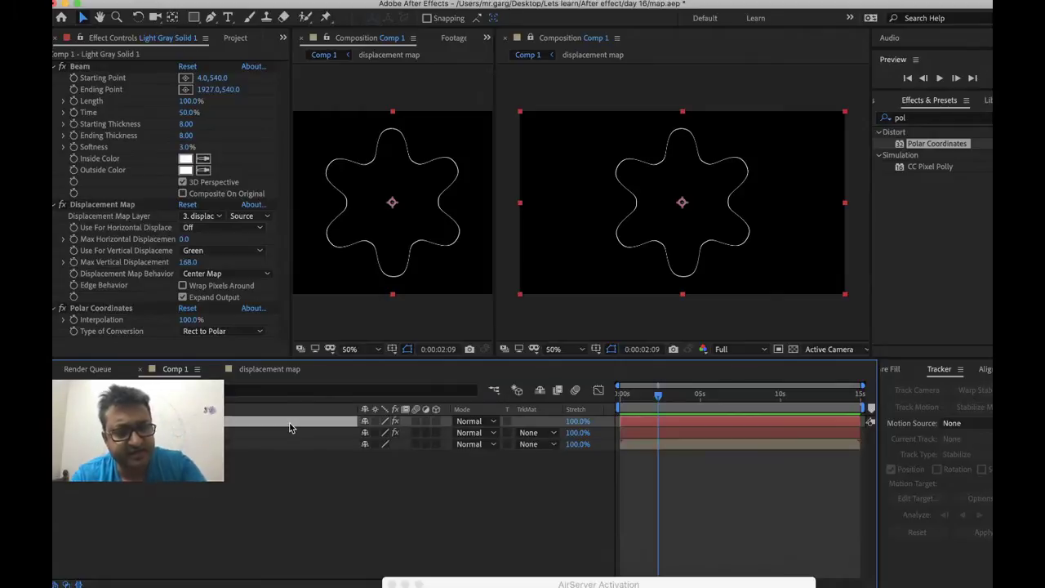
# Set the Max Vertical Displacement of the duplicated beam layer's Displacement Map to -168
pyautogui.click(187, 262)
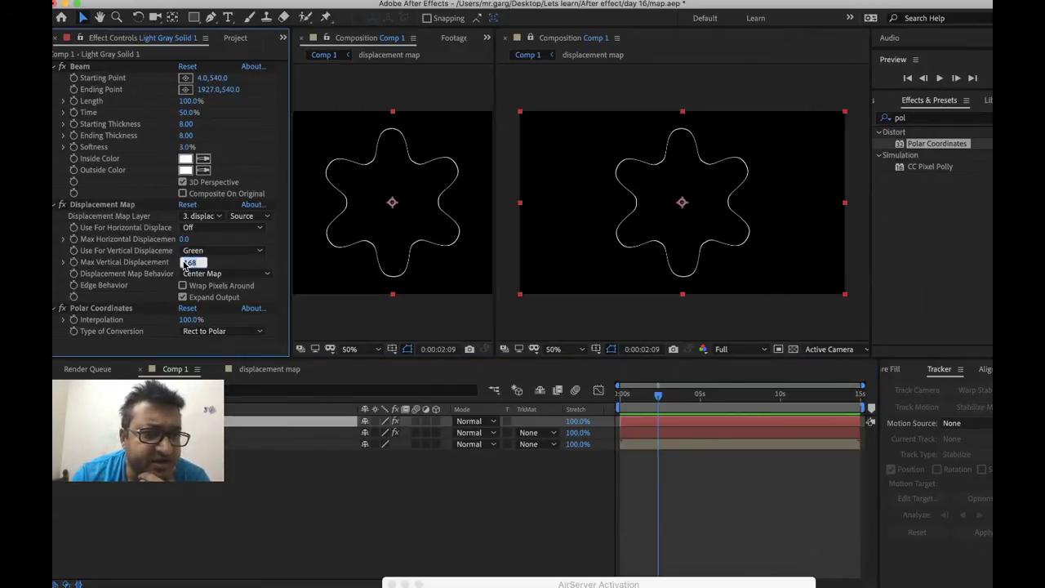
pyautogui.click(185, 262)
pyautogui.write('-')
pyautogui.press('Return')
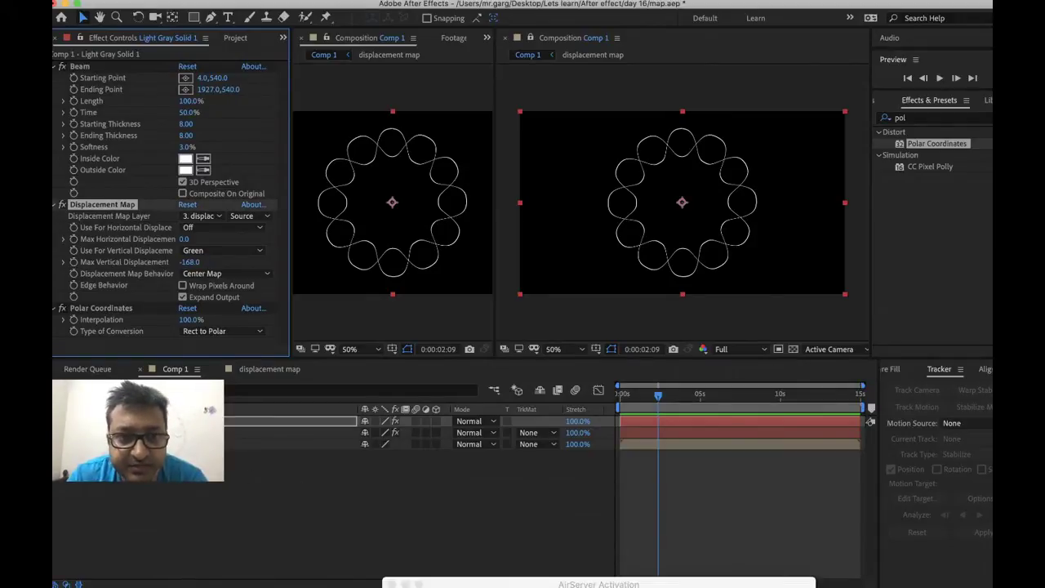
pyautogui.click(275, 516)
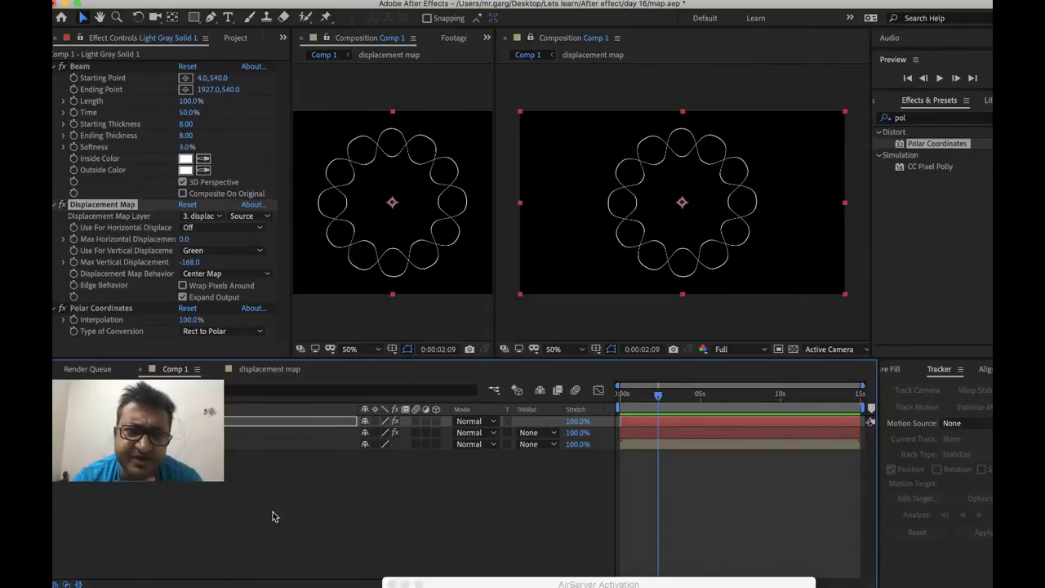
# Collapse the Beam, Displacement Map and Polar Coordinates settings and save the project
pyautogui.click(54, 67)
pyautogui.click(54, 79)
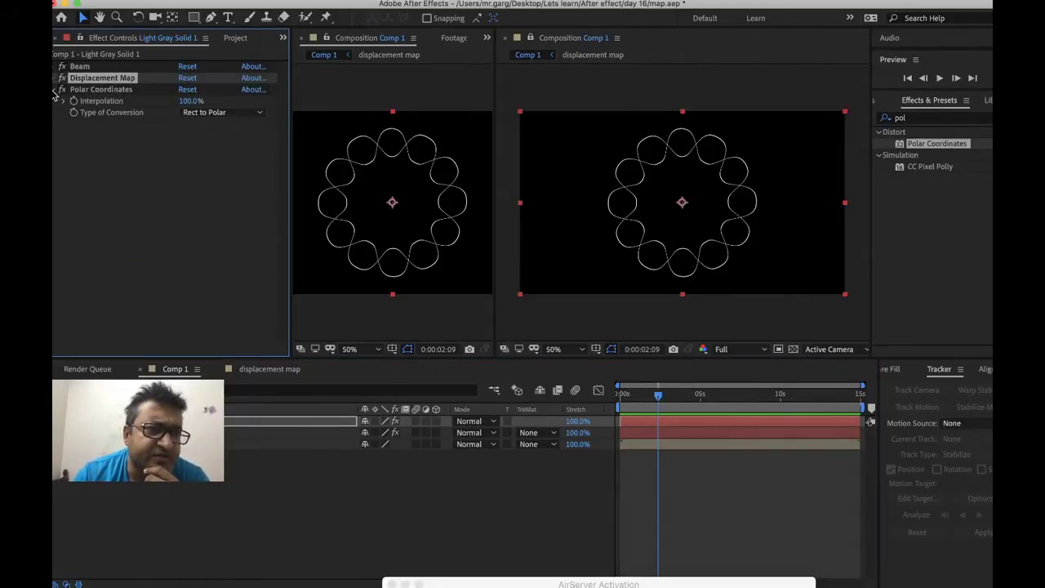
pyautogui.click(55, 90)
pyautogui.click(87, 179)
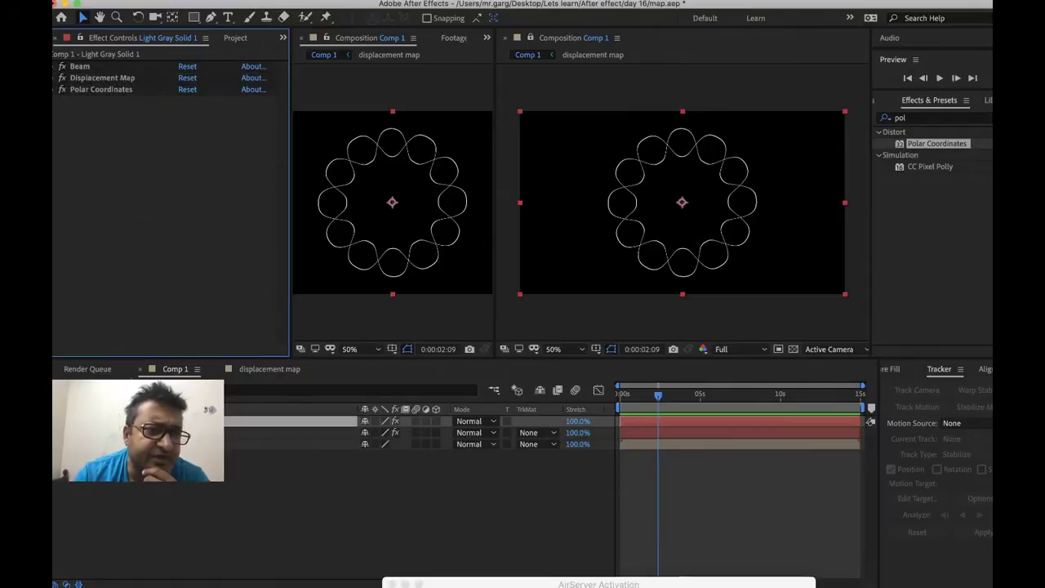
pyautogui.click(181, 528)
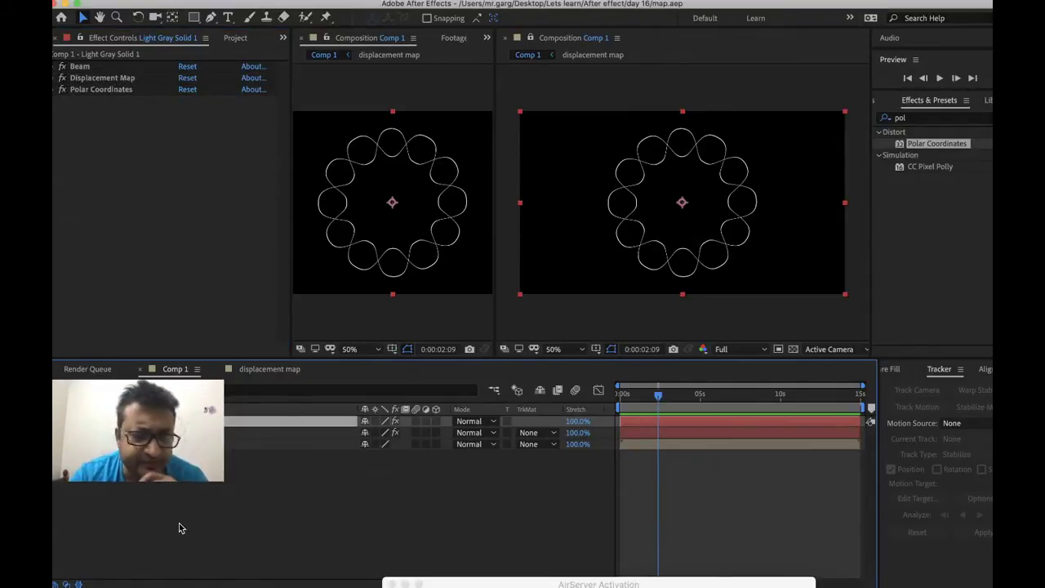
# Add a new light gray 1920 × 1080 px solid in the displacement map composition
pyautogui.click(269, 369)
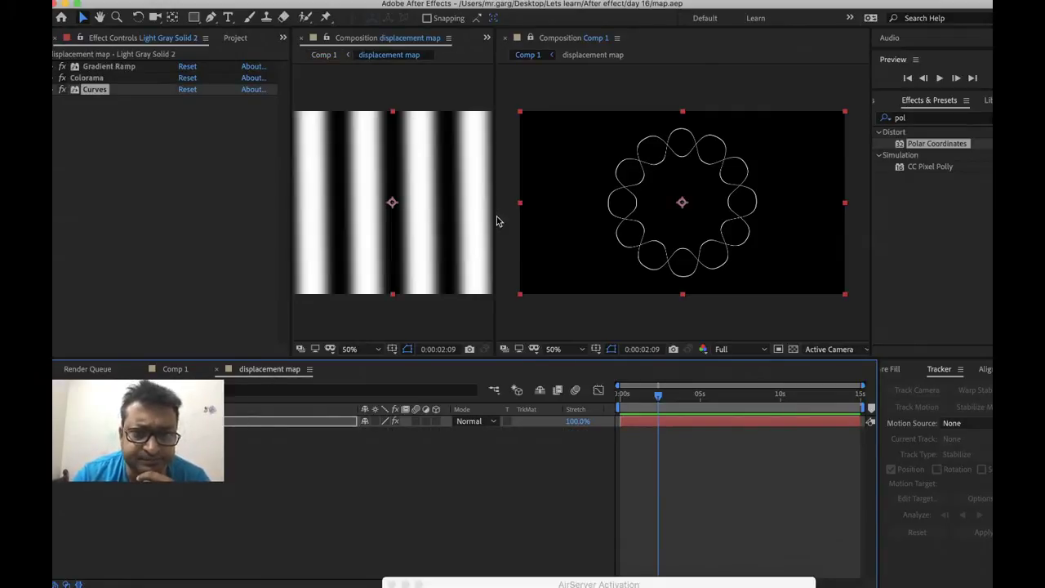
pyautogui.moveTo(497, 215); pyautogui.dragTo(583, 214)
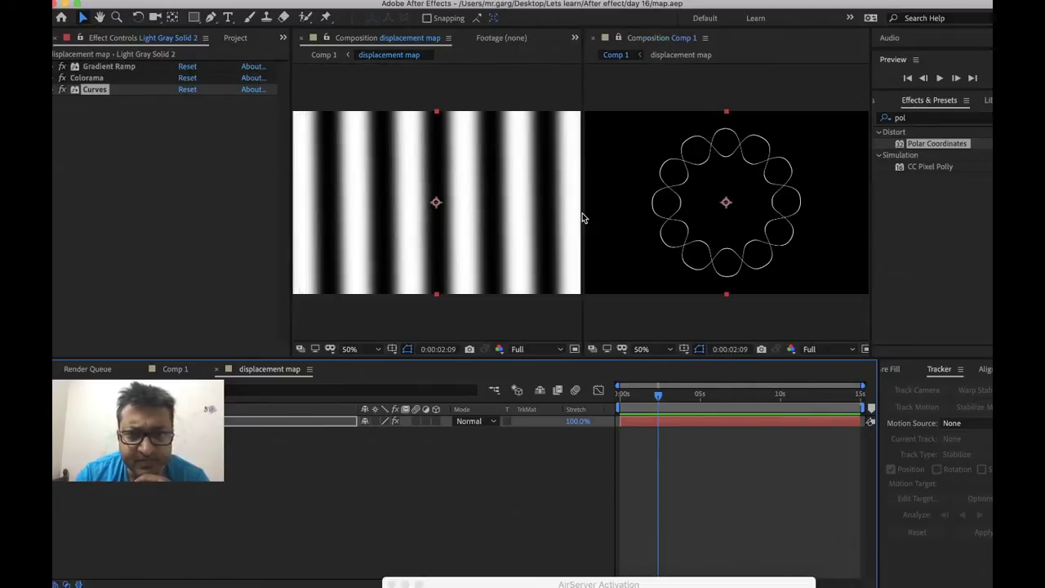
pyautogui.press(',')
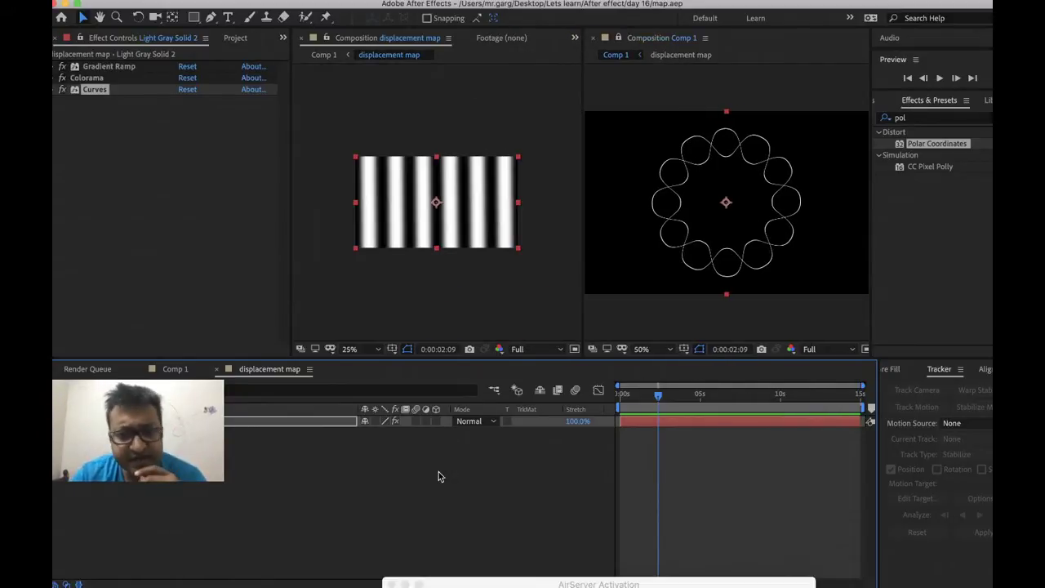
pyautogui.press('super+y')
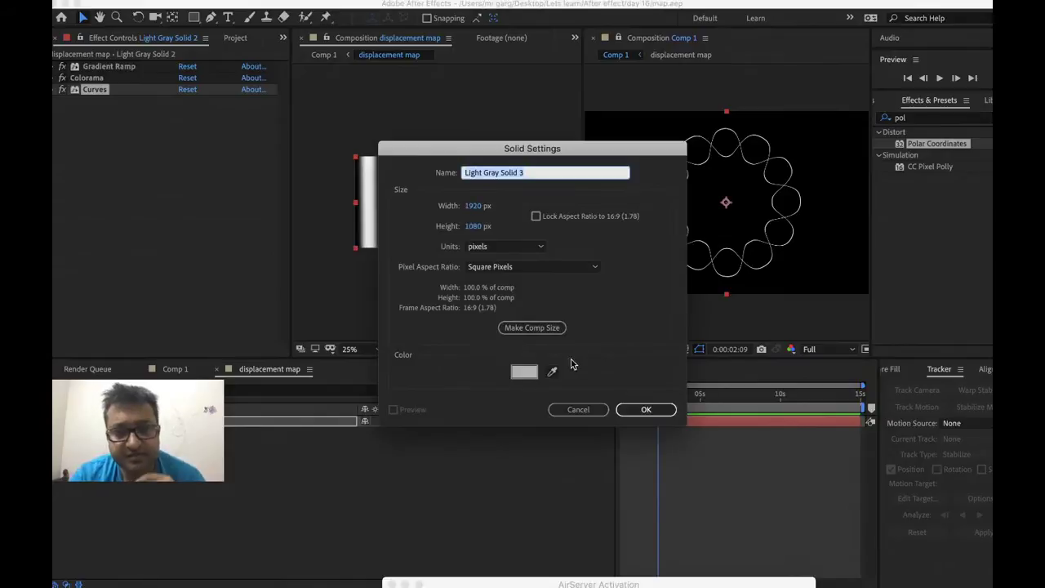
pyautogui.click(641, 409)
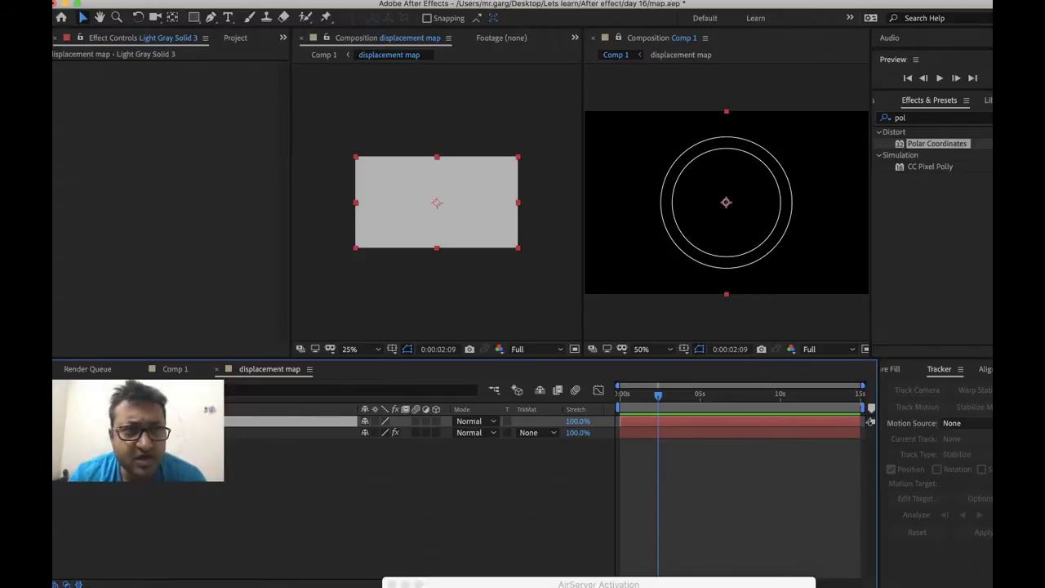
# Draw a rectangular mask over the middle stripes on the new solid and widen it slightly on both sides
pyautogui.click(194, 17)
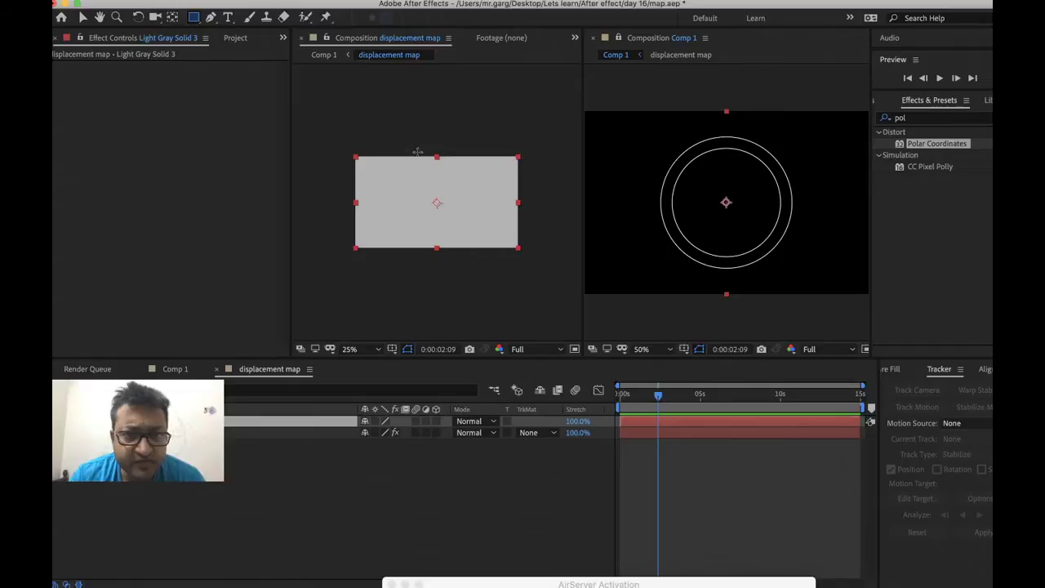
pyautogui.moveTo(416, 149); pyautogui.dragTo(464, 273)
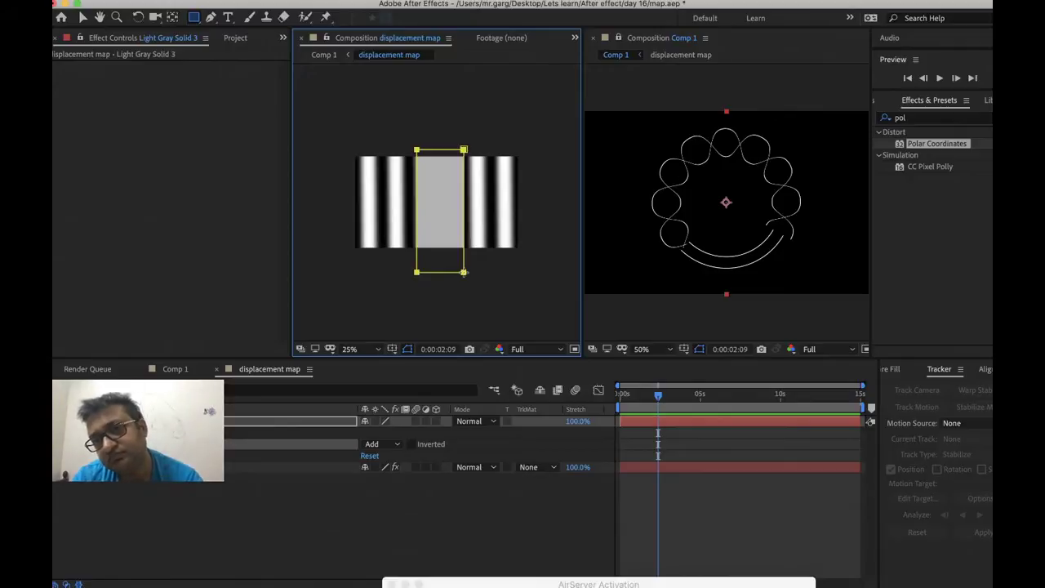
pyautogui.press('v')
pyautogui.click(418, 210)
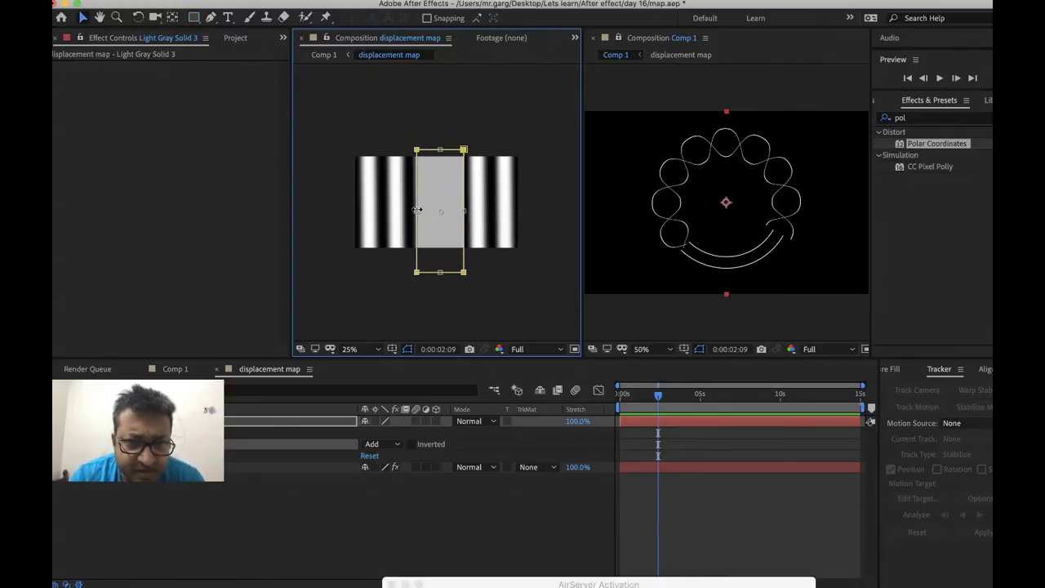
pyautogui.moveTo(417, 210); pyautogui.dragTo(411, 210)
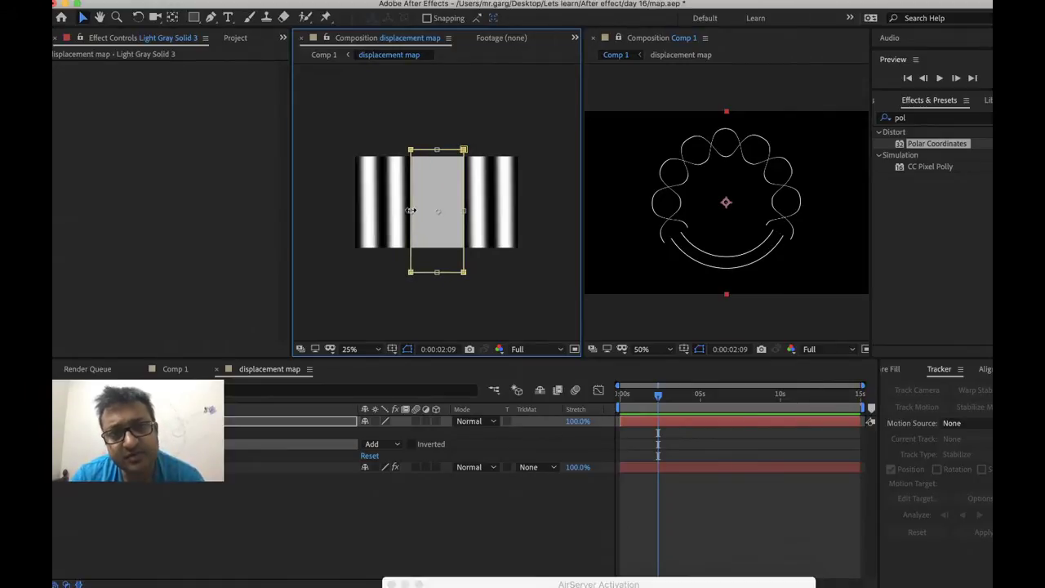
pyautogui.moveTo(409, 210); pyautogui.dragTo(408, 210)
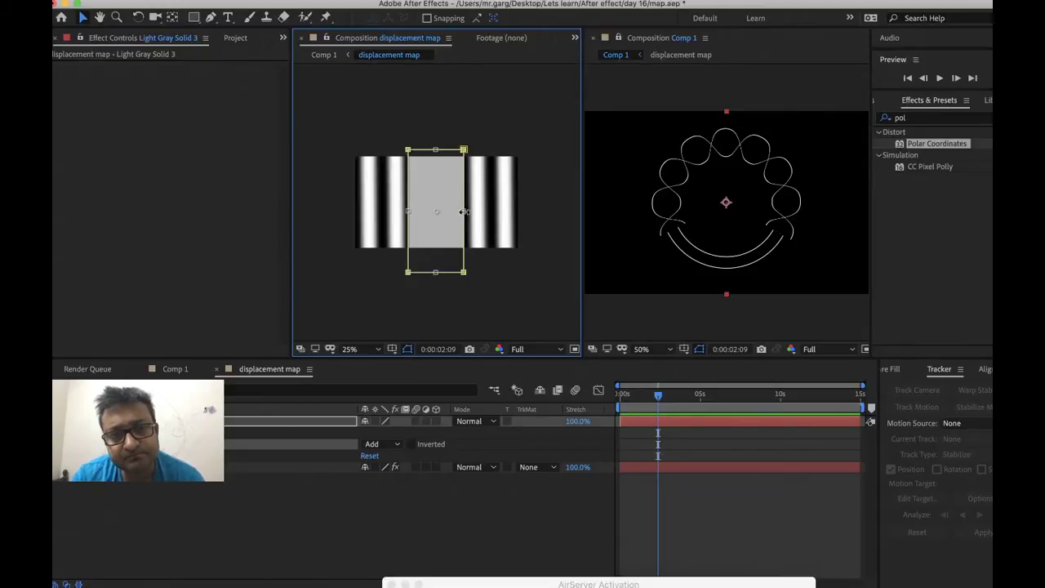
pyautogui.moveTo(463, 211); pyautogui.dragTo(467, 213)
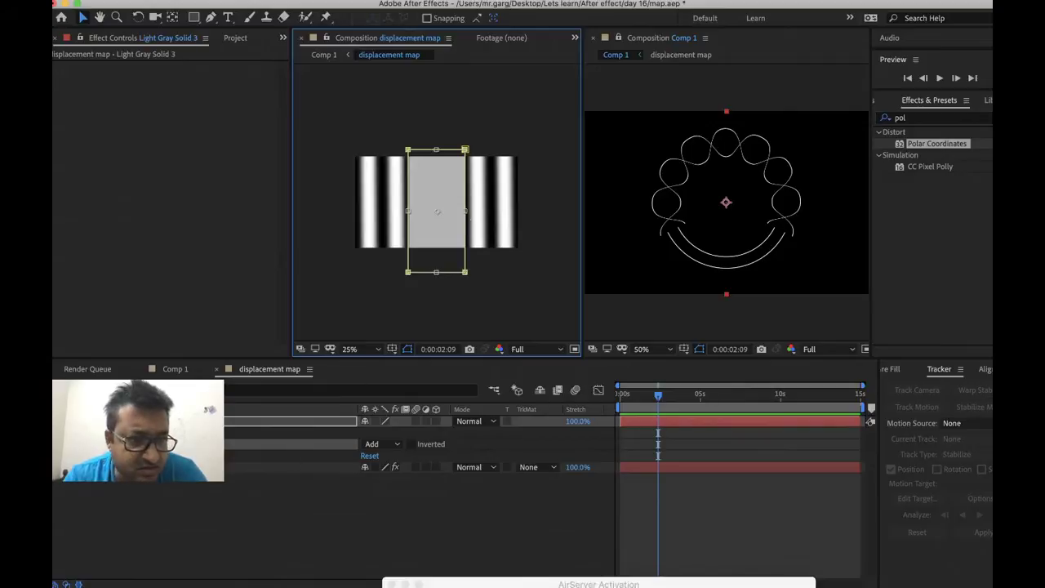
# Hide and show the masked solid to compare the beam shape with and without it
pyautogui.click(58, 421)
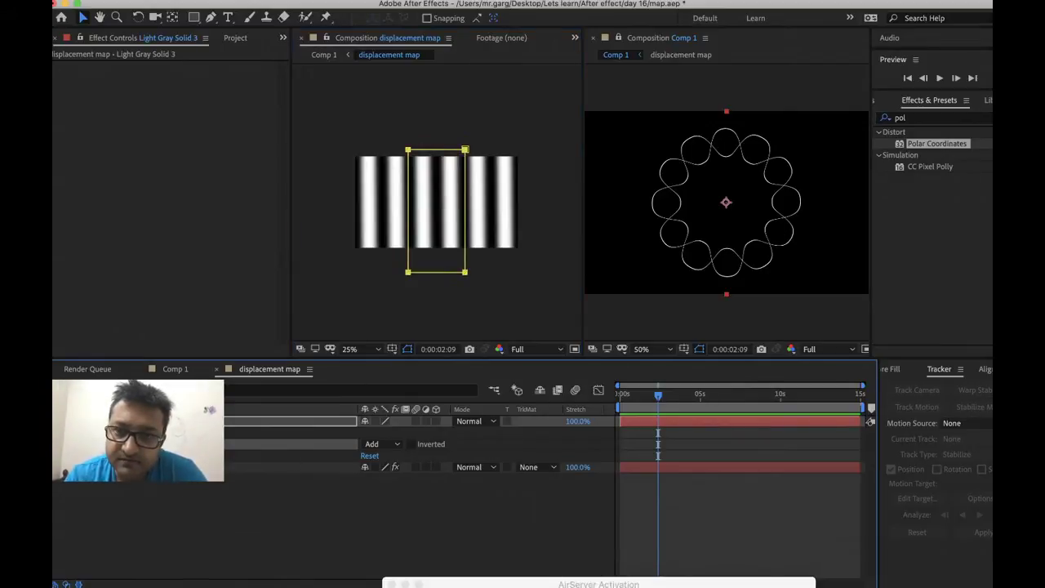
pyautogui.click(58, 421)
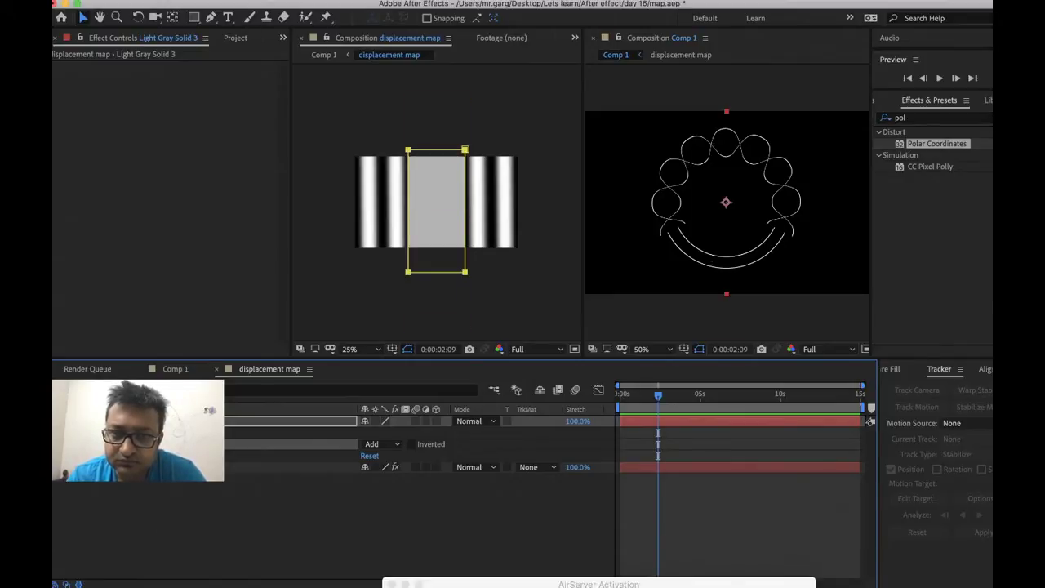
pyautogui.press('super+z')
pyautogui.press('super+shift+z')
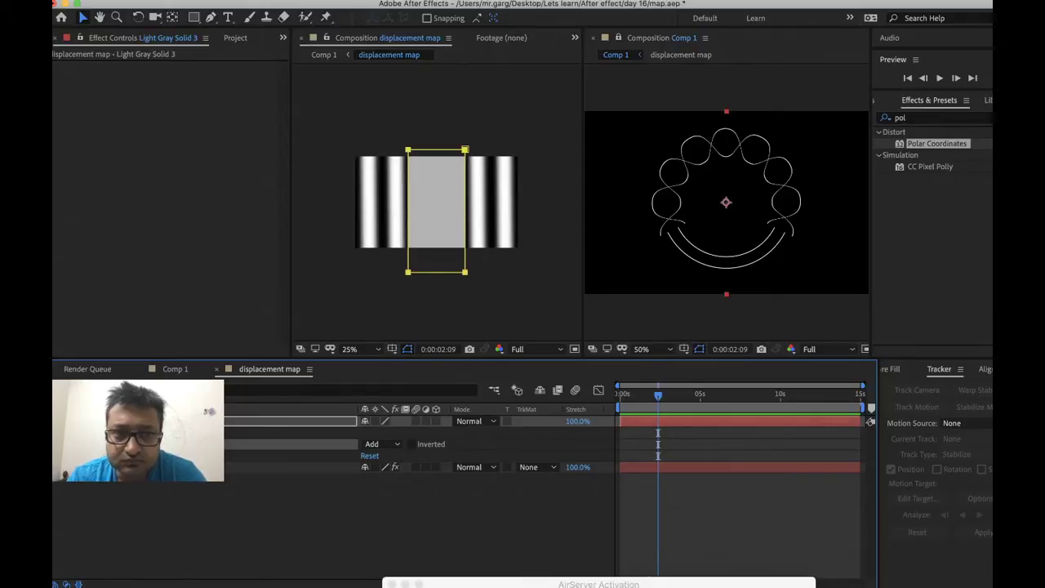
# Apply Gaussian Blur to the masked solid and set its blur dimensions to Horizontal
pyautogui.click(327, 0)
pyautogui.moveTo(351, 79)
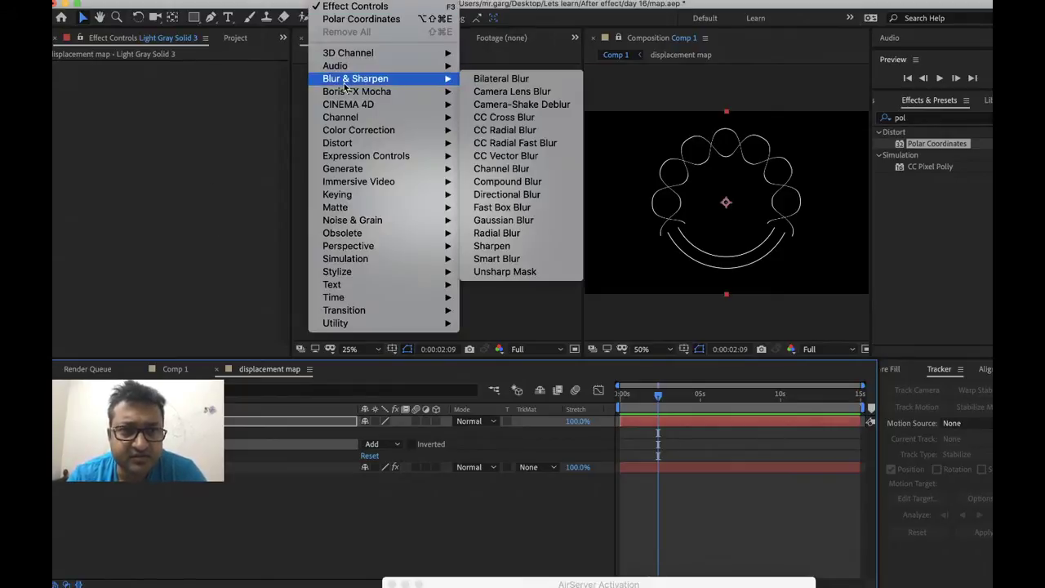
pyautogui.click(501, 219)
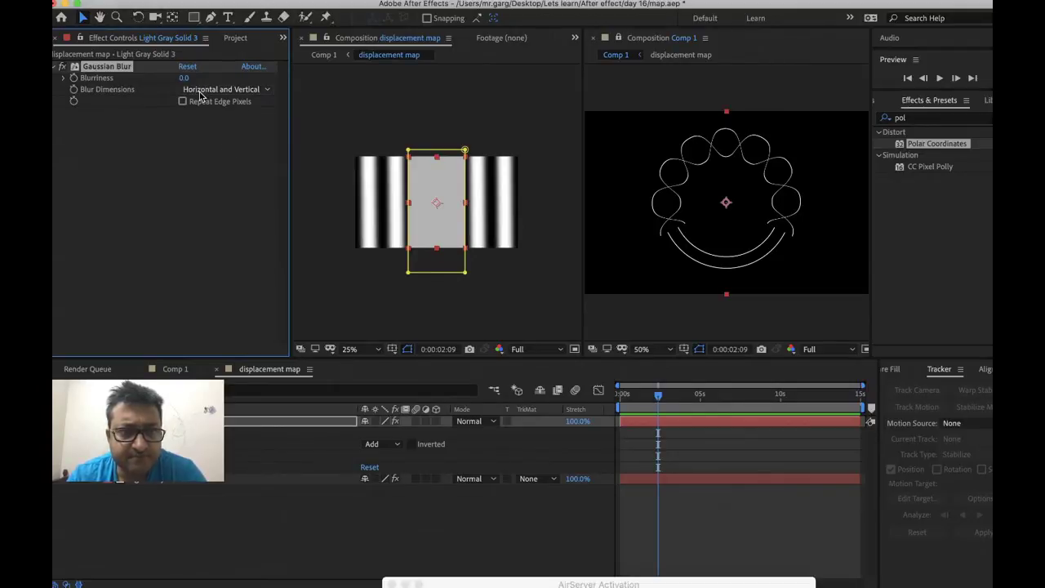
pyautogui.click(199, 91)
pyautogui.click(201, 114)
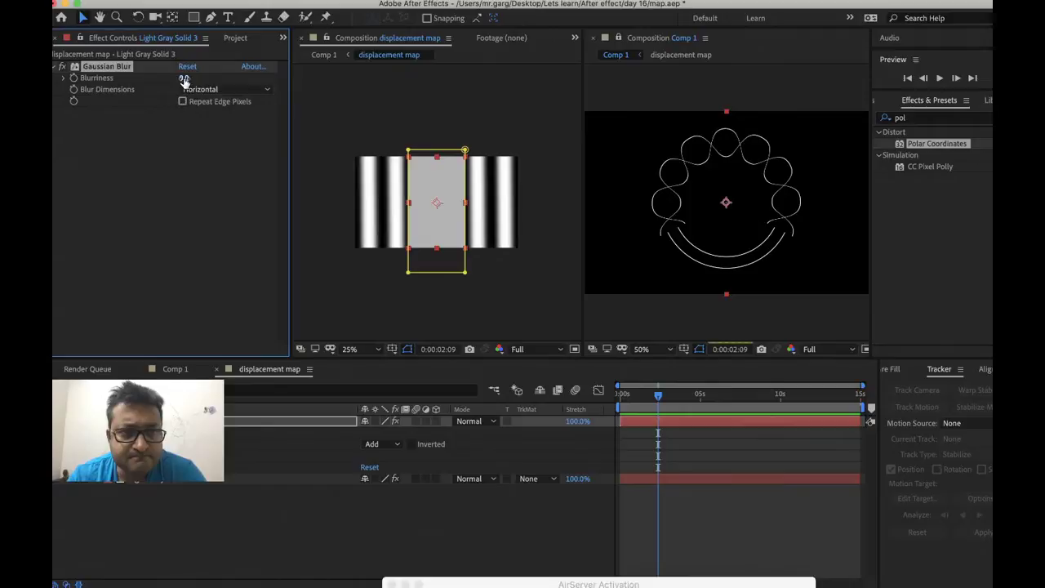
# Set the Gaussian Blur's blurriness to 200 on the masked solid
pyautogui.click(185, 79)
pyautogui.write('2')
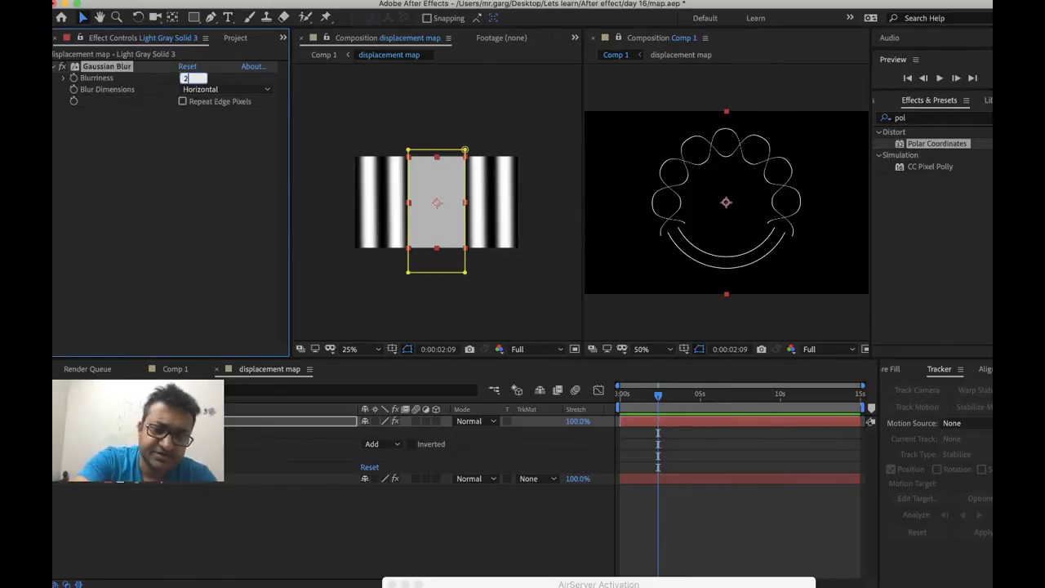
pyautogui.write('00')
pyautogui.press('Return')
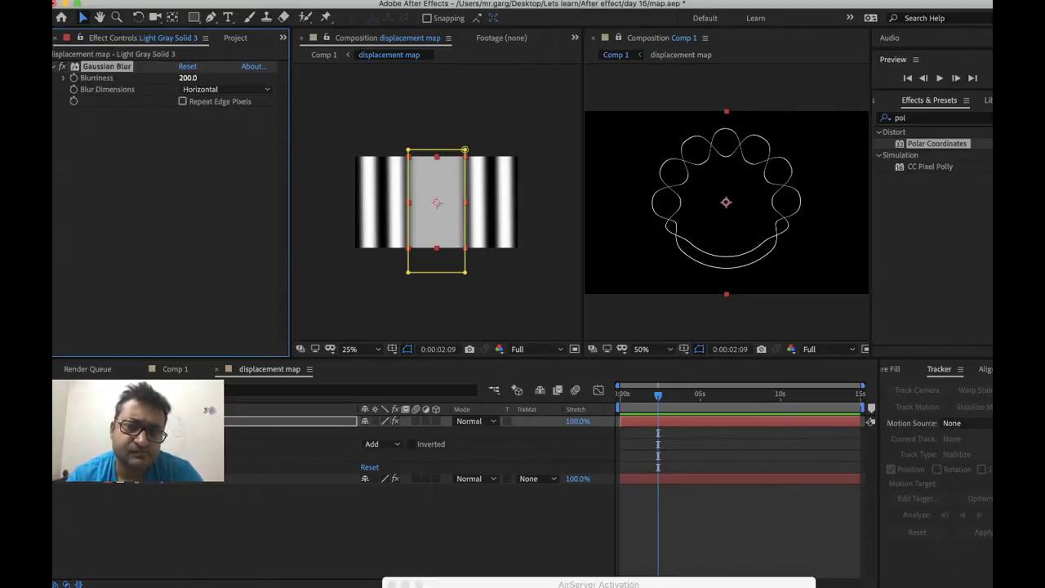
pyautogui.moveTo(187, 78); pyautogui.dragTo(174, 81)
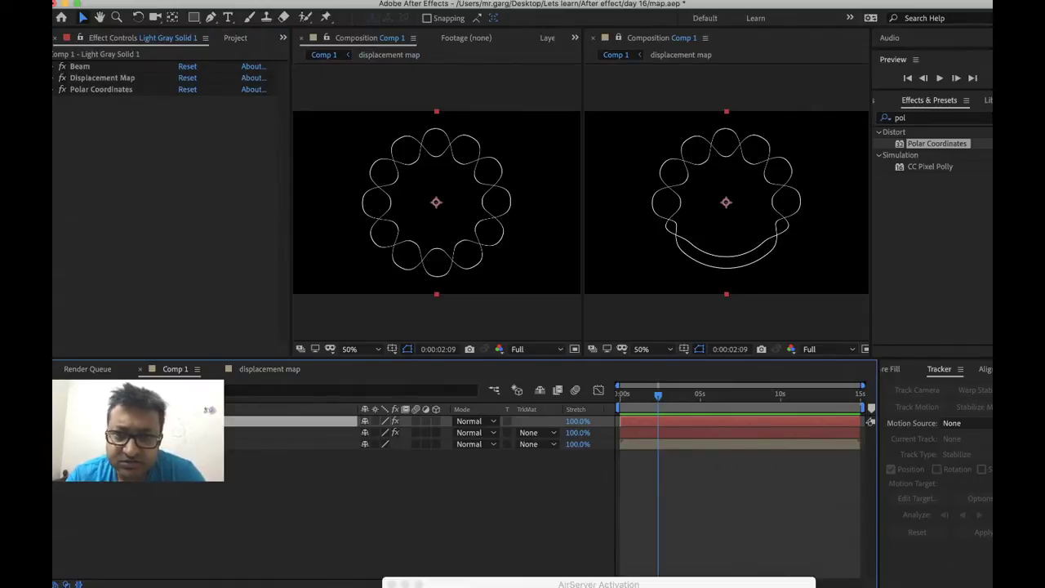
# Try shifting the top beam layer down and up in Comp 1, and return it to its original position
pyautogui.rightClick(197, 421)
pyautogui.press('Escape')
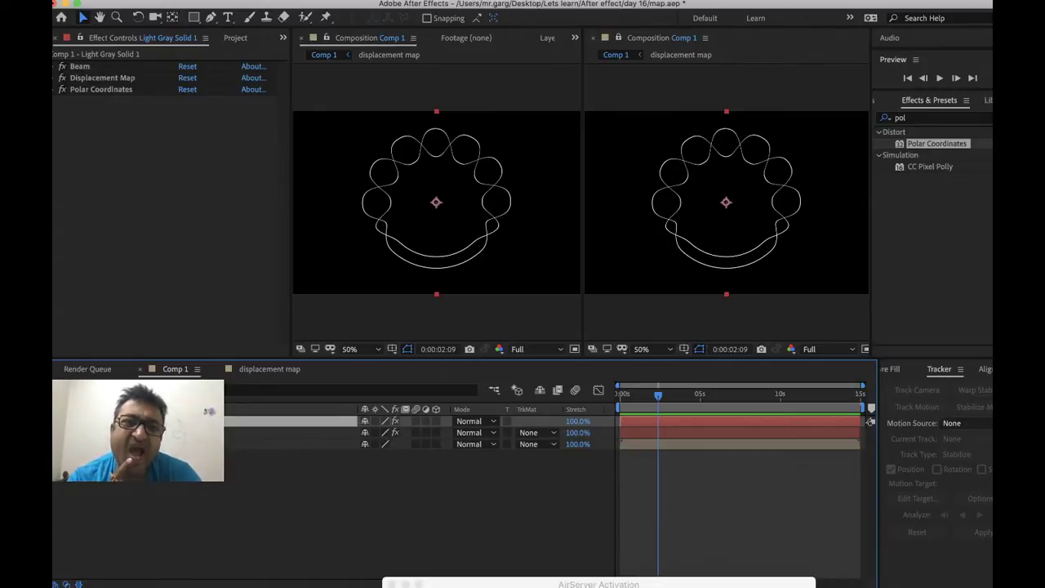
pyautogui.hotkey('shift', 'Down')
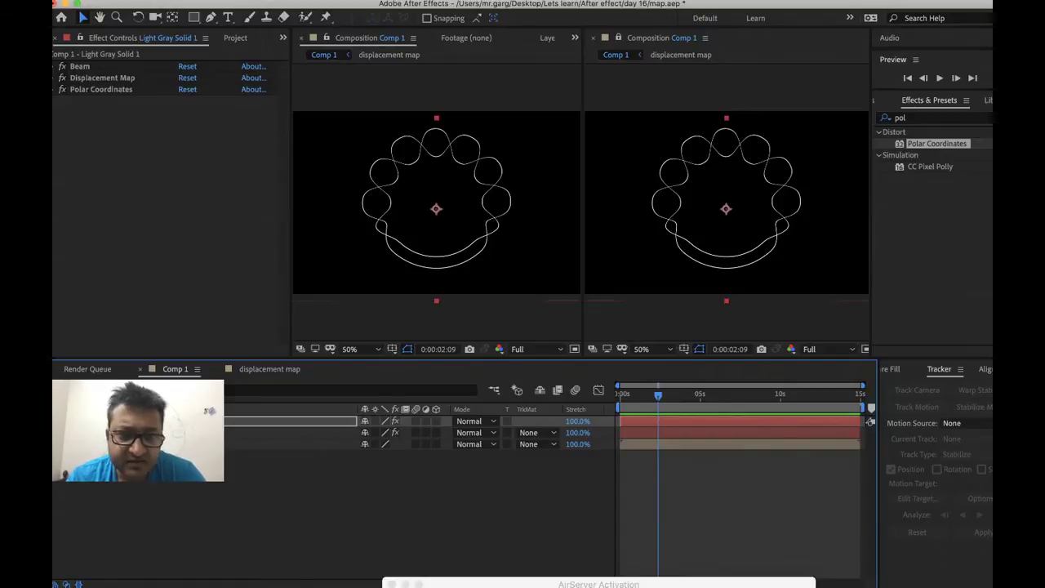
pyautogui.hotkey('shift', 'Up')
pyautogui.hotkey('shift', 'Up')
pyautogui.hotkey('shift', 'Up')
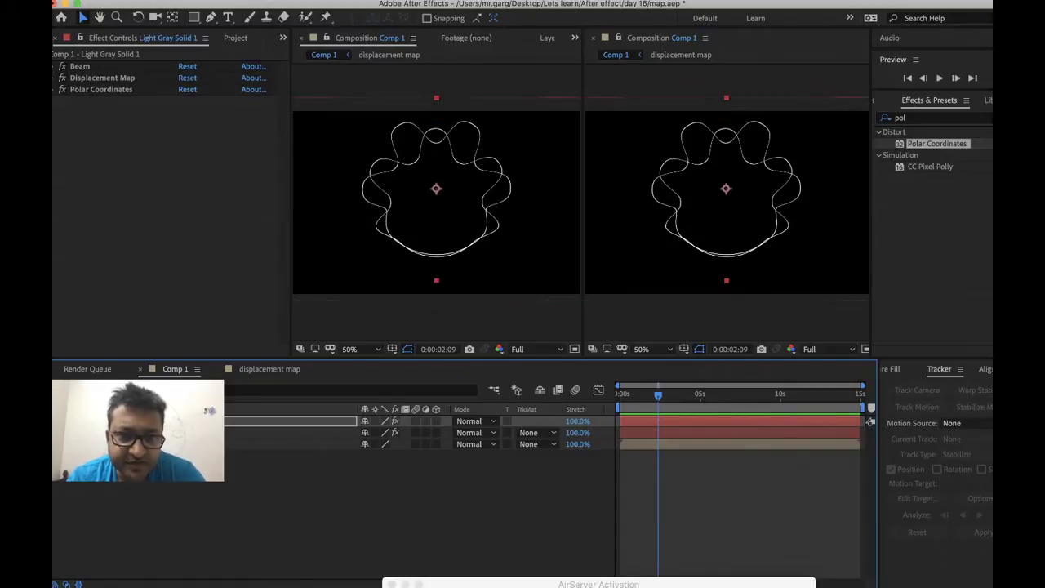
pyautogui.hotkey('shift', 'Down')
pyautogui.hotkey('shift', 'Down')
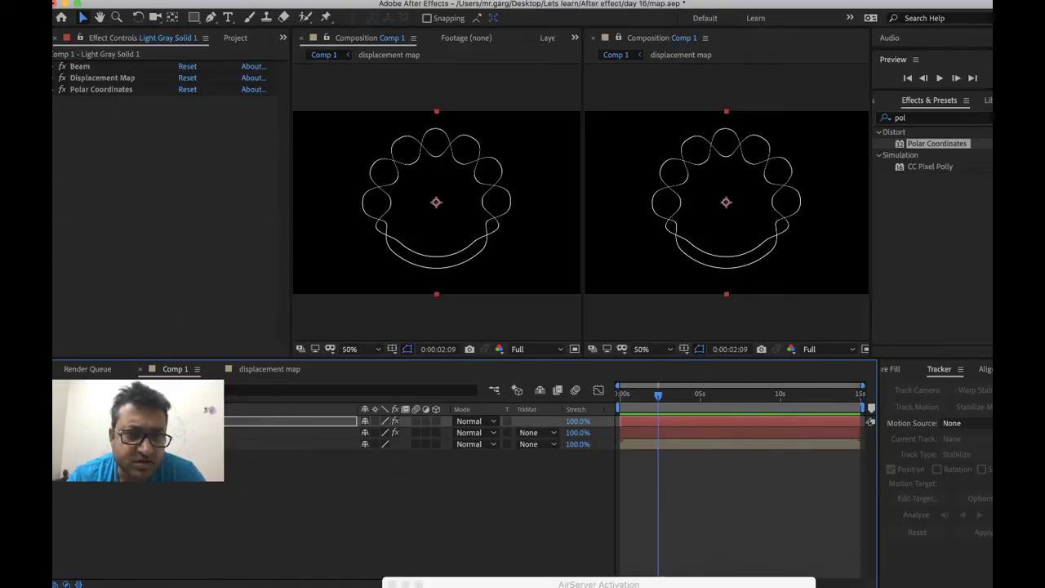
# Try weaker values for the top beam layer's Max Vertical Displacement and set it to -174
pyautogui.click(55, 80)
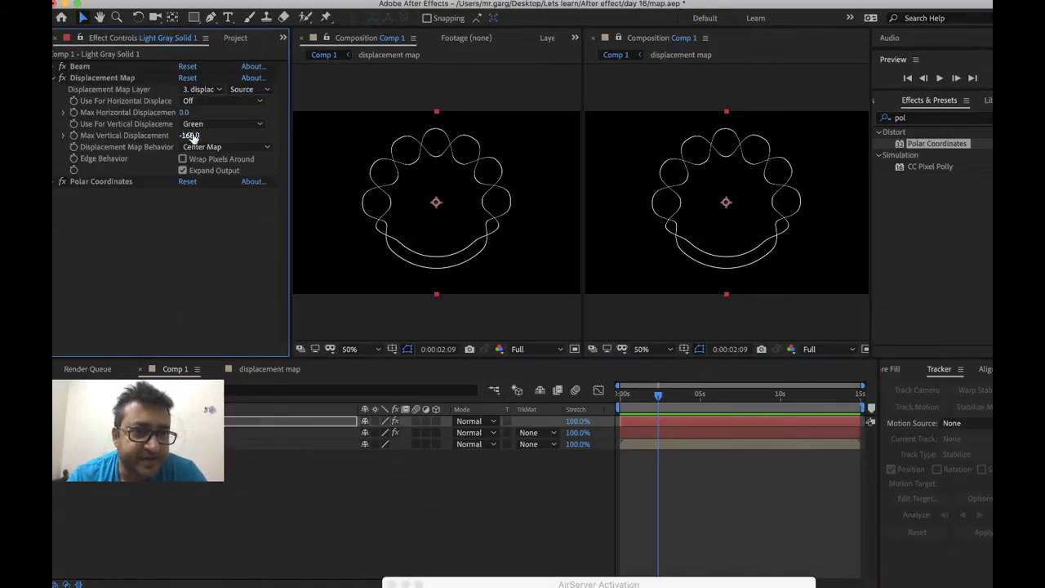
pyautogui.moveTo(193, 136); pyautogui.dragTo(258, 134)
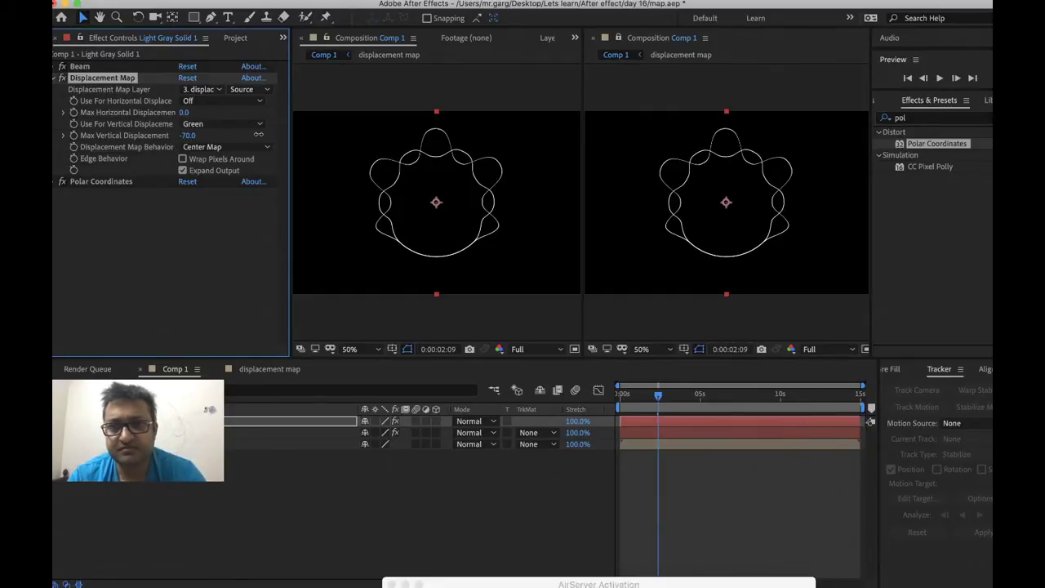
pyautogui.moveTo(258, 134); pyautogui.dragTo(195, 144)
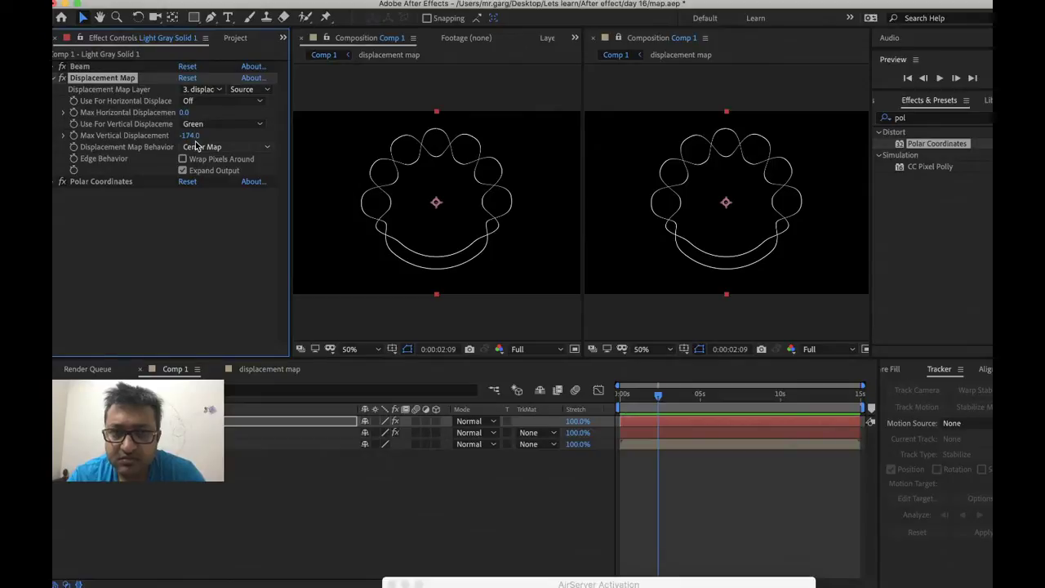
# Try different Polar Coordinates interpolation values on the top beam layer and return it to 100%
pyautogui.click(56, 182)
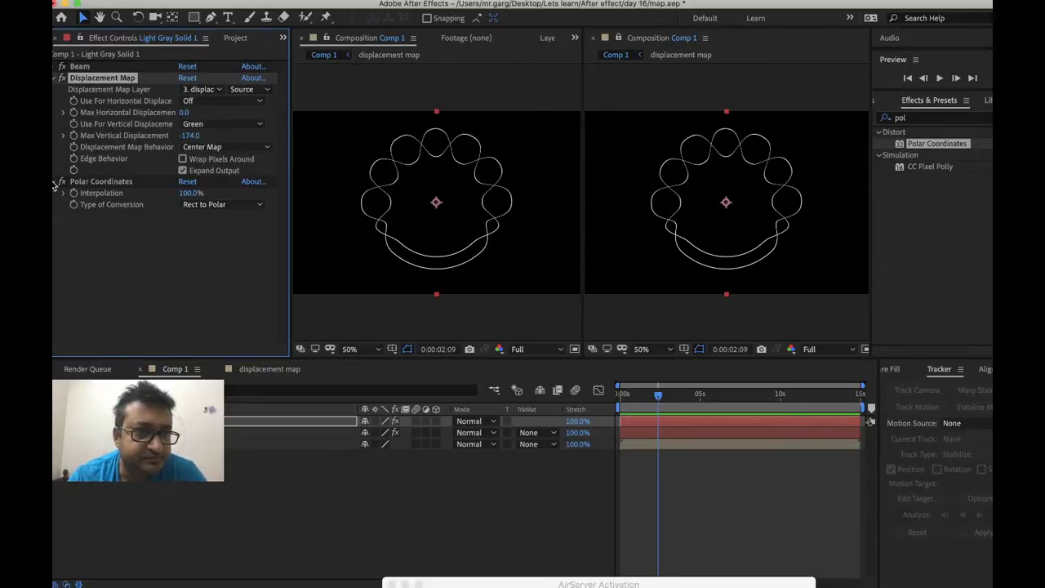
pyautogui.click(56, 66)
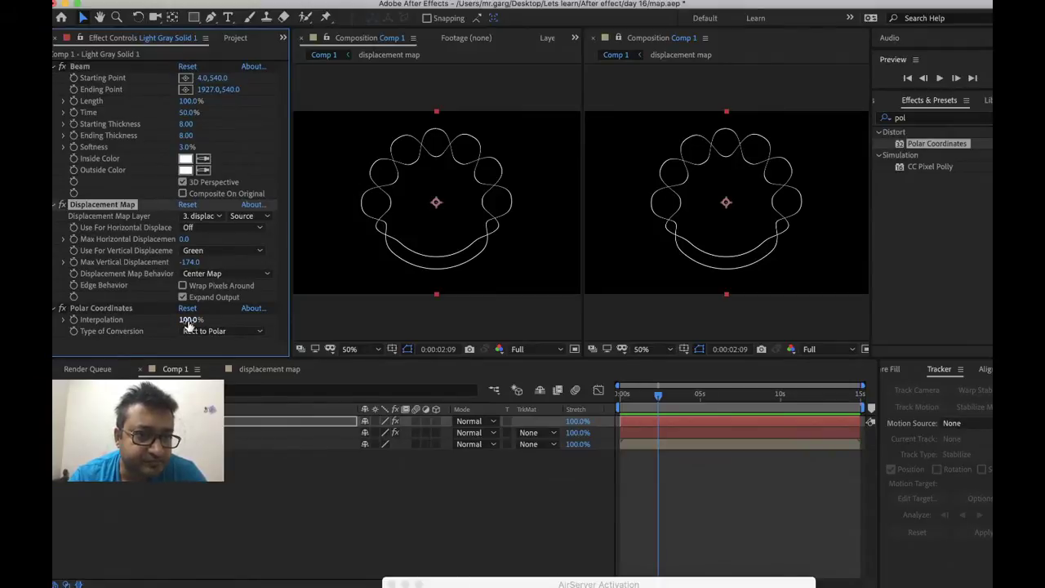
pyautogui.moveTo(188, 321); pyautogui.dragTo(221, 322)
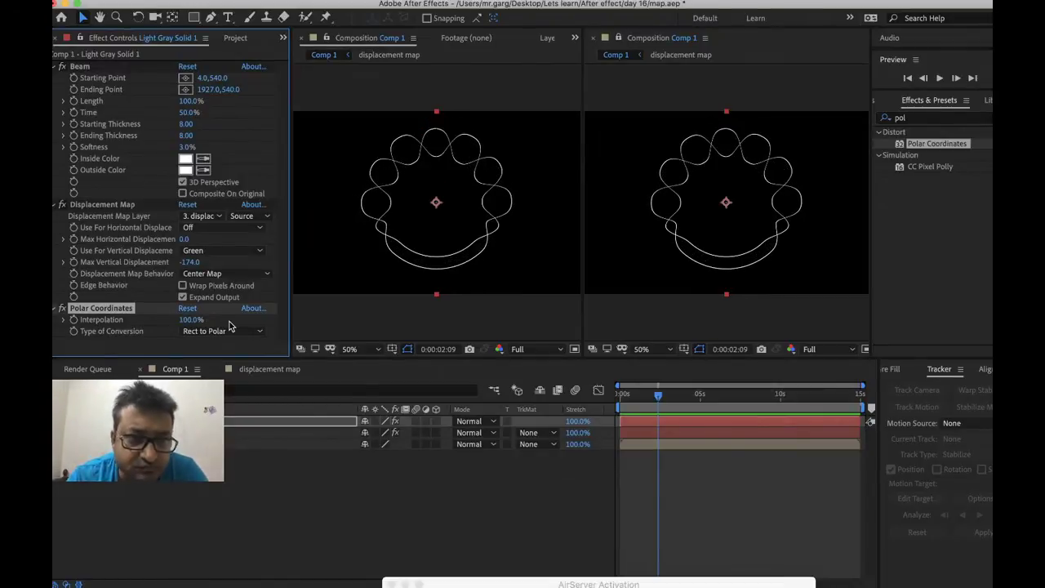
# Try toggling the Displacement Map's Expand Output and Wrap Pixels Around options on the top beam layer, restoring both
pyautogui.click(183, 297)
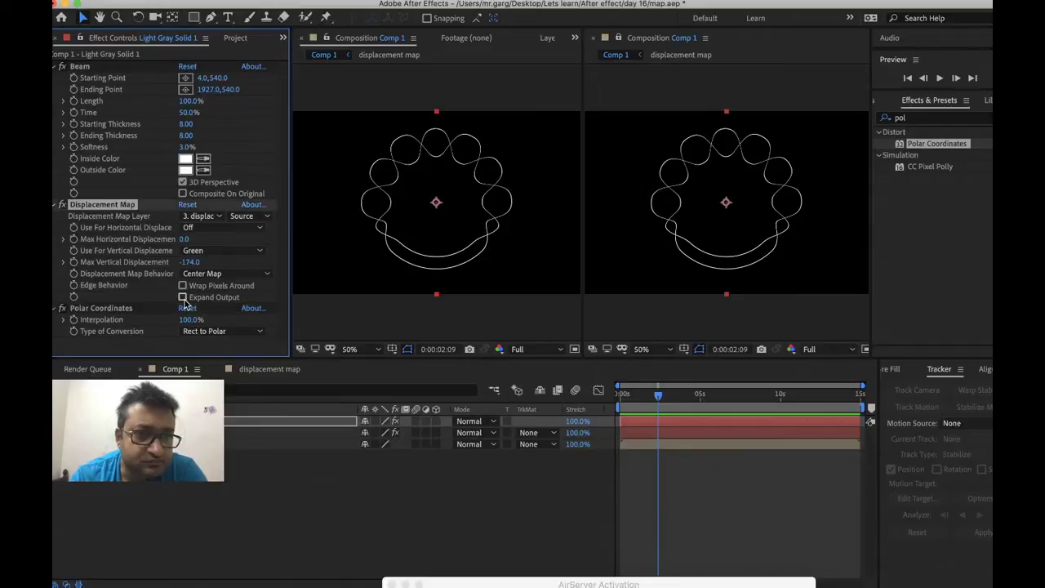
pyautogui.click(183, 298)
pyautogui.click(182, 286)
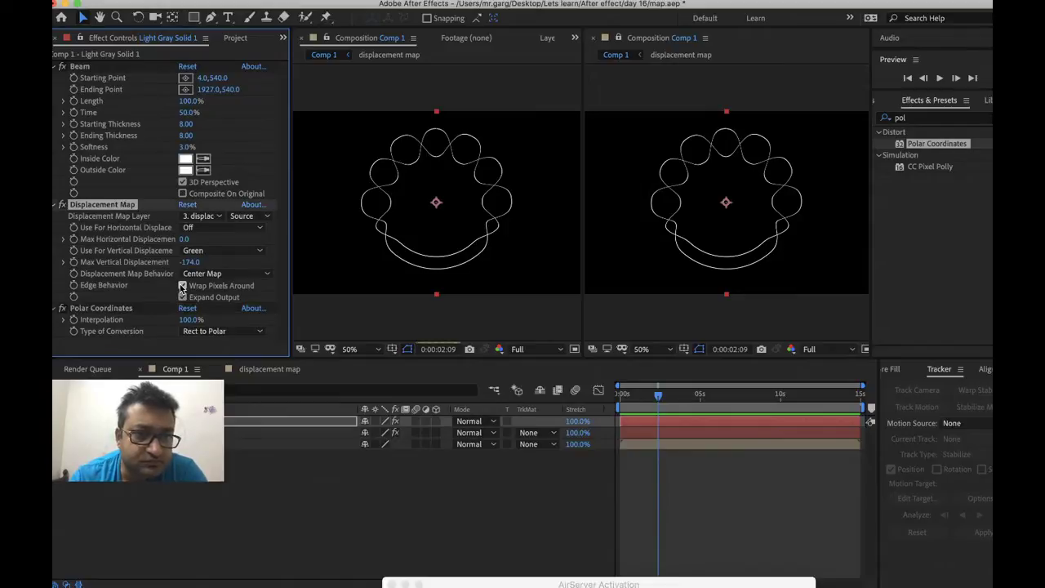
pyautogui.click(182, 286)
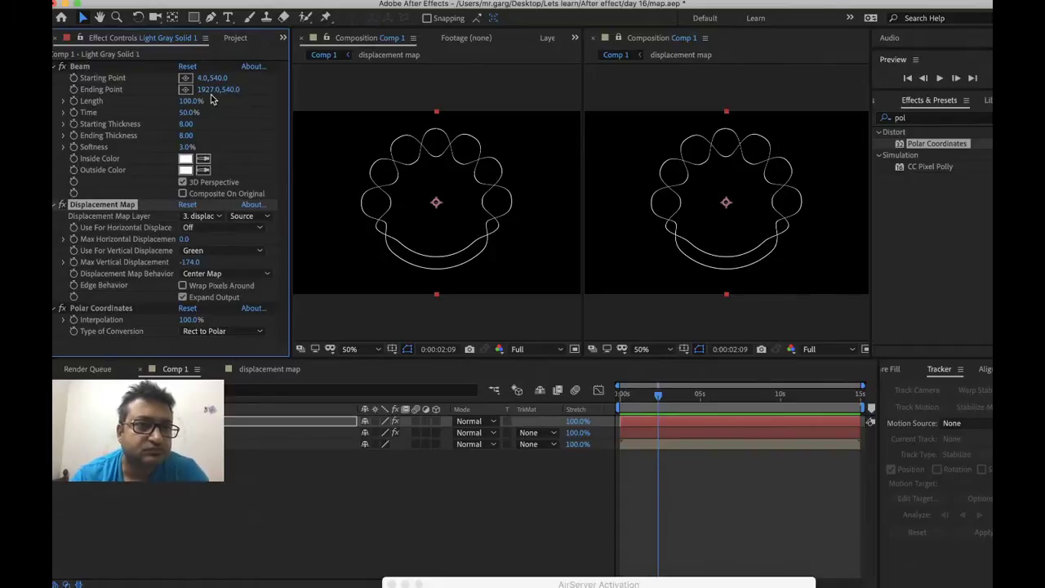
# Try a Beam Starting Point of -16.0,540.0 and Starting Thickness of 12.80 on the top layer, and undo the Ending Thickness change
pyautogui.moveTo(208, 91); pyautogui.dragTo(183, 76)
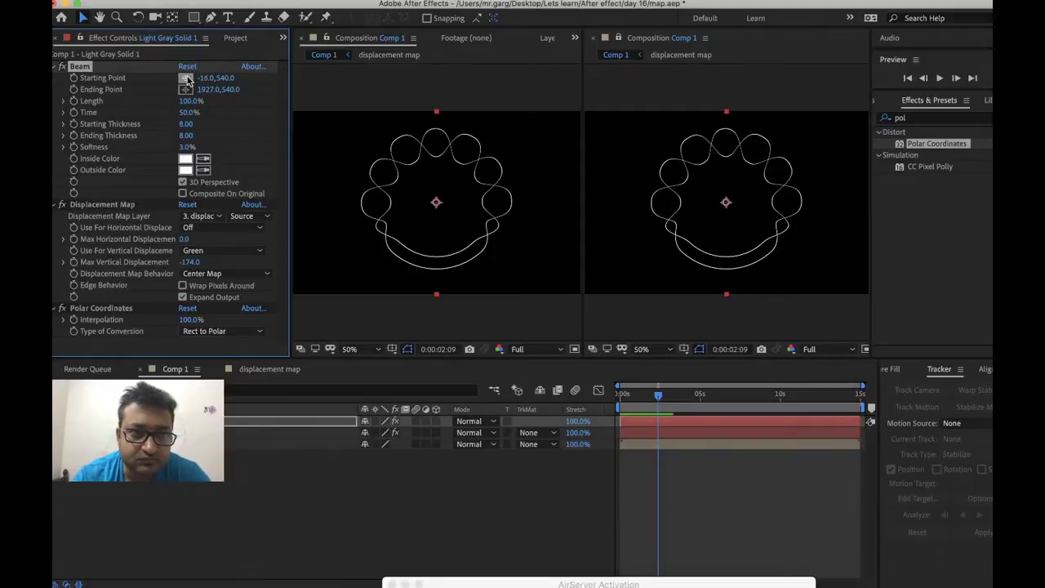
pyautogui.moveTo(190, 131); pyautogui.dragTo(306, 122)
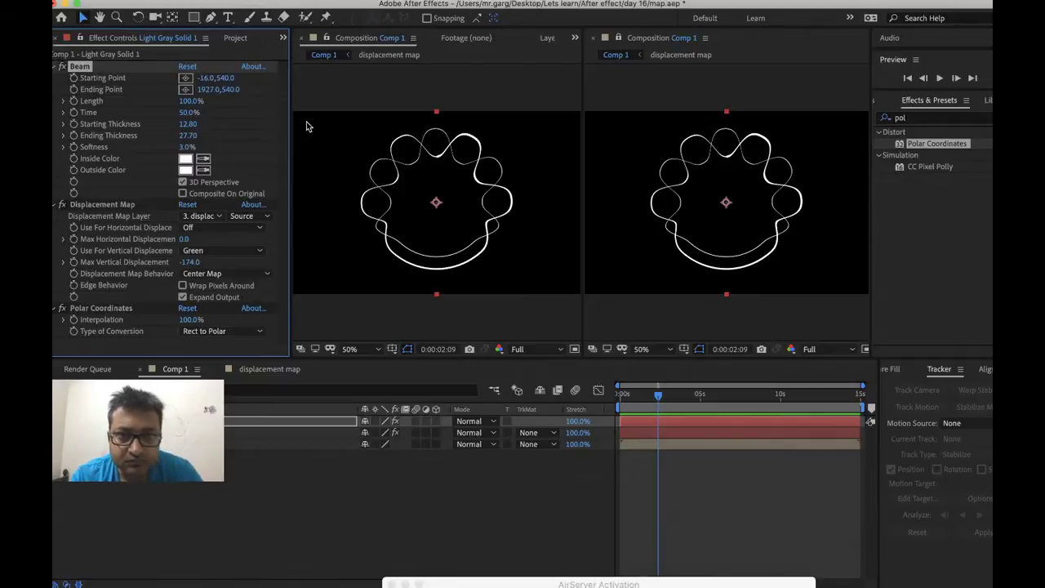
pyautogui.press('super+z')
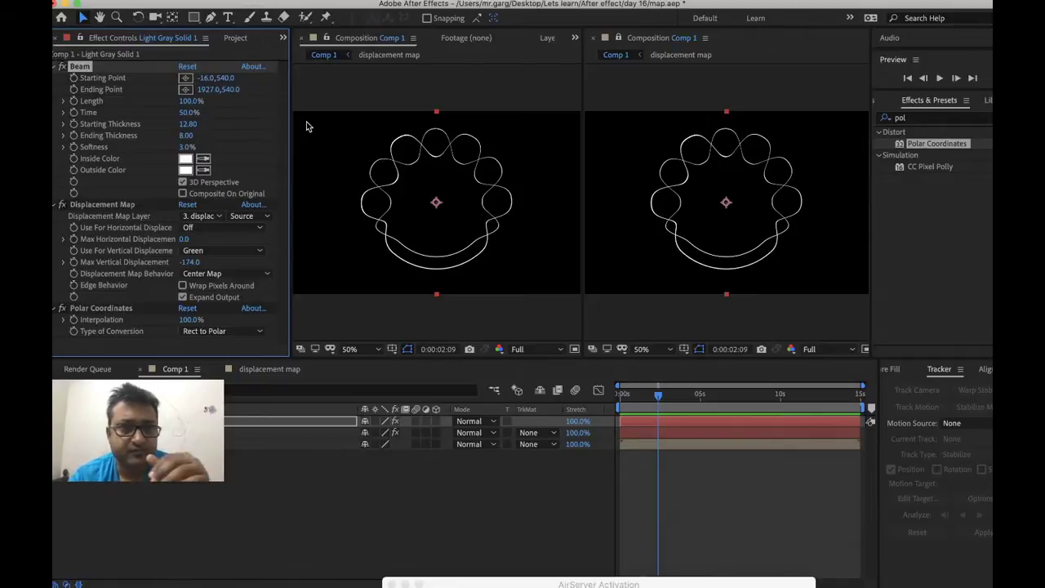
# Try shifting the top layer's Beam Ending Point to 1927.0,609.0 and return it to 1927.0,540.0
pyautogui.click(188, 100)
pyautogui.press('Return')
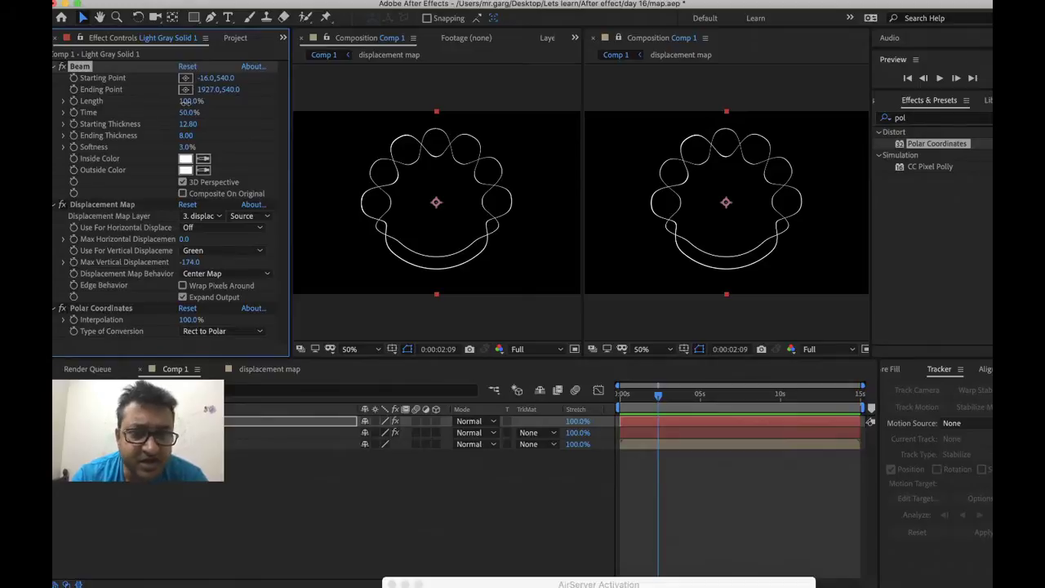
pyautogui.click(231, 90)
pyautogui.write('611')
pyautogui.press('Return')
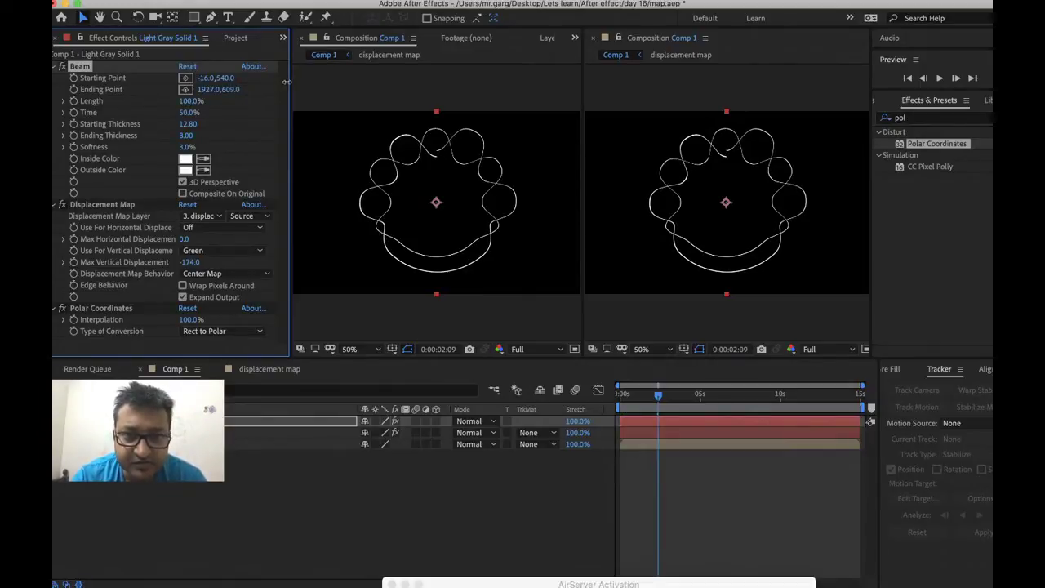
pyautogui.moveTo(230, 89); pyautogui.dragTo(211, 110)
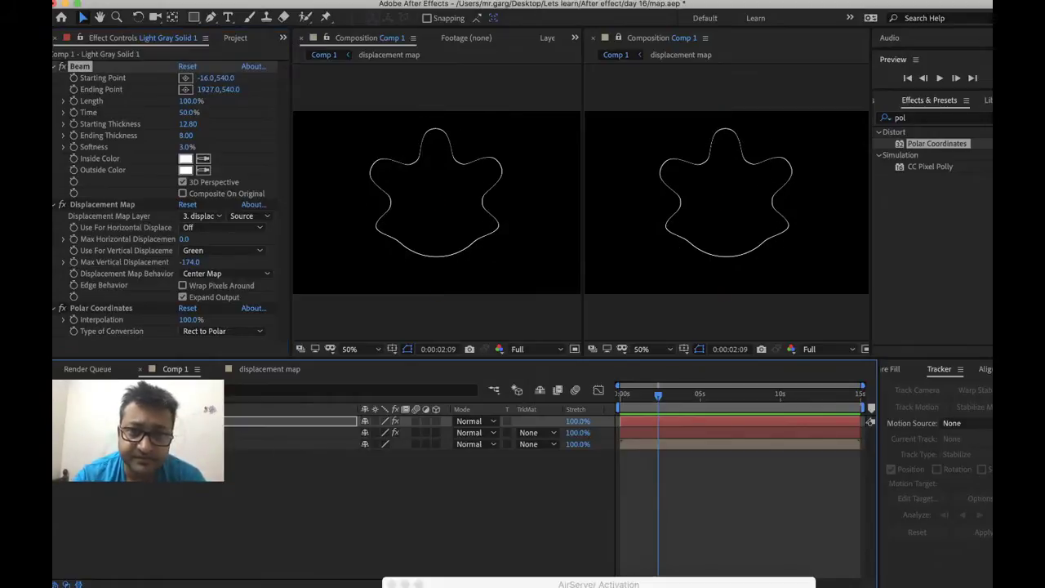
# Compare the shapes of the two beam layers by showing each one alone in turn, with both shown at the end
pyautogui.press('super+z')
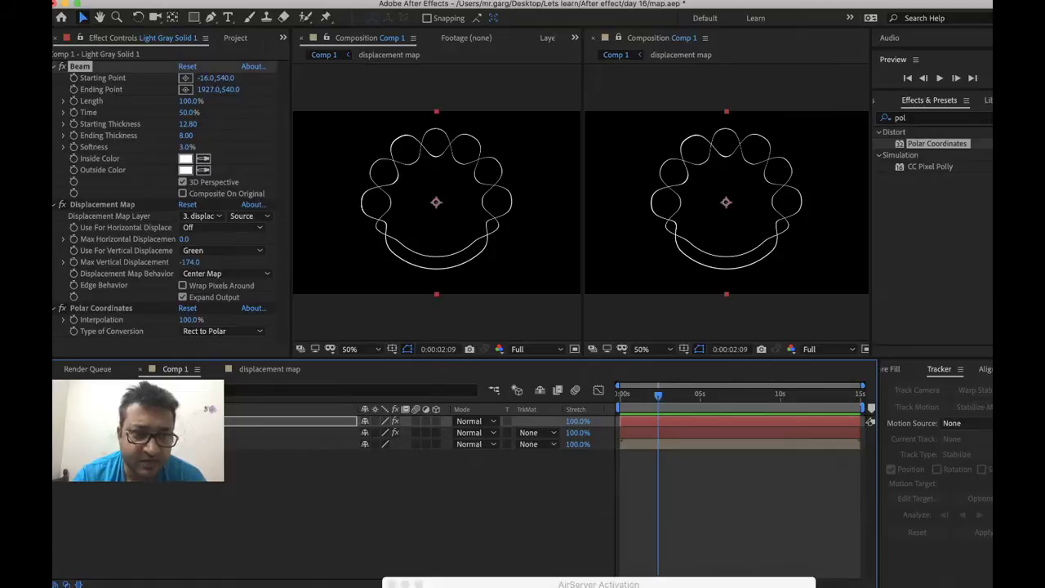
pyautogui.press('super+shift+z')
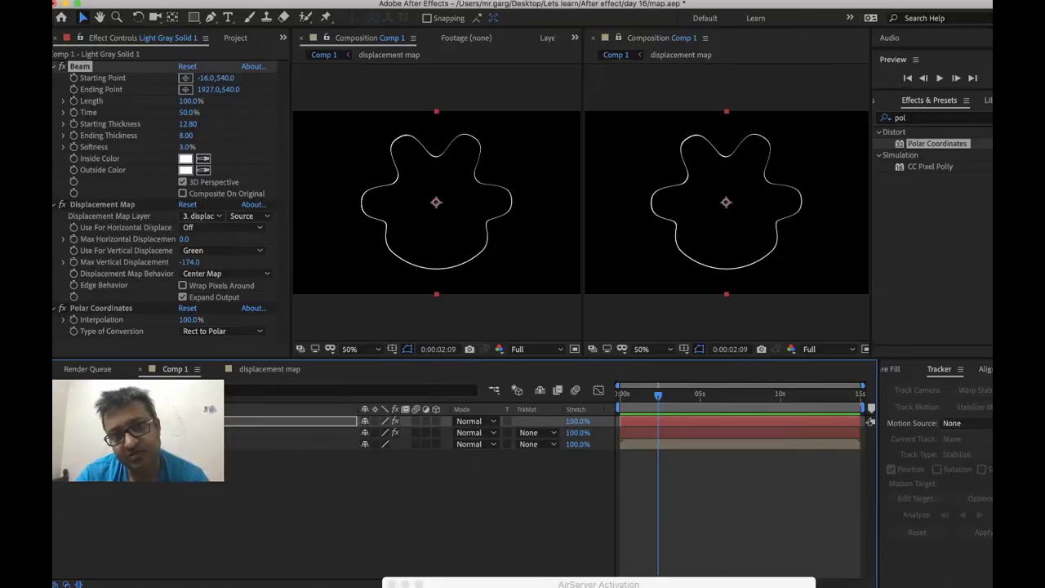
pyautogui.press('super+z')
pyautogui.press('super+shift+z')
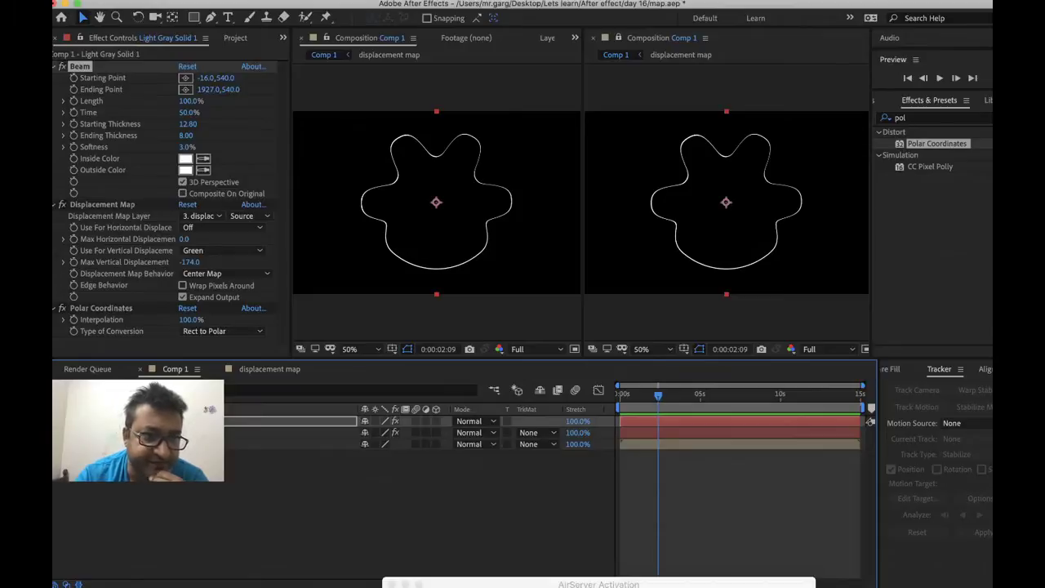
pyautogui.press('super+z')
pyautogui.press('super+shift+z')
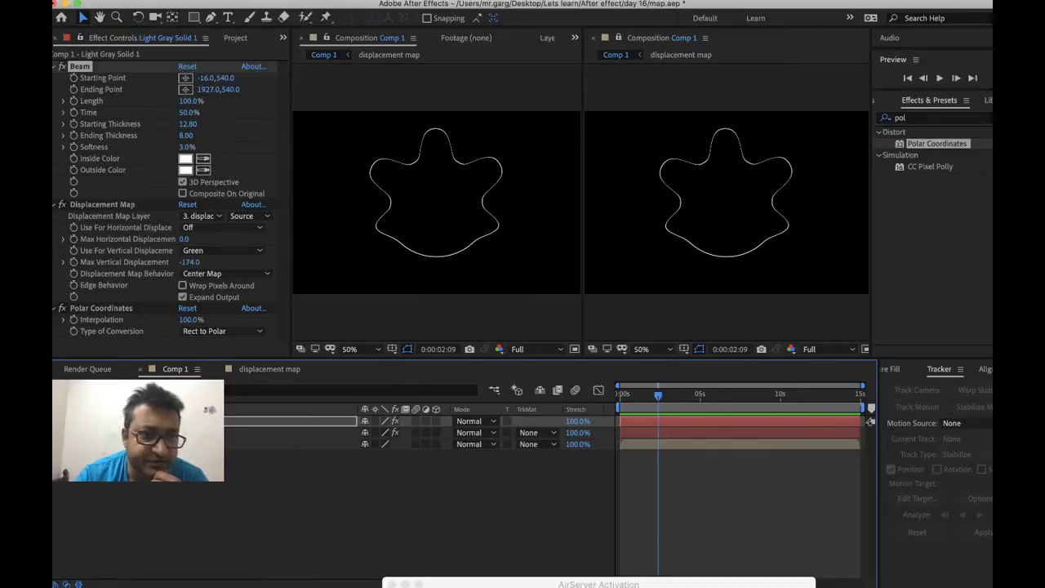
pyautogui.press('super+z')
pyautogui.press('super+shift+z')
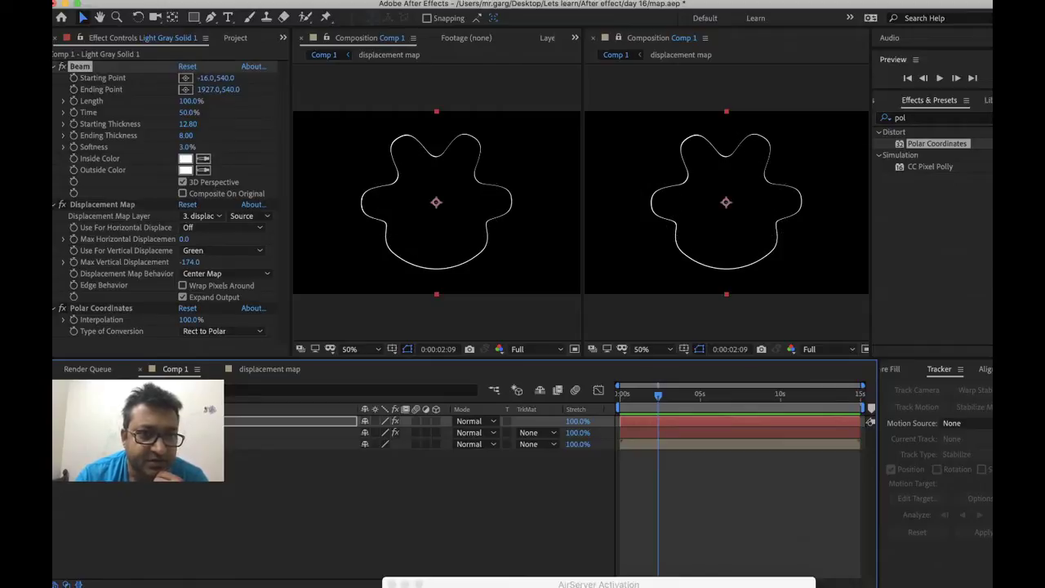
pyautogui.press('super+z')
pyautogui.press('super+shift+z')
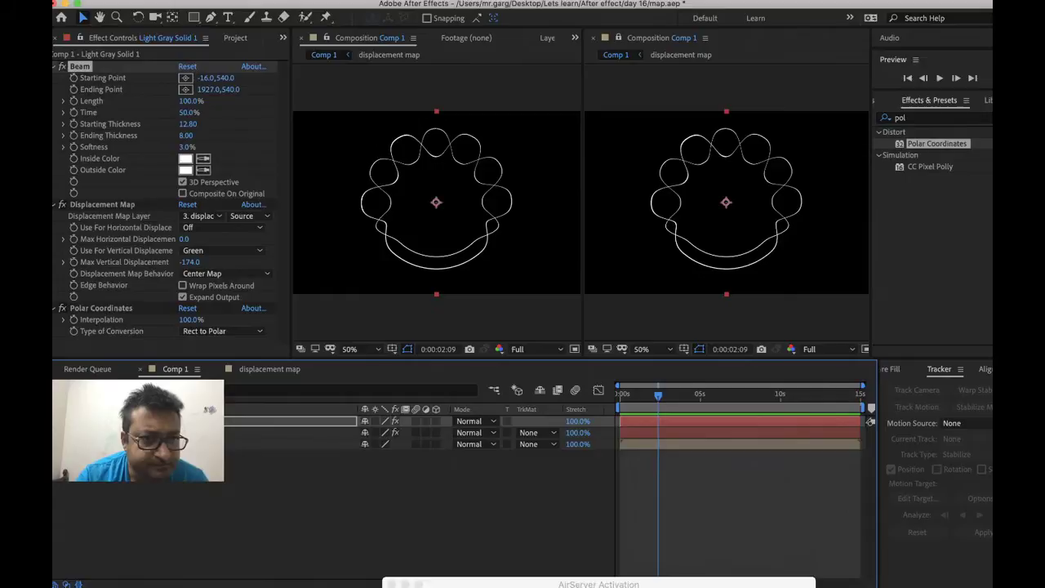
# Compare both layers' Beam settings and undo the top layer's changes, restoring Starting Point 4.0,540.0 and Starting Thickness 8.00
pyautogui.rightClick(140, 432)
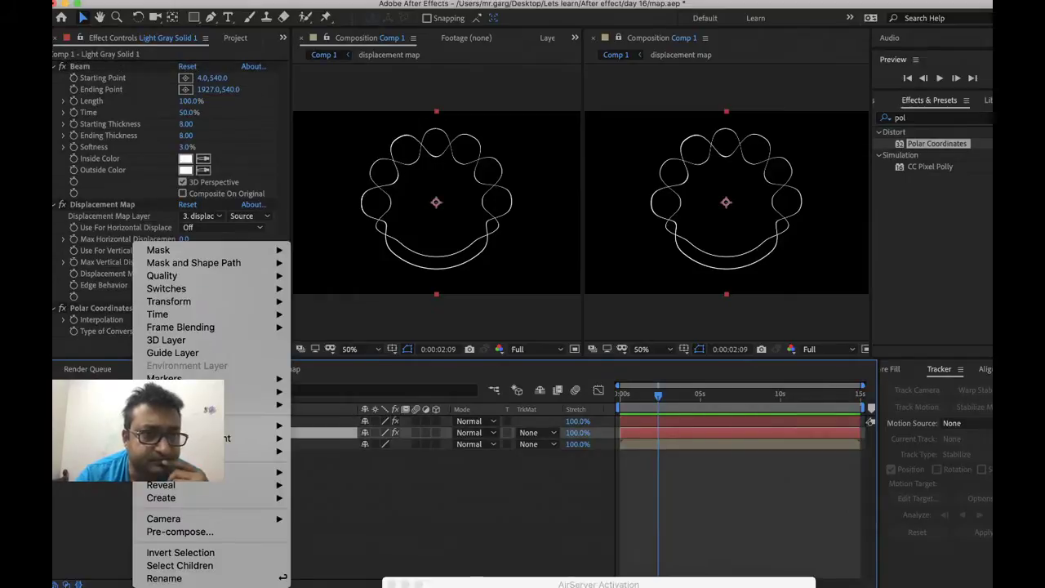
pyautogui.click(128, 211)
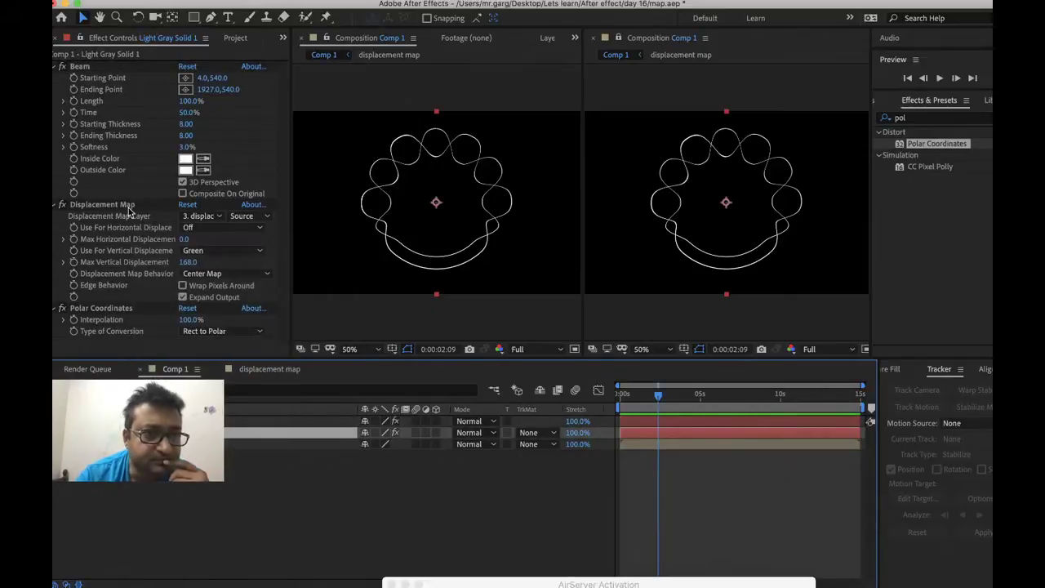
pyautogui.rightClick(86, 70)
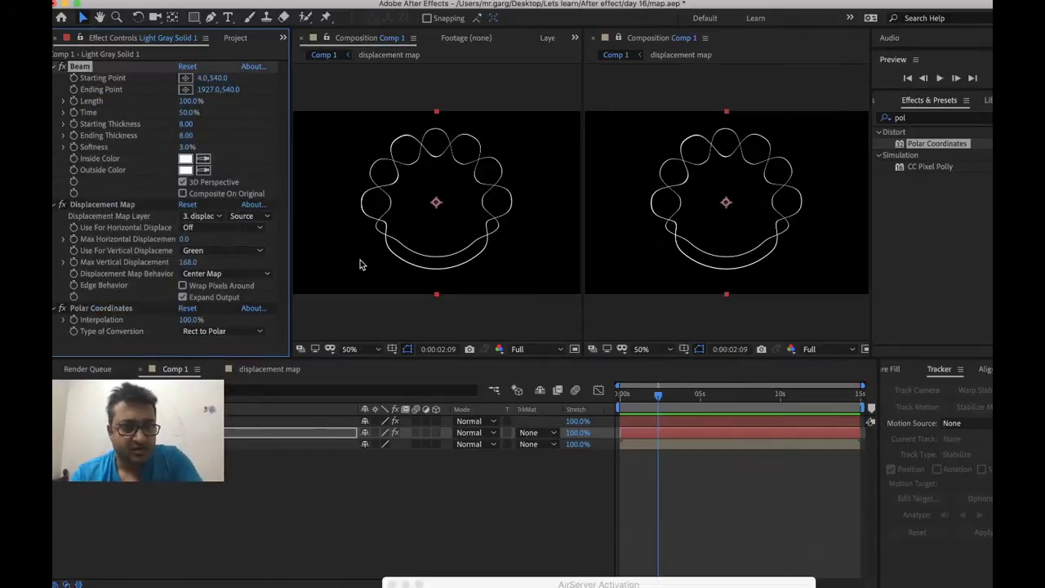
pyautogui.rightClick(249, 422)
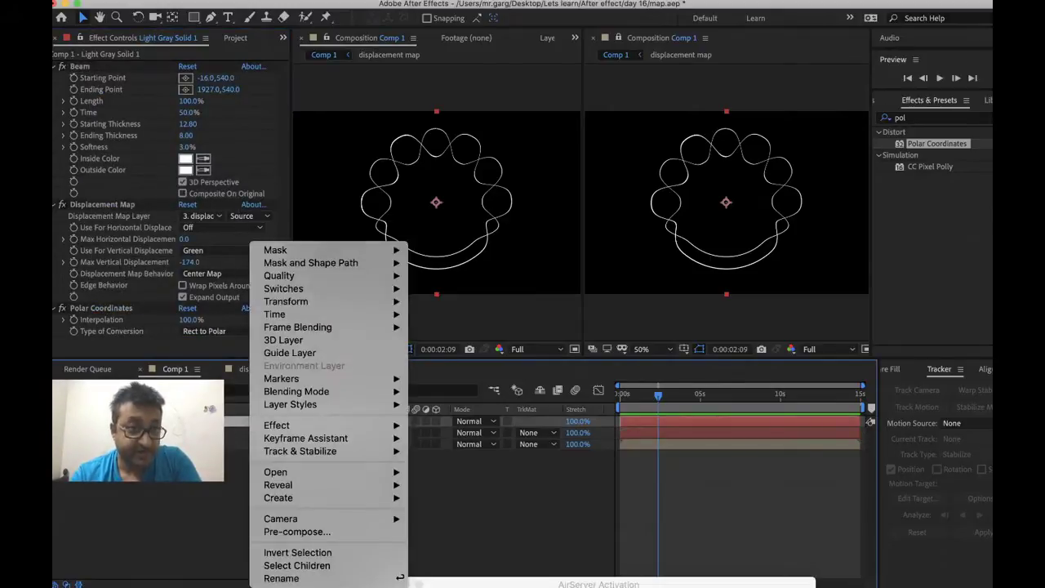
pyautogui.click(149, 232)
pyautogui.click(81, 71)
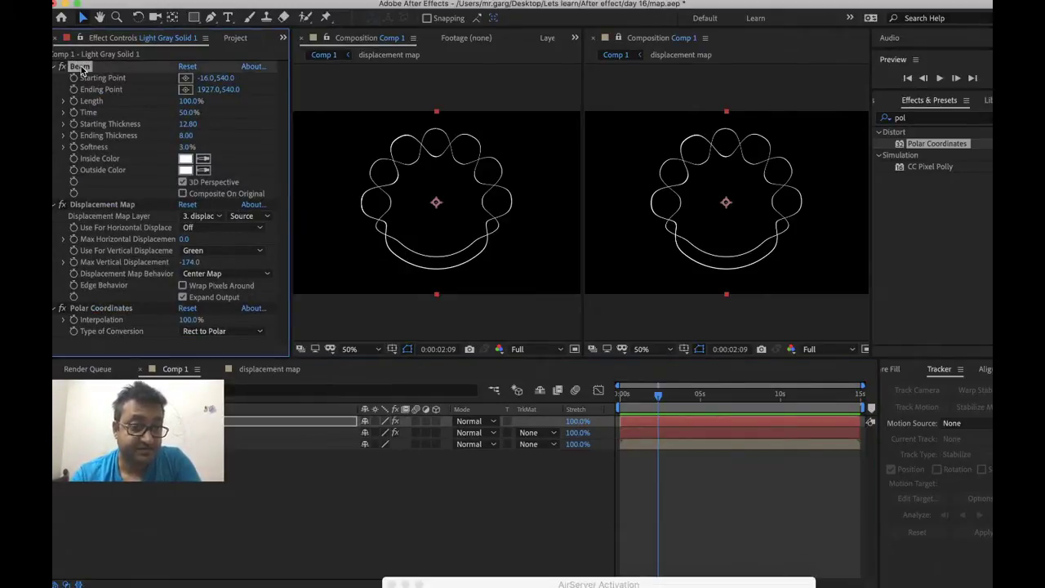
pyautogui.press('super+z')
pyautogui.press('super+z')
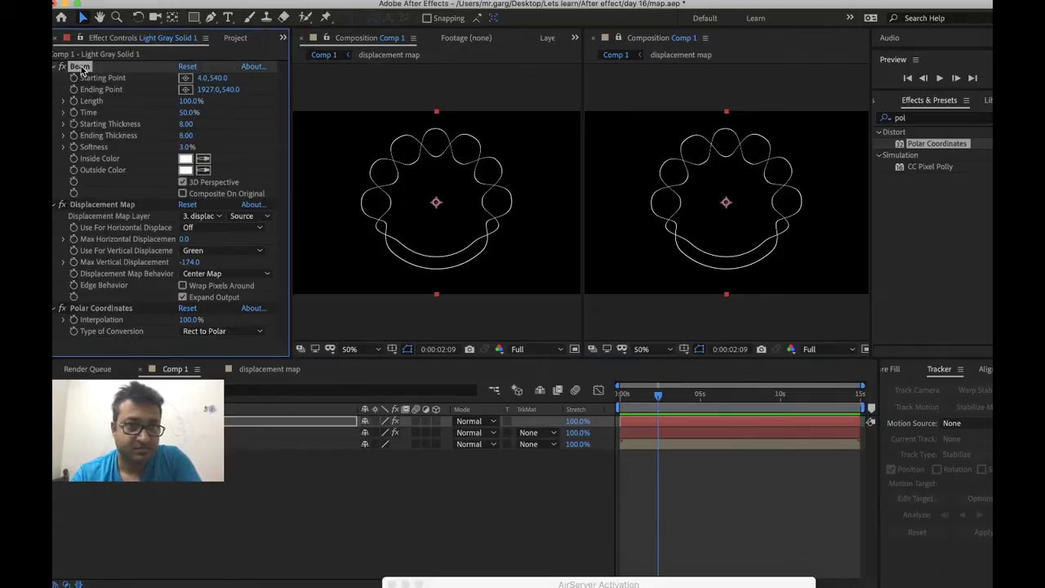
# Compare the displacement settings of both beam layers and set the second beam layer's Max Vertical Displacement to 174
pyautogui.click(127, 422)
pyautogui.rightClick(149, 432)
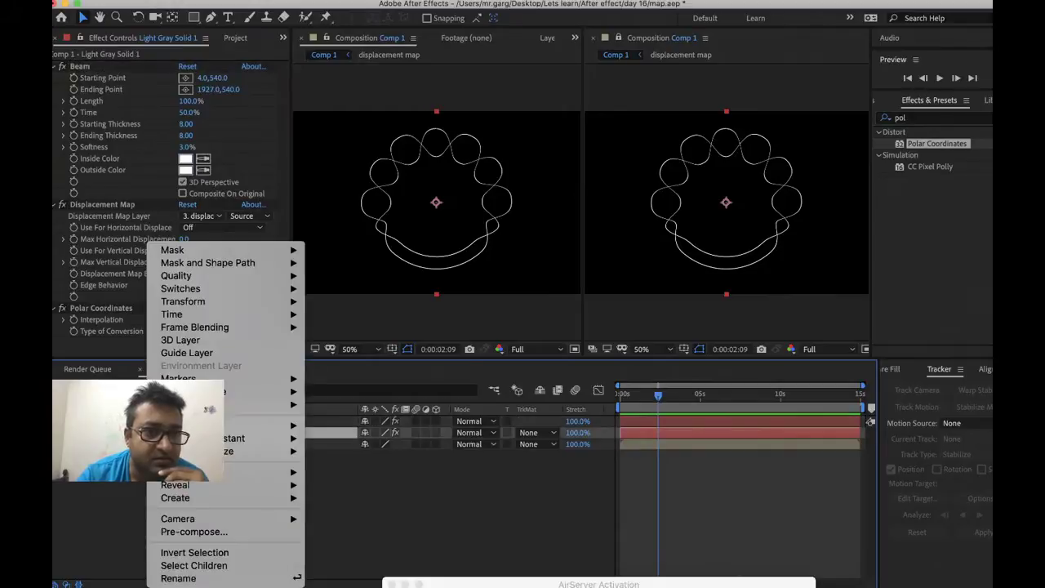
pyautogui.press('Escape')
pyautogui.rightClick(338, 433)
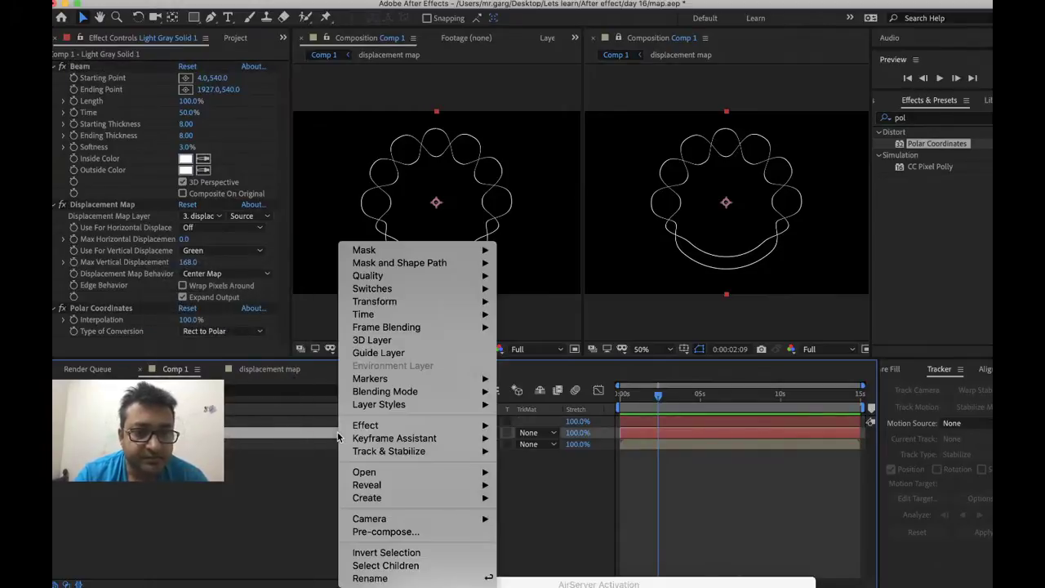
pyautogui.rightClick(330, 420)
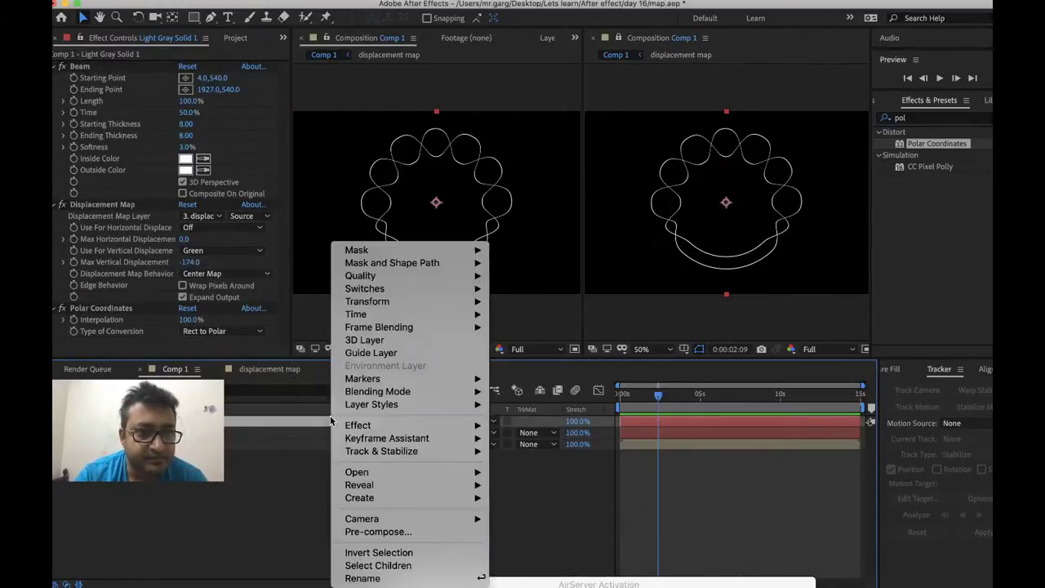
pyautogui.rightClick(313, 430)
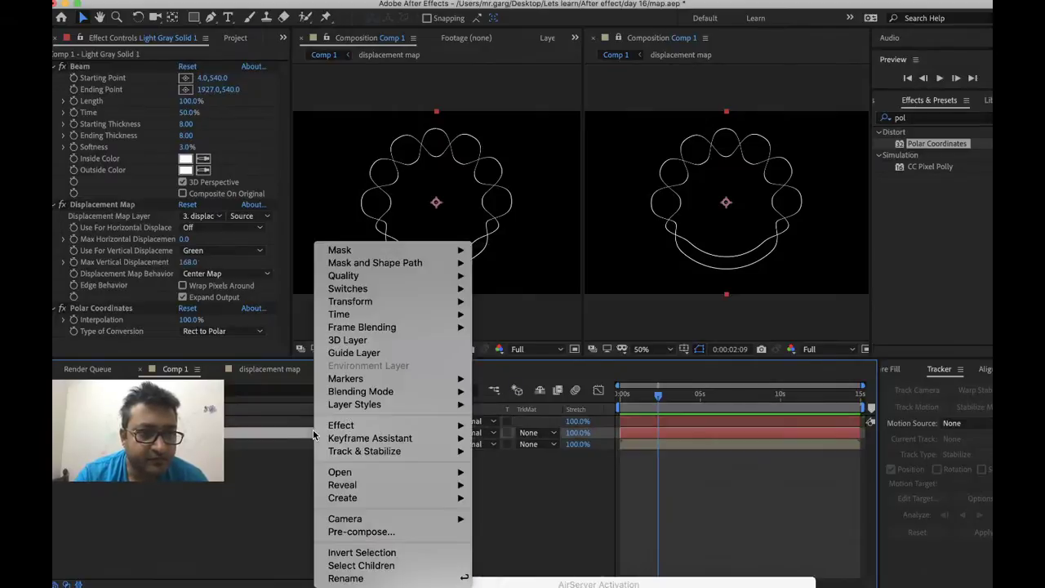
pyautogui.click(190, 268)
pyautogui.click(190, 263)
pyautogui.write('1')
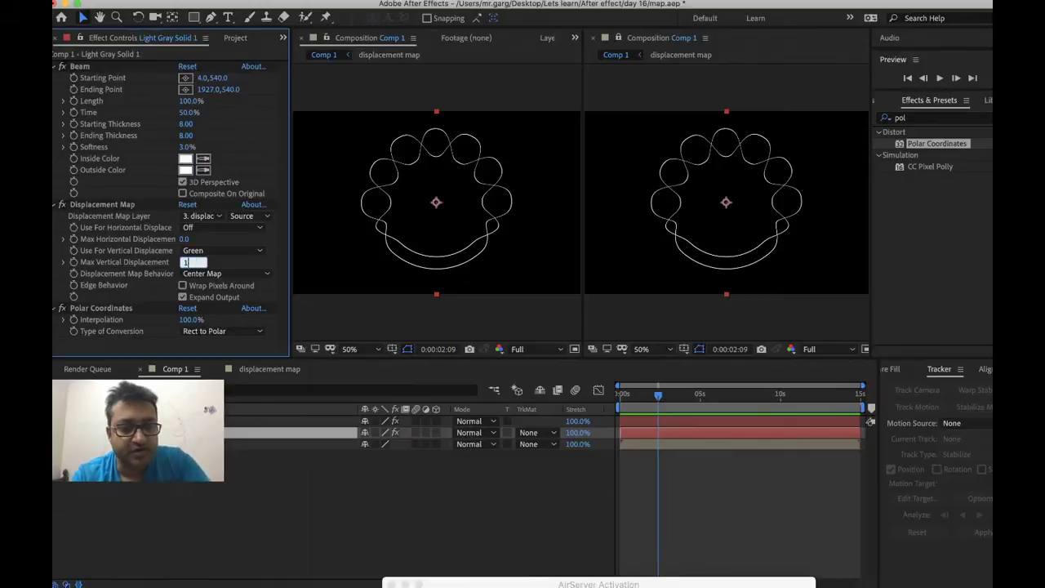
pyautogui.write('74')
pyautogui.press('Return')
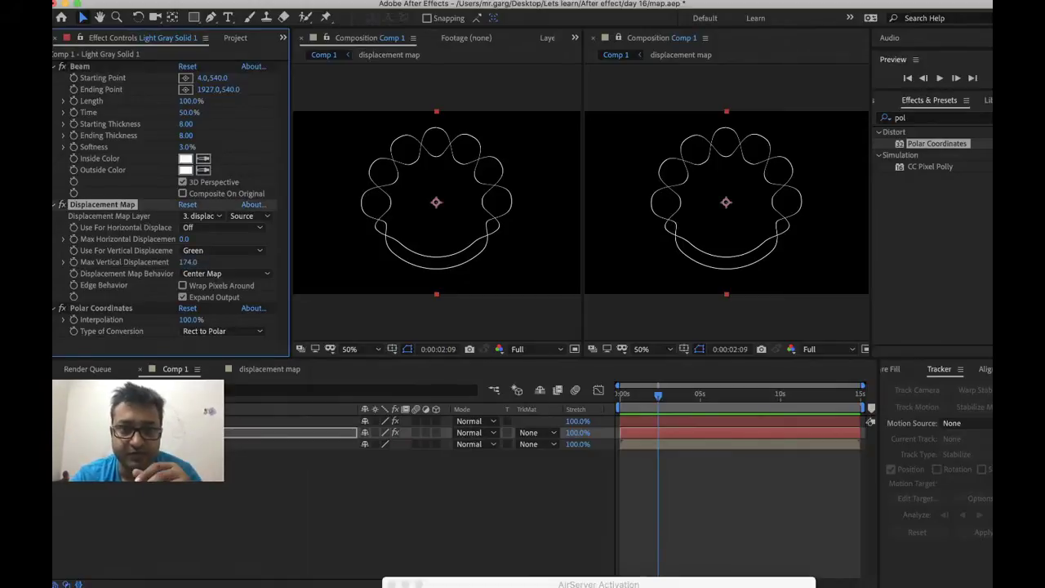
# Compare the Beam, Displacement Map and Polar Coordinates settings of the two beam layers
pyautogui.click(195, 519)
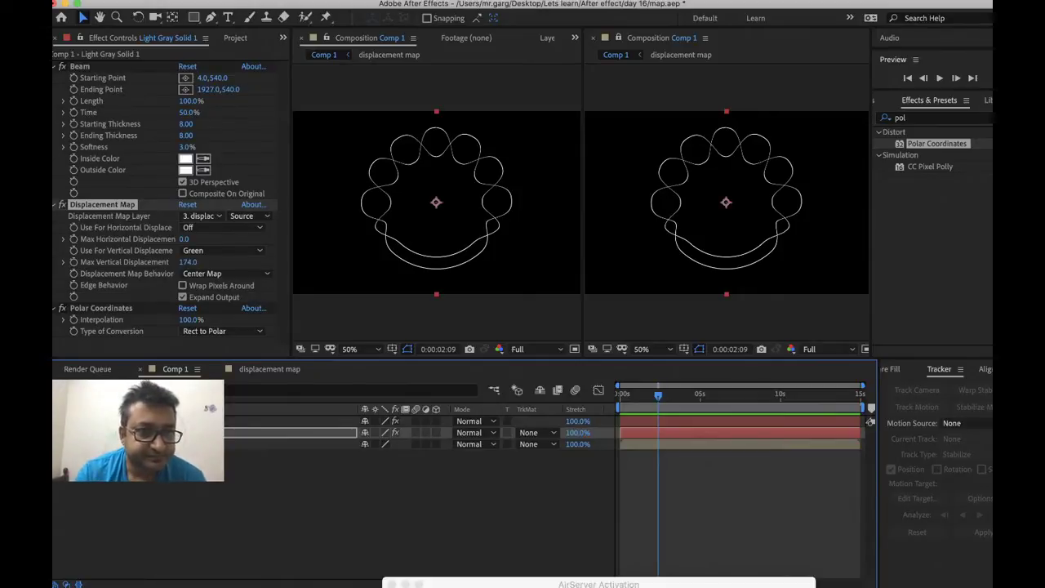
pyautogui.rightClick(192, 421)
pyautogui.press('Escape')
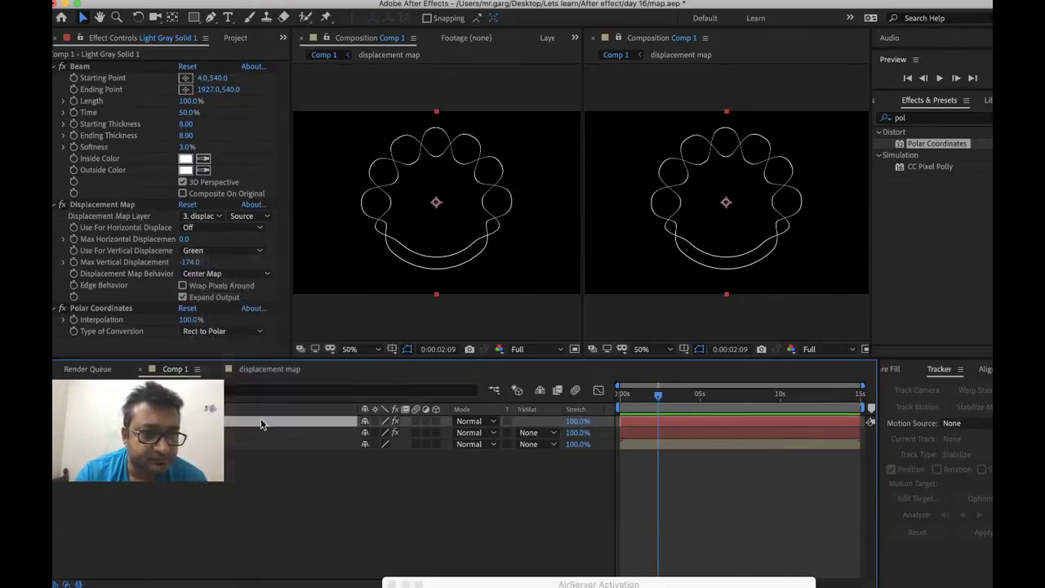
pyautogui.rightClick(323, 435)
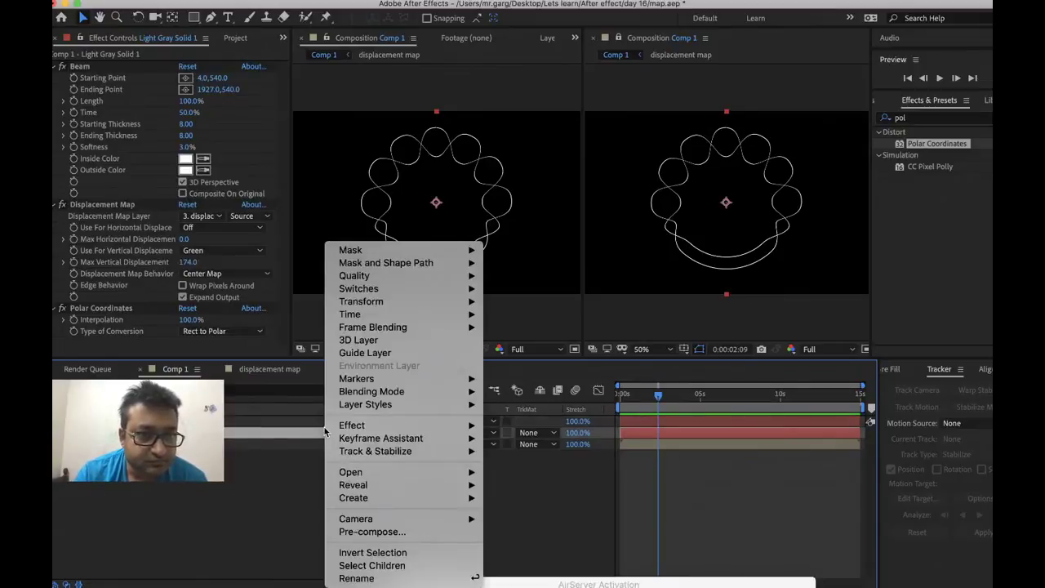
pyautogui.click(318, 422)
pyautogui.rightClick(317, 422)
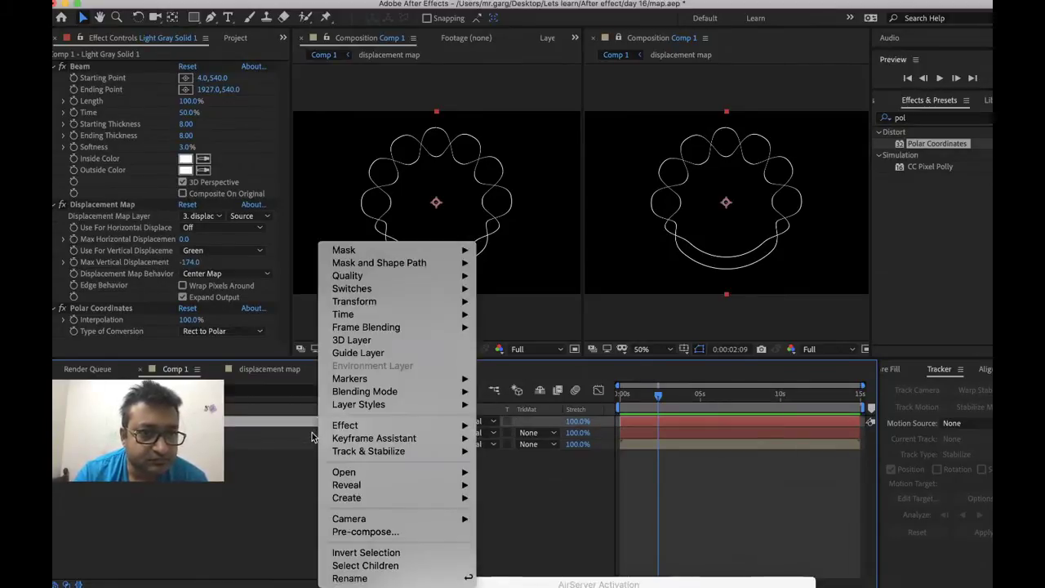
pyautogui.rightClick(310, 438)
pyautogui.rightClick(298, 420)
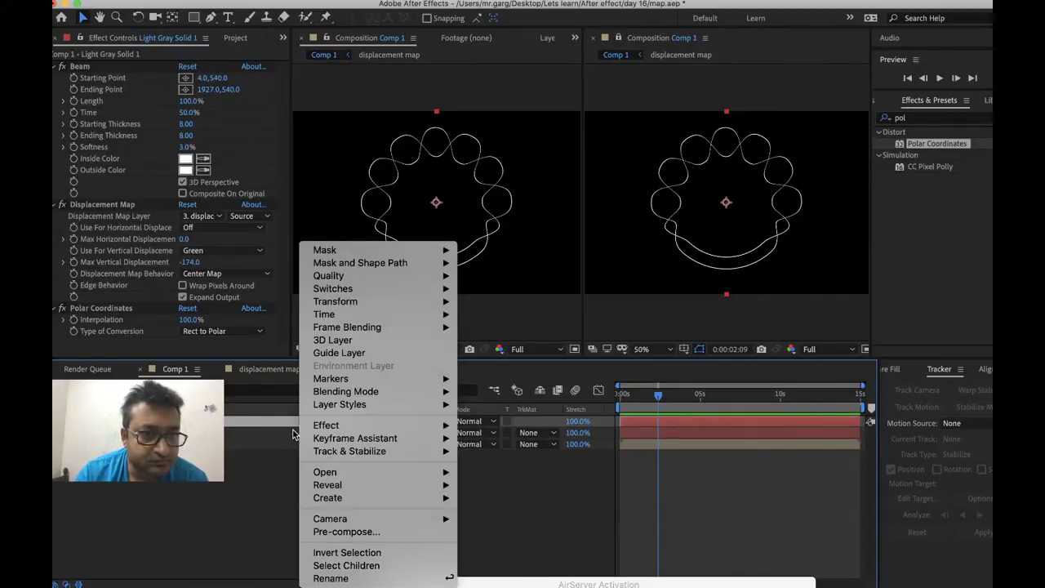
# Set the vertical displacement source to Luminance in the Displacement Map effect of both beam layers
pyautogui.rightClick(294, 434)
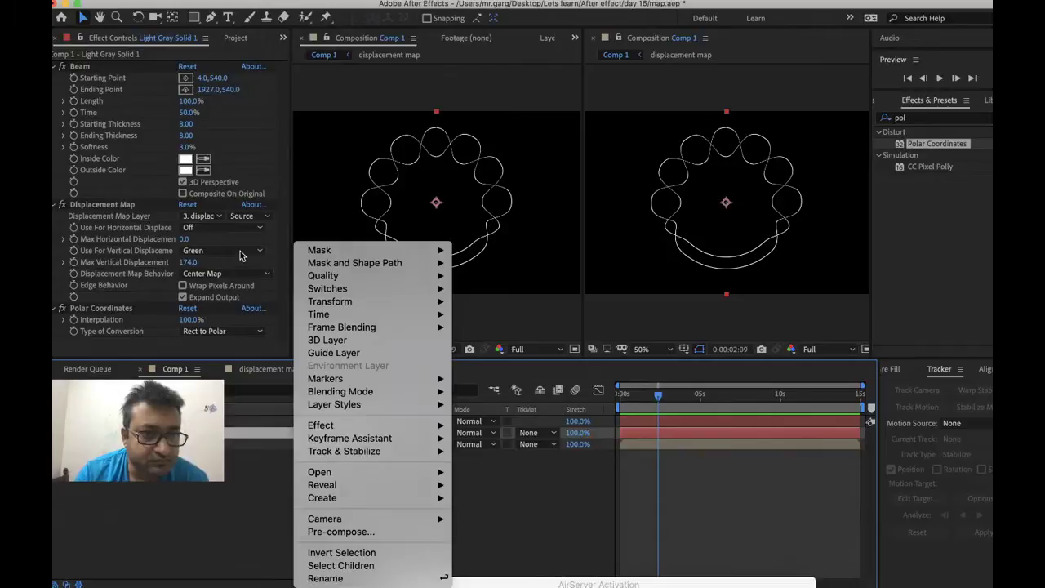
pyautogui.click(241, 256)
pyautogui.click(241, 251)
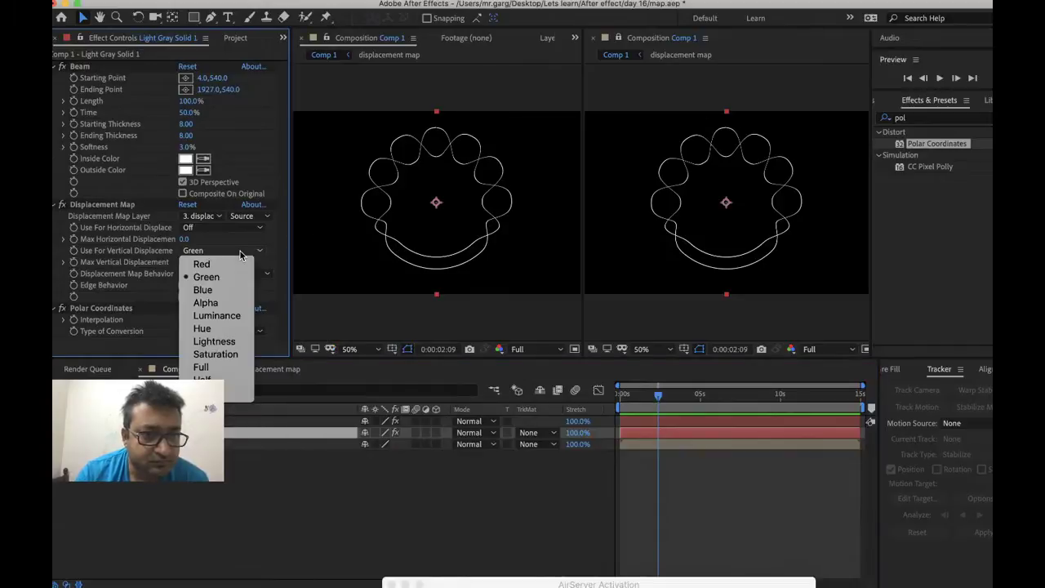
pyautogui.click(227, 319)
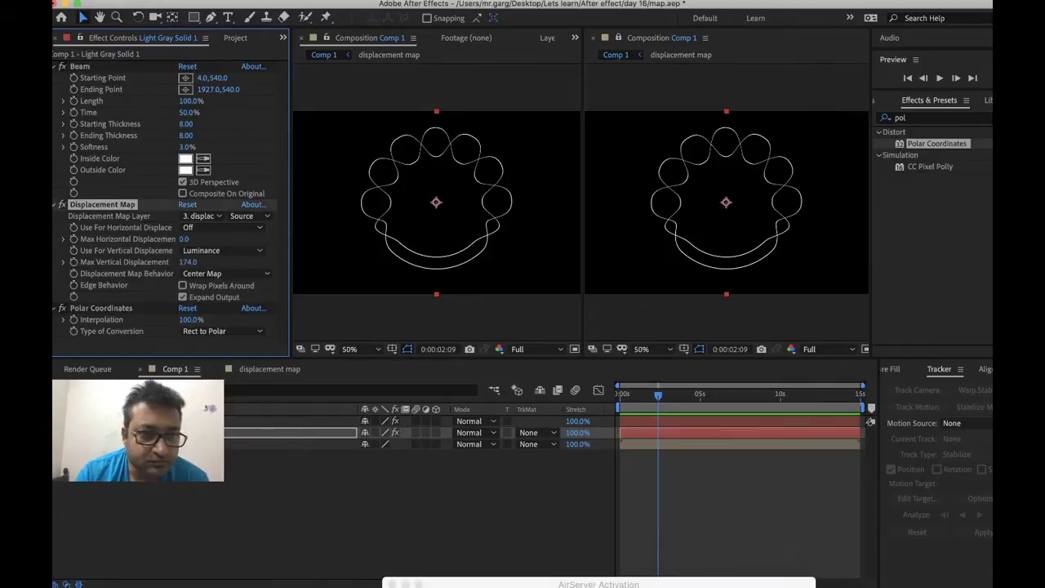
pyautogui.rightClick(210, 420)
pyautogui.press('Escape')
pyautogui.press('super+z')
pyautogui.click(239, 253)
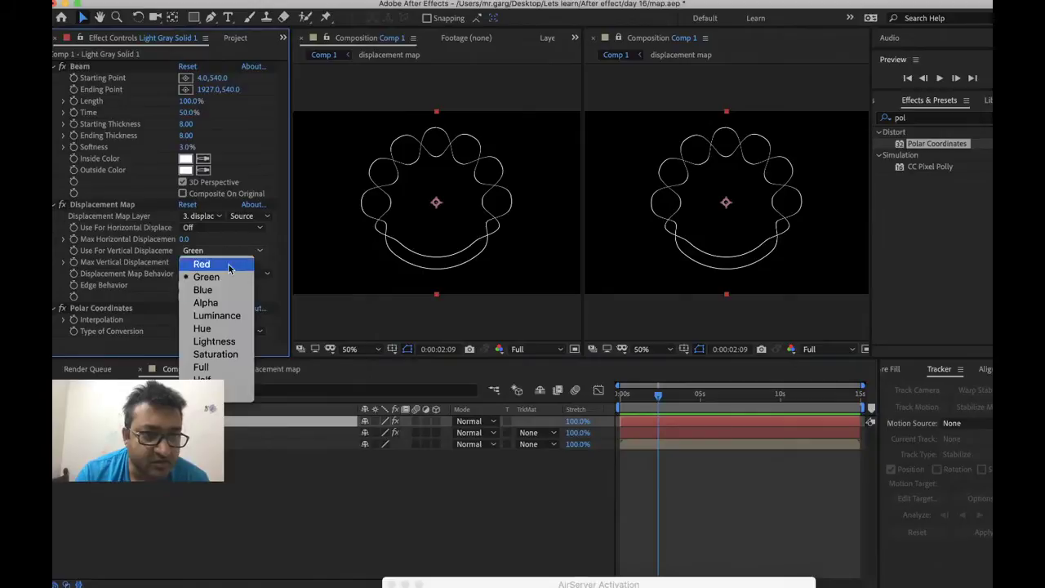
pyautogui.click(235, 317)
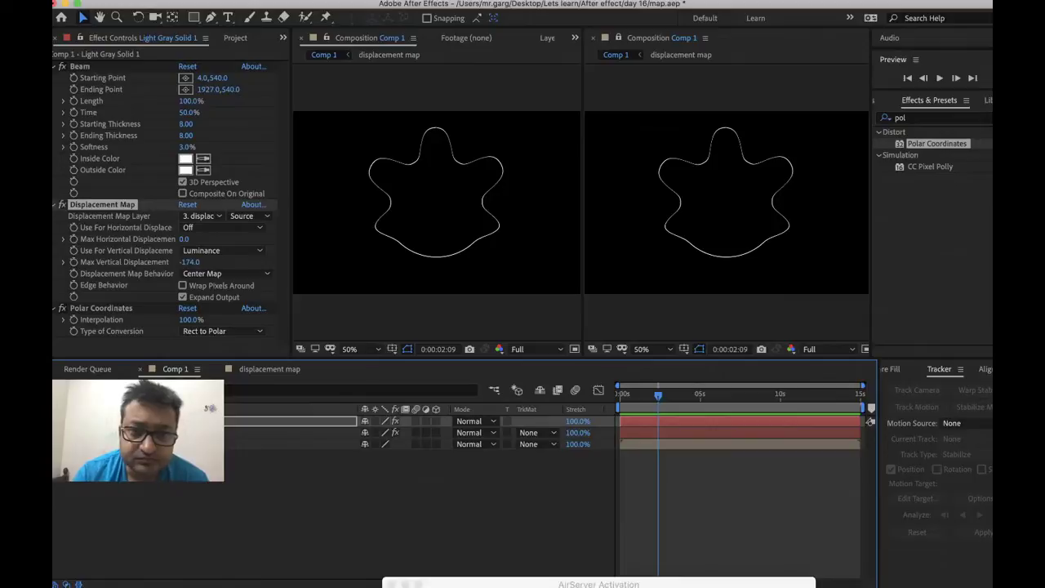
# Compare the radial wave in Comp 1 with the displacement map's masked, blurred layer hidden and shown
pyautogui.rightClick(263, 374)
pyautogui.press('Escape')
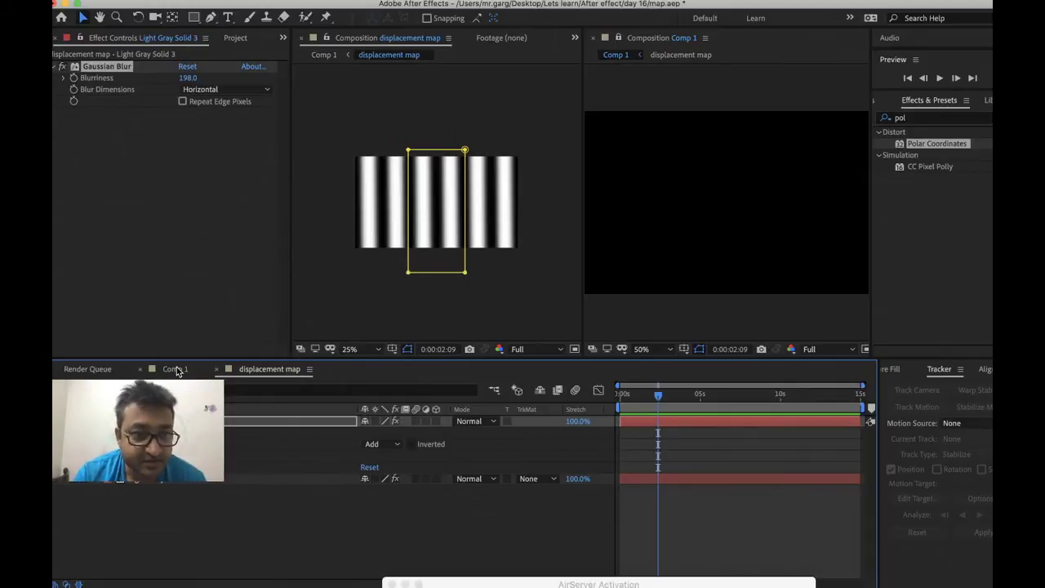
pyautogui.rightClick(175, 369)
pyautogui.click(396, 460)
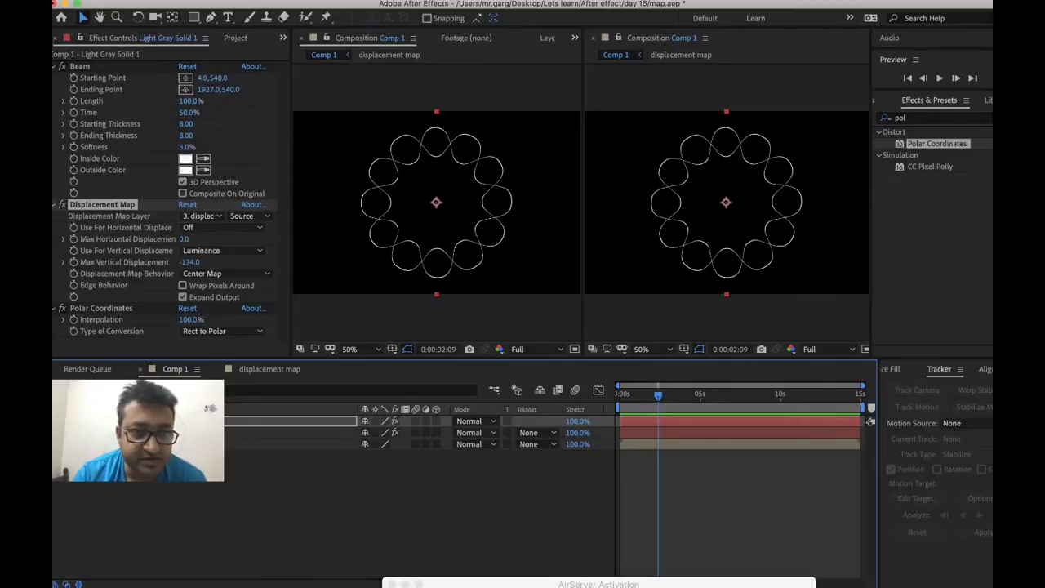
pyautogui.rightClick(252, 373)
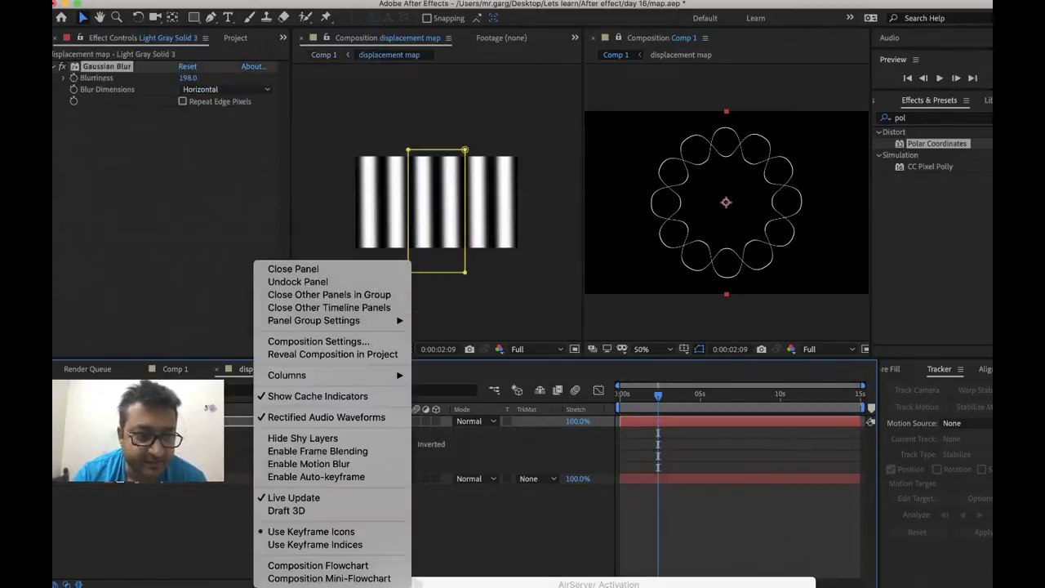
pyautogui.press('Escape')
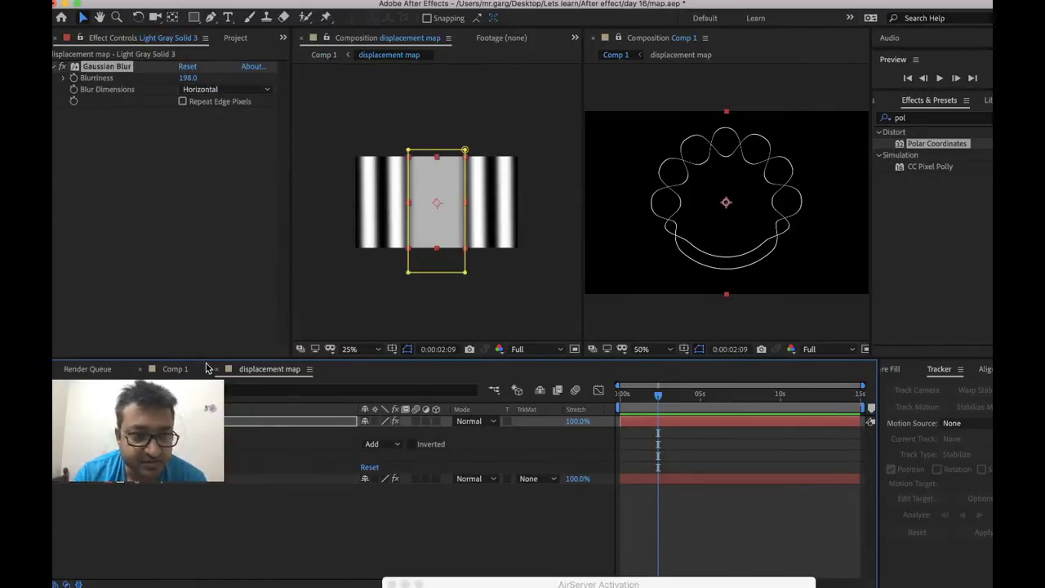
pyautogui.rightClick(174, 369)
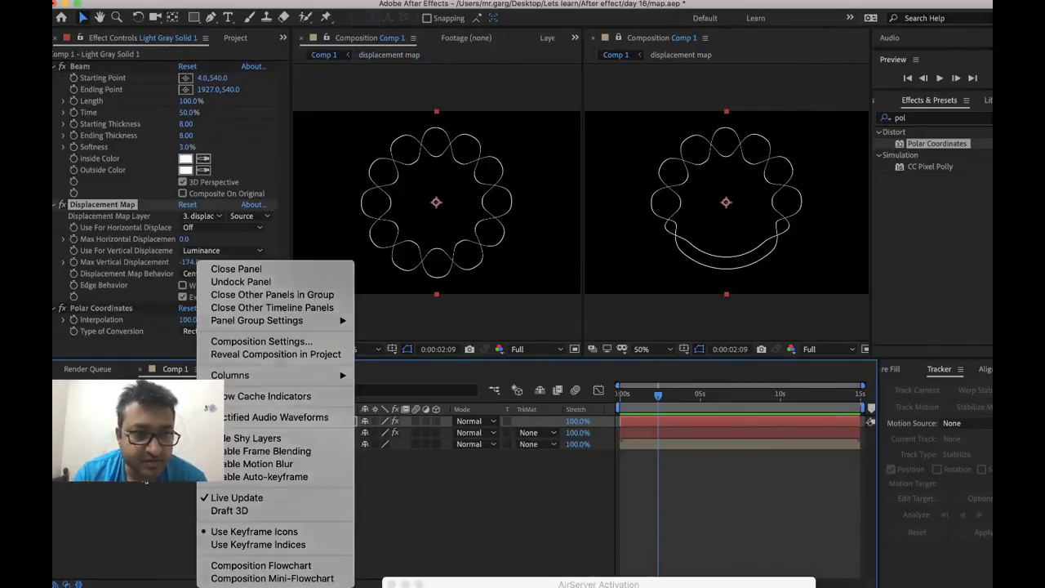
pyautogui.press('Escape')
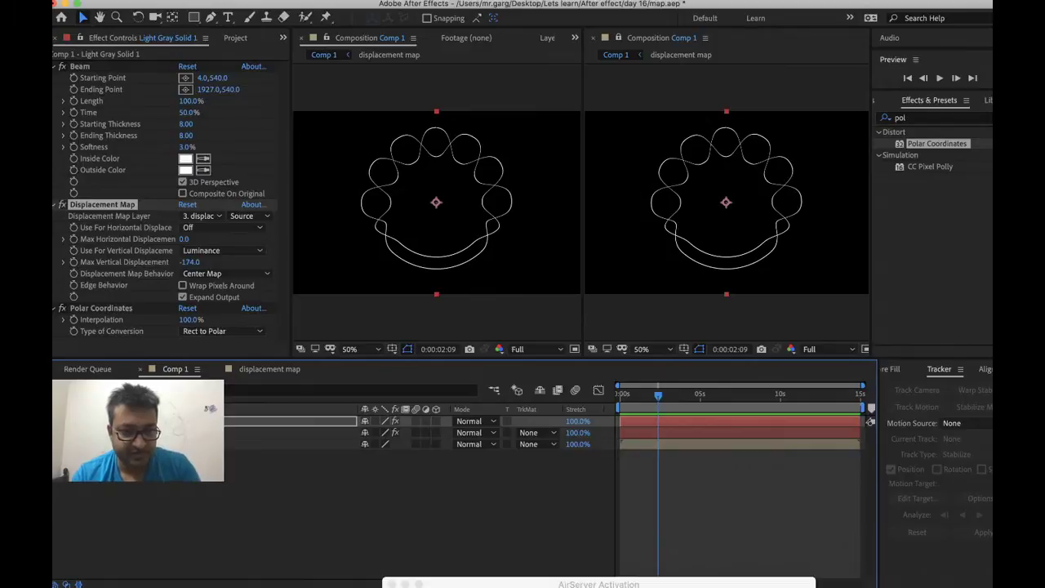
# Flip the top beam layer horizontally by setting its Scale width to -100%
pyautogui.press('s')
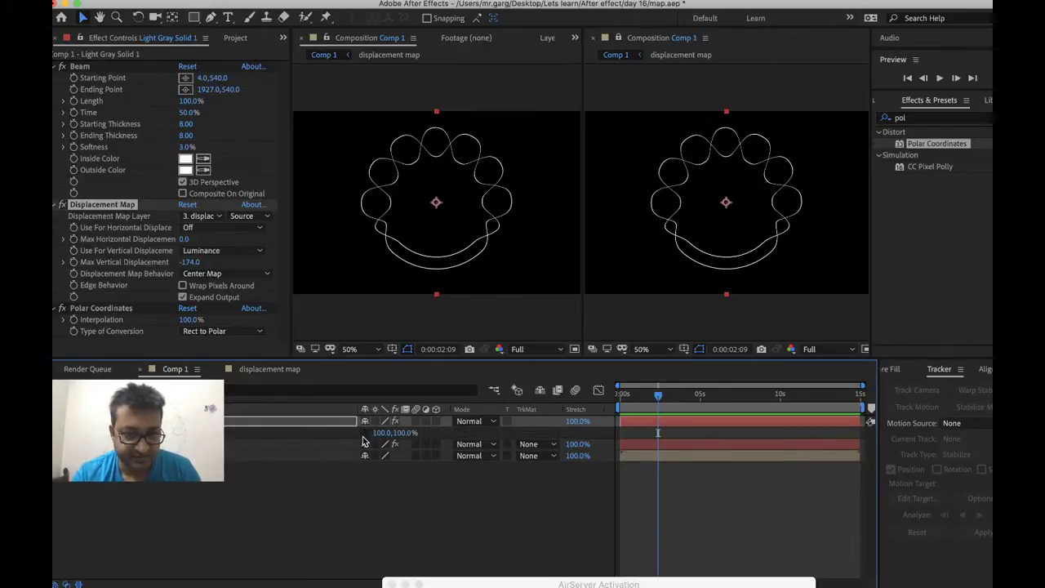
pyautogui.rightClick(384, 434)
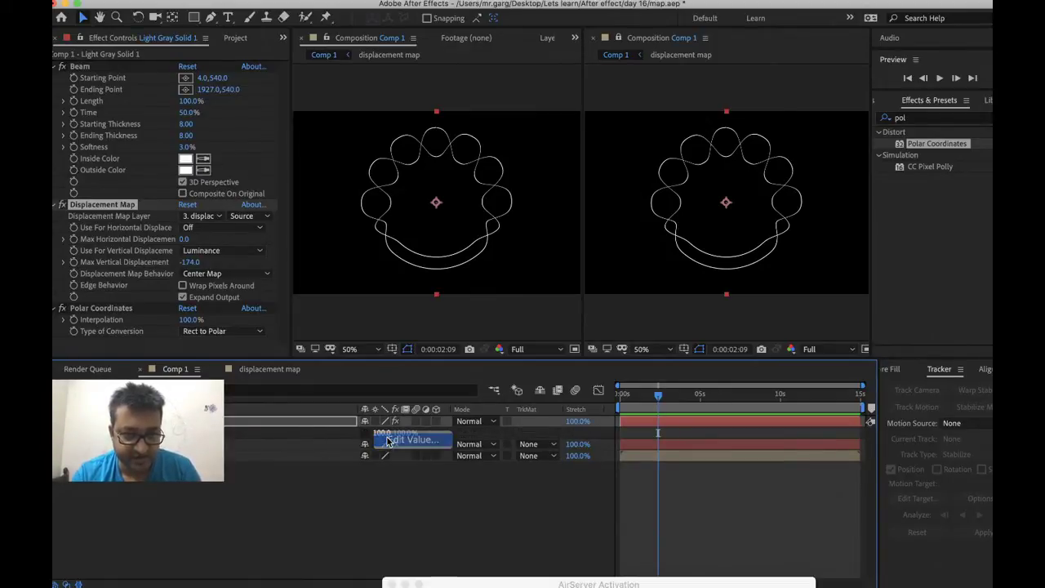
pyautogui.click(389, 441)
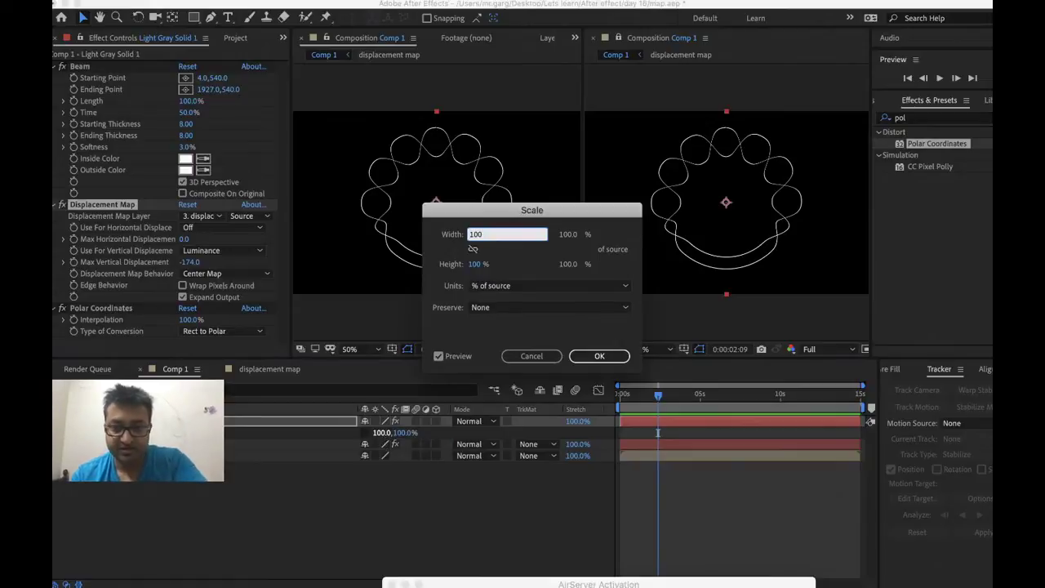
pyautogui.write('-')
pyautogui.press('Return')
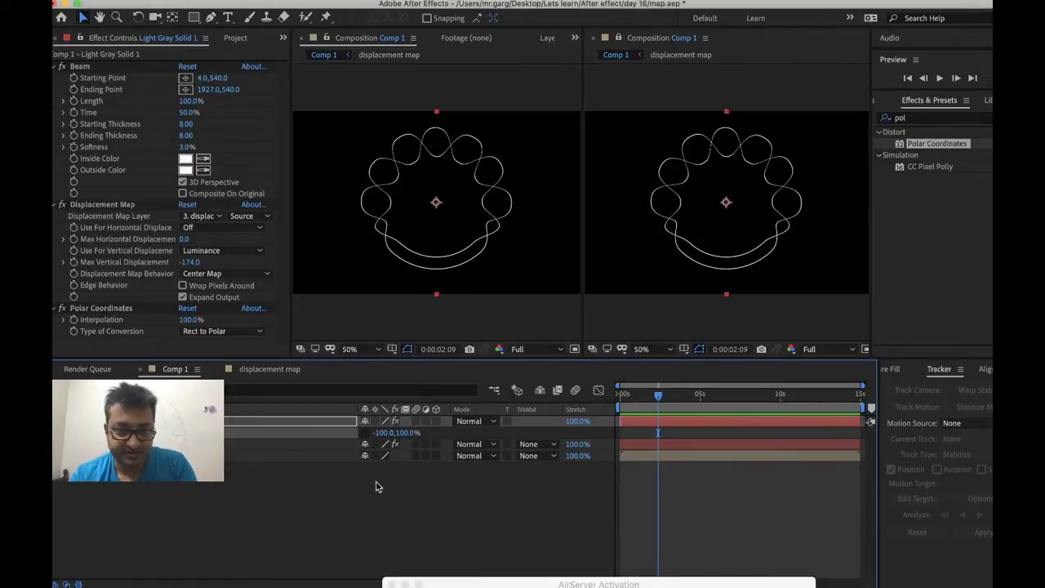
# Check the top beam layer's Scale width, height and Preserve options
pyautogui.rightClick(400, 433)
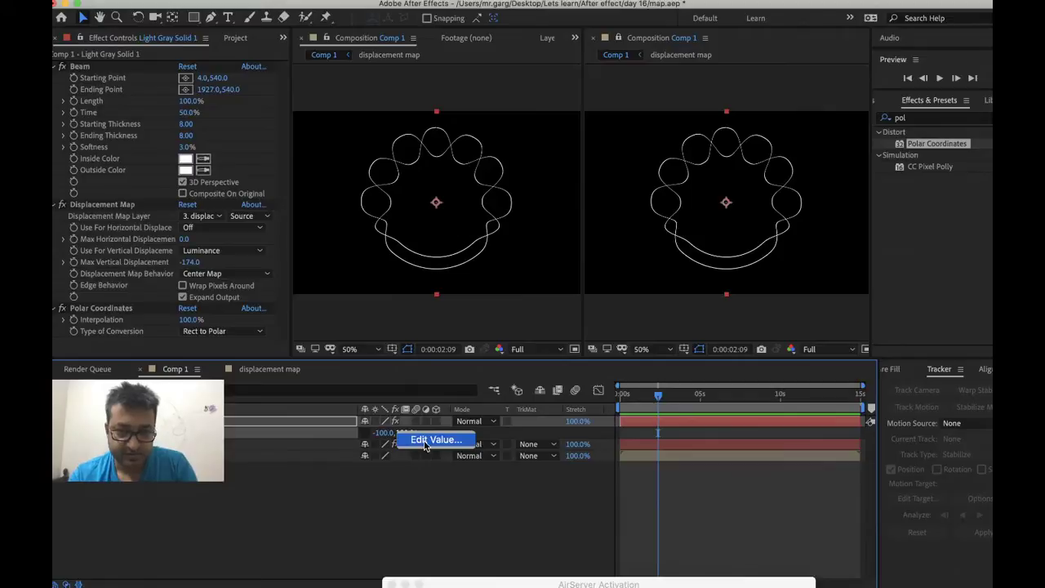
pyautogui.click(422, 441)
pyautogui.press('Left')
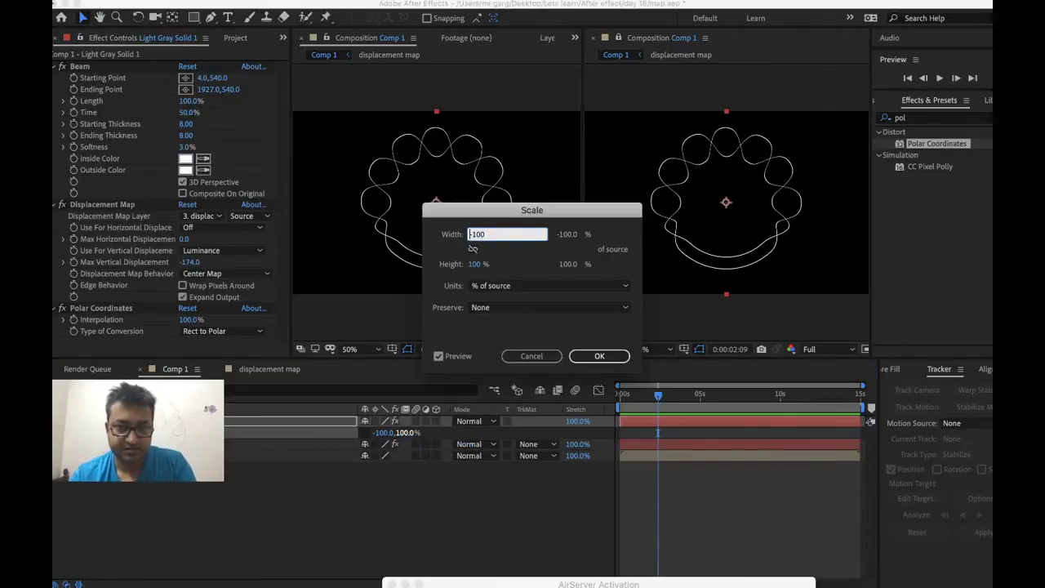
pyautogui.press('Tab')
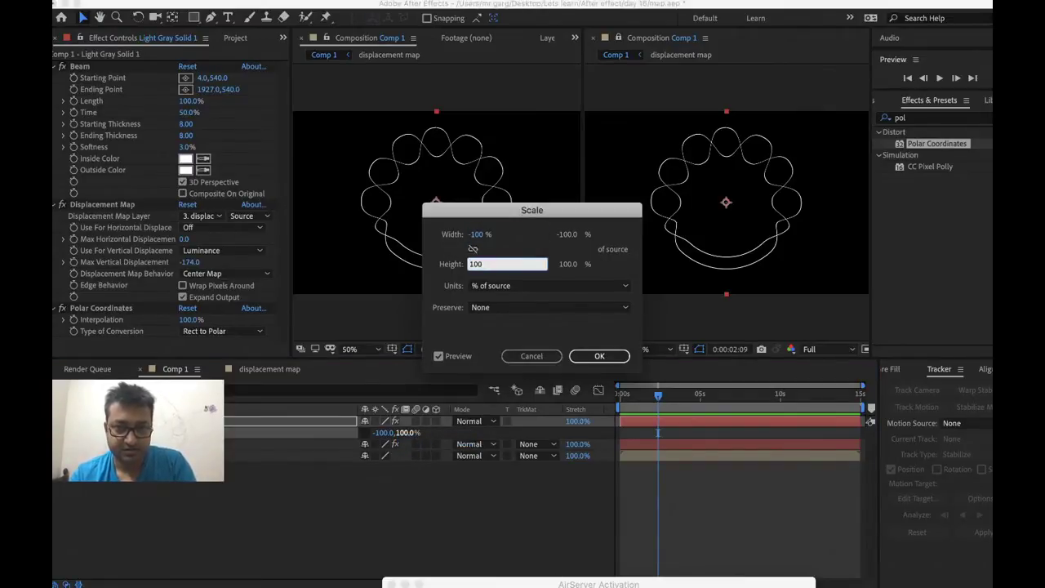
pyautogui.click(556, 307)
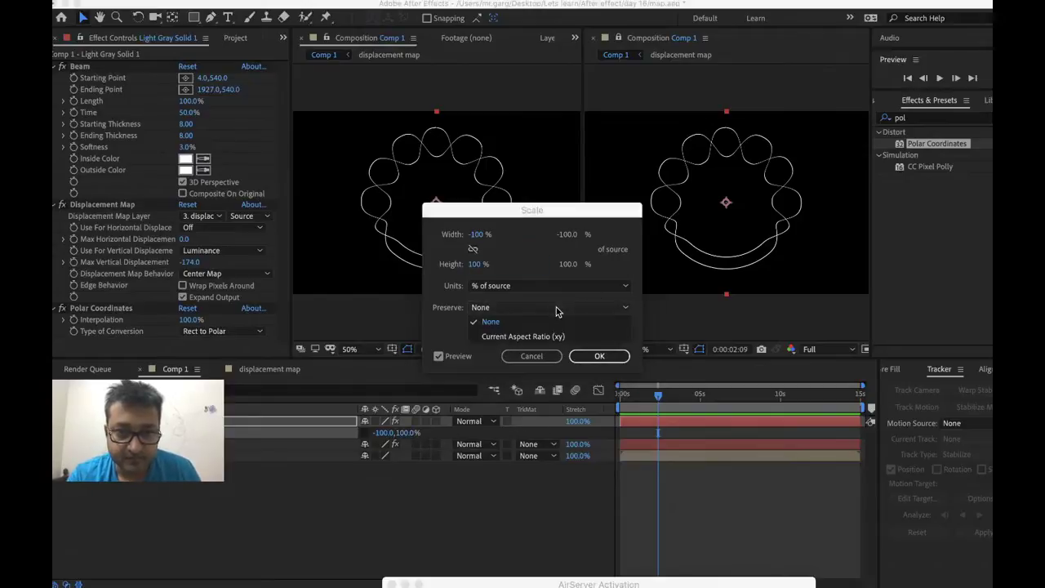
pyautogui.click(442, 333)
pyautogui.click(591, 357)
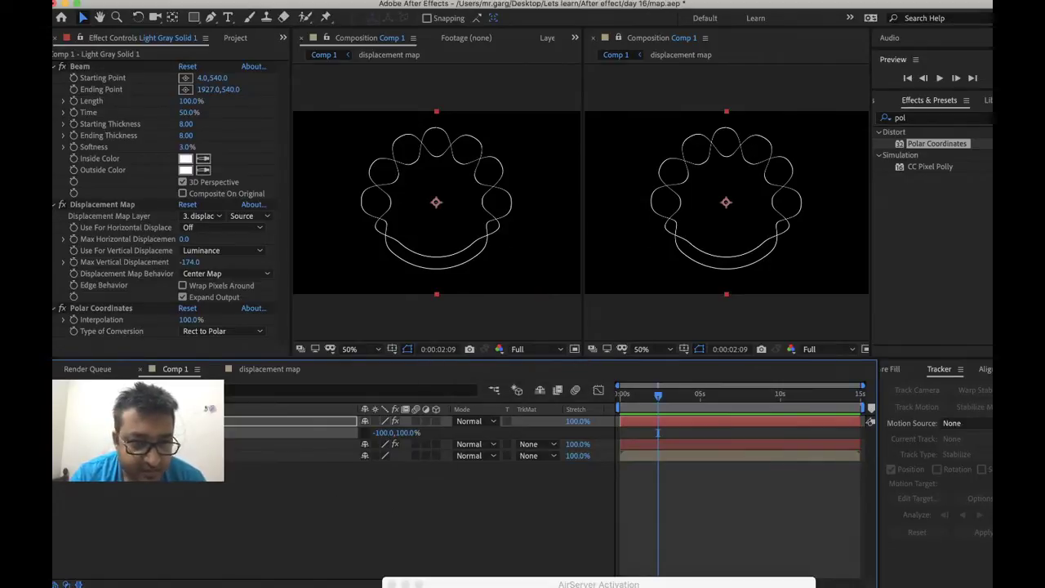
# Inspect the Curves, Colorama and Gradient Ramp effects on the displacement map's stripe layer, and compare the result with Gradient Ramp off and on
pyautogui.rightClick(162, 443)
pyautogui.press('Escape')
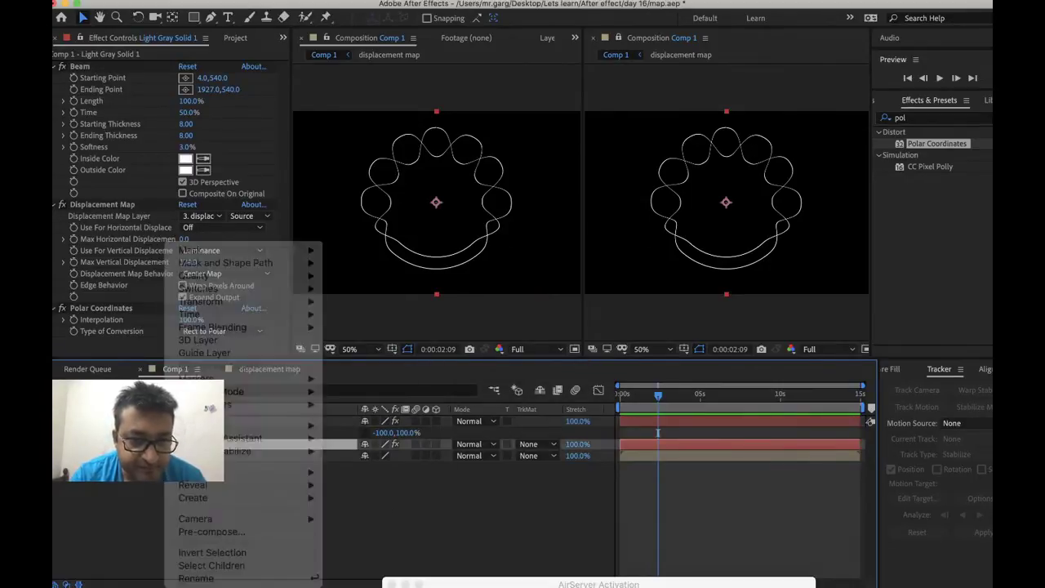
pyautogui.rightClick(255, 371)
pyautogui.press('Escape')
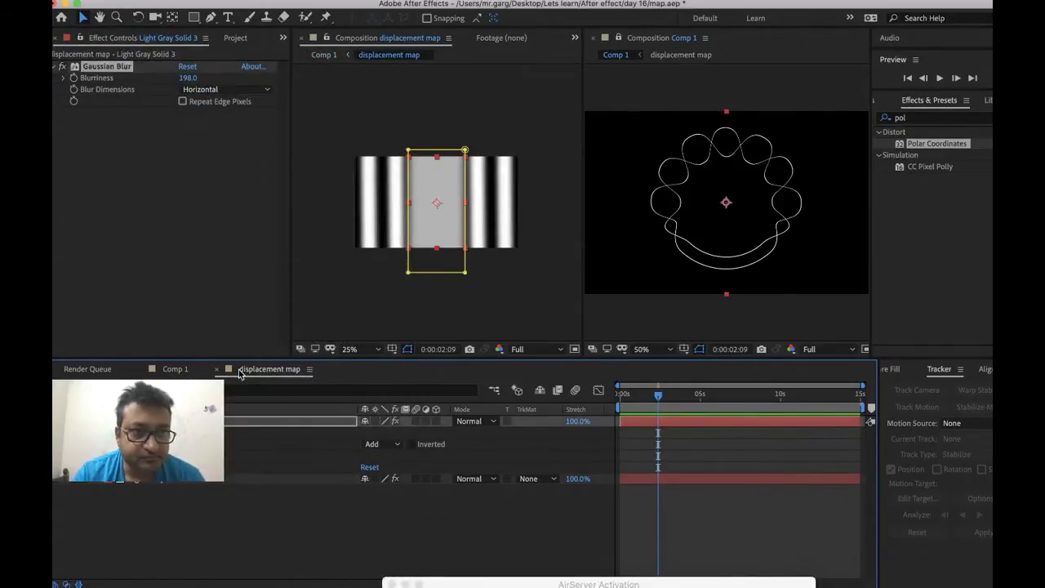
pyautogui.rightClick(201, 482)
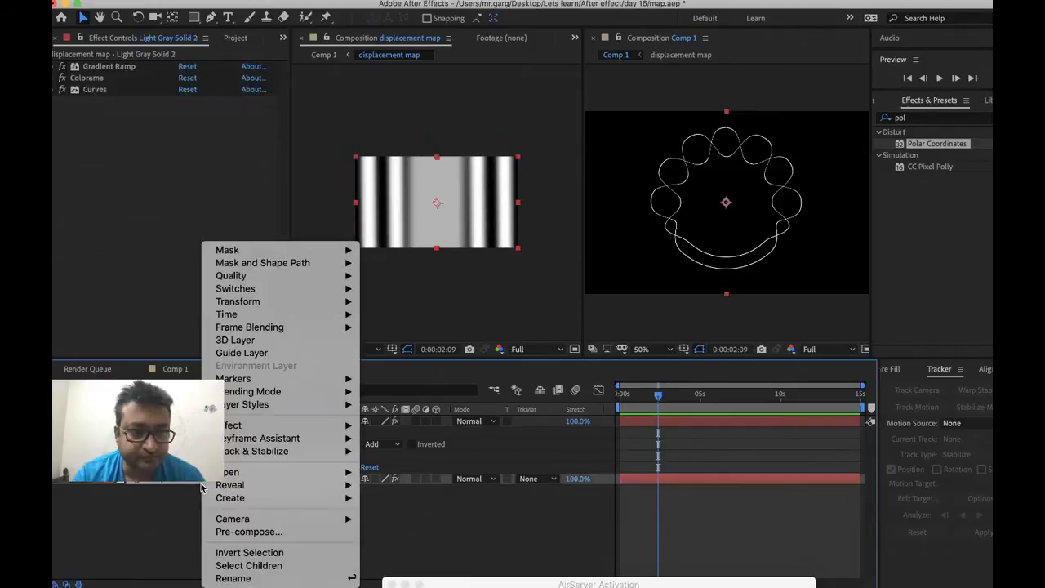
pyautogui.press('Escape')
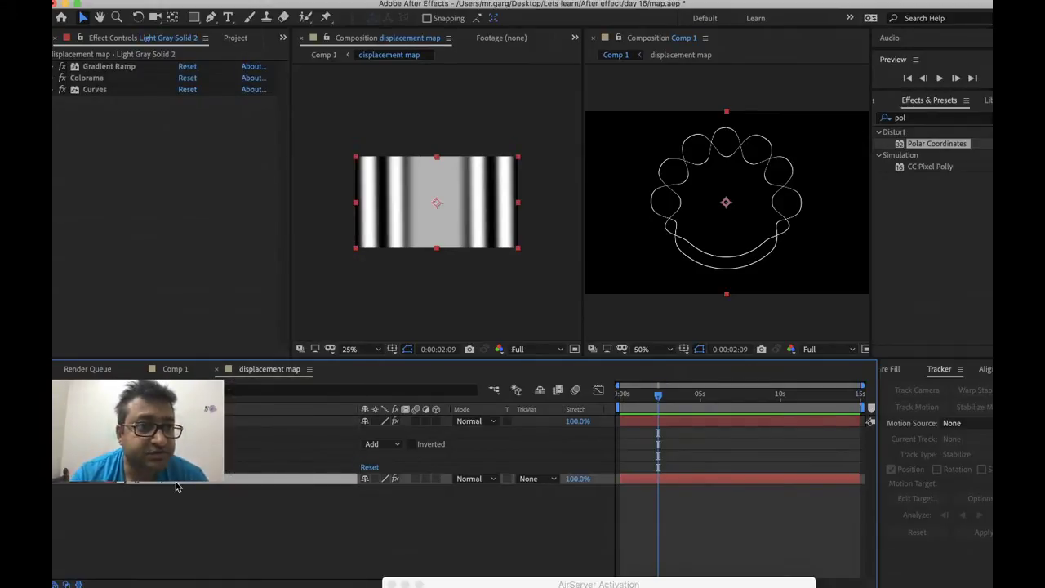
pyautogui.click(54, 89)
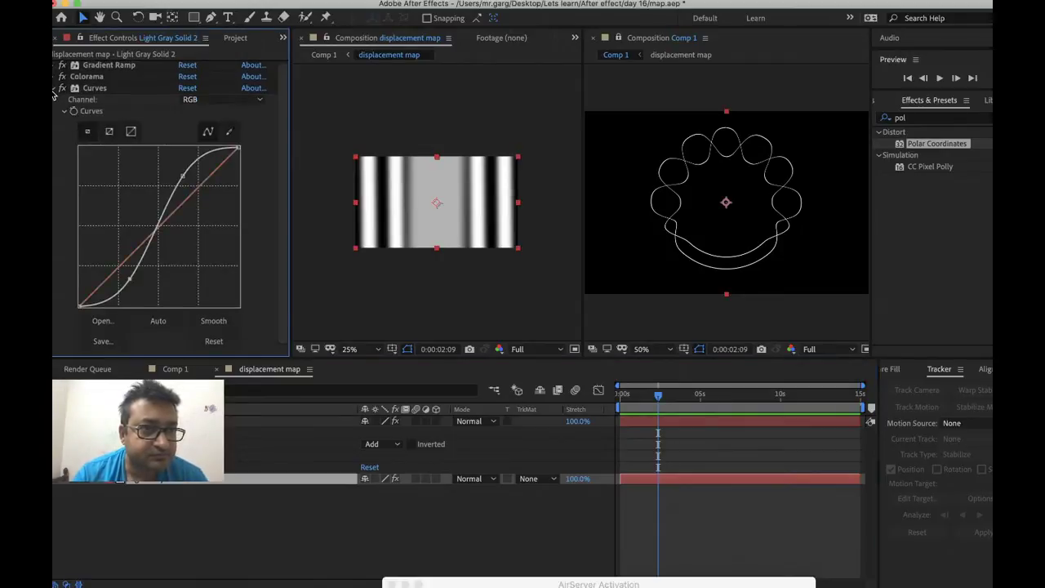
pyautogui.click(54, 88)
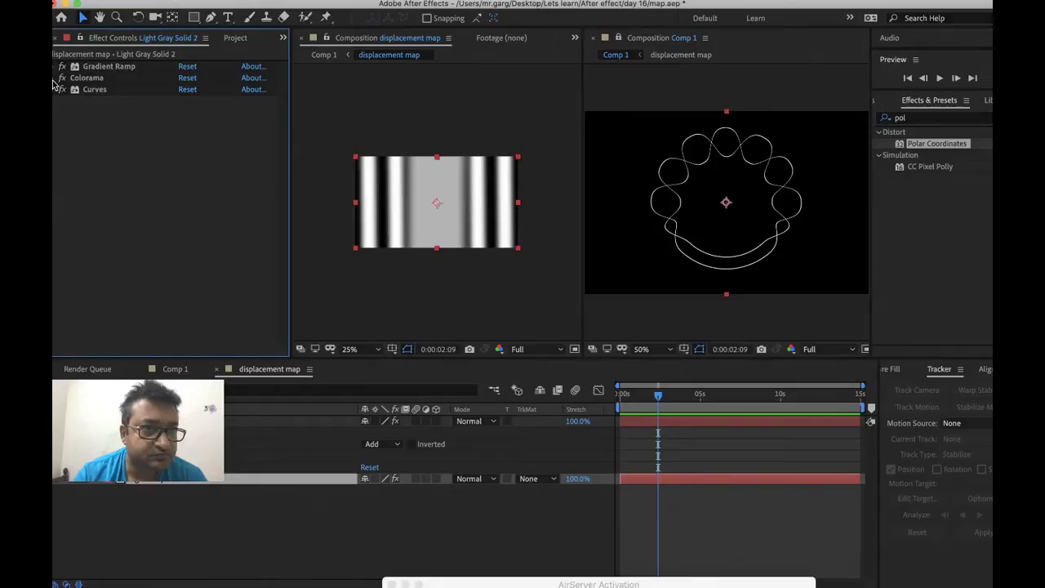
pyautogui.click(54, 77)
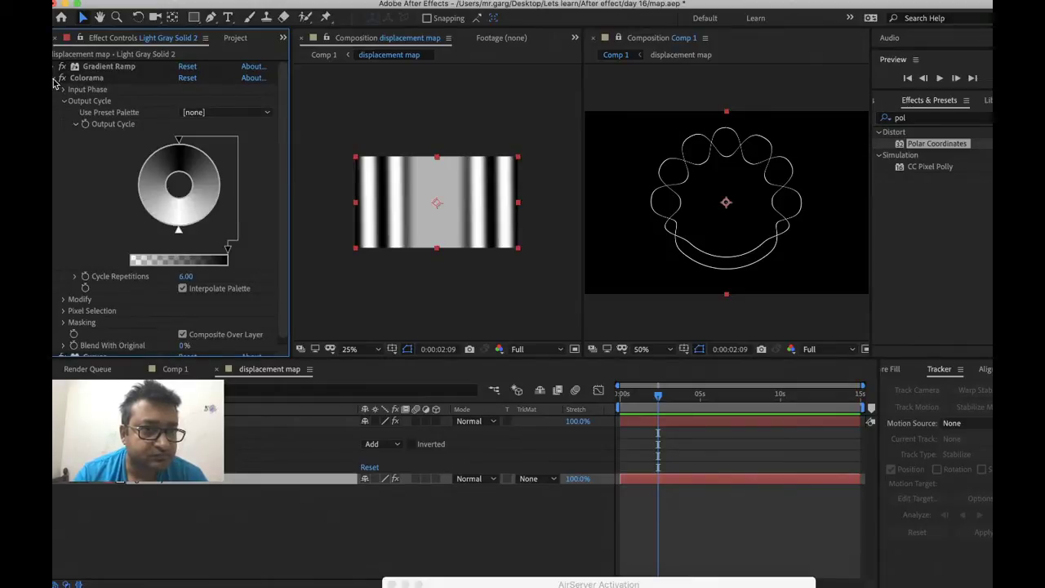
pyautogui.click(54, 79)
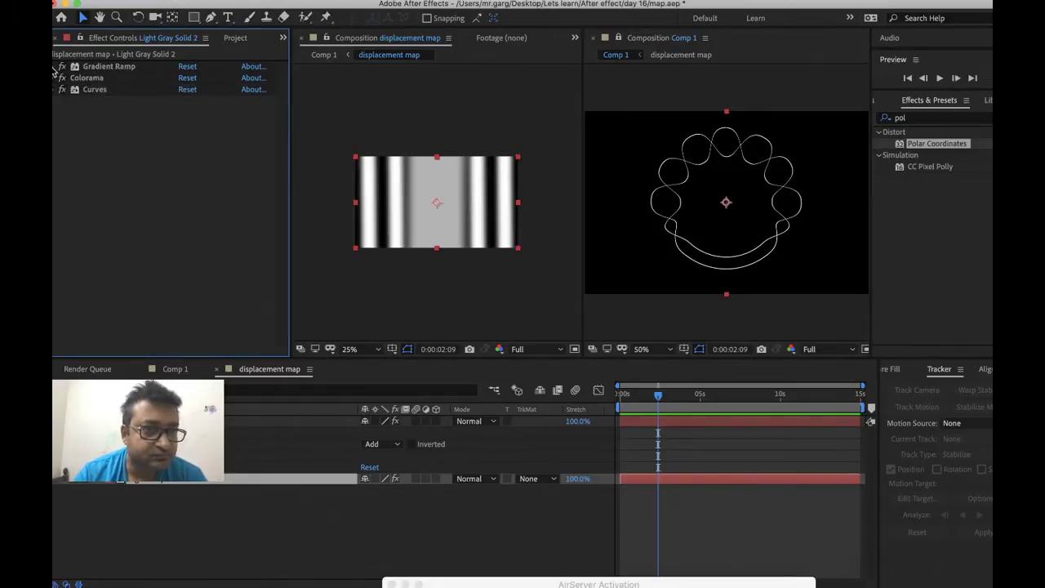
pyautogui.click(54, 68)
pyautogui.click(54, 67)
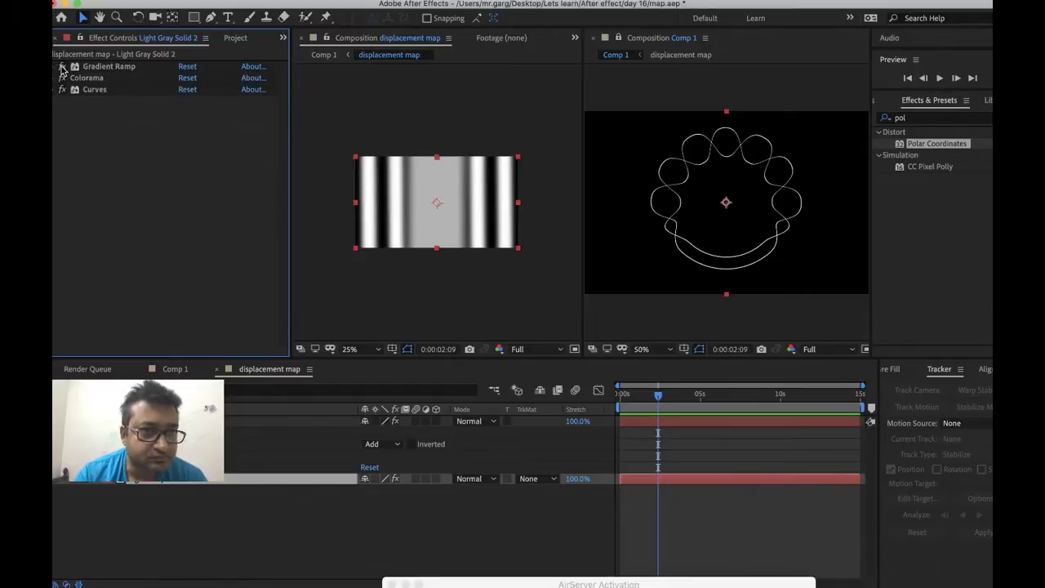
pyautogui.click(62, 66)
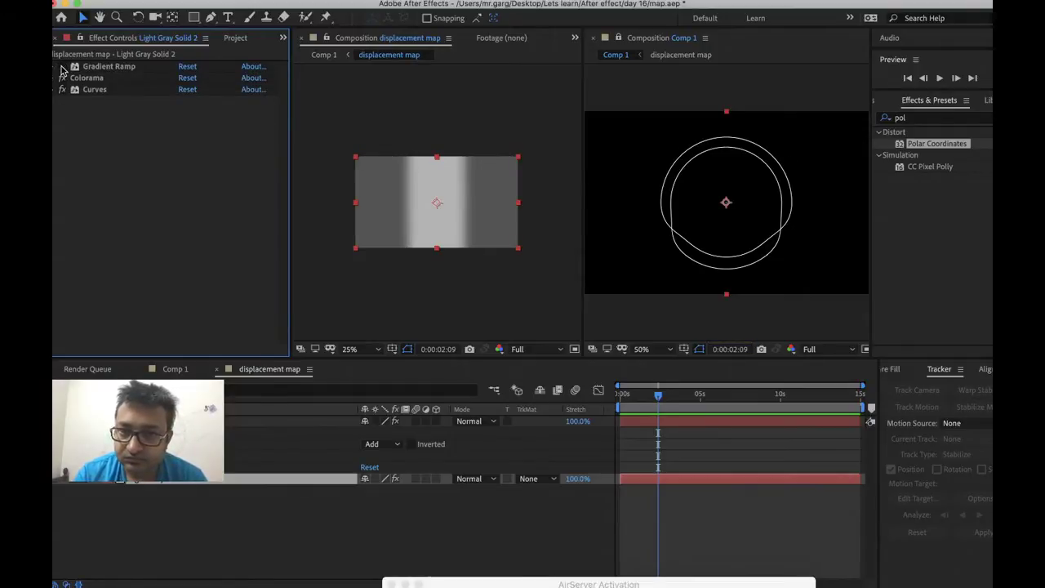
pyautogui.click(62, 66)
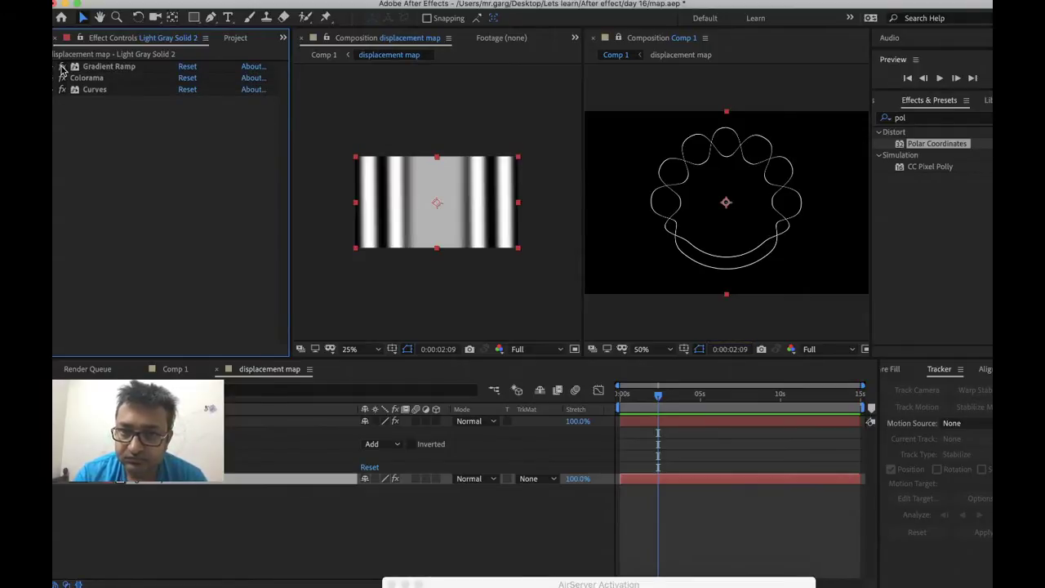
# In Comp 1, move the second beam layer slightly down and set its Displacement Map Behavior to Tile Map
pyautogui.rightClick(172, 369)
pyautogui.click(137, 510)
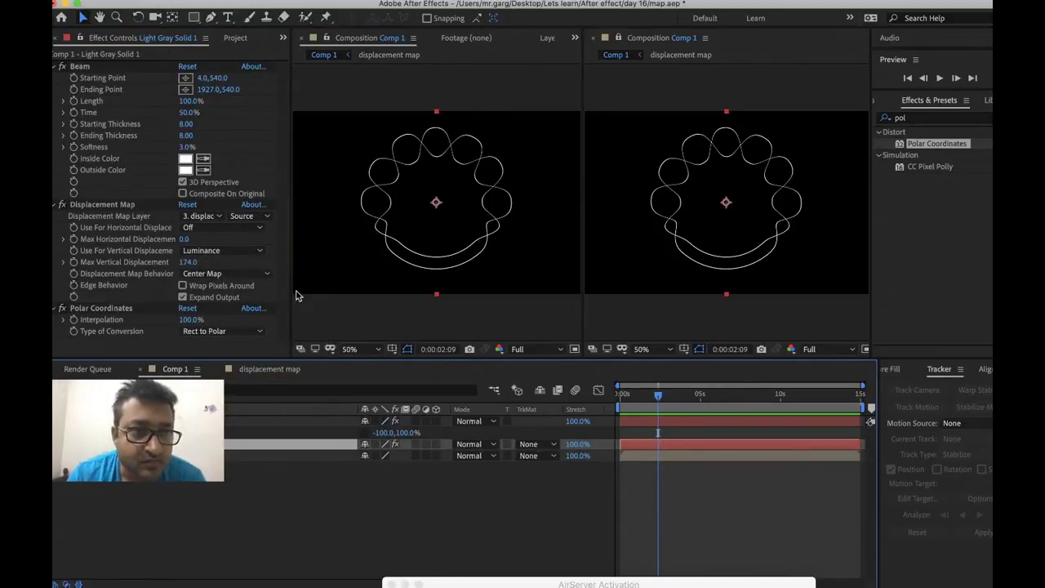
pyautogui.moveTo(433, 208); pyautogui.dragTo(438, 221)
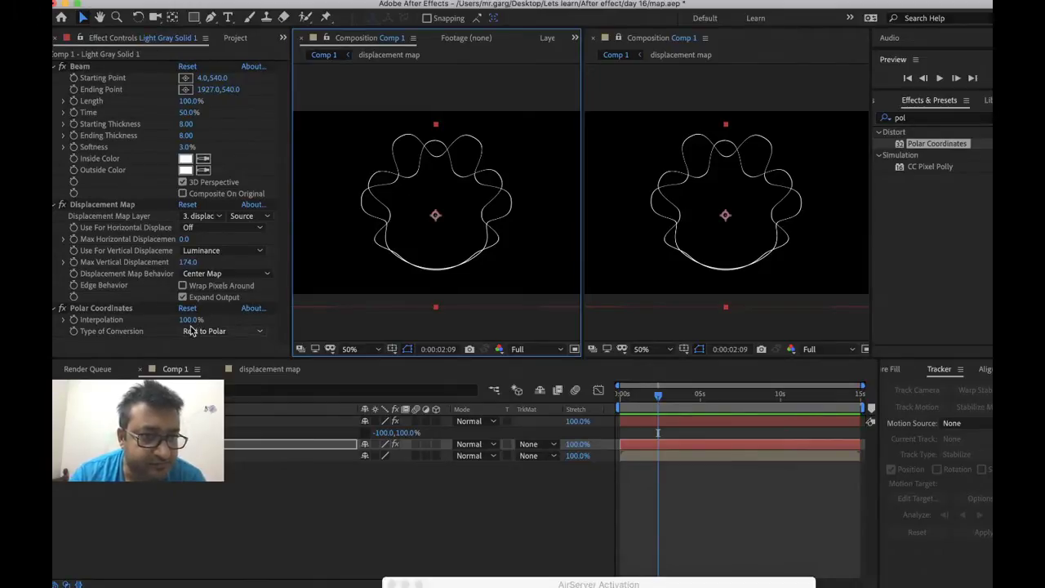
pyautogui.click(196, 275)
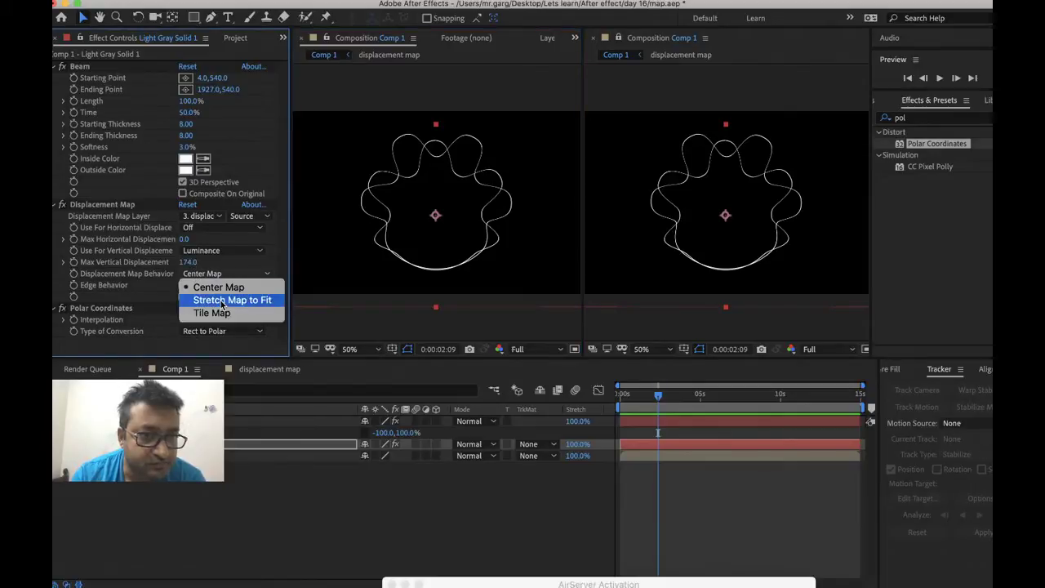
pyautogui.click(215, 312)
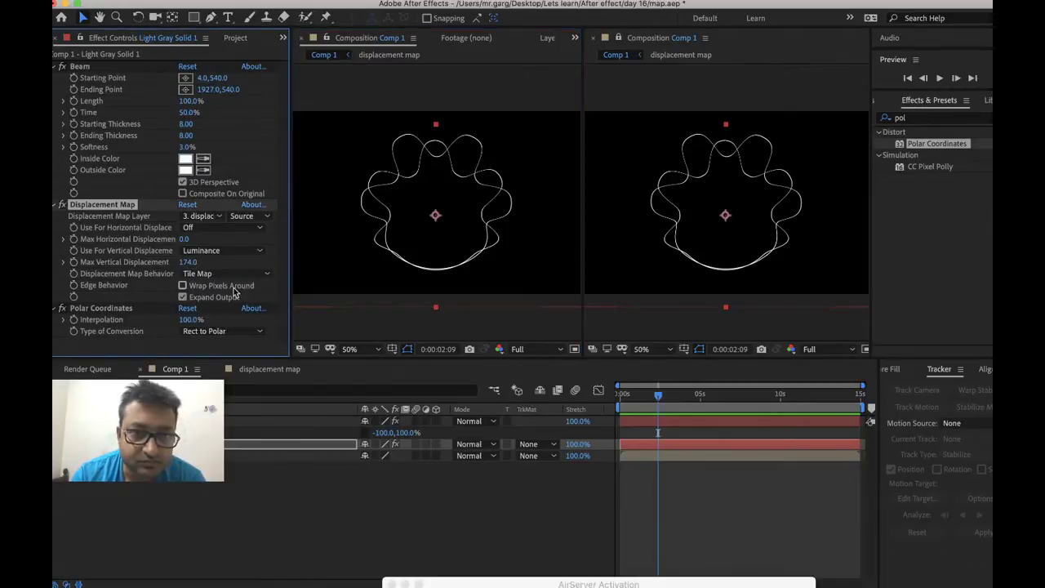
# Try Stretch Map to Fit as the second beam layer's Displacement Map Behavior, and settle on Center Map
pyautogui.click(237, 274)
pyautogui.click(230, 300)
pyautogui.click(230, 278)
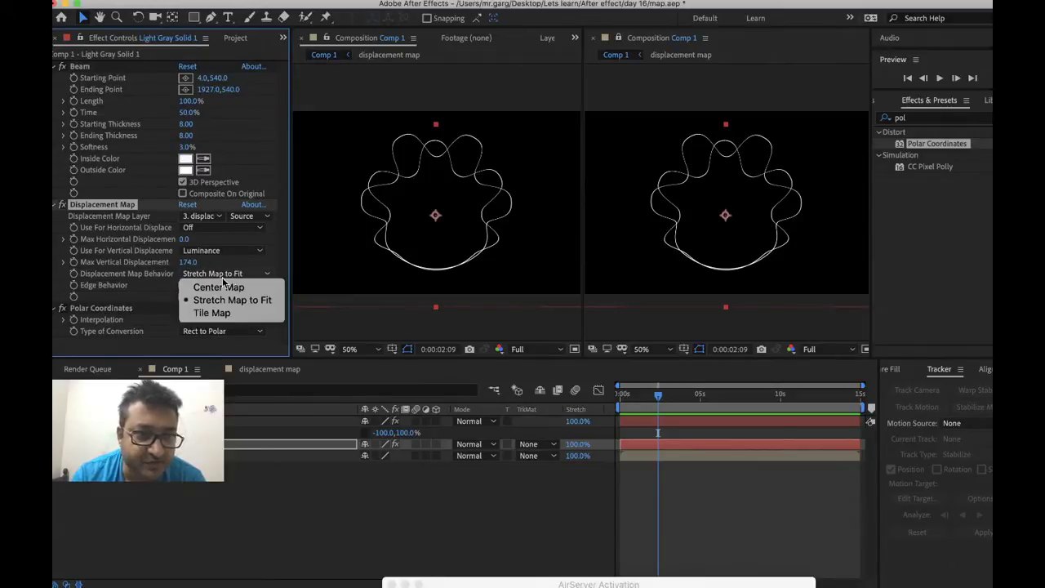
pyautogui.click(263, 286)
# Try a Max Horizontal Displacement of -84 on the second beam layer and return it to 0
pyautogui.moveTo(183, 239); pyautogui.dragTo(129, 239)
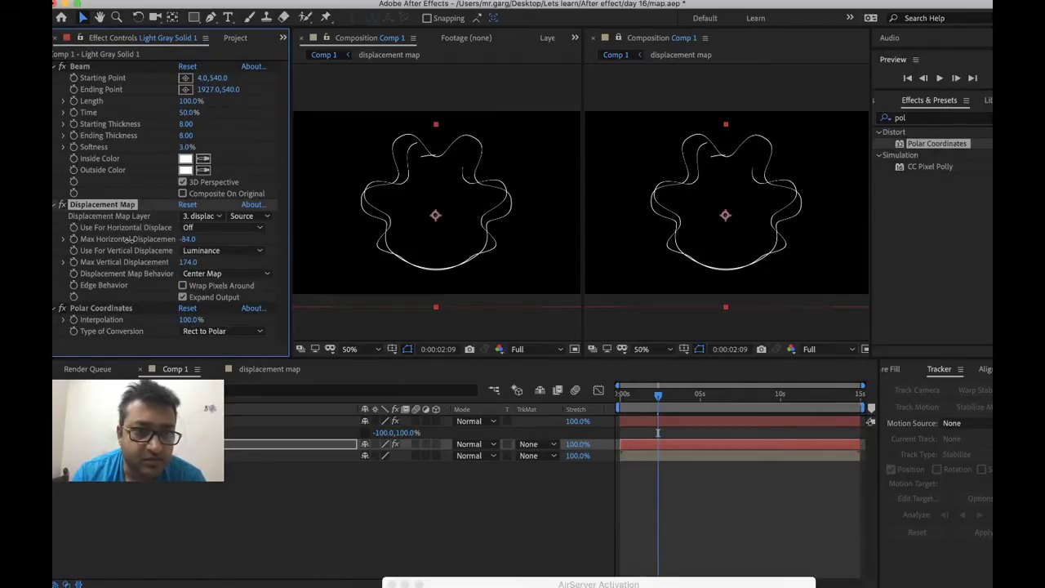
pyautogui.click(187, 239)
pyautogui.write('0')
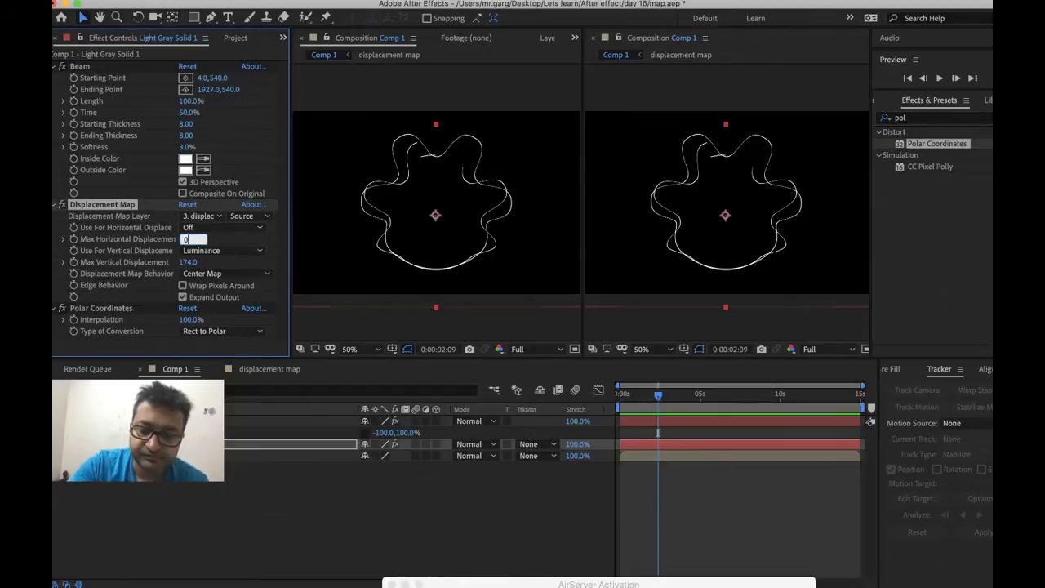
pyautogui.press('Return')
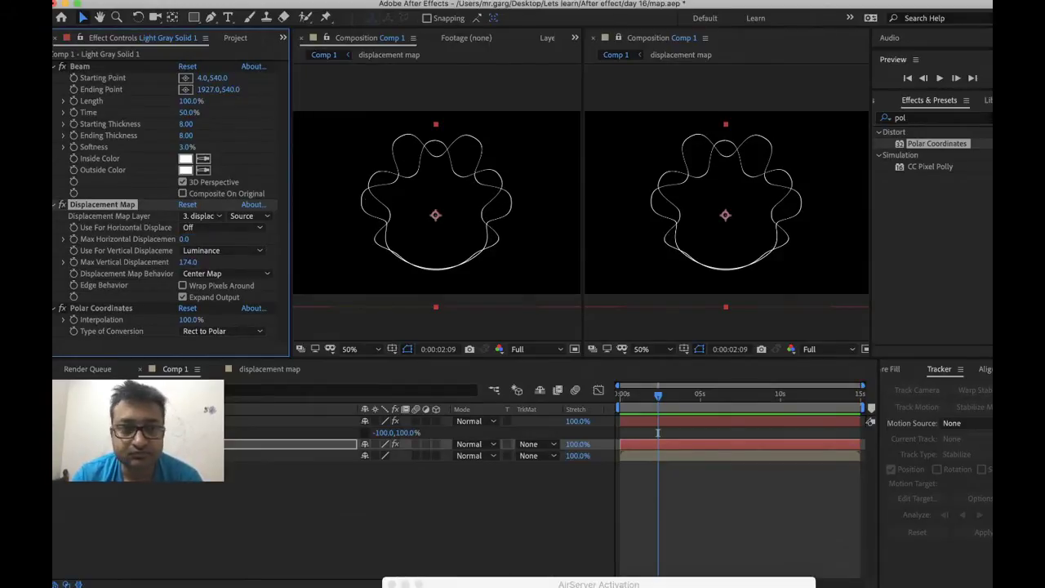
# Set the Beam effect's Softness to 0% on both the second and the top beam layers
pyautogui.click(184, 148)
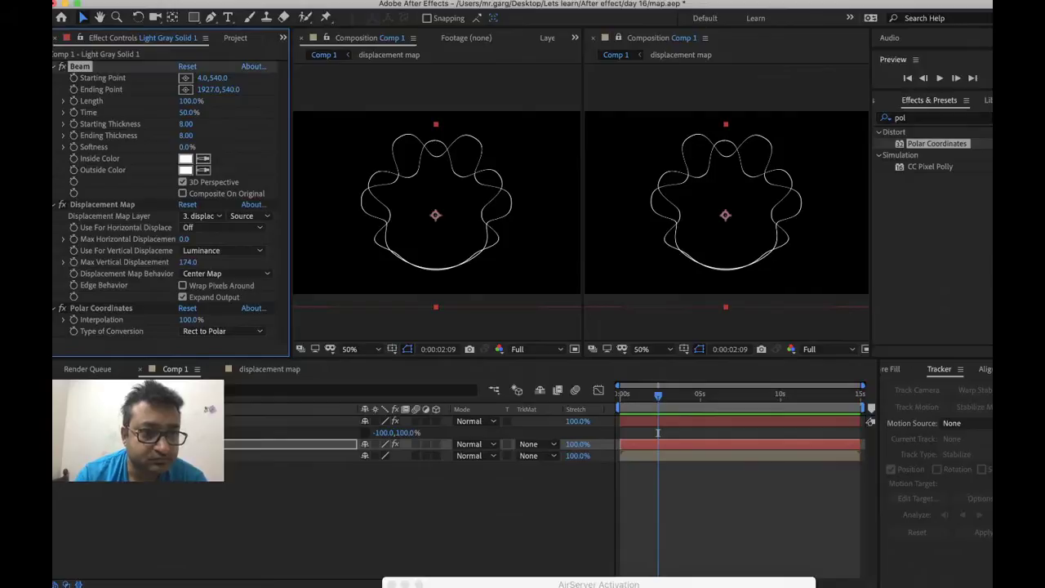
pyautogui.rightClick(177, 420)
pyautogui.press('Escape')
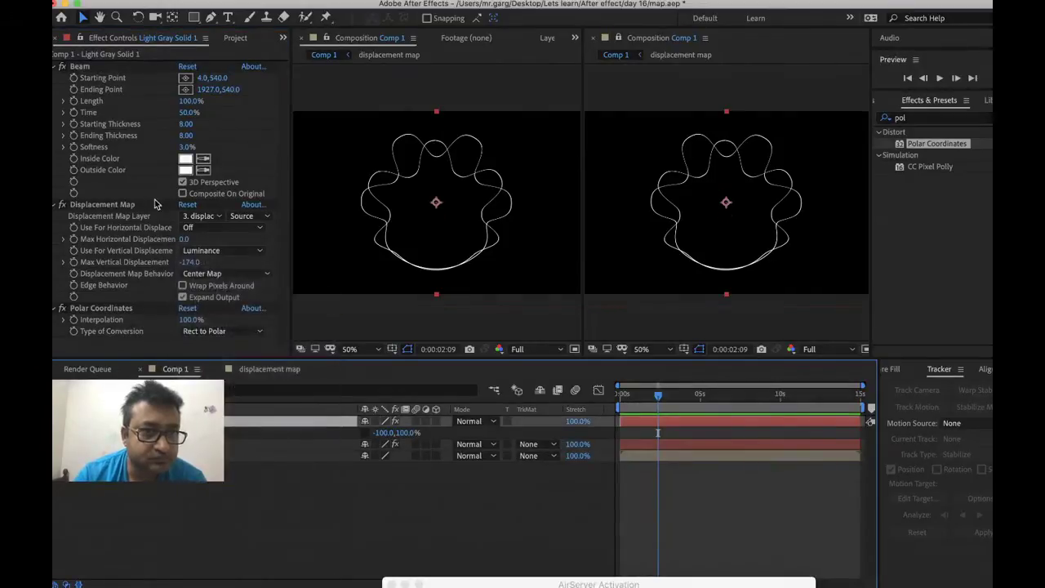
pyautogui.click(177, 152)
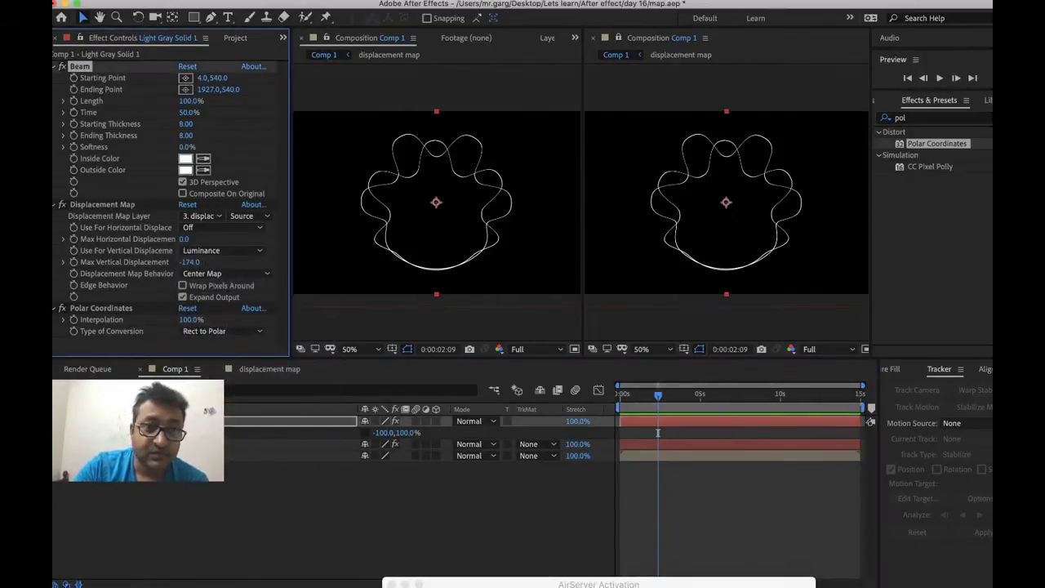
# Try a Beam Time of 0% on the top beam layer and return it to 50%
pyautogui.moveTo(190, 112); pyautogui.dragTo(122, 109)
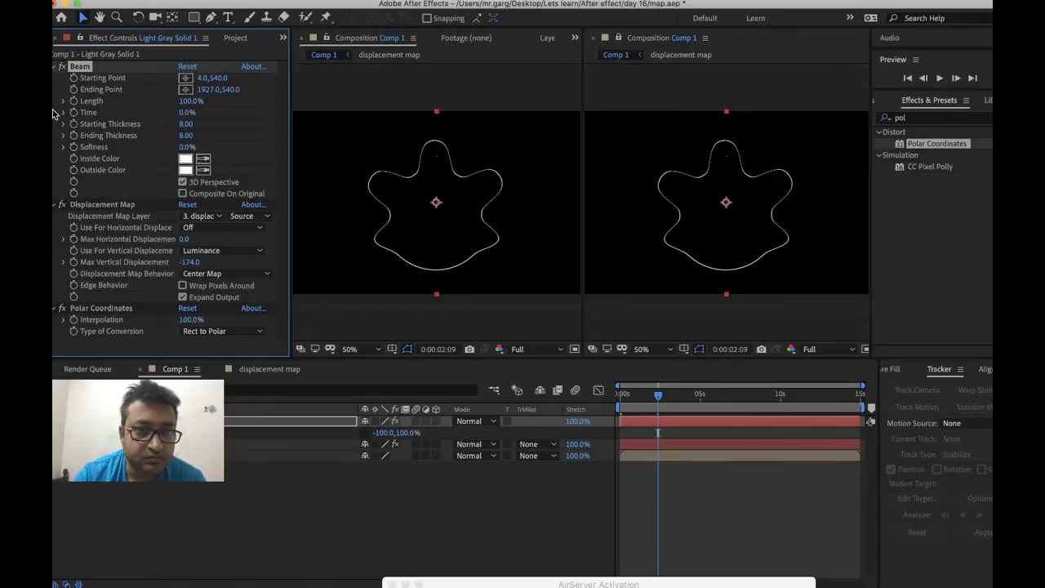
pyautogui.click(186, 113)
pyautogui.write('50')
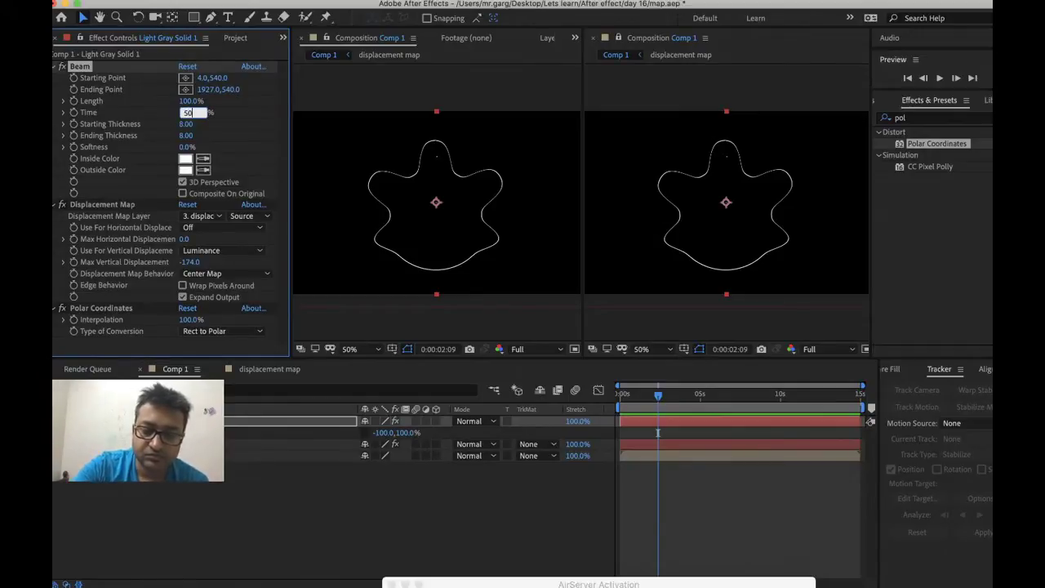
pyautogui.press('Return')
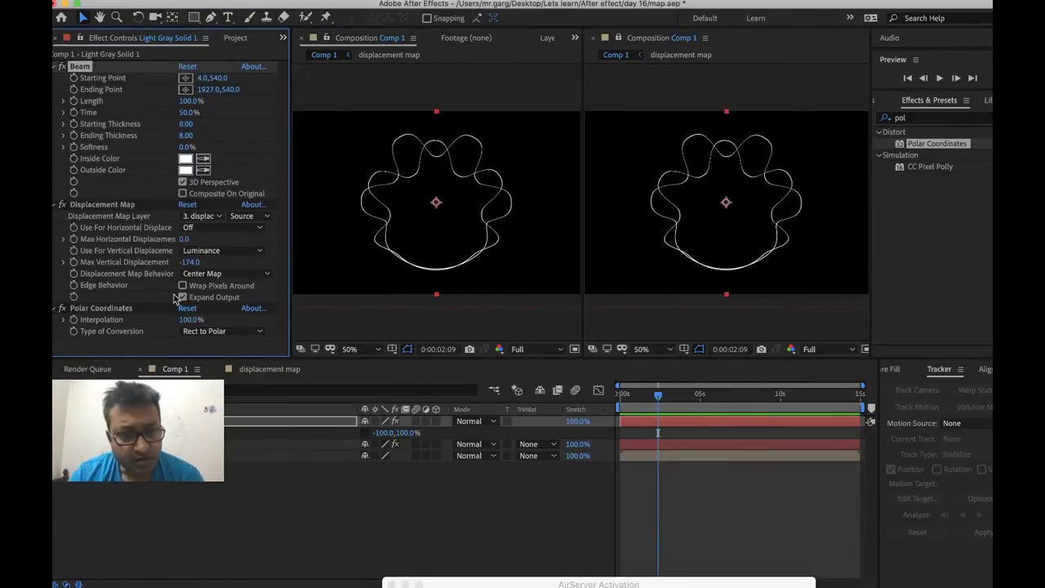
# In the displacement map composition, widen the grey layer's rectangular mask on both sides so it covers the inner stripes
pyautogui.click(269, 368)
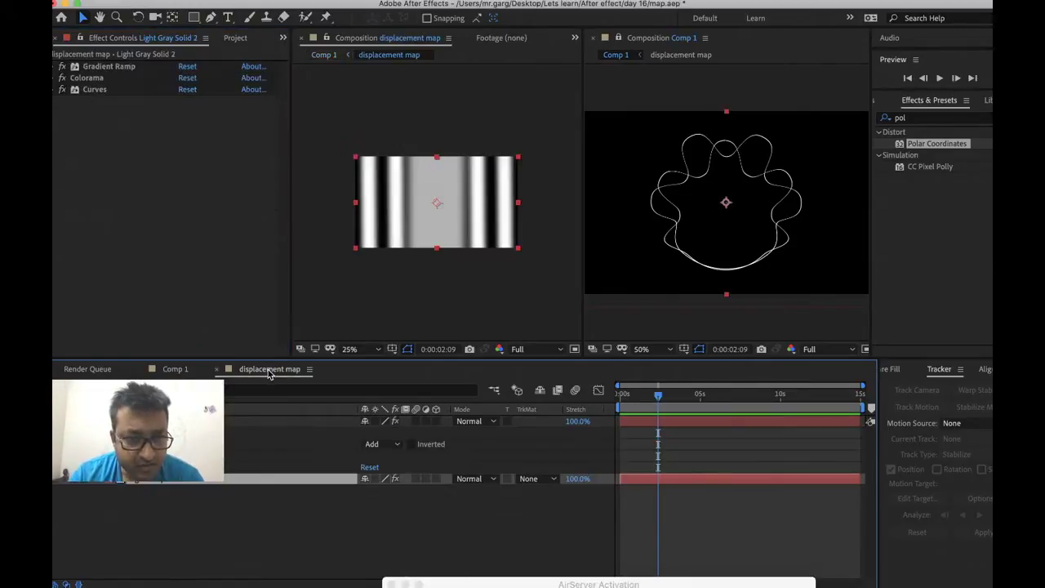
pyautogui.rightClick(241, 418)
pyautogui.press('Escape')
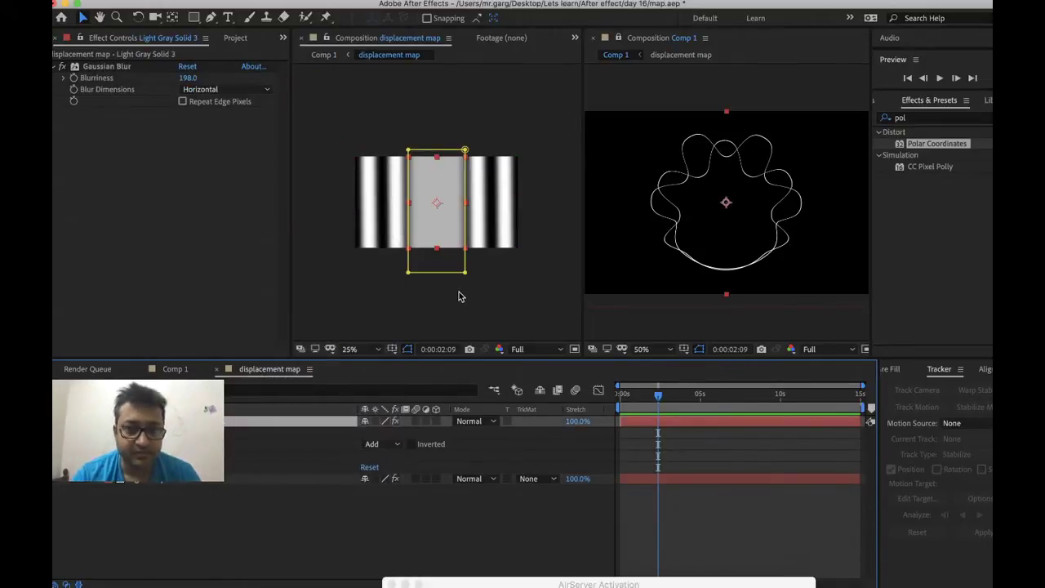
pyautogui.click(462, 276)
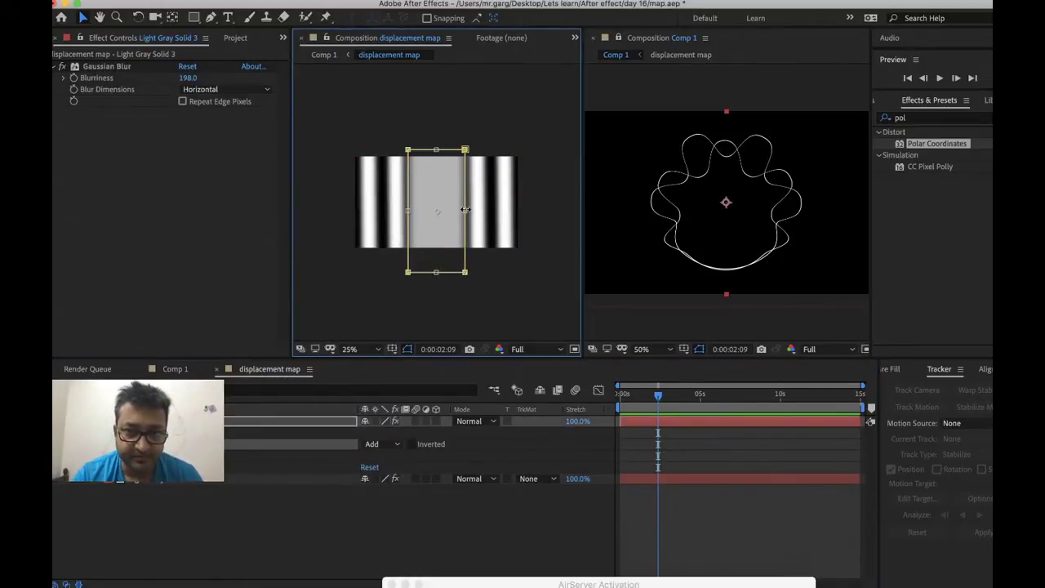
pyautogui.moveTo(463, 210); pyautogui.dragTo(395, 213)
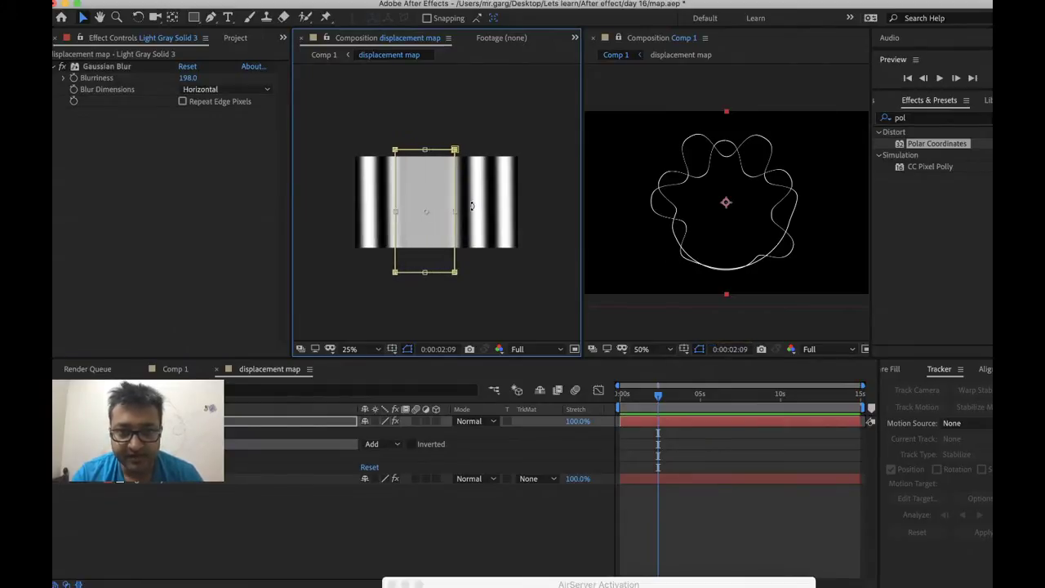
pyautogui.moveTo(455, 212); pyautogui.dragTo(479, 214)
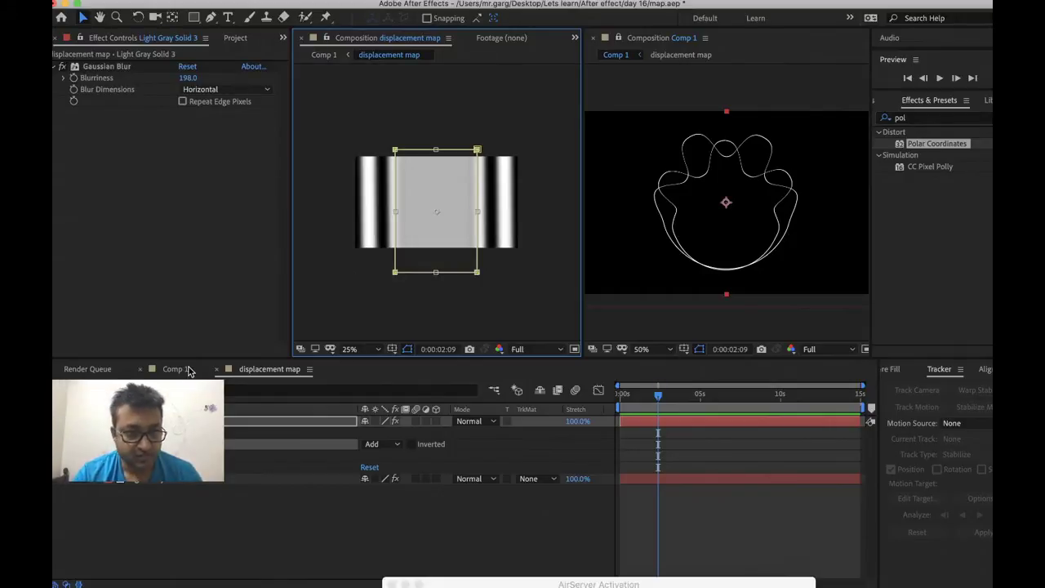
# In Comp 1, copy the second beam layer's Position of 956.0, 616.0 onto the top beam layer
pyautogui.click(174, 369)
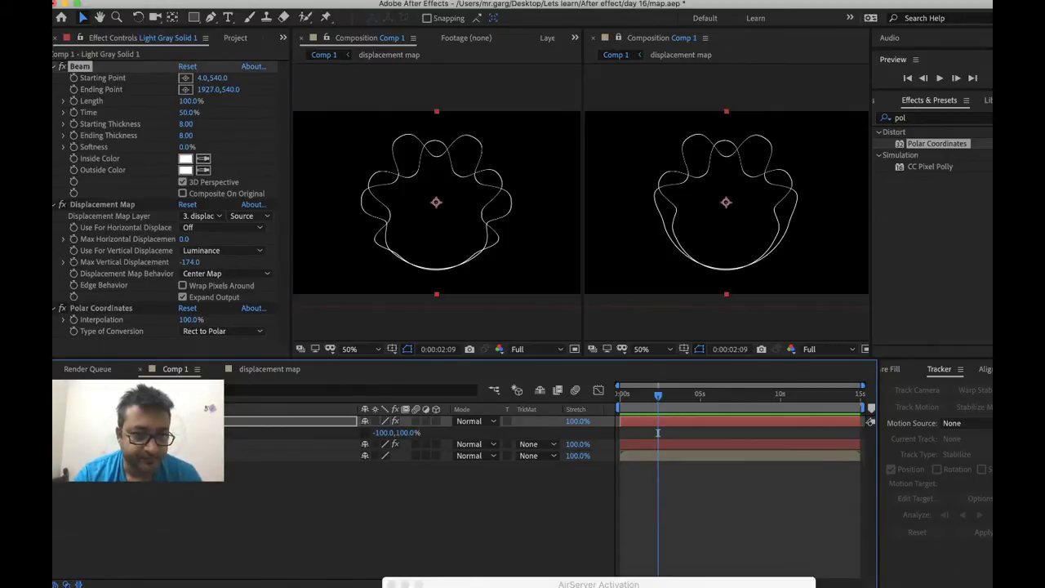
pyautogui.click(163, 444)
pyautogui.press('p')
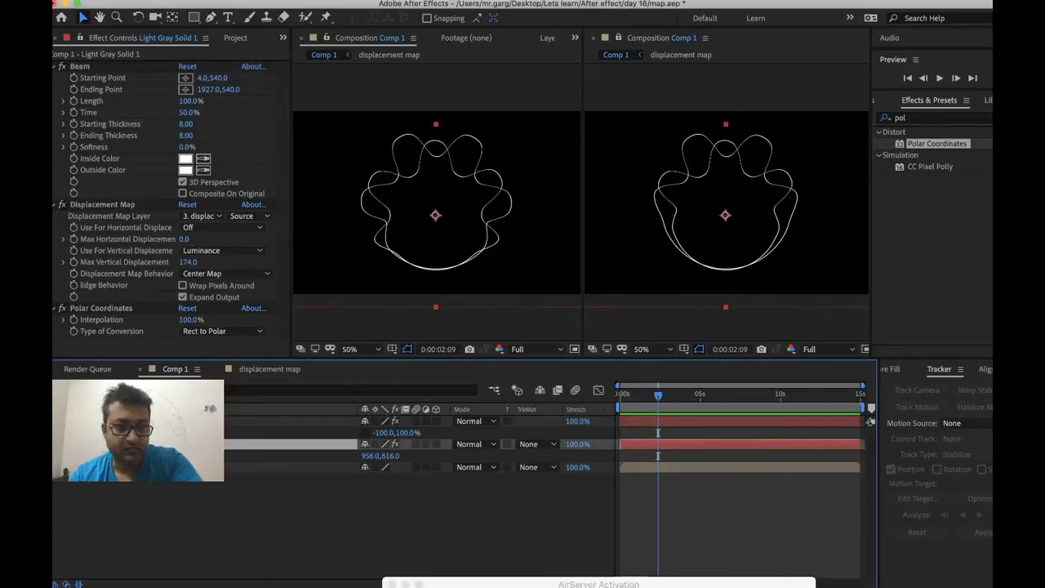
pyautogui.press('Return')
pyautogui.rightClick(166, 421)
pyautogui.click(164, 422)
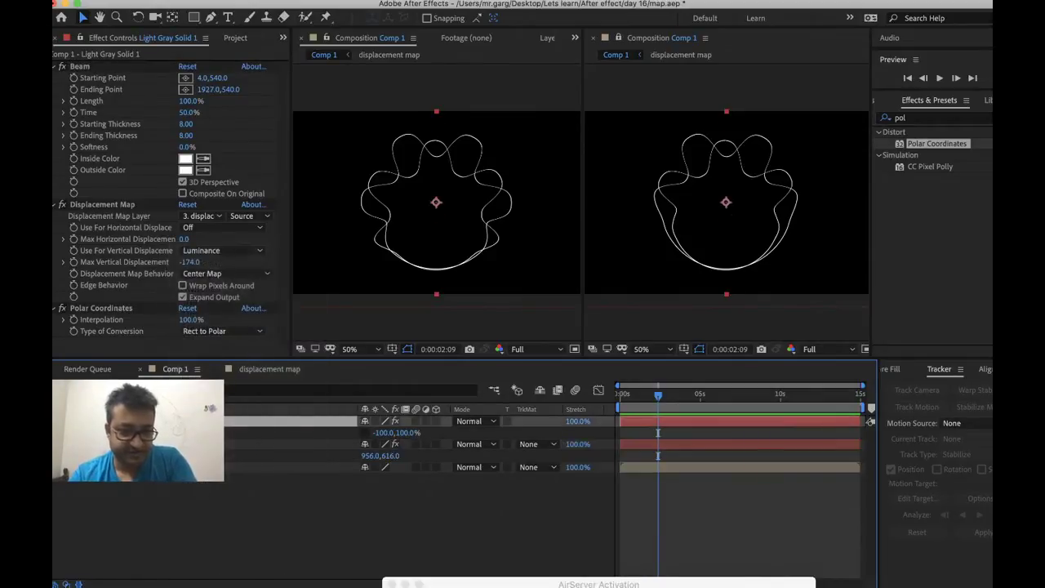
pyautogui.press('super+v')
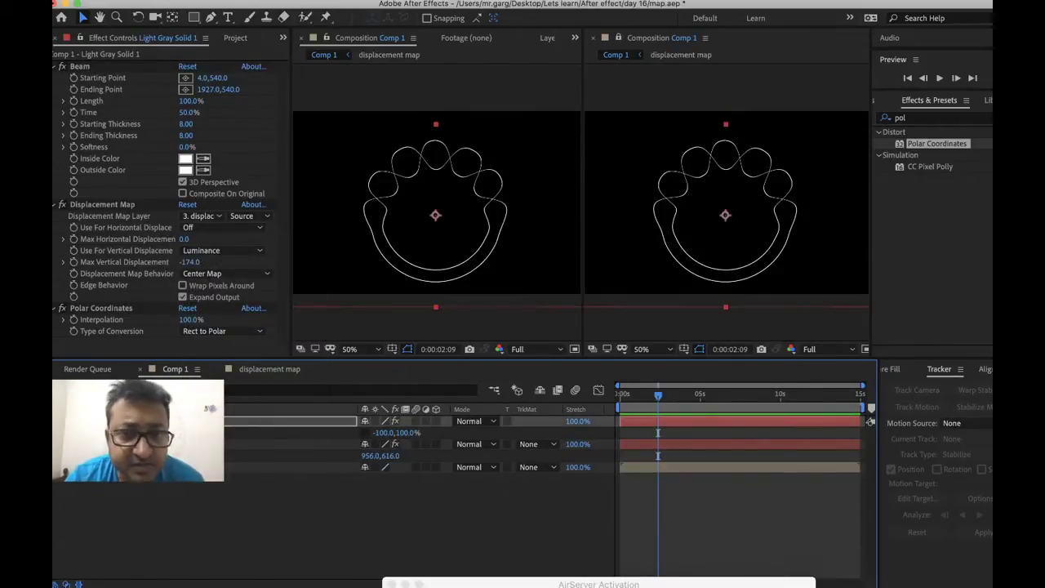
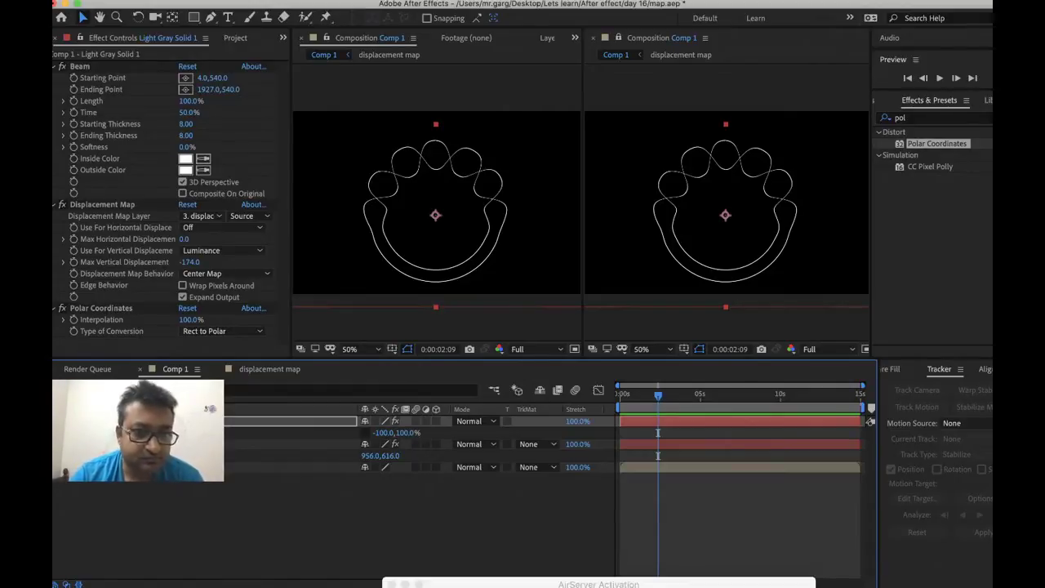
# Replace the top beam layer with a duplicate of the second beam layer and show the duplicate's Scale
pyautogui.rightClick(157, 421)
pyautogui.click(359, 399)
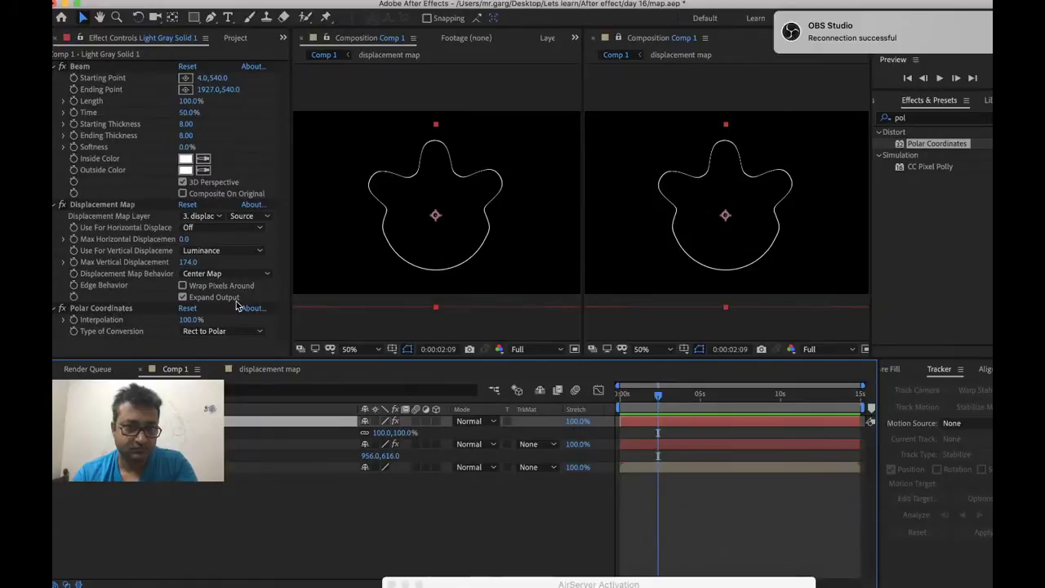
# Try a Max Vertical Displacement of -174 on the top beam layer and undo the change
pyautogui.rightClick(188, 263)
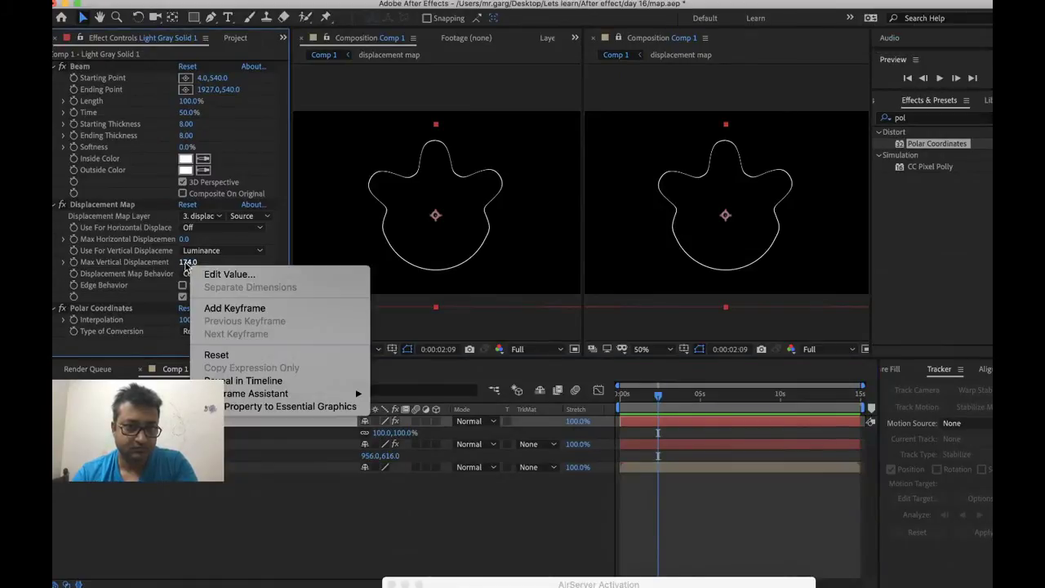
pyautogui.press('Escape')
pyautogui.click(189, 263)
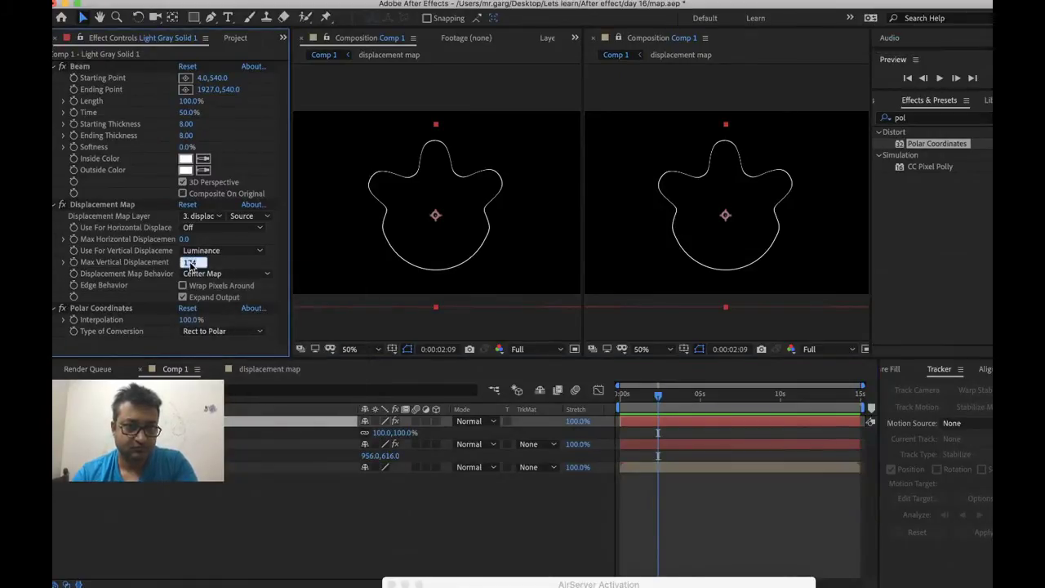
pyautogui.click(184, 262)
pyautogui.write('-')
pyautogui.press('Return')
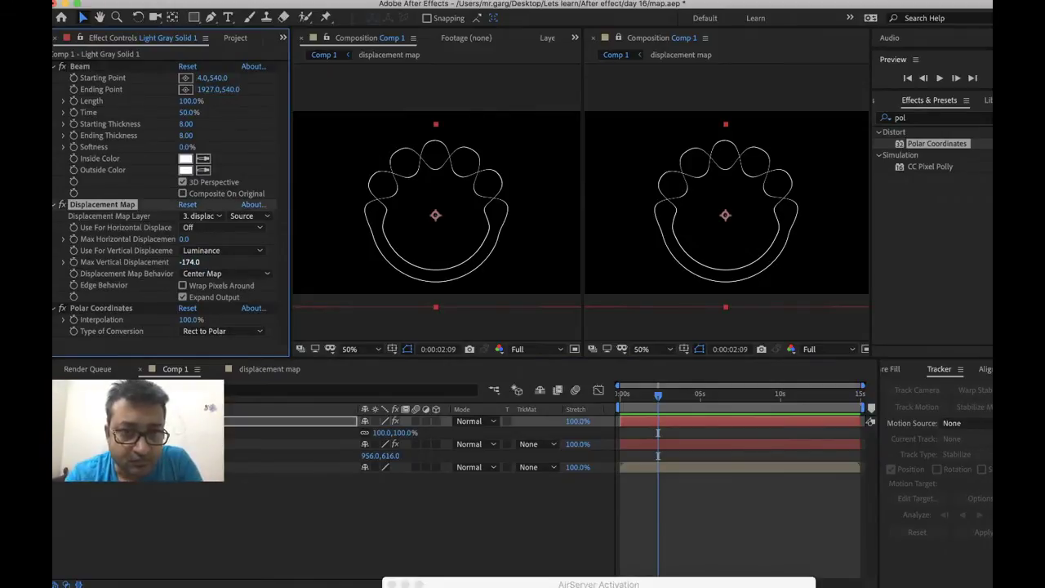
pyautogui.press('super+z')
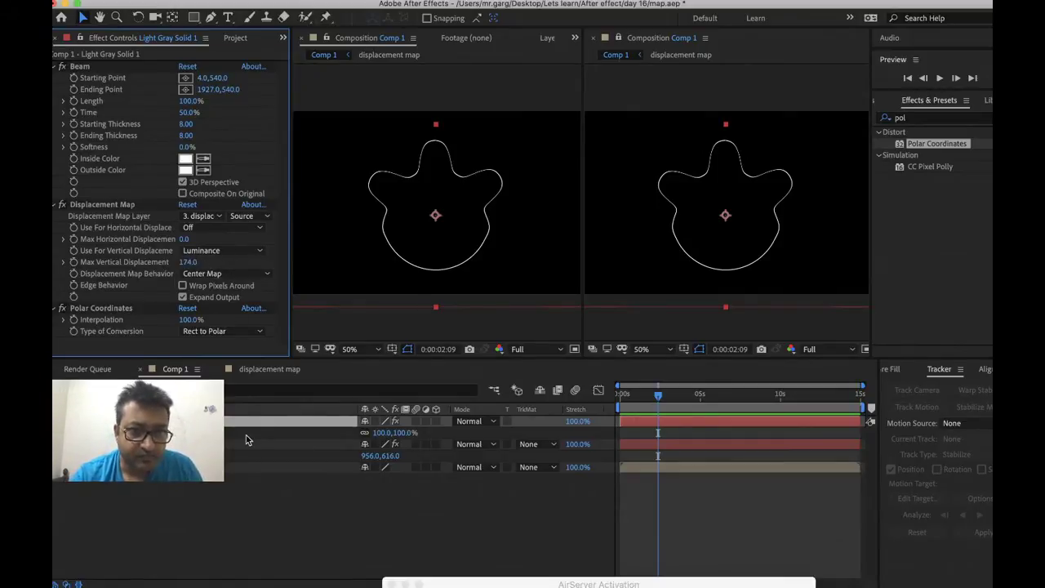
# Unlink the top beam layer's Scale proportions, try flipping it horizontally with a width of -100%, and undo the flip
pyautogui.click(359, 439)
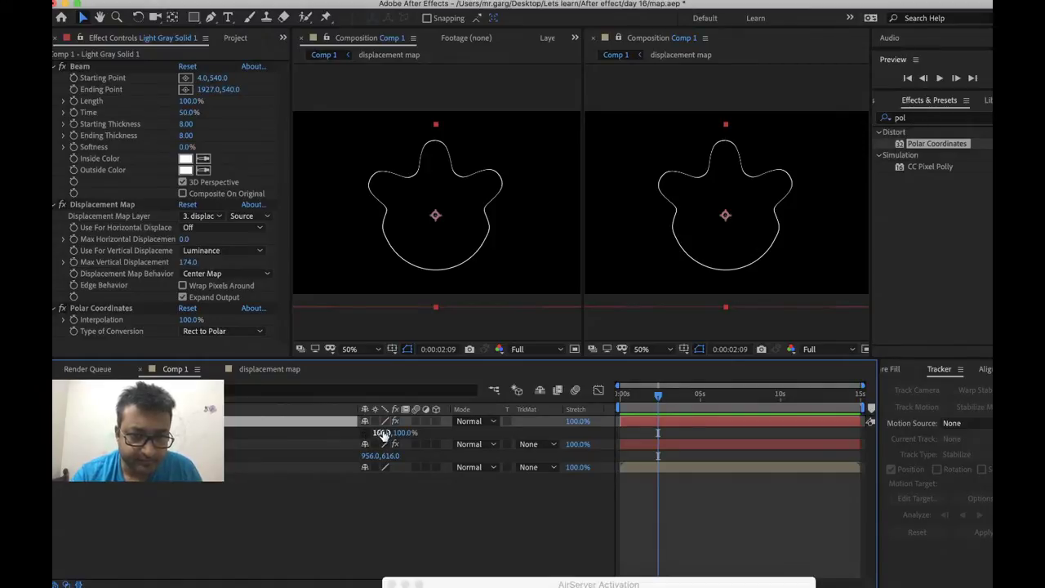
pyautogui.rightClick(382, 434)
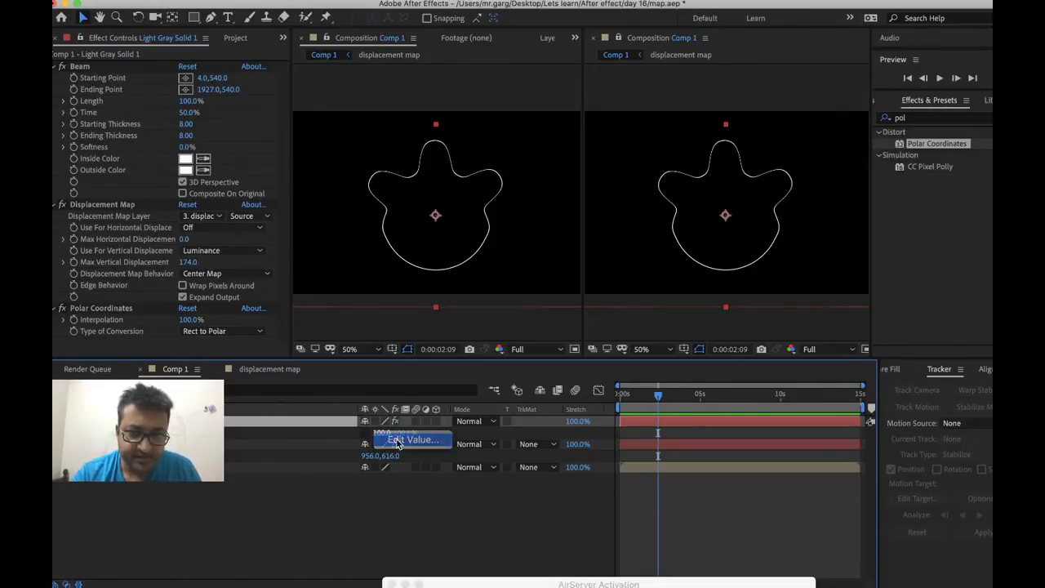
pyautogui.click(397, 441)
pyautogui.press('Left')
pyautogui.write('-')
pyautogui.press('Return')
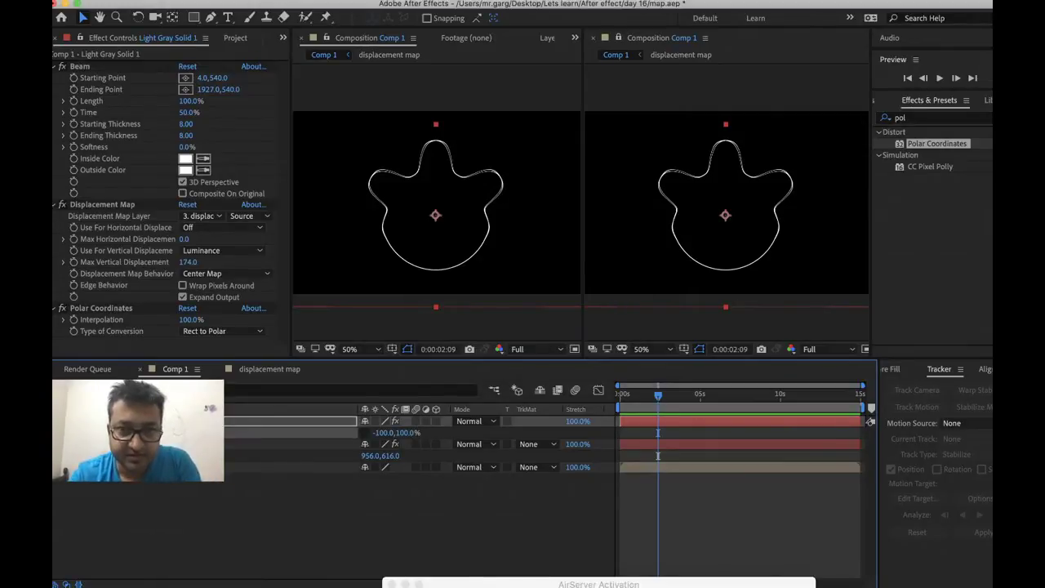
pyautogui.press('super+z')
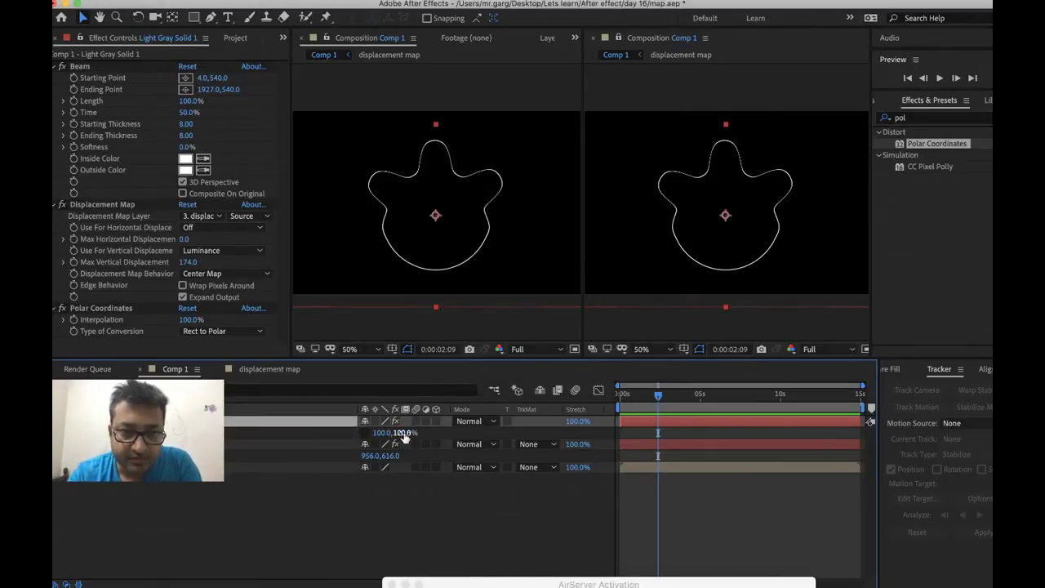
# Try flipping the top beam layer vertically with a Scale height of -100% and undo the flip
pyautogui.rightClick(405, 439)
pyautogui.click(404, 440)
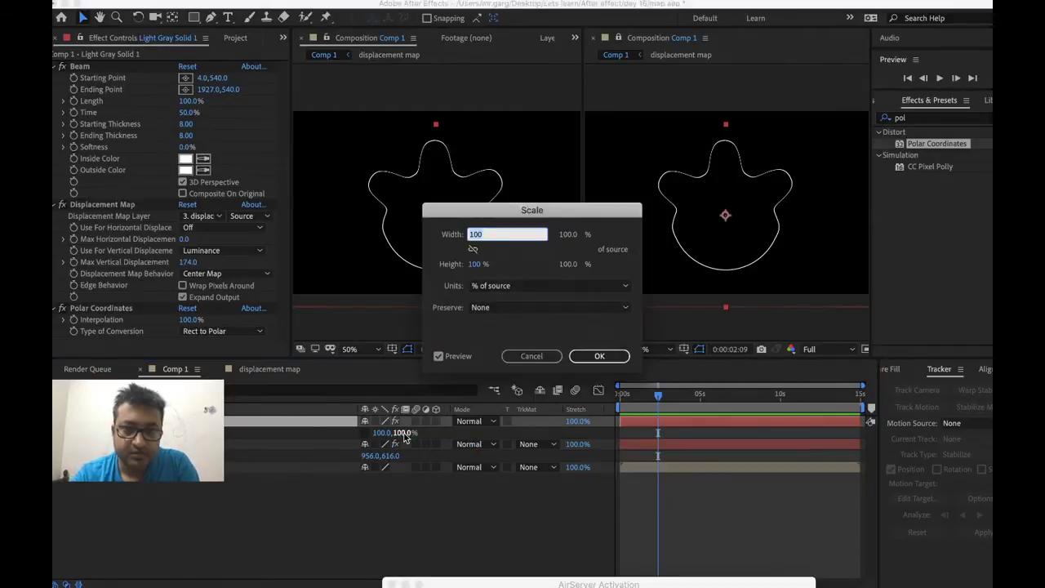
pyautogui.press('Tab')
pyautogui.write('-100')
pyautogui.press('Return')
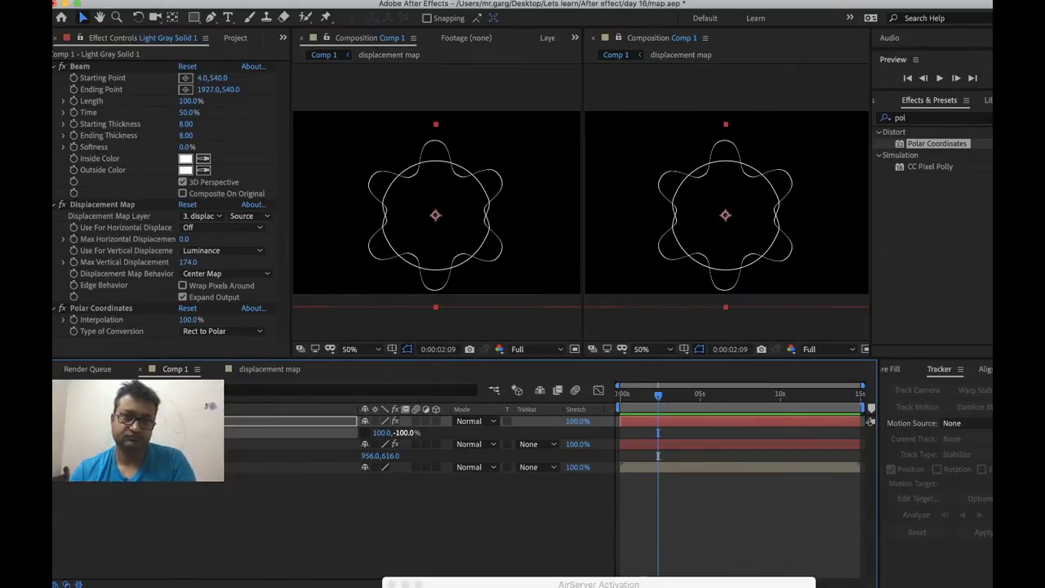
pyautogui.press('Return')
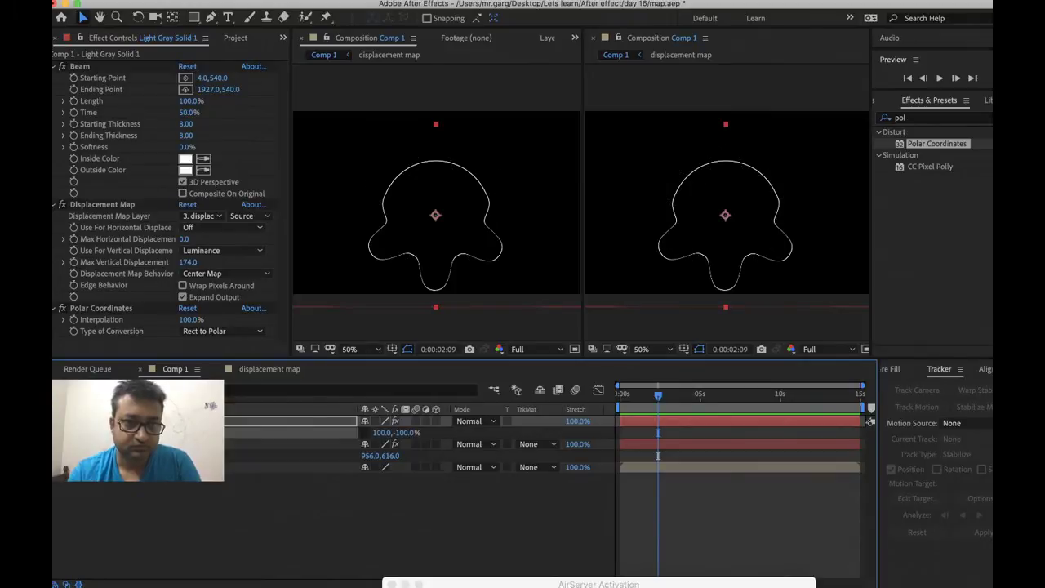
pyautogui.press('super+z')
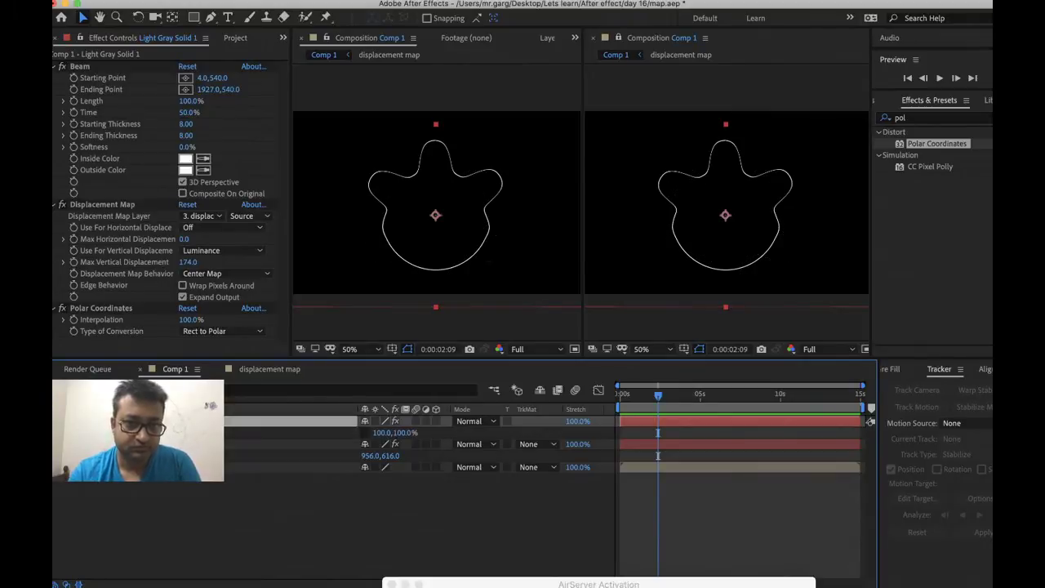
# Set the top beam layer's Max Vertical Displacement to -174 so its wave mirrors the second beam layer's
pyautogui.click(192, 277)
pyautogui.click(191, 279)
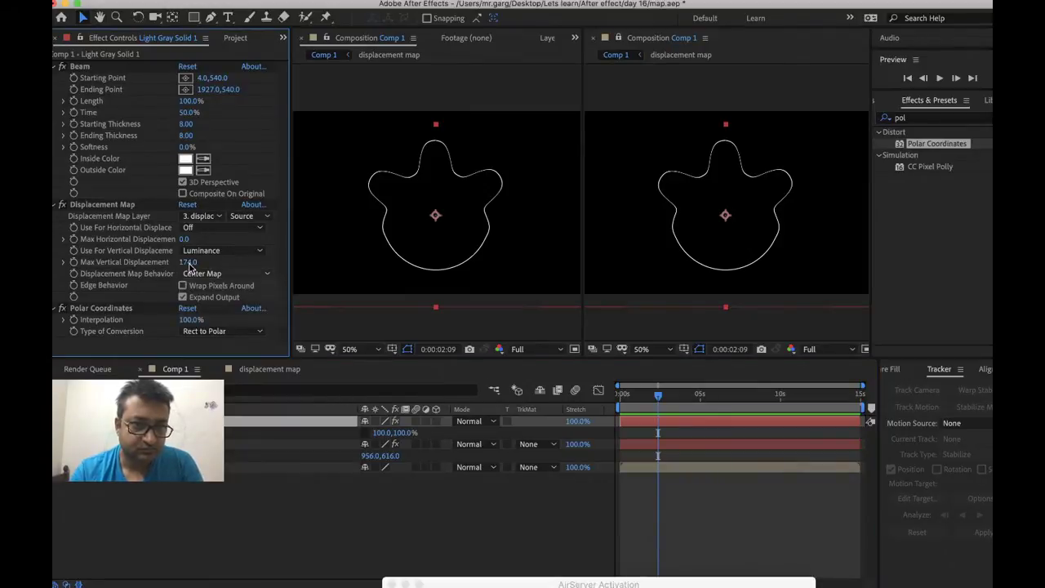
pyautogui.rightClick(188, 263)
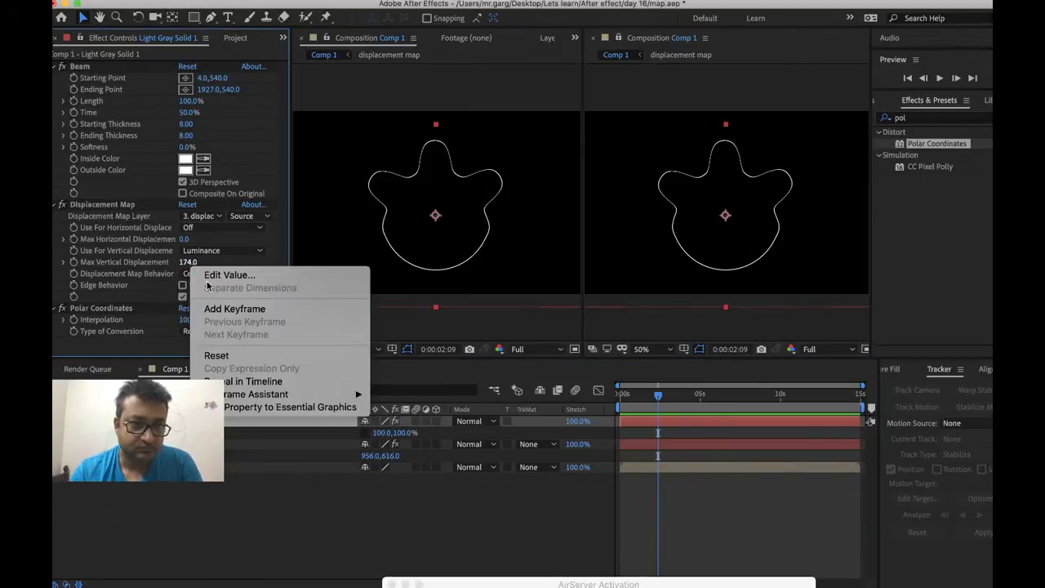
pyautogui.click(217, 274)
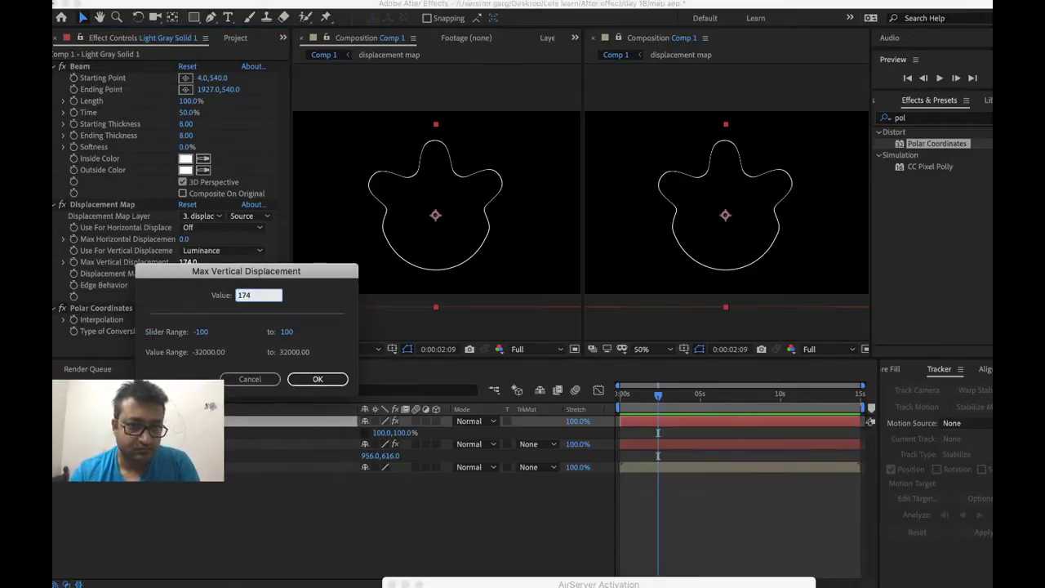
pyautogui.press('Home')
pyautogui.write('-')
pyautogui.press('Return')
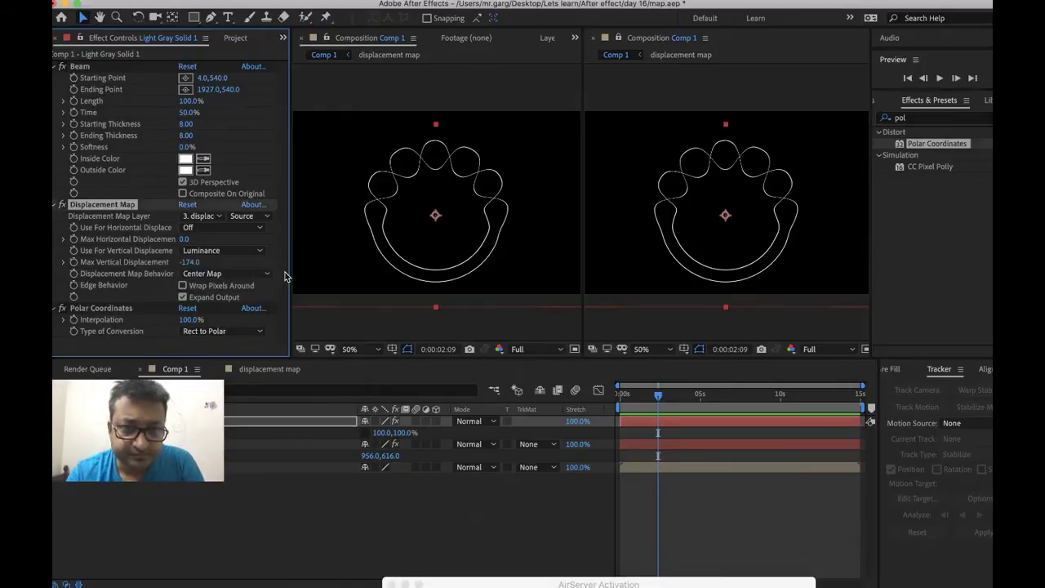
# Show the Scale property of the second beam layer in place of its Position
pyautogui.click(230, 506)
pyautogui.rightClick(178, 443)
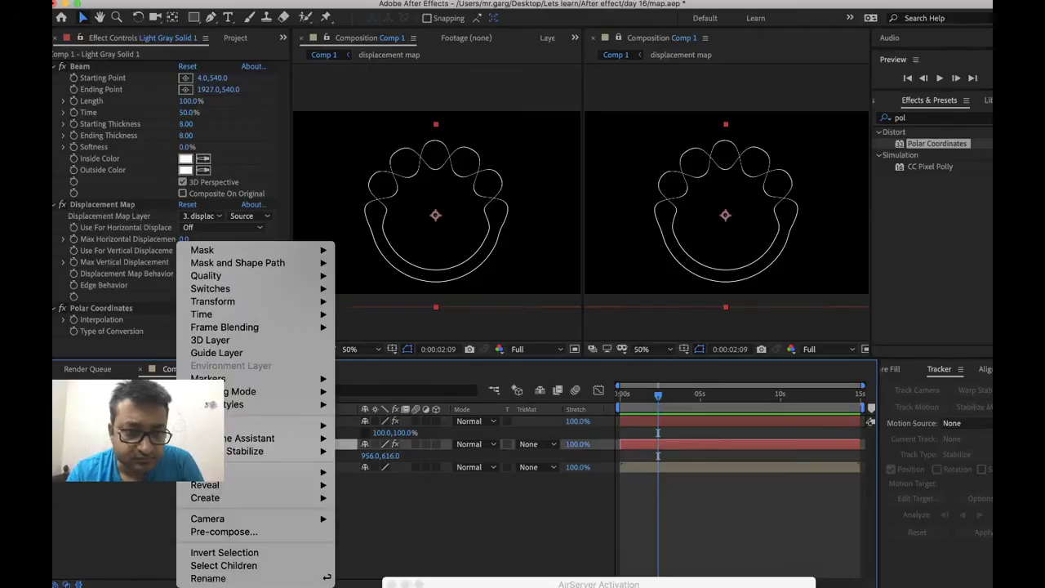
pyautogui.press('Escape')
pyautogui.press('s')
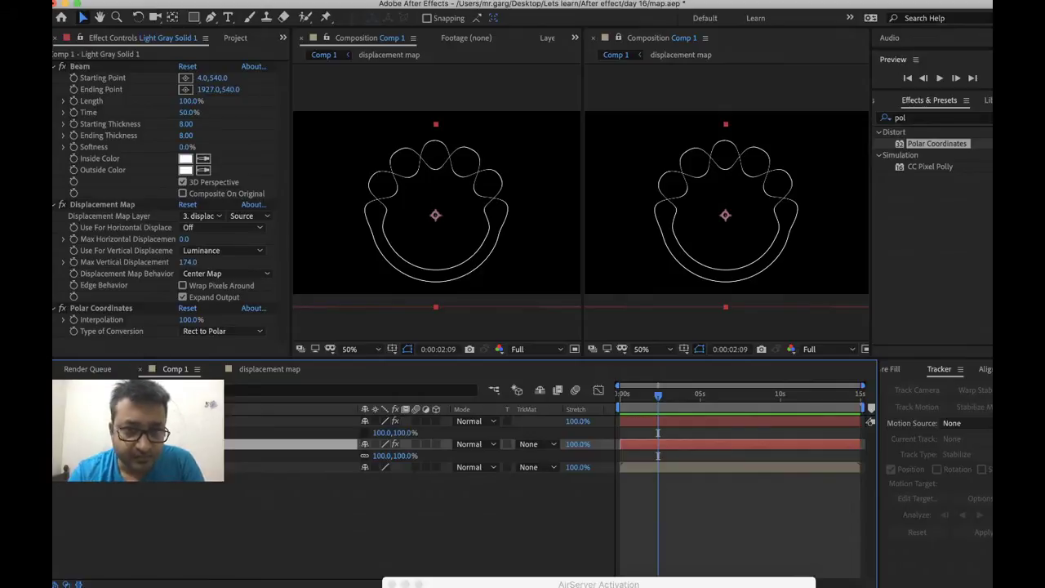
# Try a uniform Scale of 120% on the top beam layer and undo the enlargement
pyautogui.rightClick(380, 432)
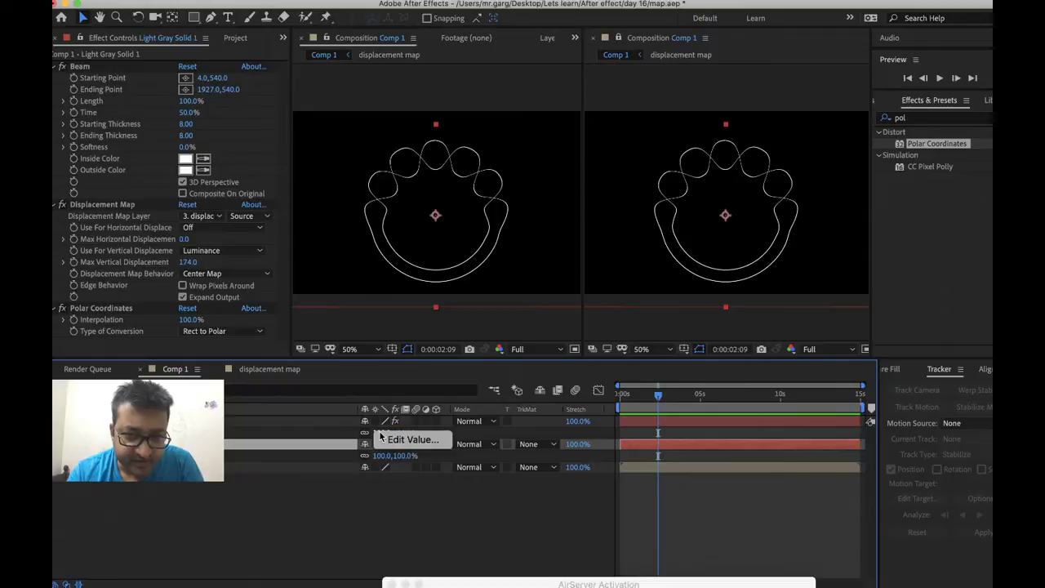
pyautogui.click(392, 443)
pyautogui.write('10')
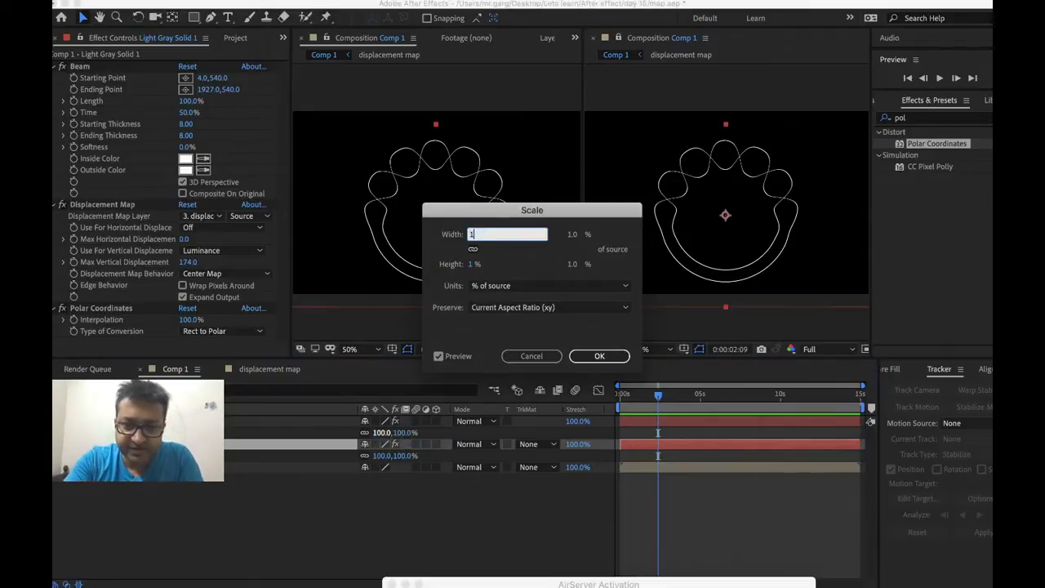
pyautogui.press('Return')
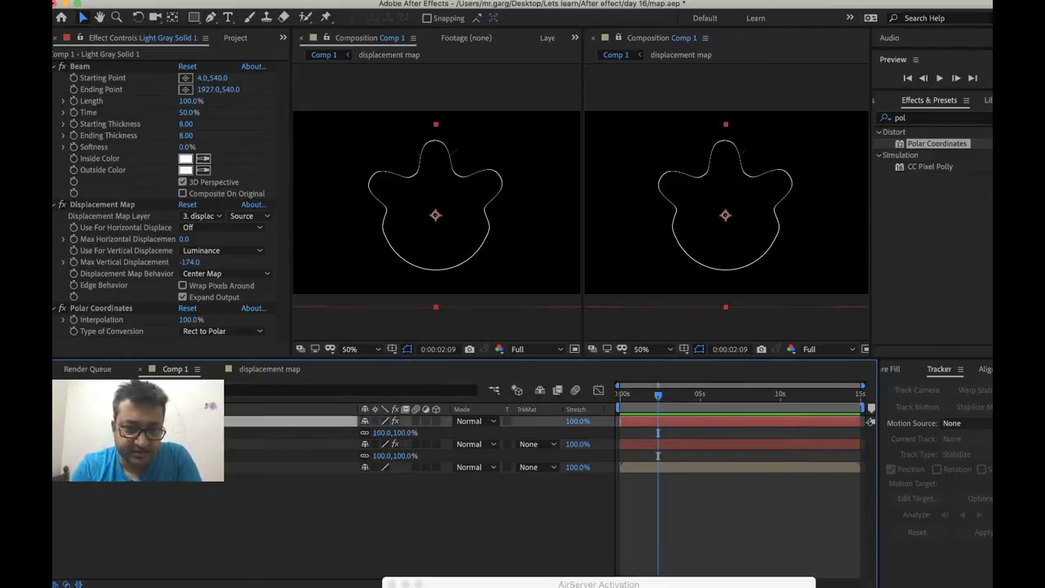
pyautogui.rightClick(382, 434)
pyautogui.click(389, 440)
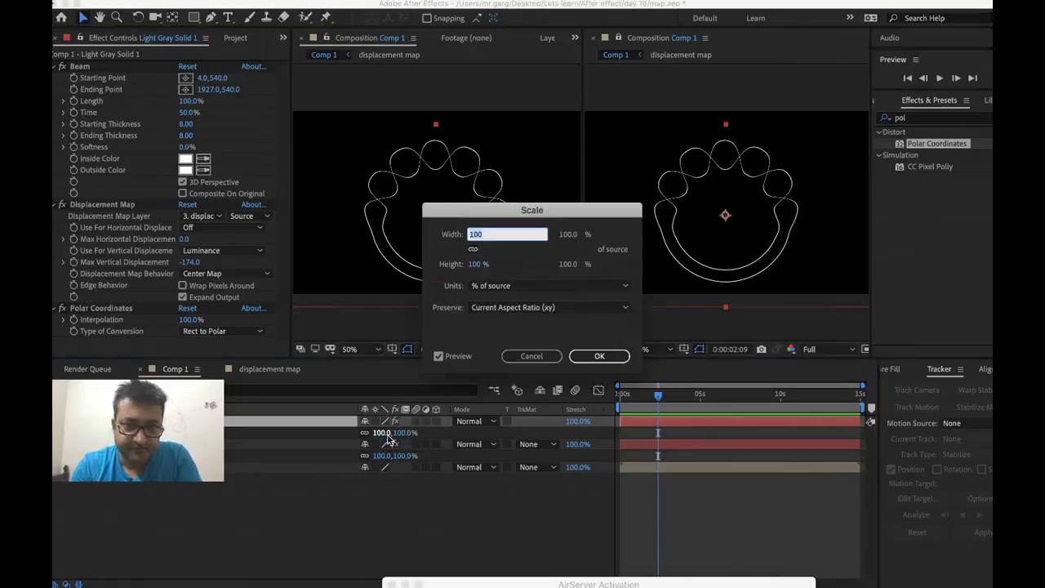
pyautogui.write('120')
pyautogui.press('Return')
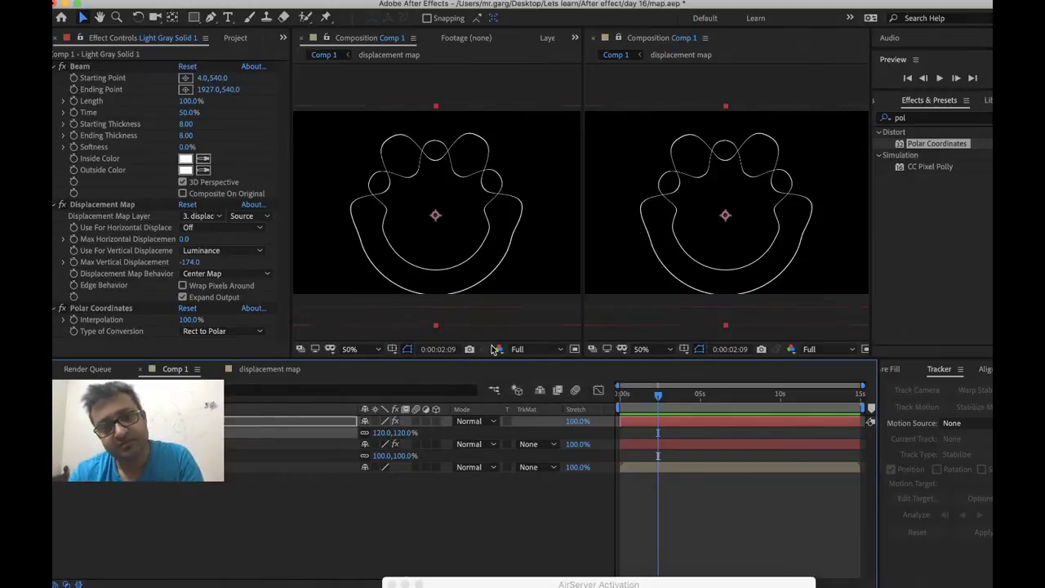
pyautogui.press('super+z')
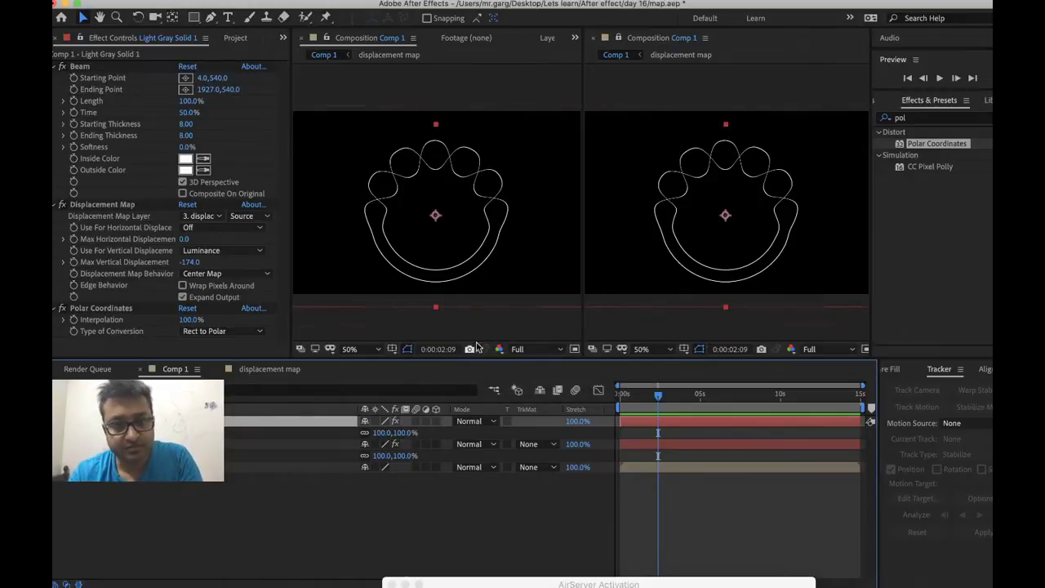
# Try uniform Scale values of 90% and 85% on the top beam layer to bring the two curves together
pyautogui.rightClick(382, 432)
pyautogui.click(412, 439)
pyautogui.write('90')
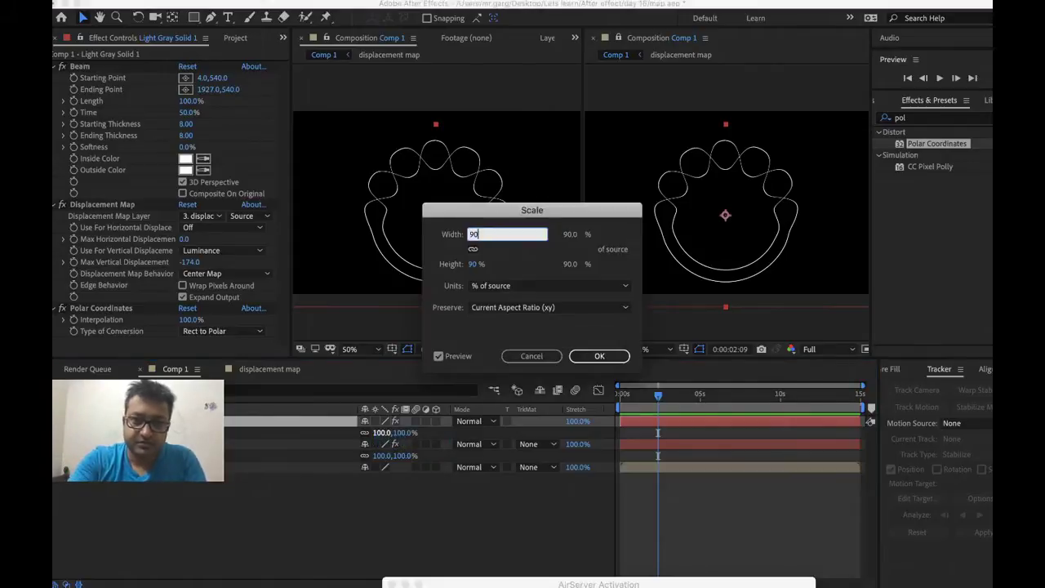
pyautogui.press('Return')
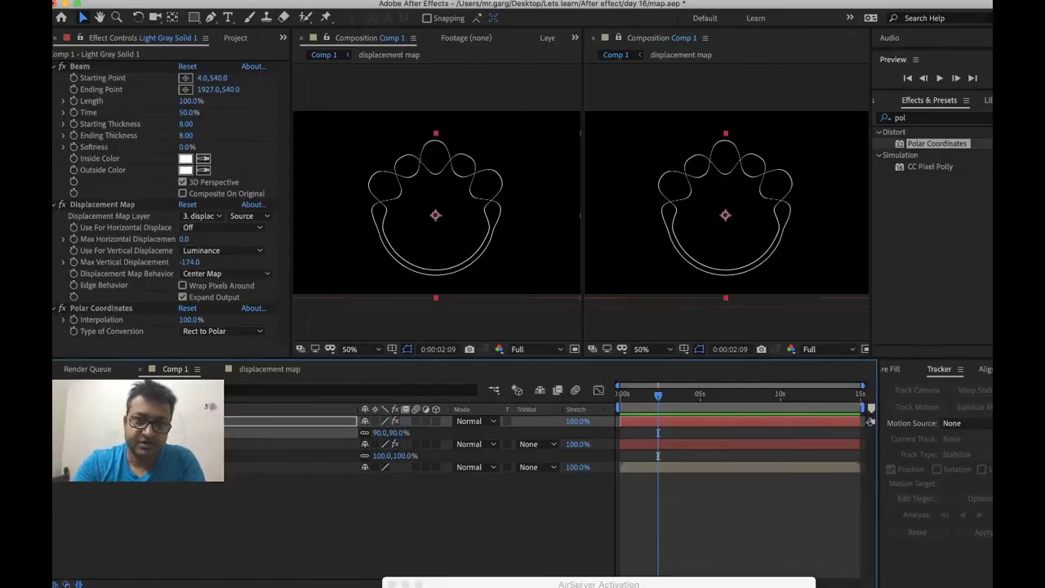
pyautogui.rightClick(381, 433)
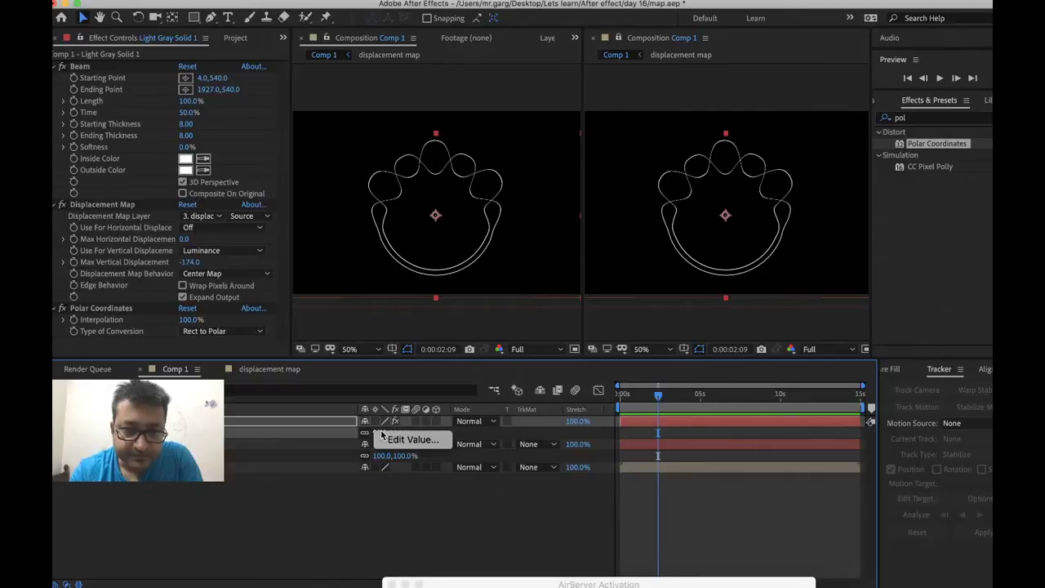
pyautogui.click(393, 438)
pyautogui.write('85')
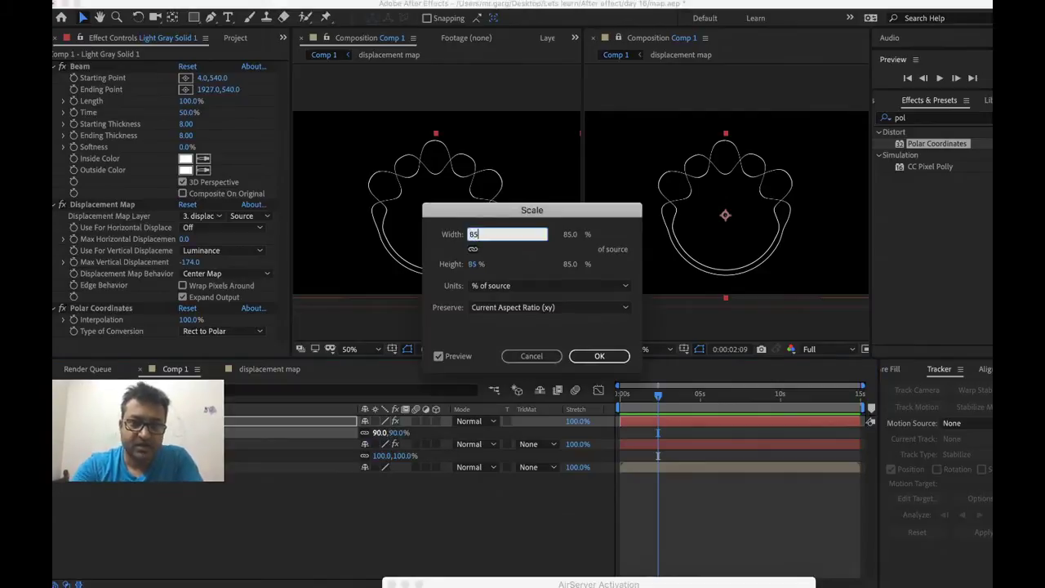
pyautogui.press('Return')
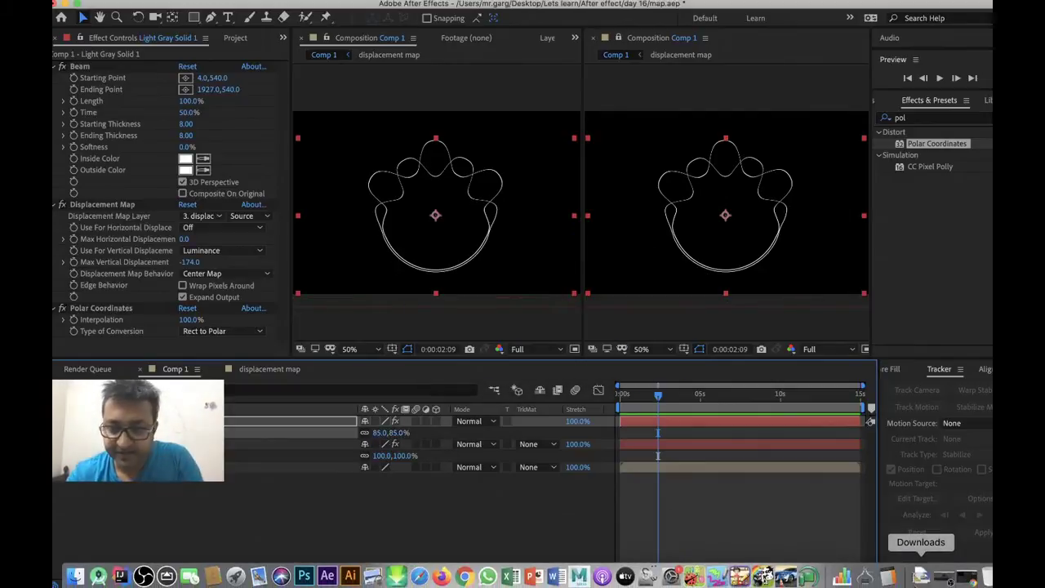
pyautogui.click(946, 580)
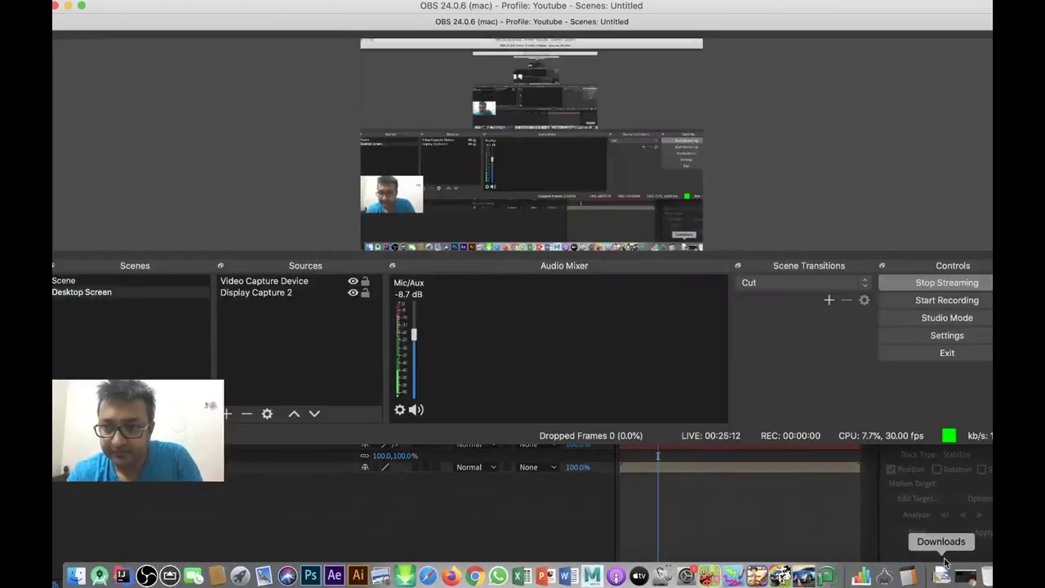
pyautogui.click(68, 6)
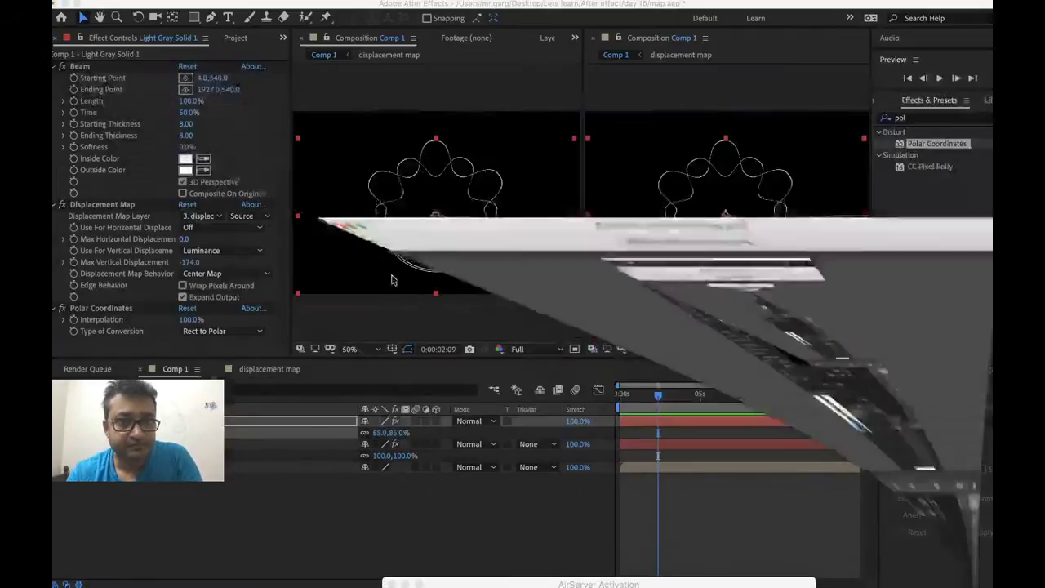
# Set the top beam layer's Scale to 82% in both dimensions so its curve meets the second beam's circle
pyautogui.click(376, 435)
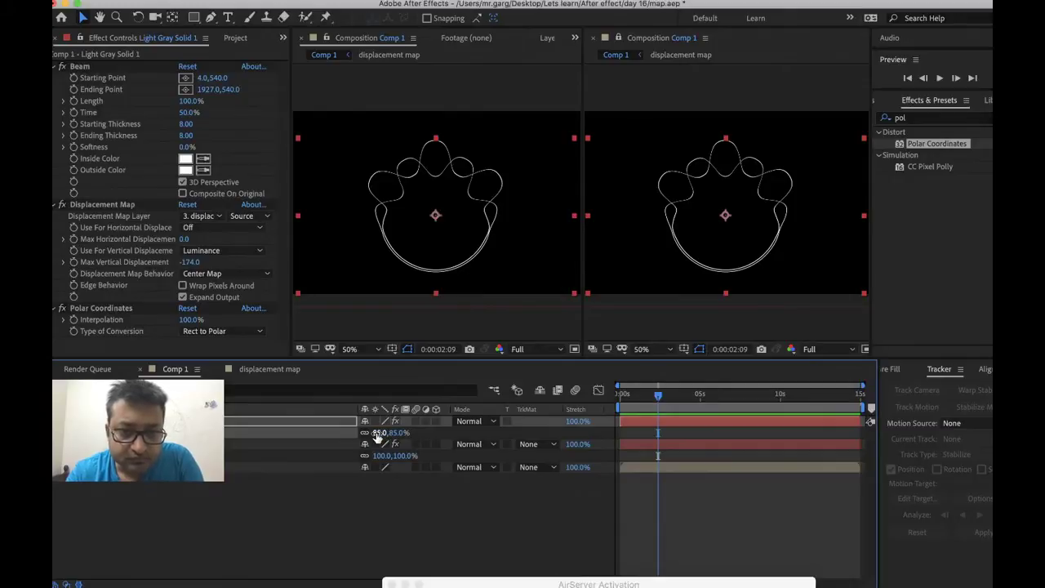
pyautogui.rightClick(393, 440)
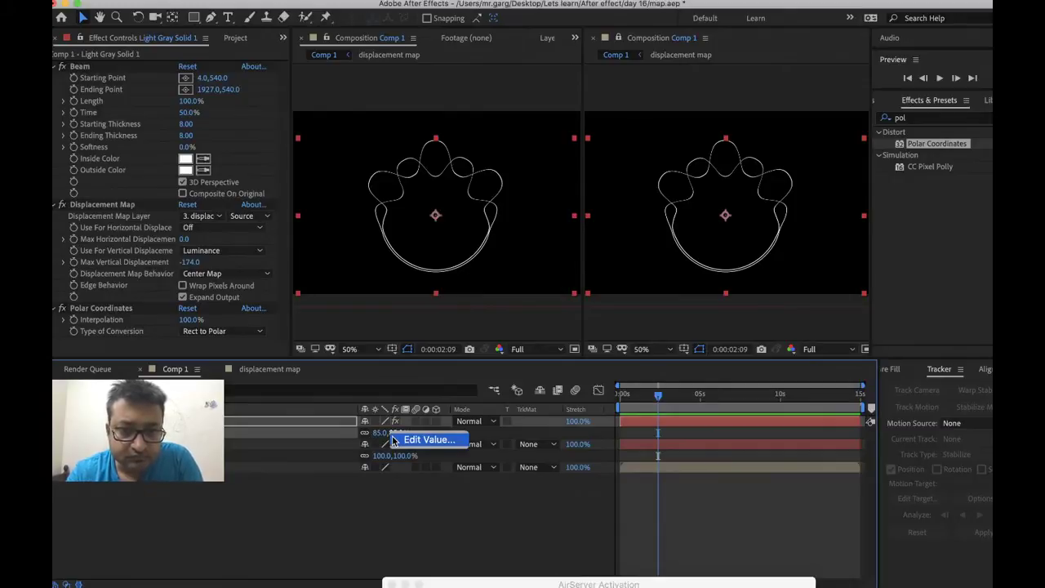
pyautogui.click(427, 437)
pyautogui.write('82')
pyautogui.press('Return')
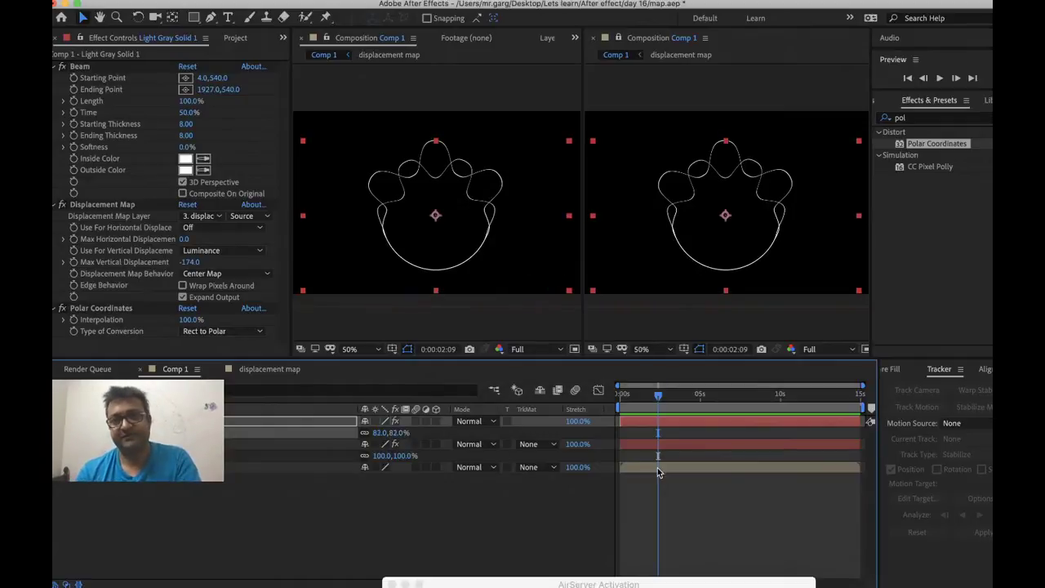
# Add a new light gray solid above the other layers in the displacement map composition and turn it into an adjustment layer
pyautogui.click(262, 369)
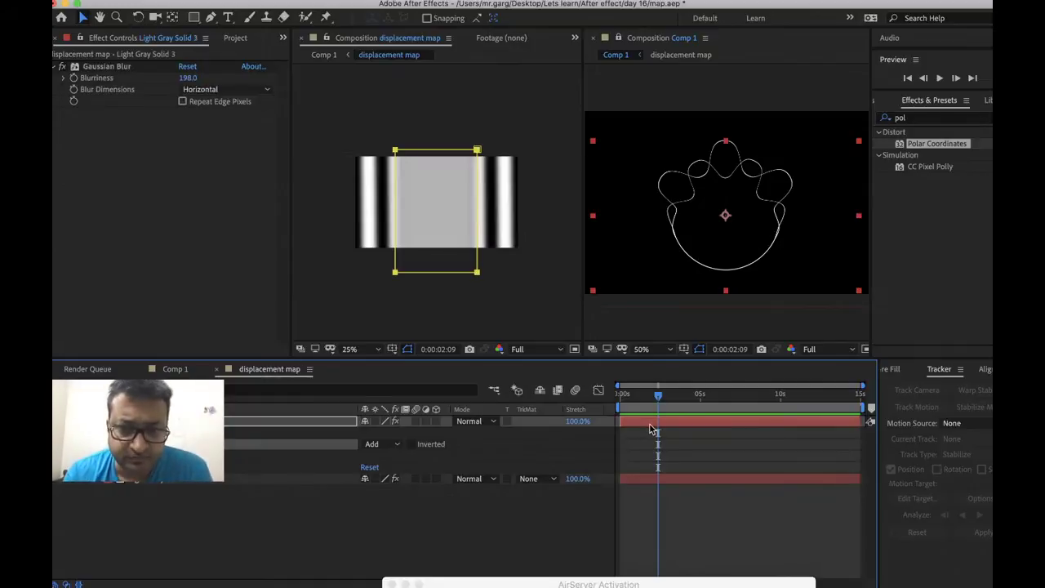
pyautogui.rightClick(683, 451)
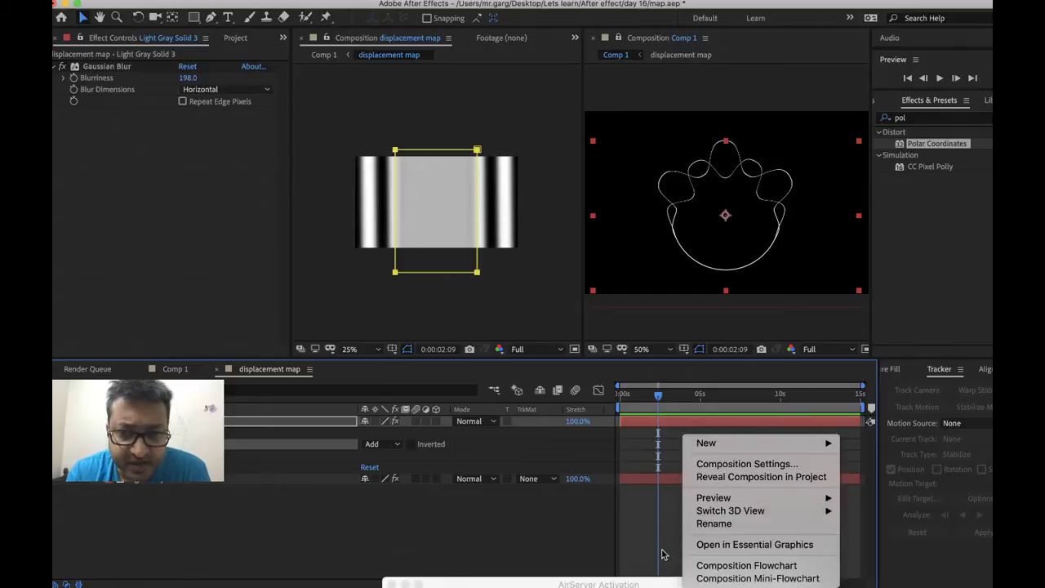
pyautogui.rightClick(642, 526)
pyautogui.click(641, 527)
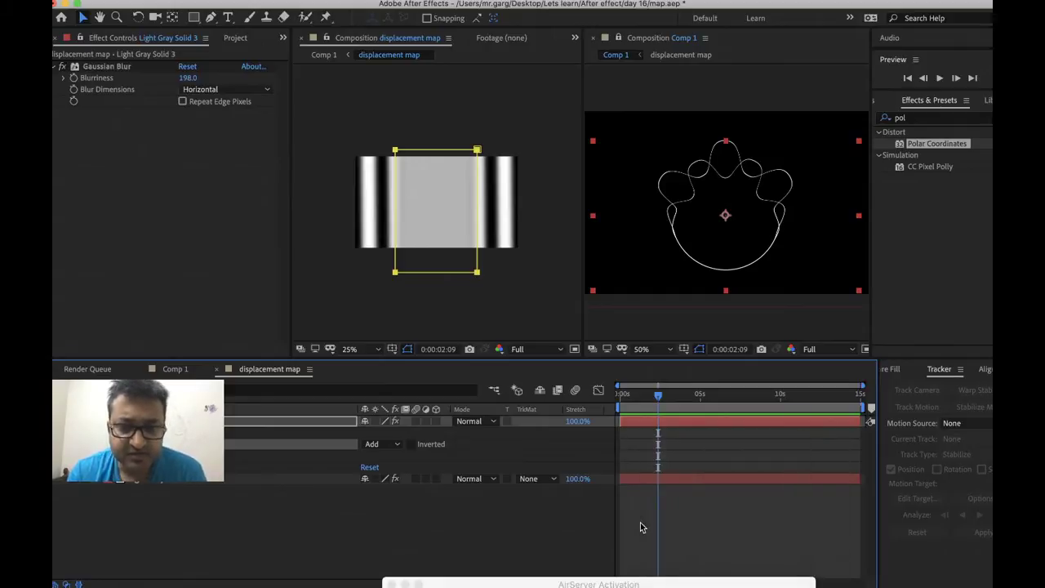
pyautogui.press('super+y')
pyautogui.press('Return')
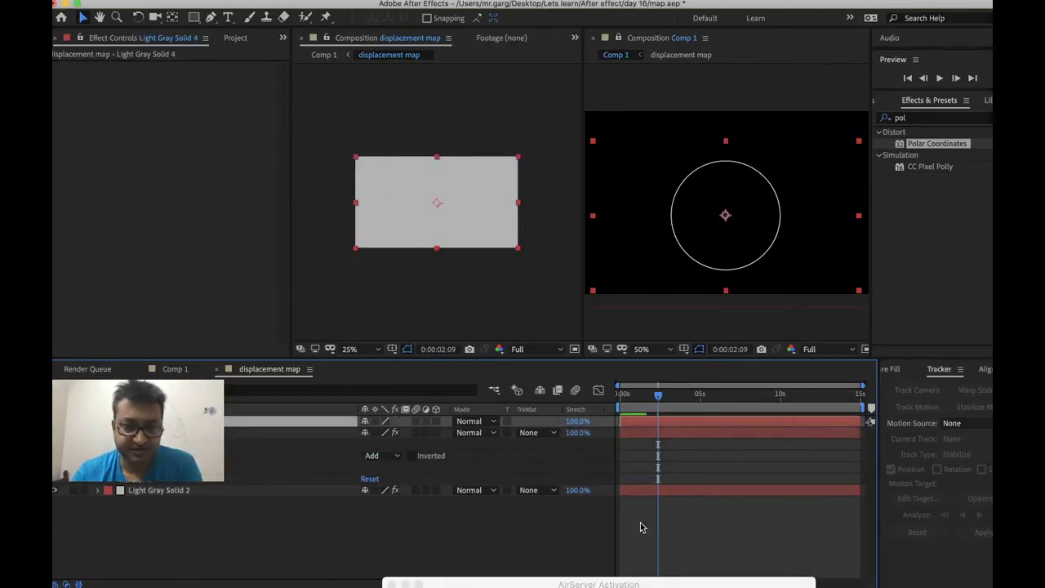
pyautogui.click(426, 421)
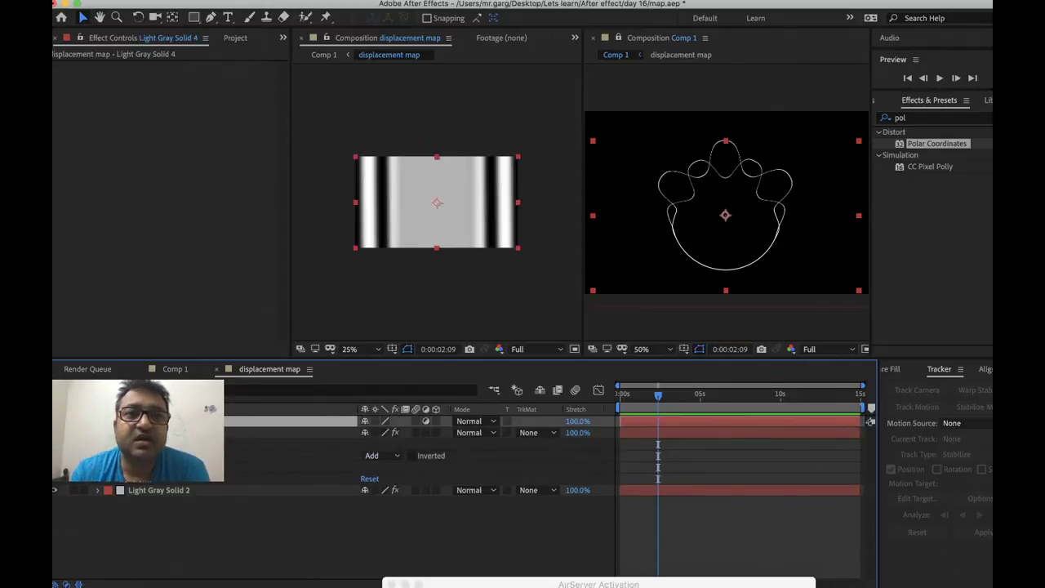
# Apply the Offset distortion effect to the new adjustment layer in the displacement map composition
pyautogui.click(331, 1)
pyautogui.moveTo(384, 151)
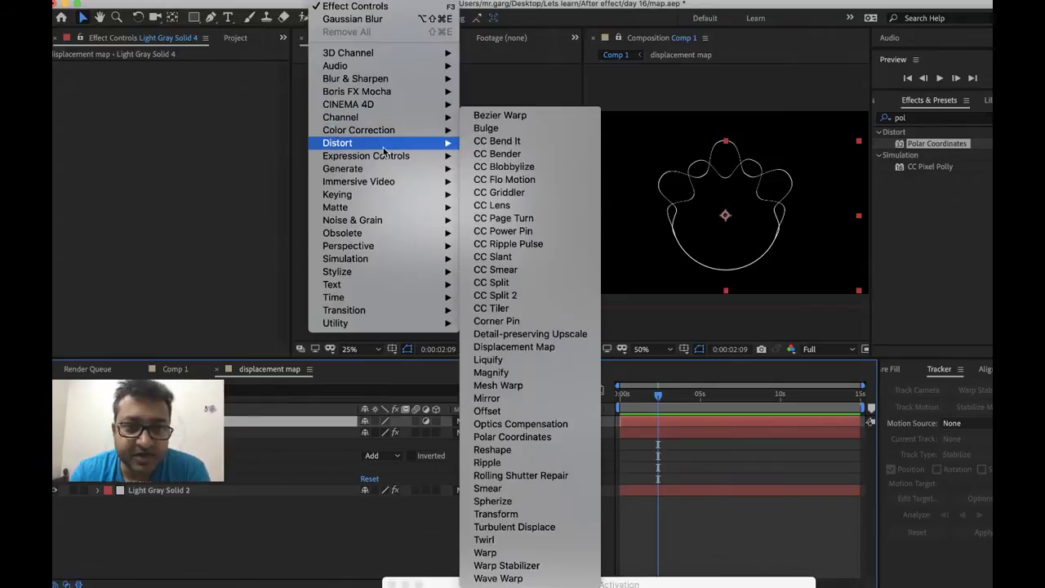
pyautogui.click(544, 410)
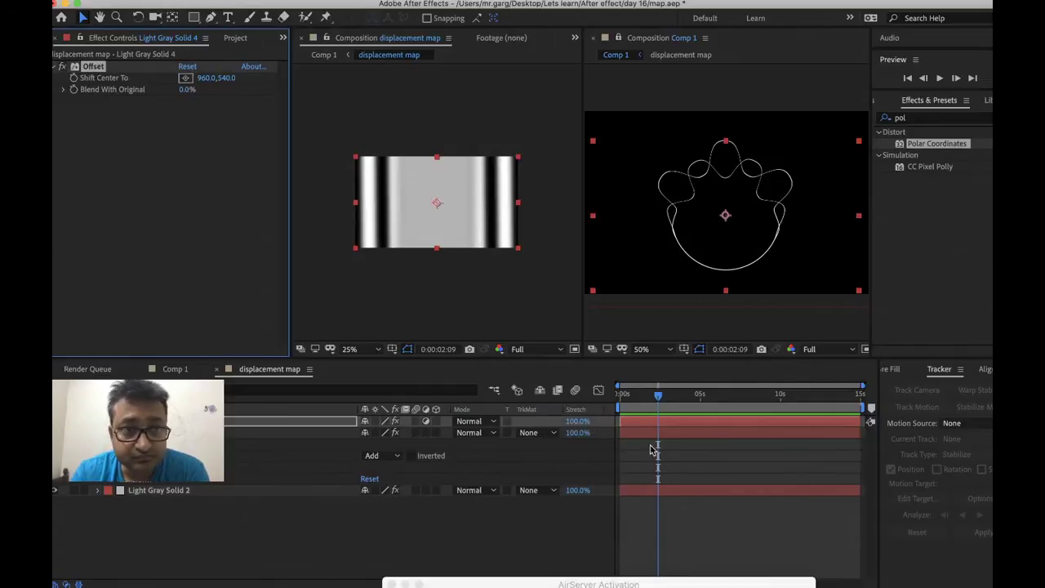
# Keyframe the Offset effect's Shift Center To at 0:00:00:00 and move its point to the map's left edge at 16, 540
pyautogui.moveTo(633, 397); pyautogui.dragTo(621, 397)
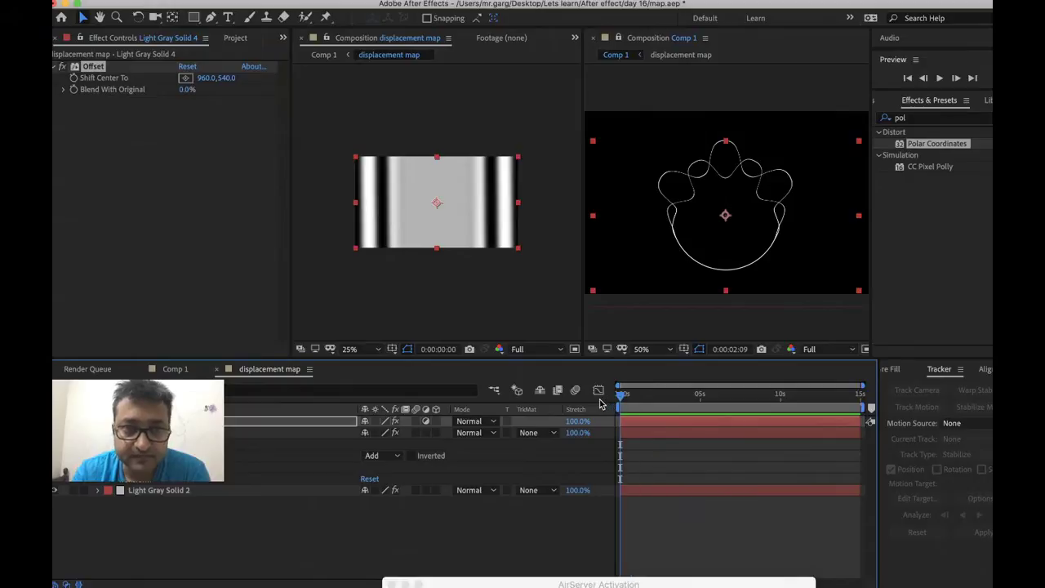
pyautogui.click(72, 82)
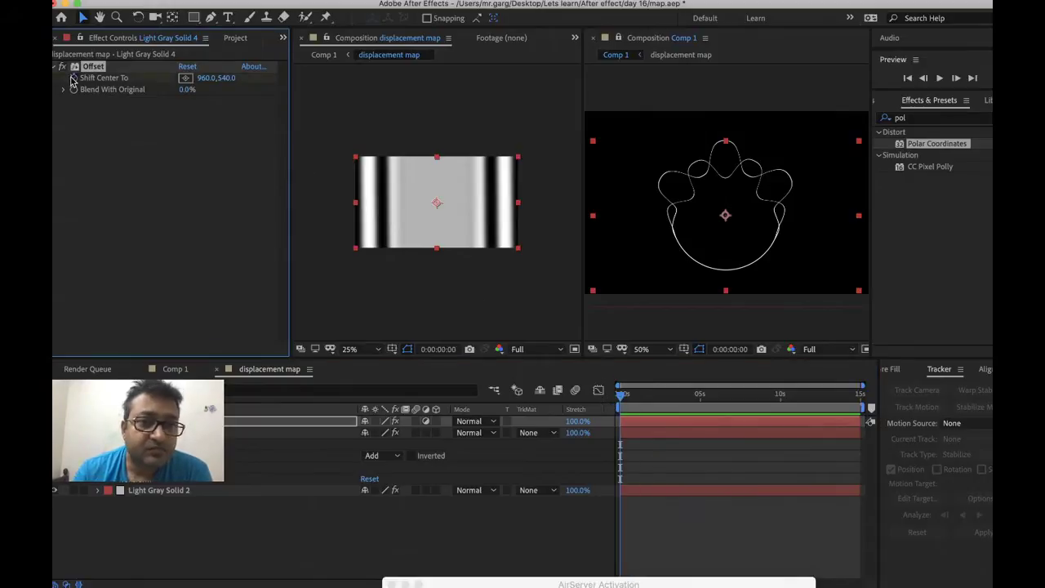
pyautogui.moveTo(438, 210); pyautogui.dragTo(355, 207)
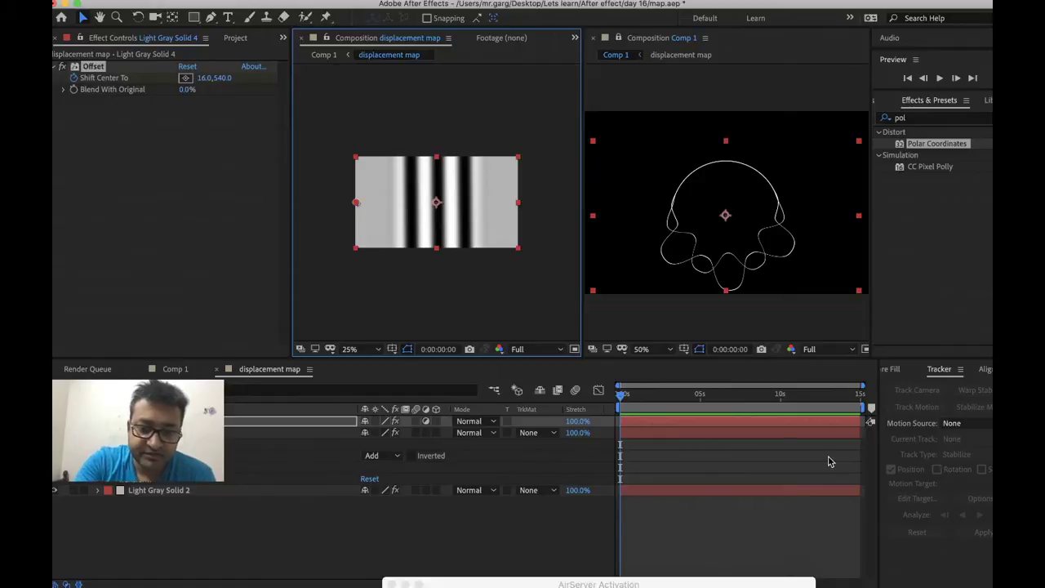
# Reveal the adjustment layer's keyframed Offset property and move the current time to the last frame, 0:00:14:24
pyautogui.press('u')
pyautogui.press('u')
pyautogui.click(841, 396)
pyautogui.moveTo(841, 397); pyautogui.dragTo(863, 398)
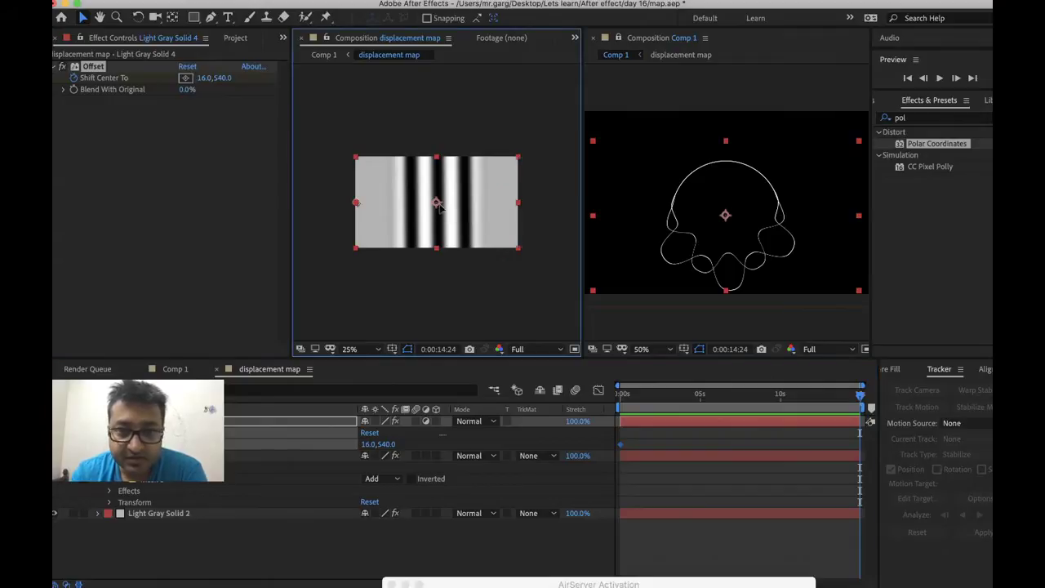
# Try moving the adjustment layer to the right in the displacement map at the last frame and undo the move
pyautogui.moveTo(436, 208); pyautogui.dragTo(478, 210)
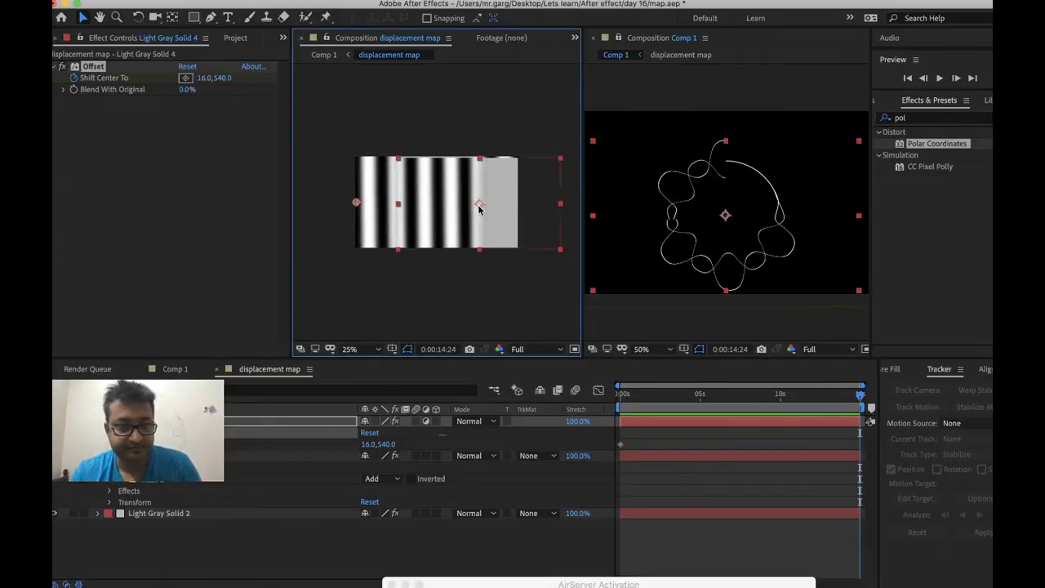
pyautogui.press('super+z')
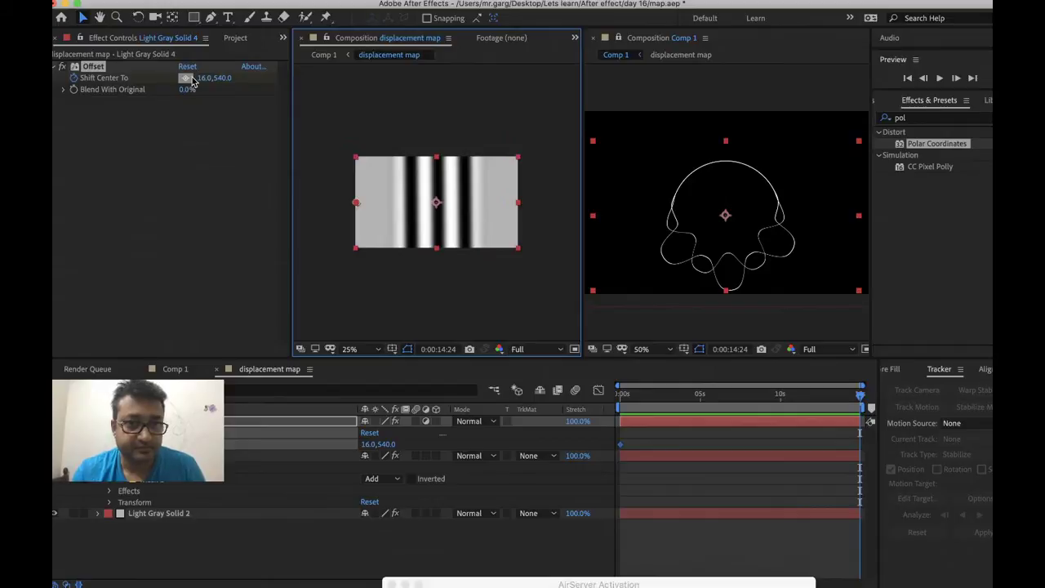
pyautogui.click(102, 69)
pyautogui.moveTo(441, 209); pyautogui.dragTo(471, 210)
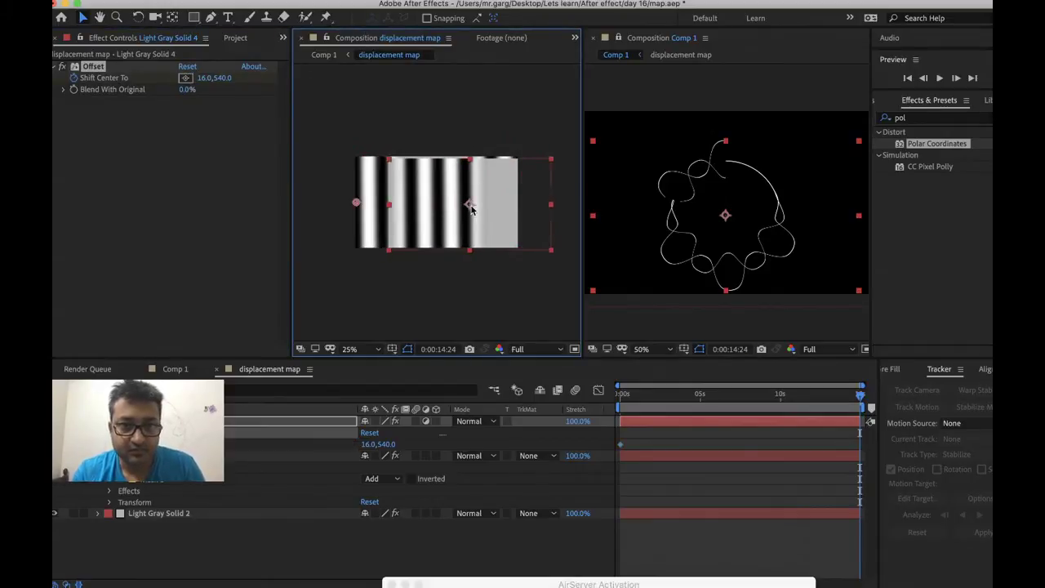
pyautogui.press('super+z')
# Move the Offset's Shift Center To point past the map's right edge to 2056, 552 at the last frame and preview the motion
pyautogui.click(185, 78)
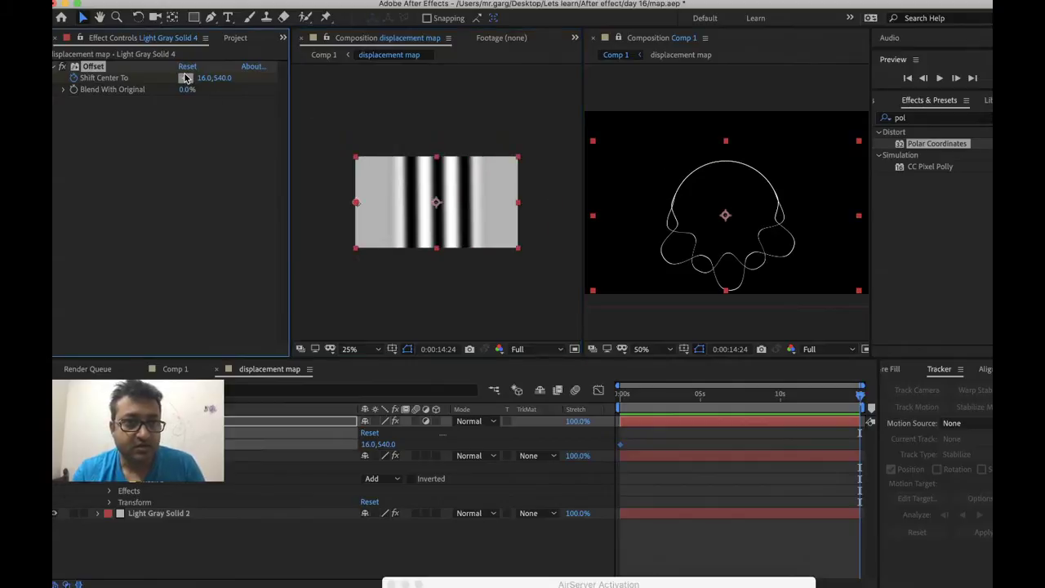
pyautogui.click(529, 204)
pyautogui.moveTo(637, 406); pyautogui.dragTo(736, 403)
pyautogui.press('space')
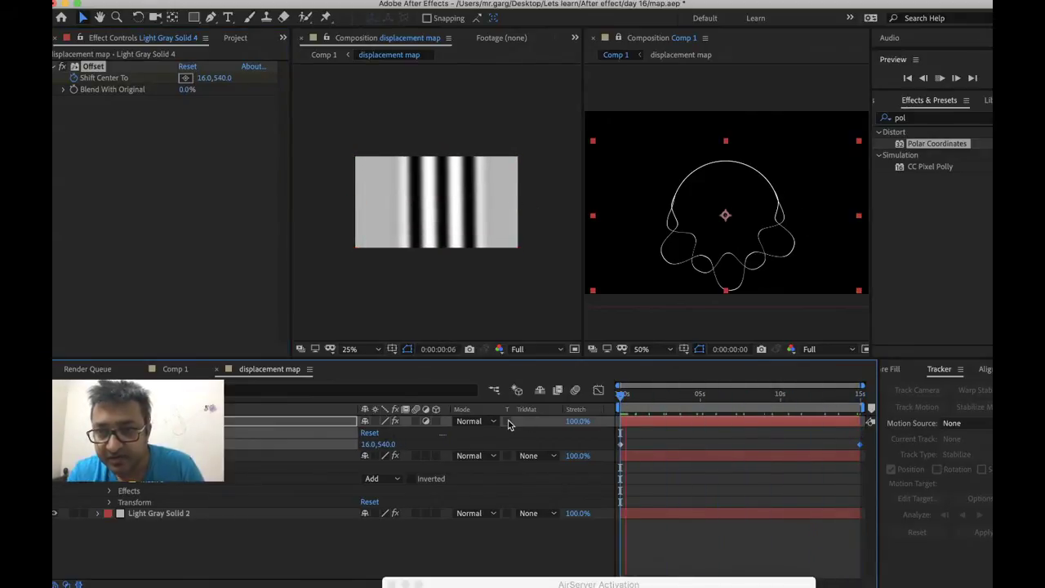
pyautogui.press('space')
pyautogui.moveTo(729, 406); pyautogui.dragTo(751, 405)
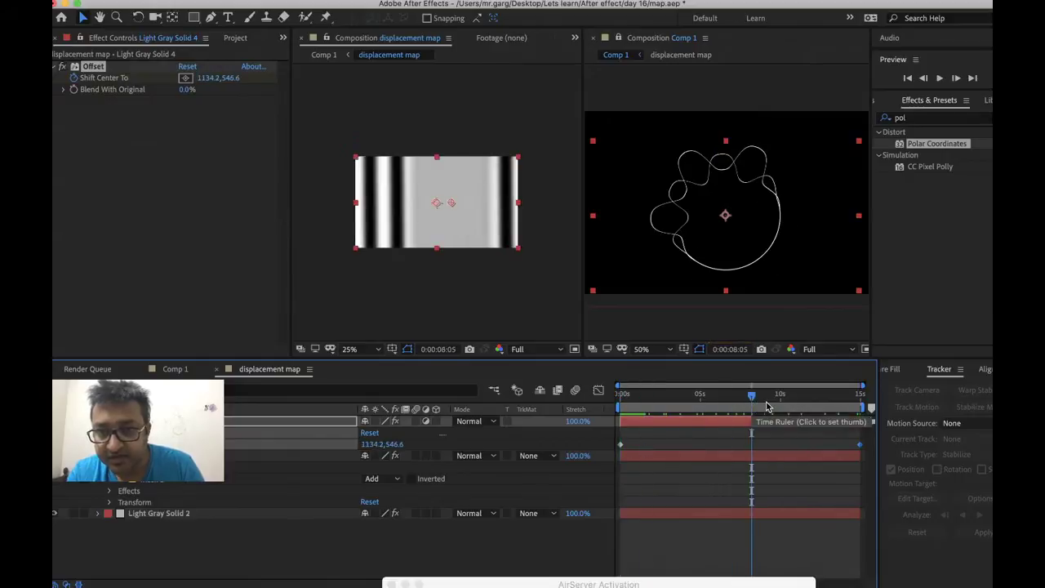
pyautogui.click(767, 405)
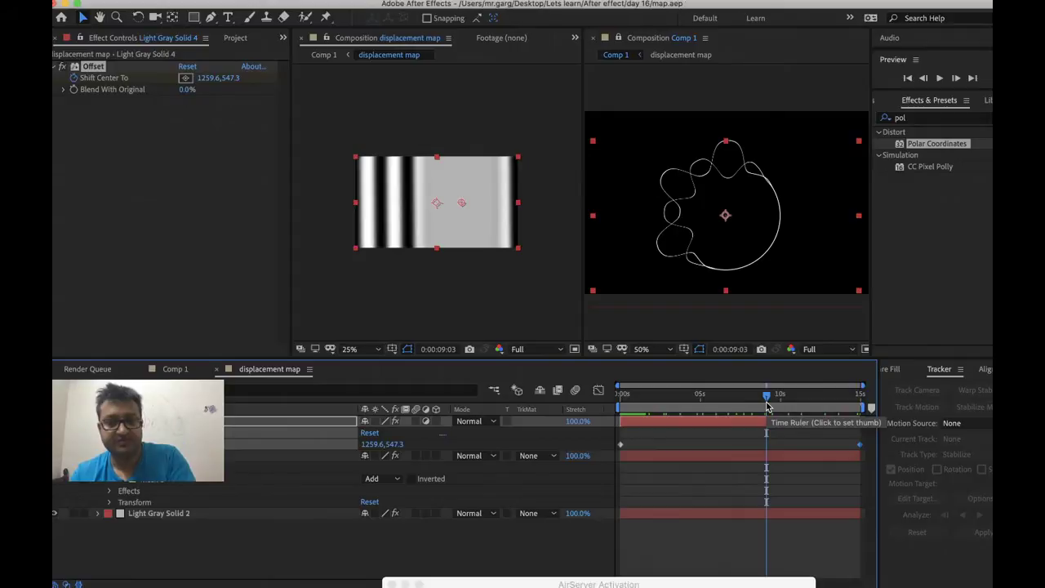
# Check the wave's effects in Comp 1 and expose the Colorama Input Phase settings of Light Gray Solid 2 in the displacement map
pyautogui.click(174, 368)
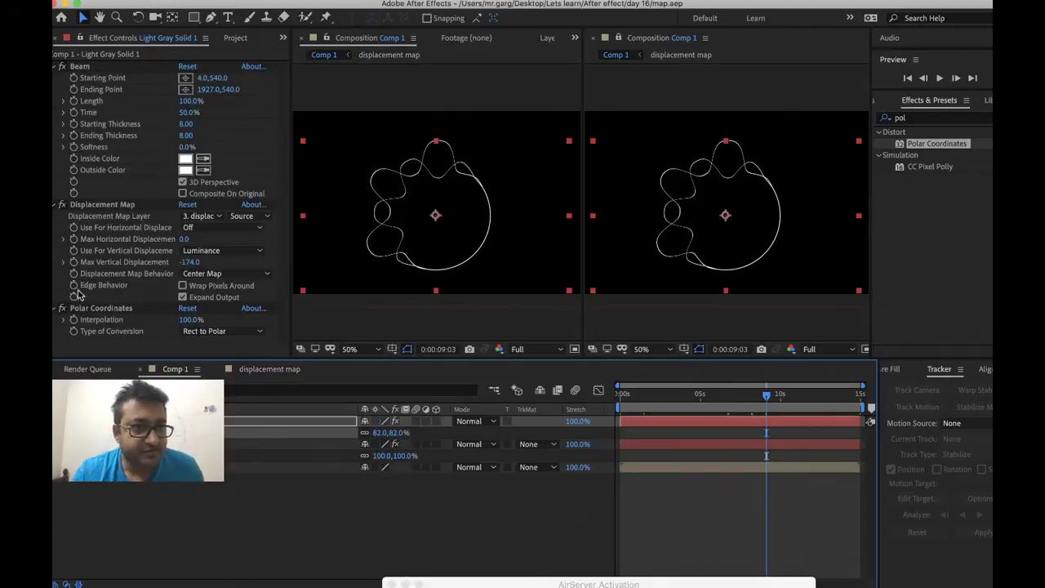
pyautogui.click(259, 369)
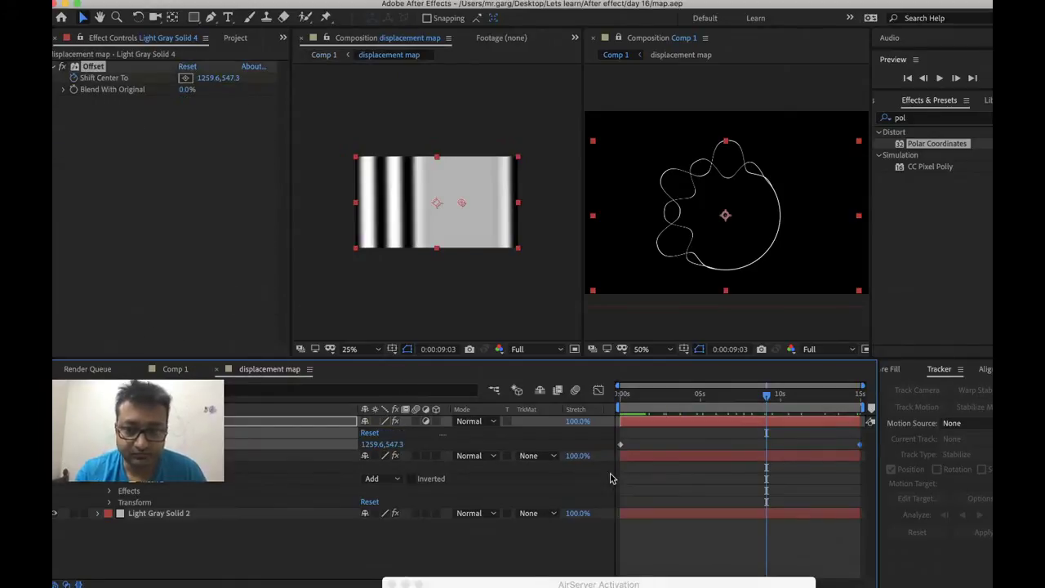
pyautogui.rightClick(647, 512)
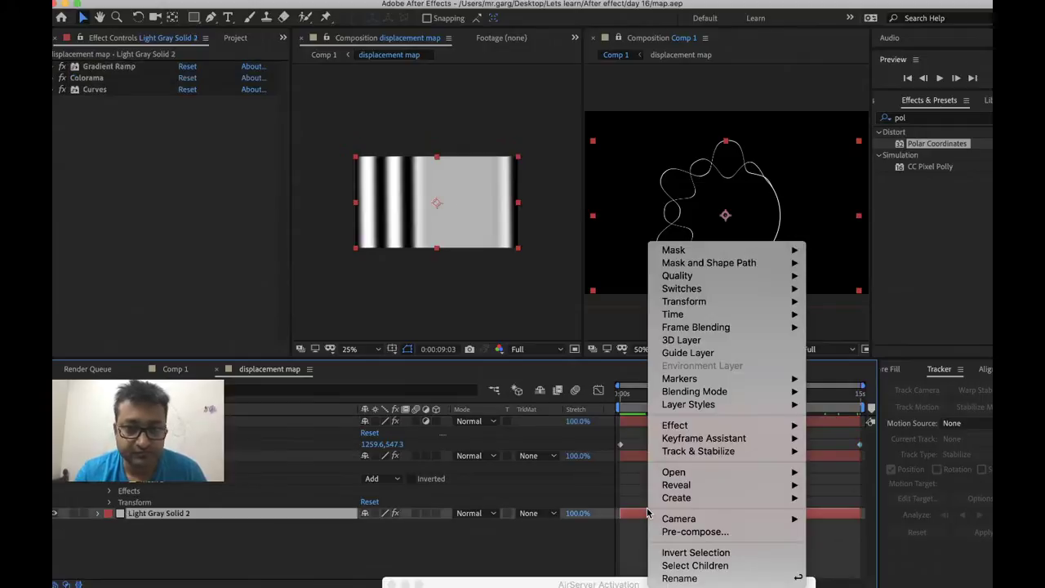
pyautogui.click(131, 216)
pyautogui.click(54, 69)
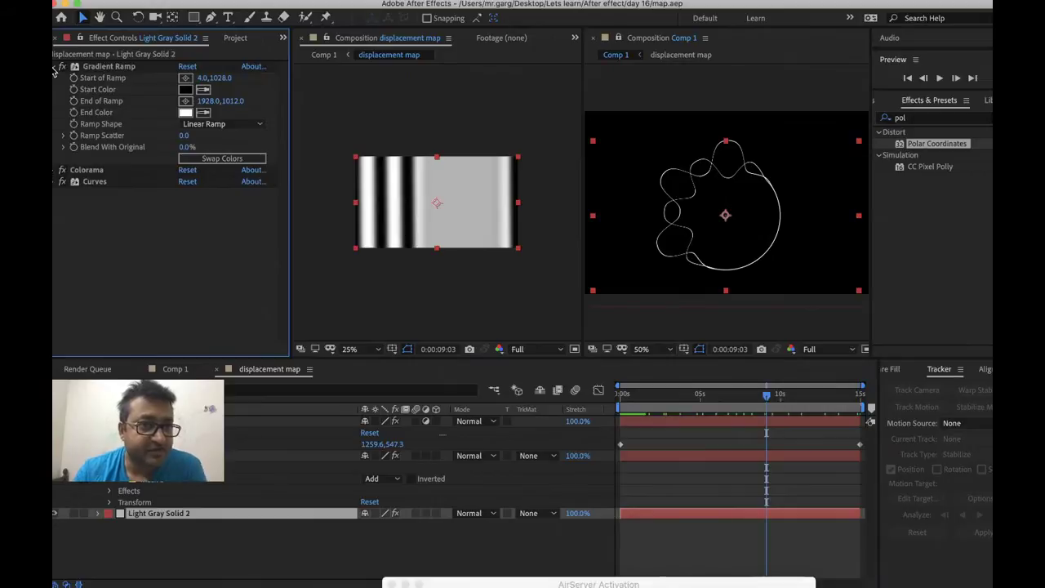
pyautogui.click(59, 170)
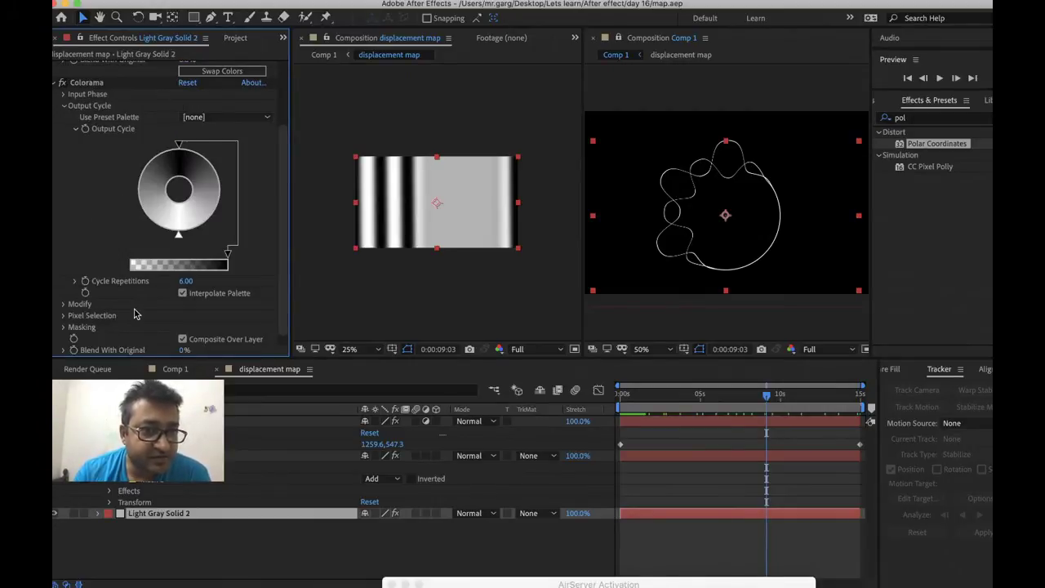
pyautogui.click(64, 95)
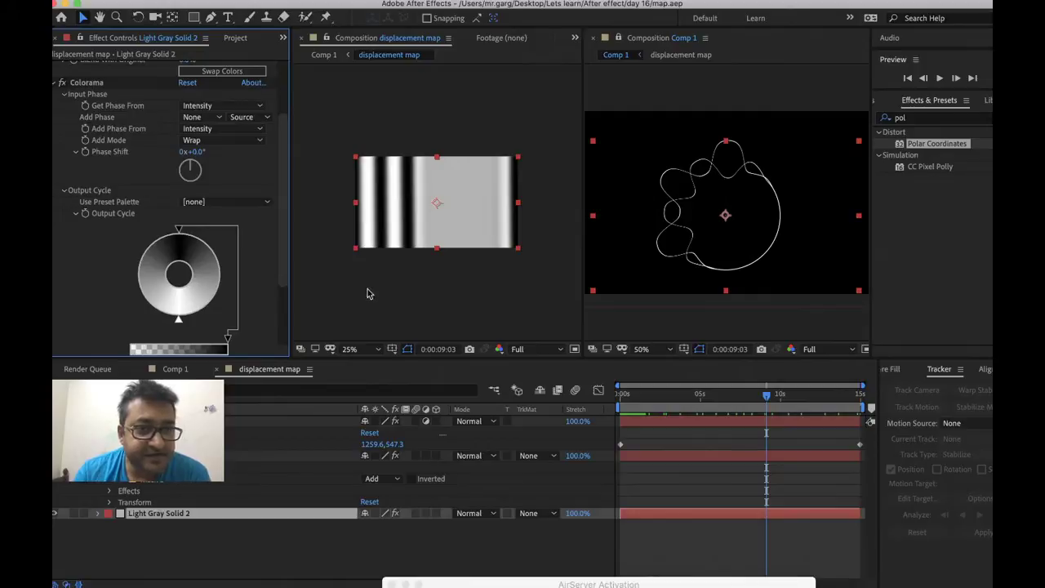
# Add a keyframe for Colorama's Phase Shift at 0:00:00:00
pyautogui.click(624, 398)
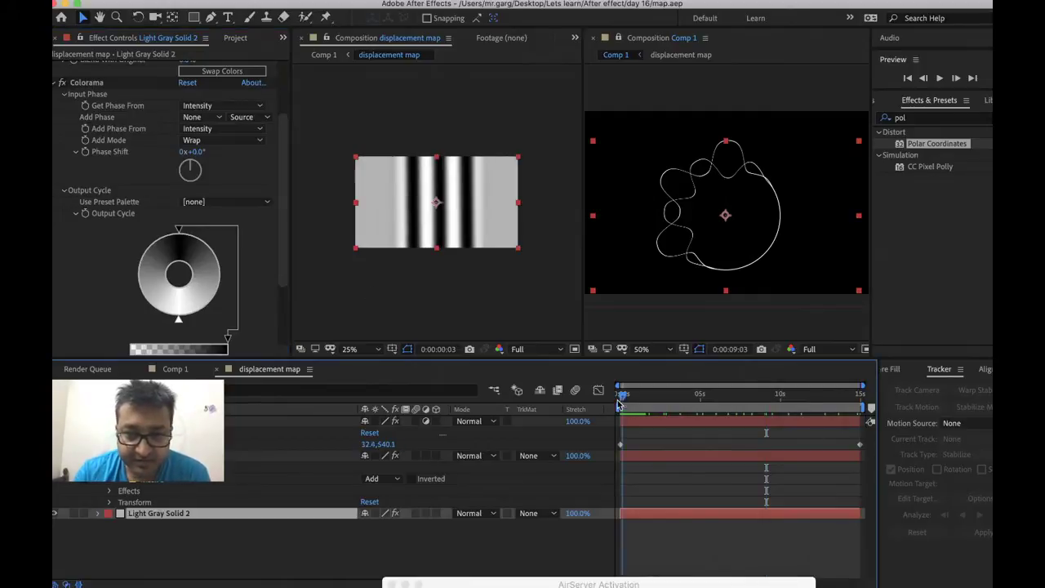
pyautogui.rightClick(87, 156)
pyautogui.rightClick(87, 156)
pyautogui.rightClick(86, 156)
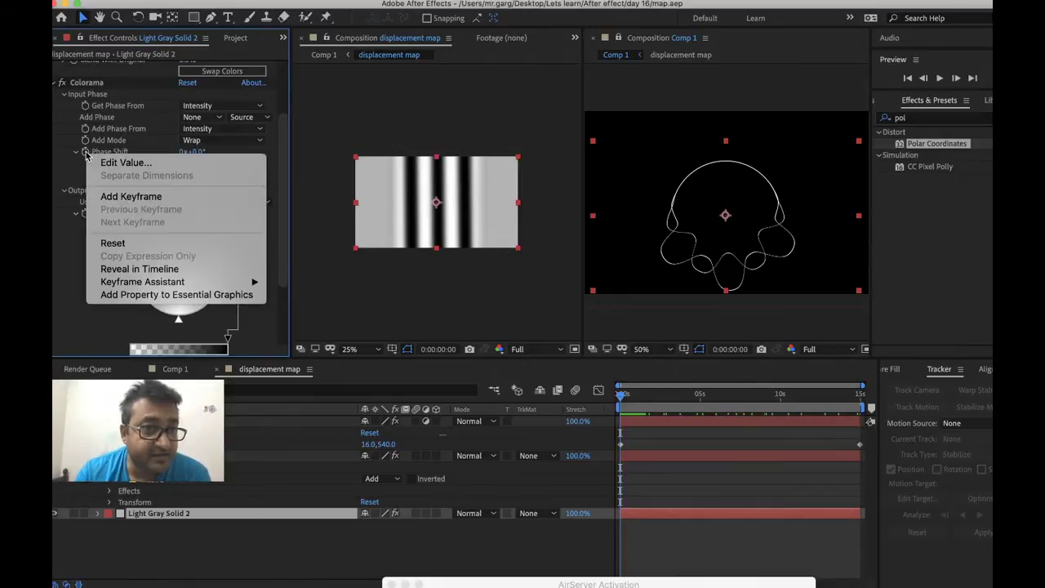
pyautogui.click(85, 155)
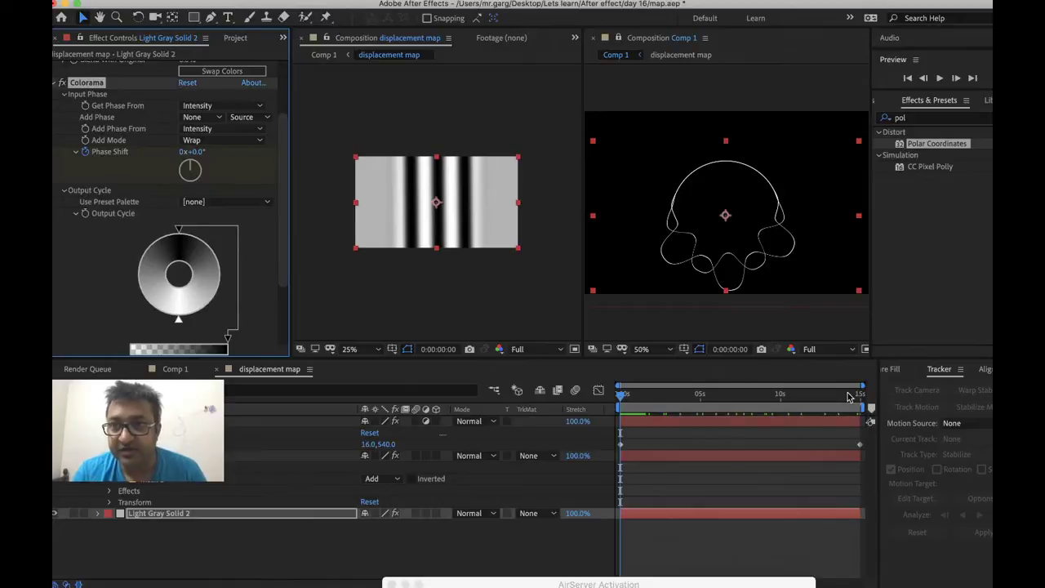
# Set Colorama's Phase Shift to -2 revolutions at the last frame, 0:00:14:24
pyautogui.moveTo(849, 396); pyautogui.dragTo(908, 397)
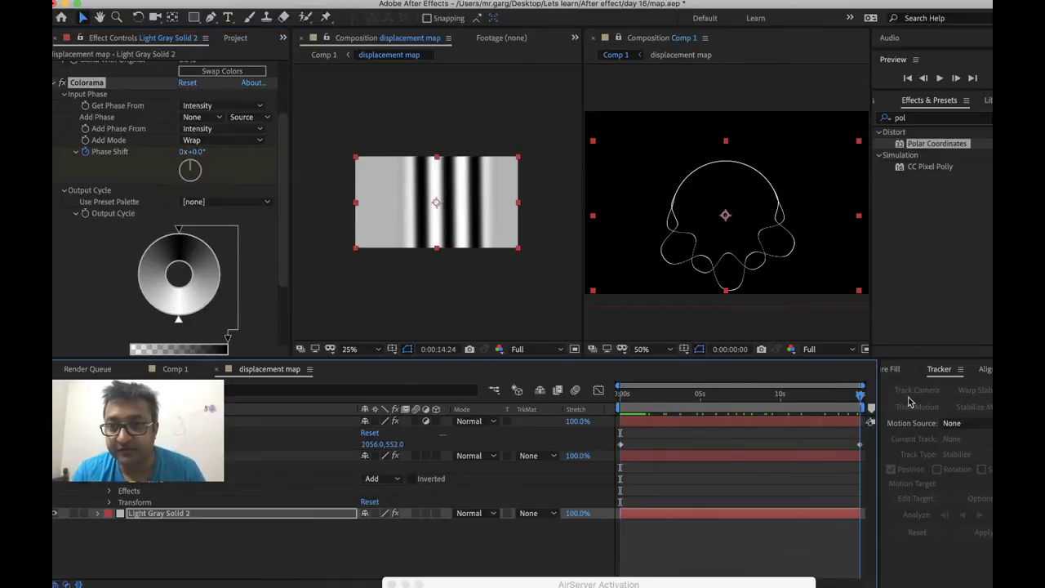
pyautogui.click(183, 153)
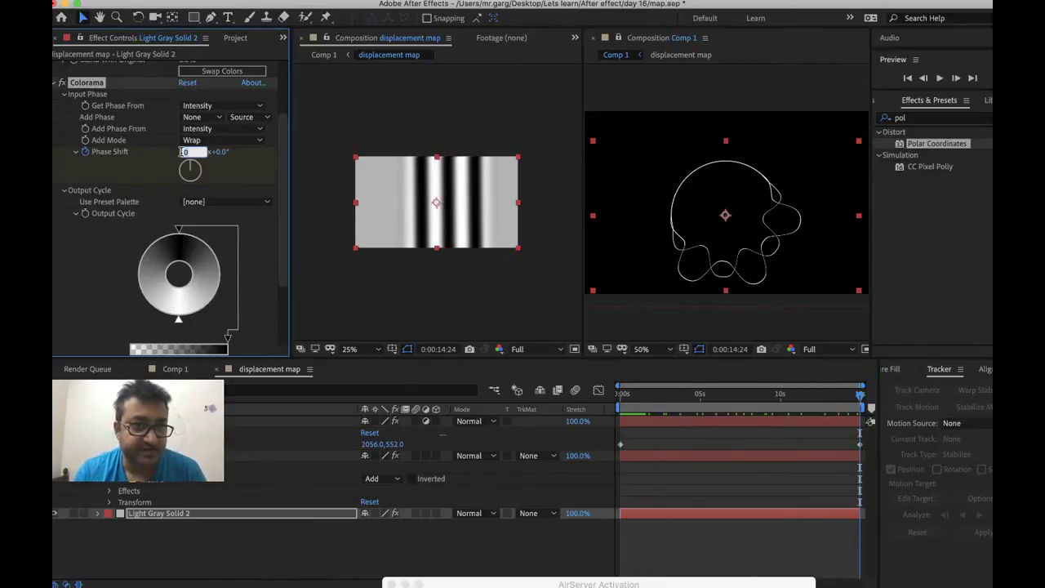
pyautogui.write('-2')
pyautogui.press('Return')
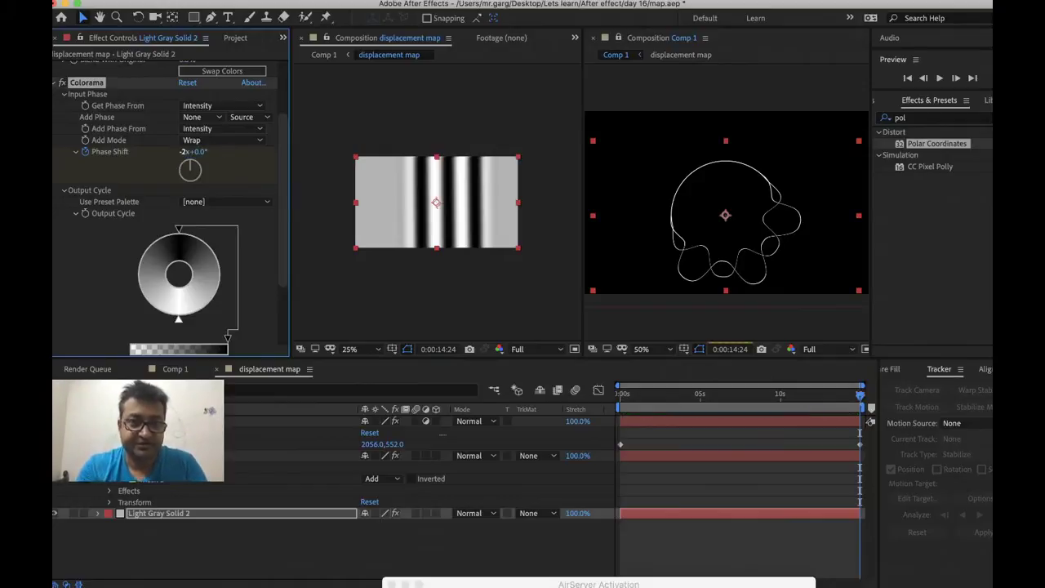
# Scrub through the displacement map animation and set Colorama's Phase Shift to -1 revolution at the last frame
pyautogui.click(636, 396)
pyautogui.moveTo(636, 398); pyautogui.dragTo(890, 399)
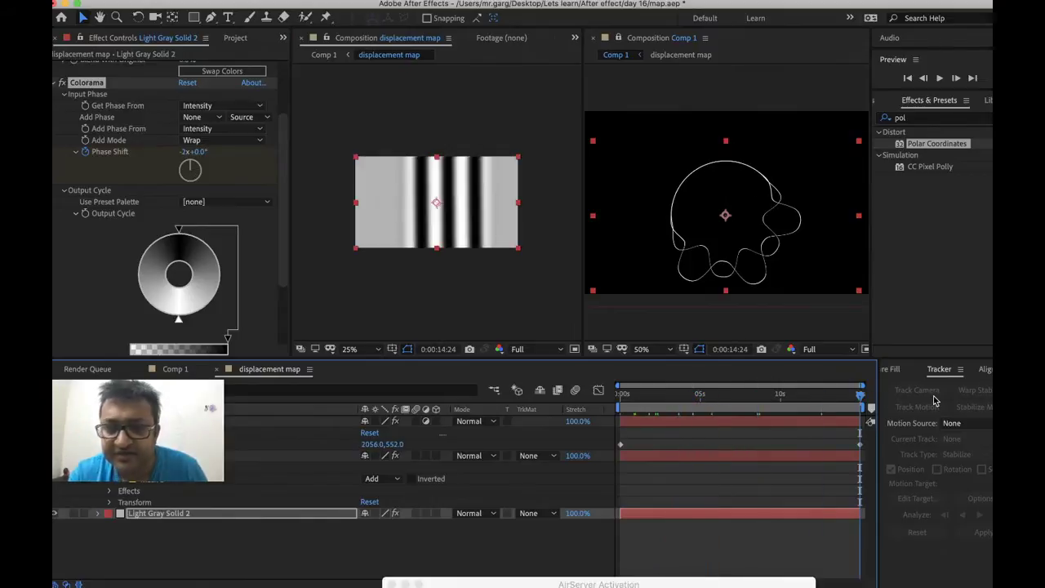
pyautogui.click(184, 154)
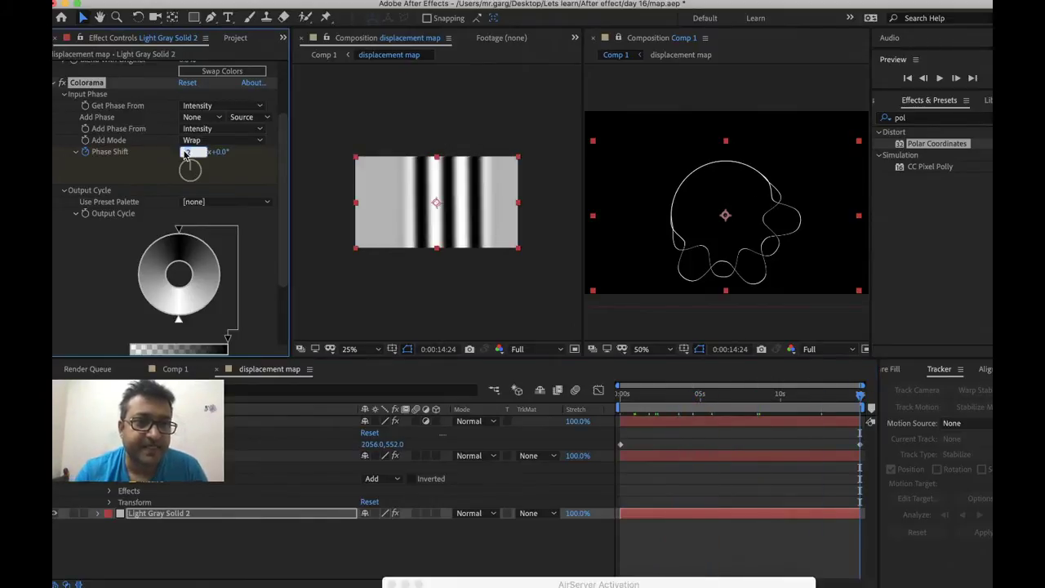
pyautogui.press('Return')
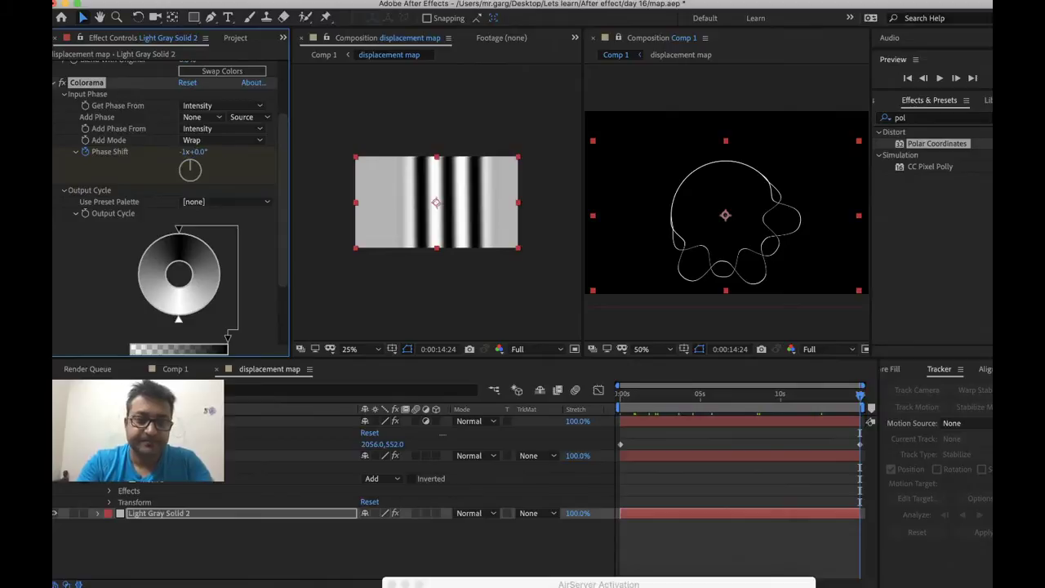
# Add a light gray 1920 x 1080 px solid to Comp 1 and send it to the back as the background
pyautogui.click(173, 369)
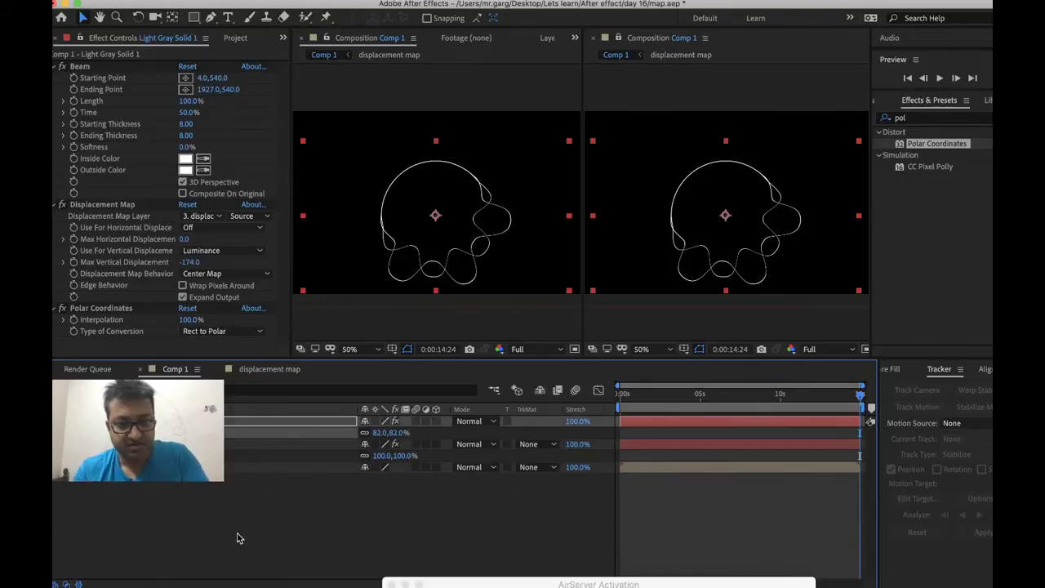
pyautogui.press('super+y')
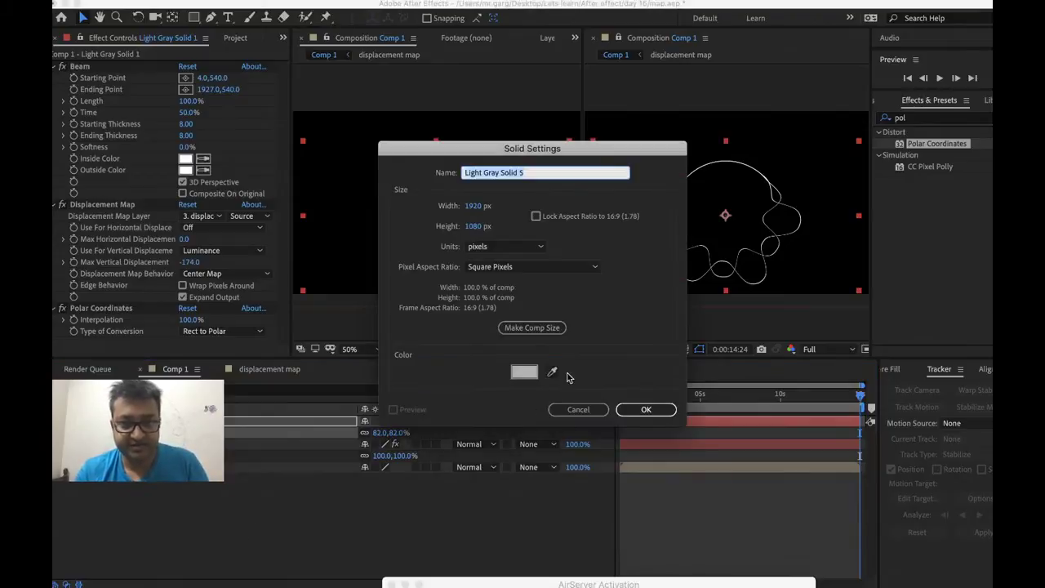
pyautogui.click(644, 409)
pyautogui.rightClick(274, 421)
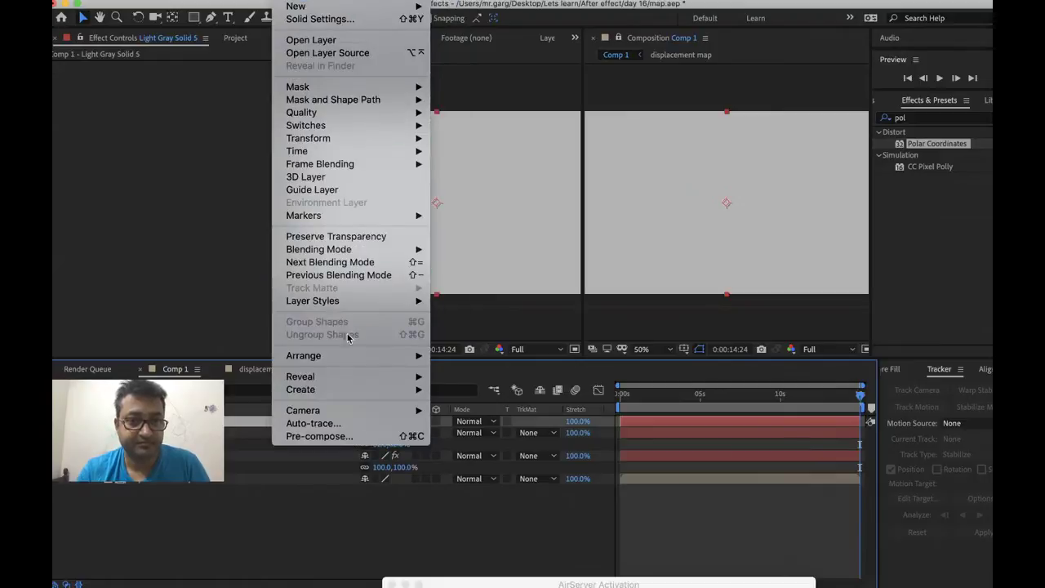
pyautogui.moveTo(404, 360)
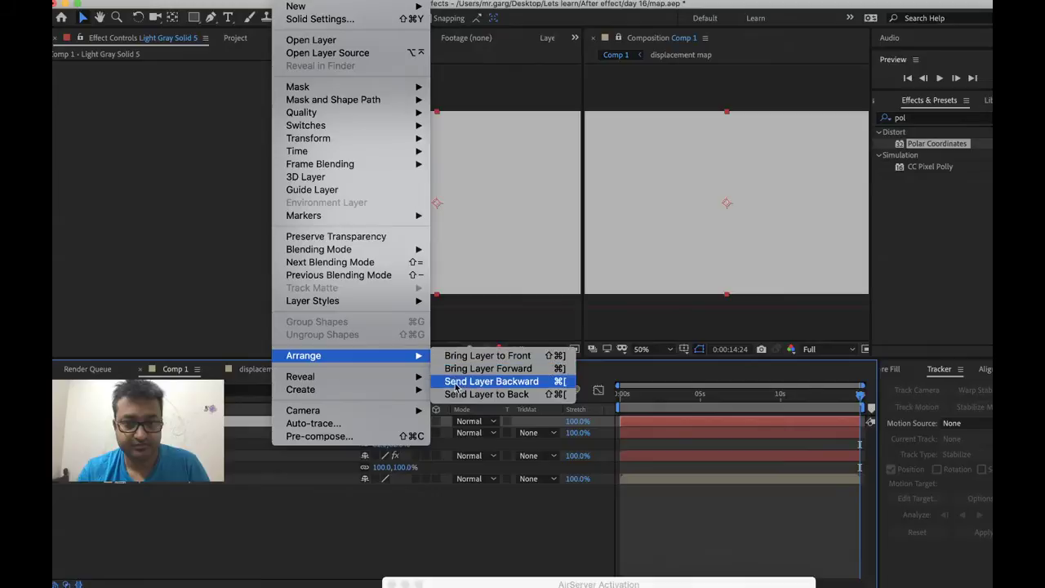
pyautogui.click(457, 394)
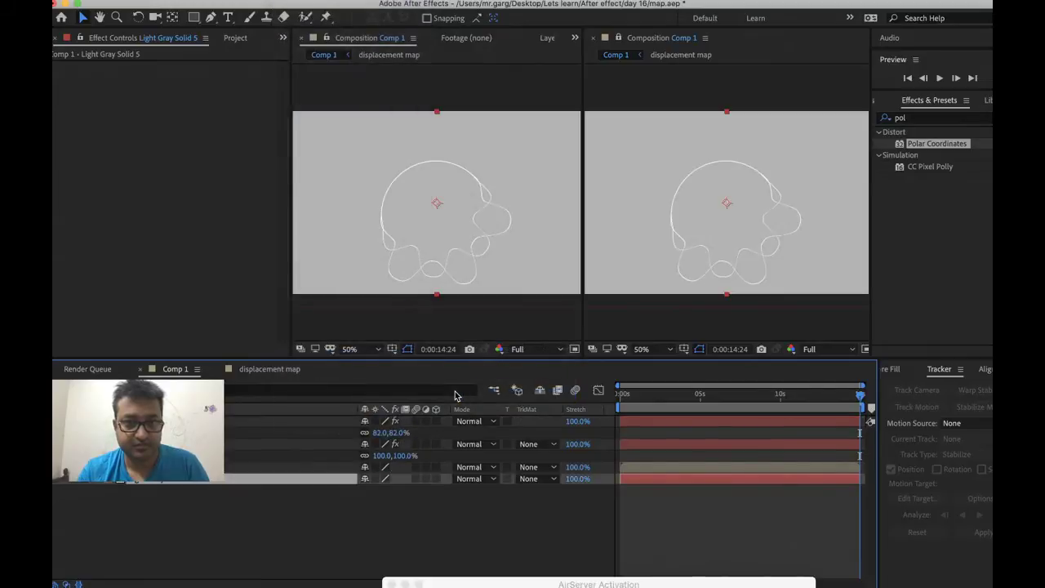
# Enlarge the Comp 1 view to 100% and preview the rotating radial wave
pyautogui.press('`')
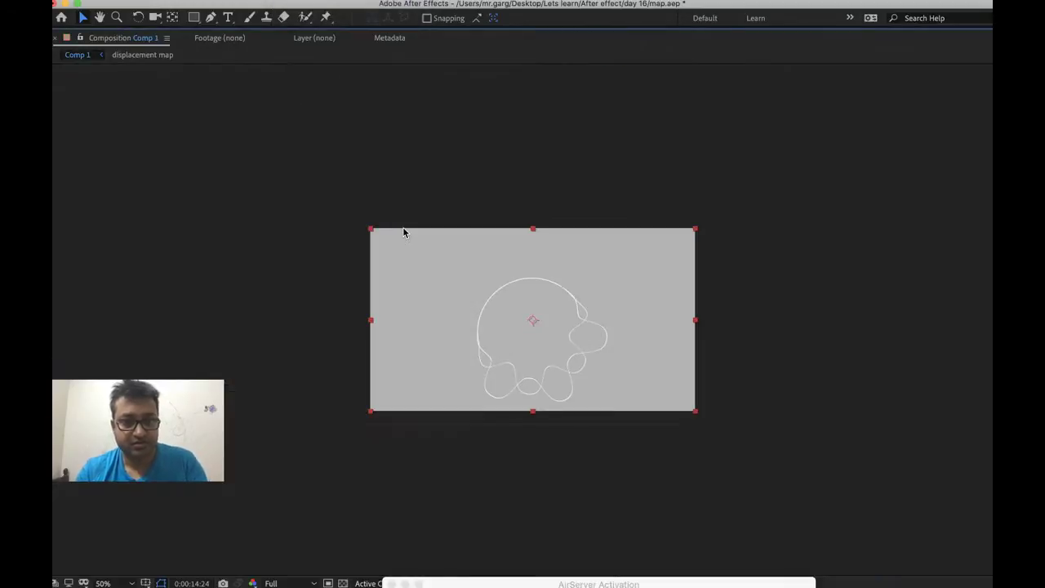
pyautogui.press('.')
pyautogui.press('space')
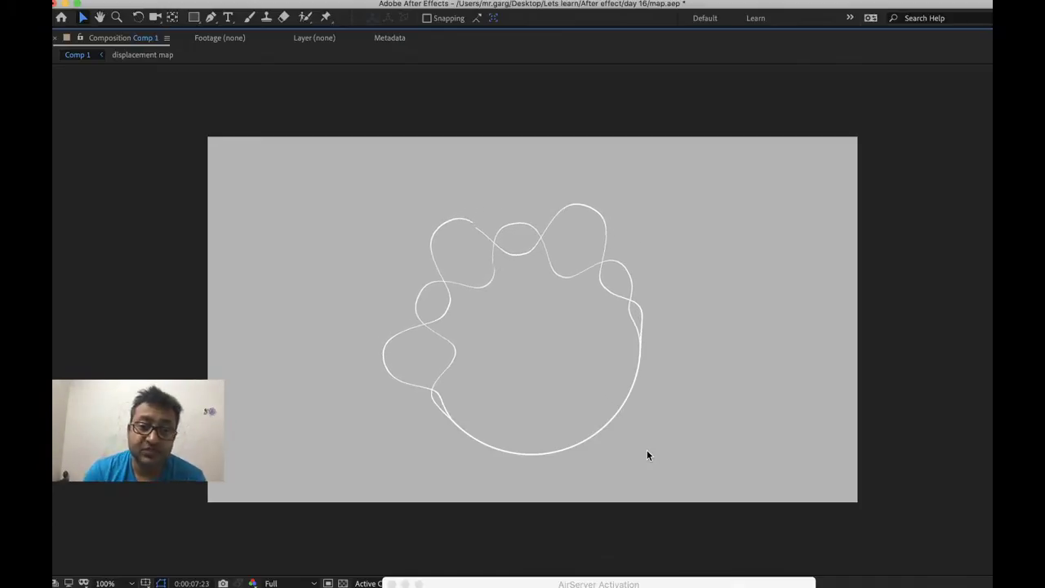
pyautogui.press('space')
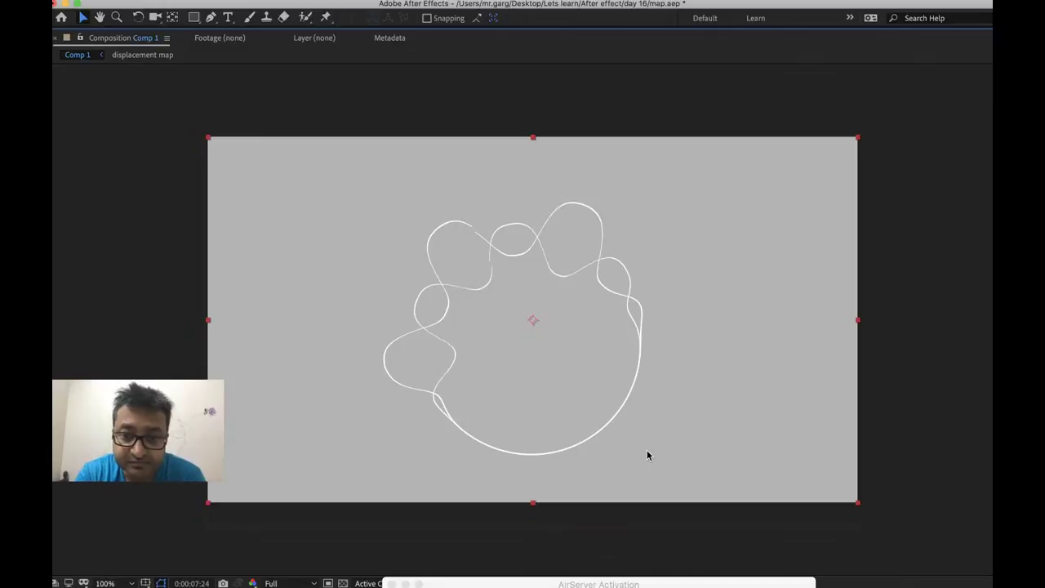
pyautogui.press('space')
pyautogui.press('space')
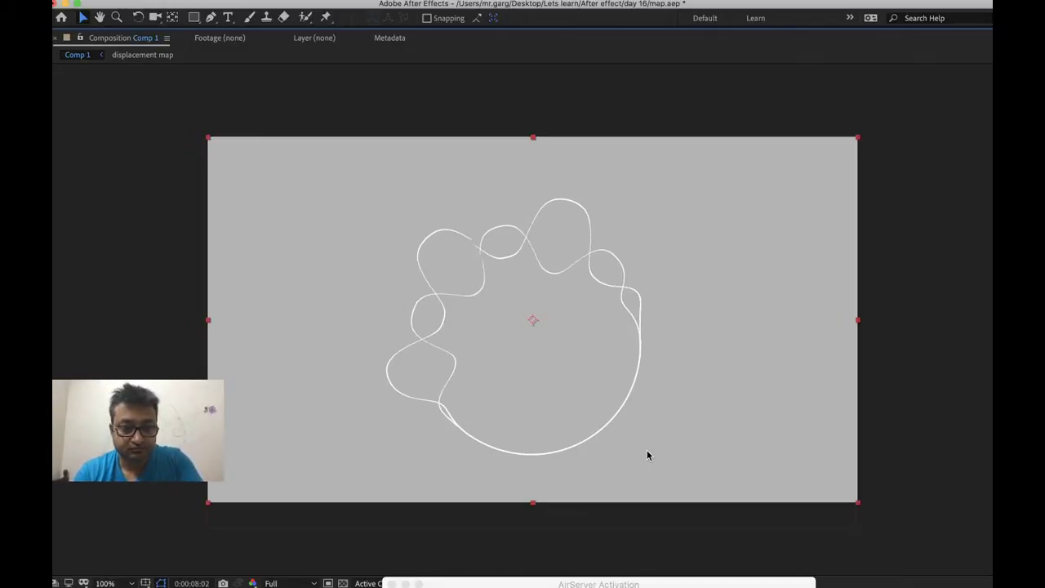
# End Comp 1's work area at 0:00:08:02 and preview the shortened range in the maximized view
pyautogui.press('`')
pyautogui.press('n')
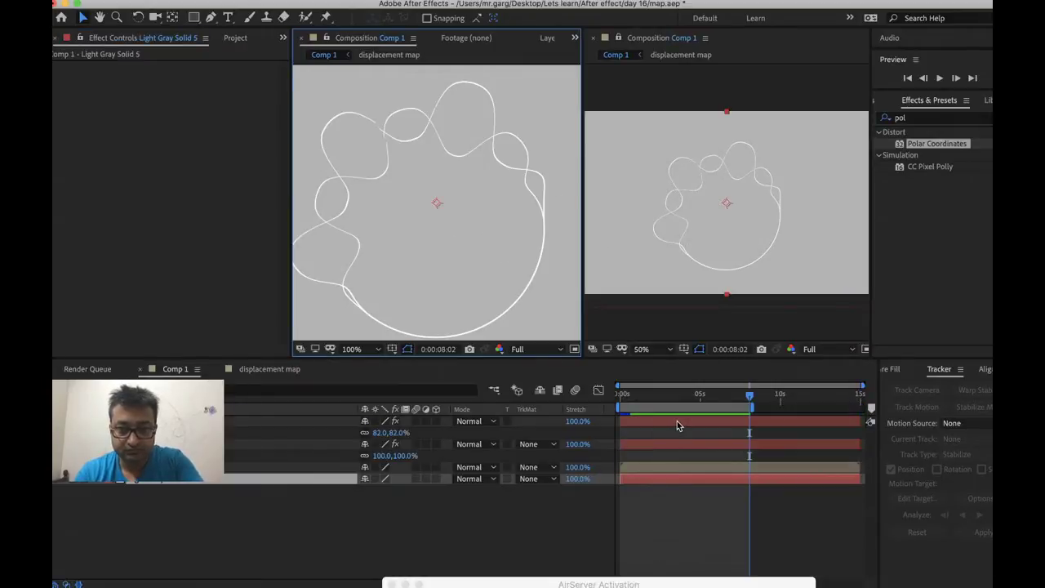
pyautogui.press('`')
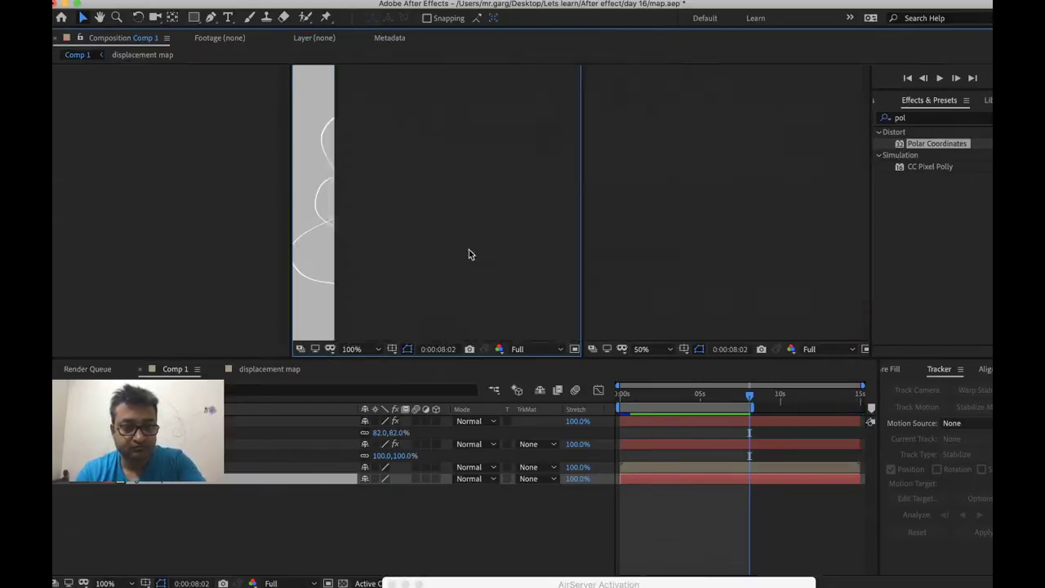
pyautogui.press('space')
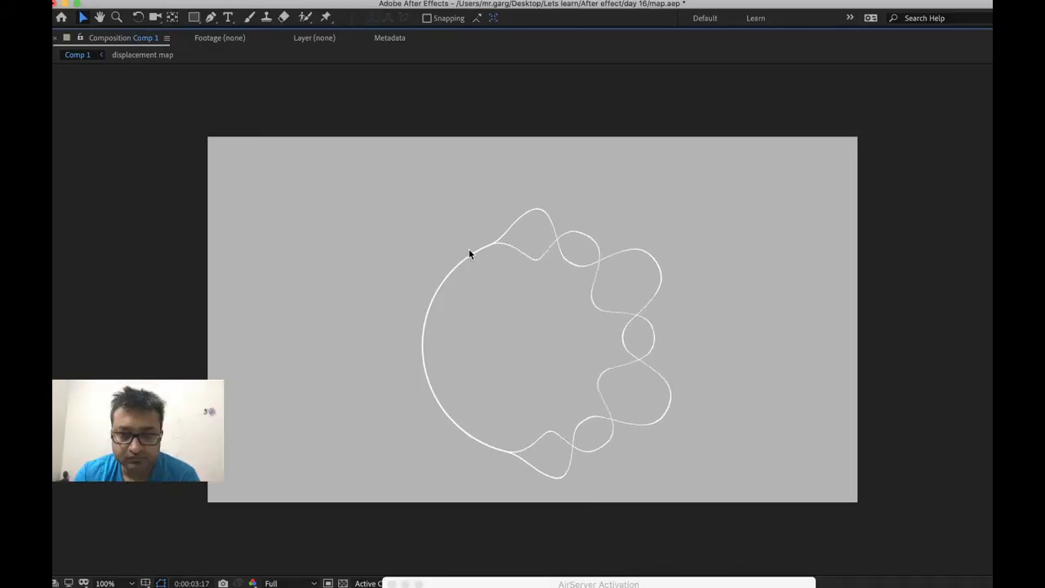
pyautogui.click(565, 358)
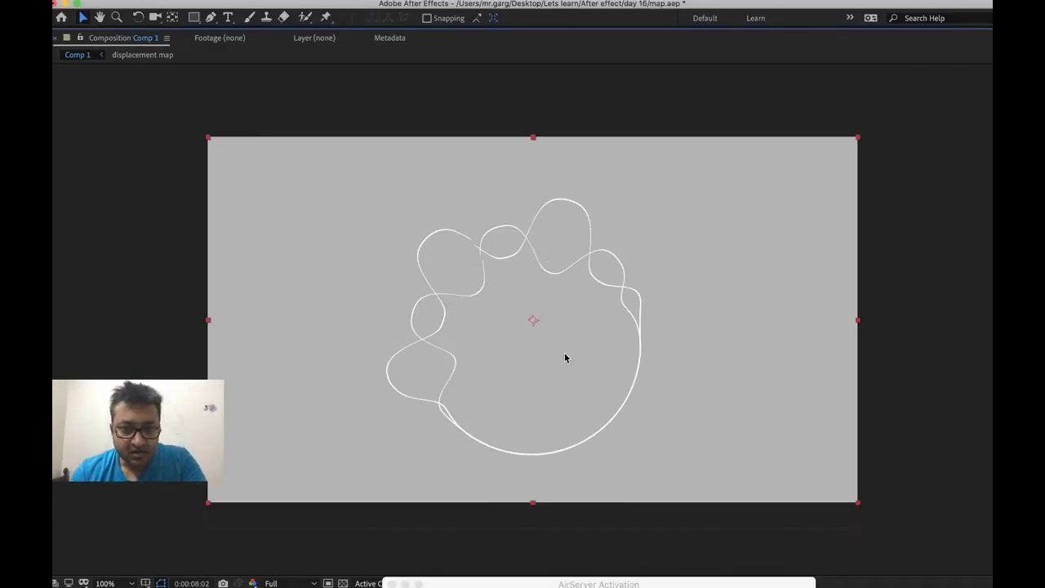
# Time-reverse the Colorama Phase Shift keyframes on Light Gray Solid 2 in the displacement map composition
pyautogui.press('`')
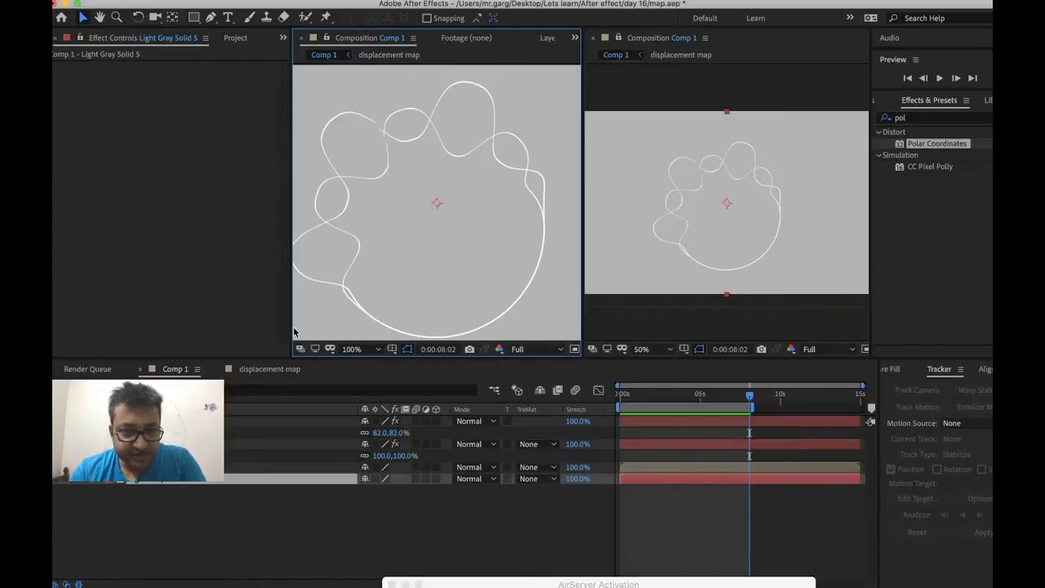
pyautogui.click(272, 369)
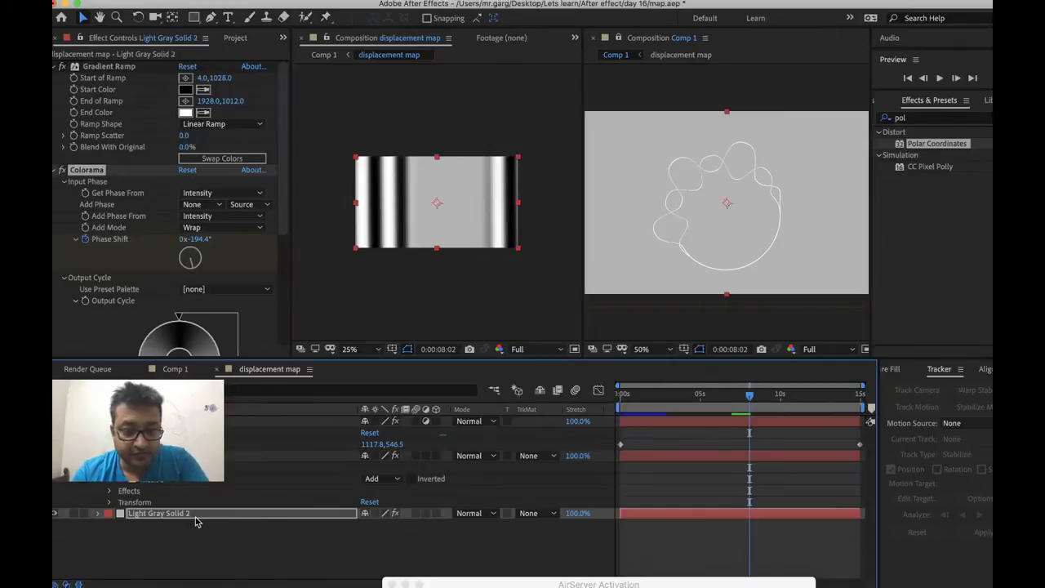
pyautogui.press('u')
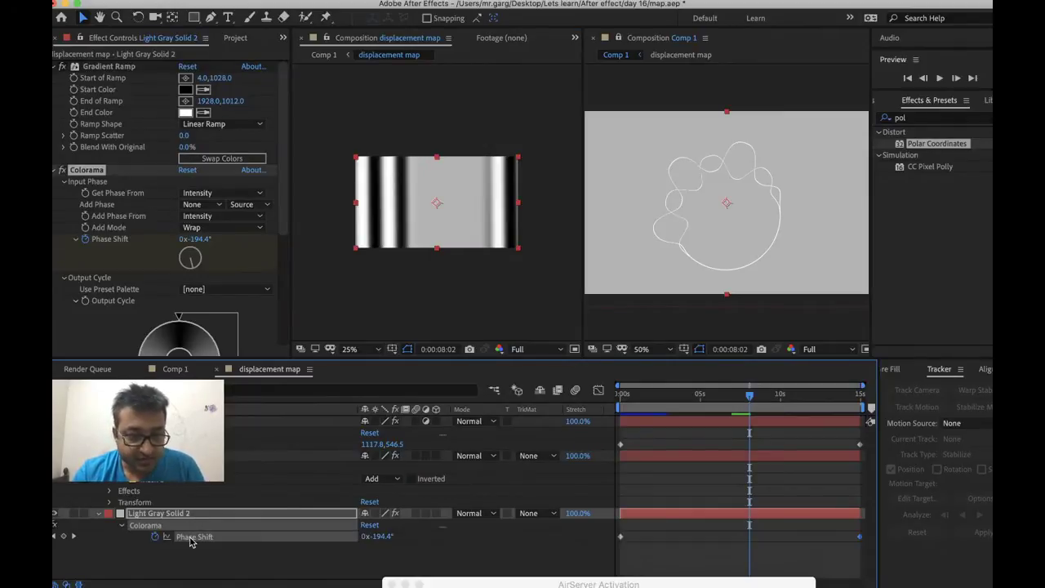
pyautogui.rightClick(191, 543)
pyautogui.rightClick(624, 542)
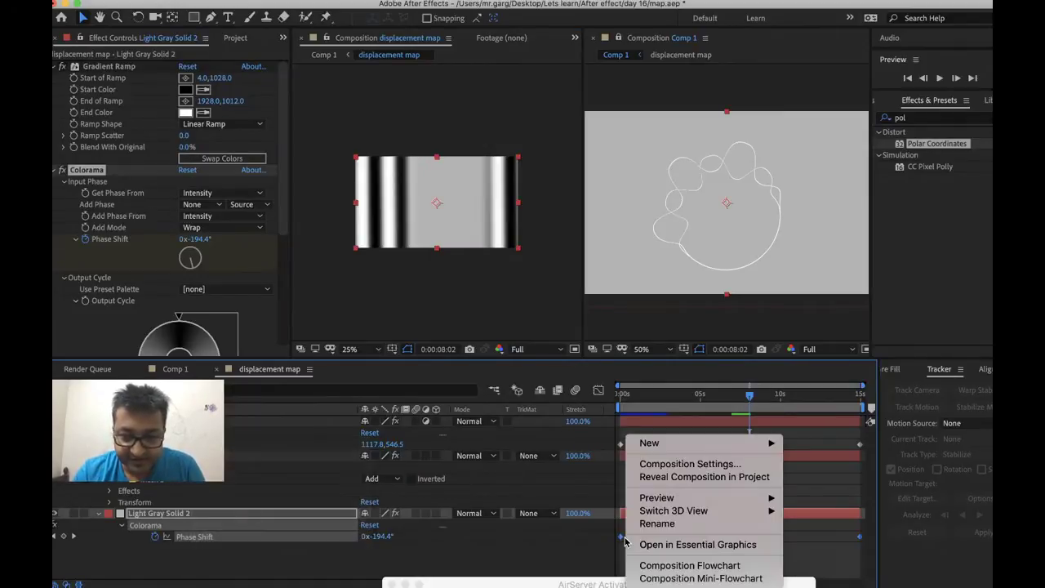
pyautogui.press('Escape')
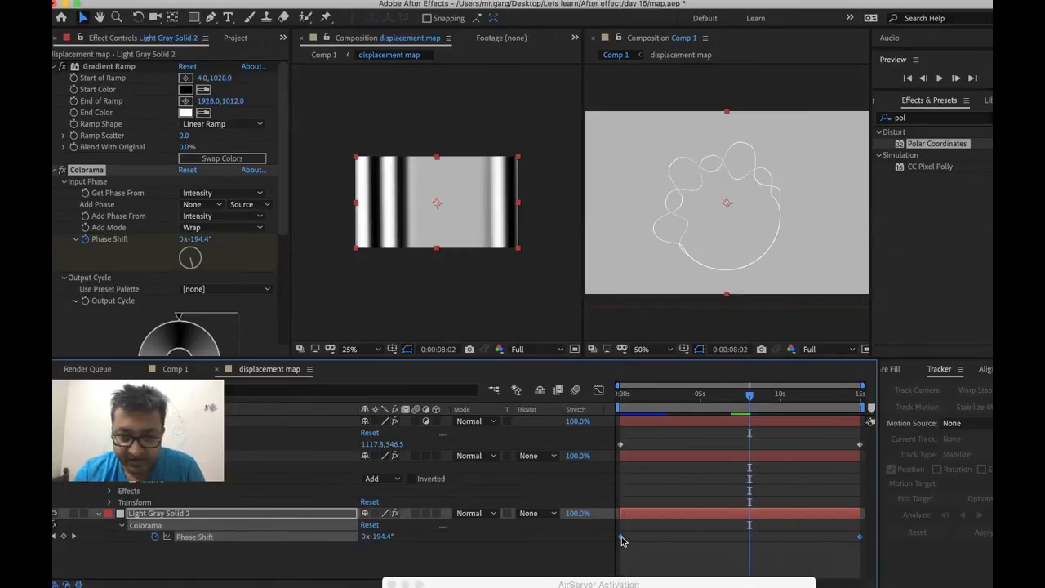
pyautogui.rightClick(621, 541)
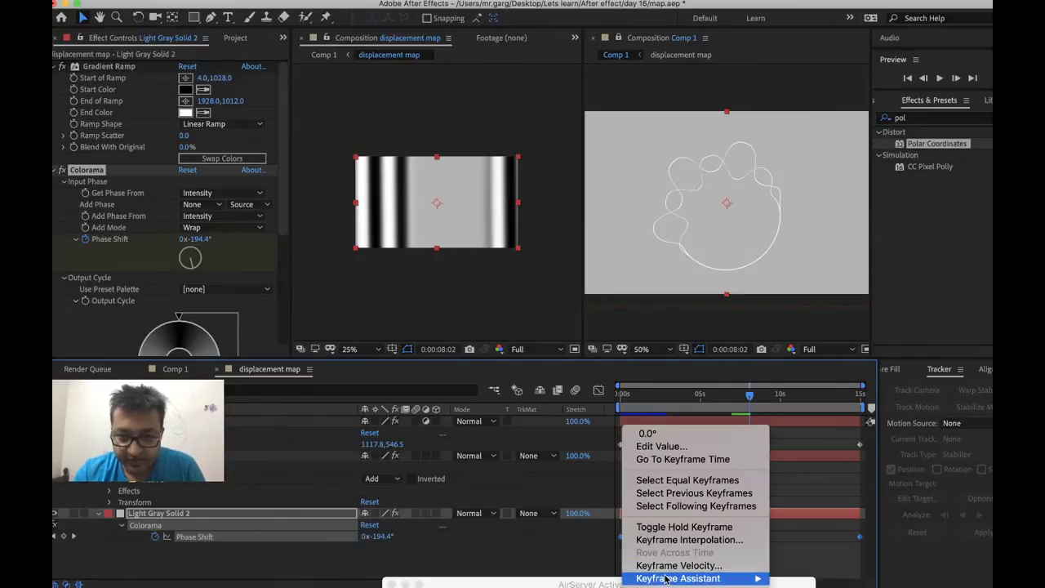
pyautogui.moveTo(755, 578)
pyautogui.click(835, 578)
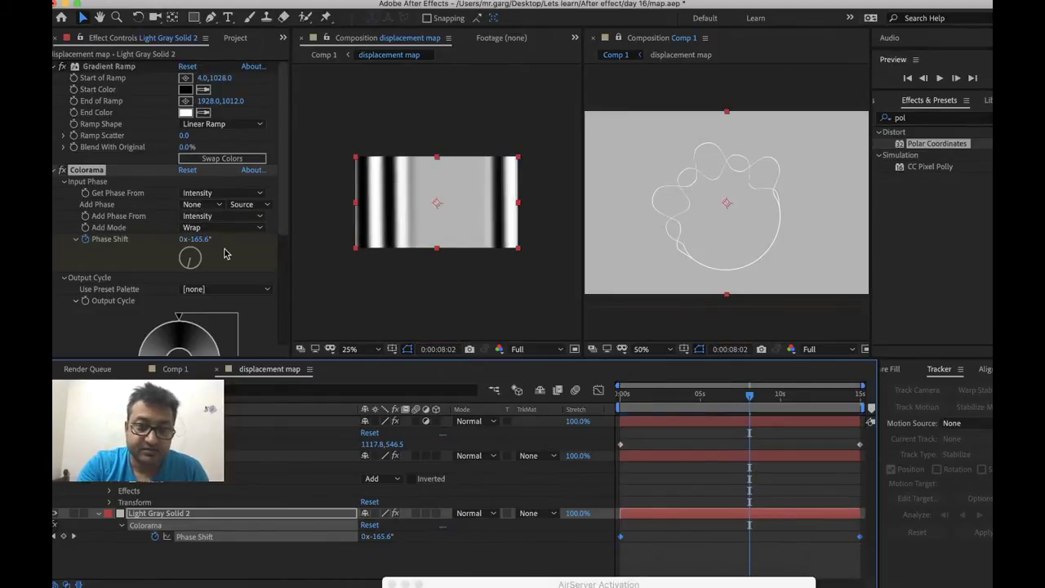
# Set Colorama's Phase Shift to -3 revolutions at the first frame of the displacement map
pyautogui.press('Home')
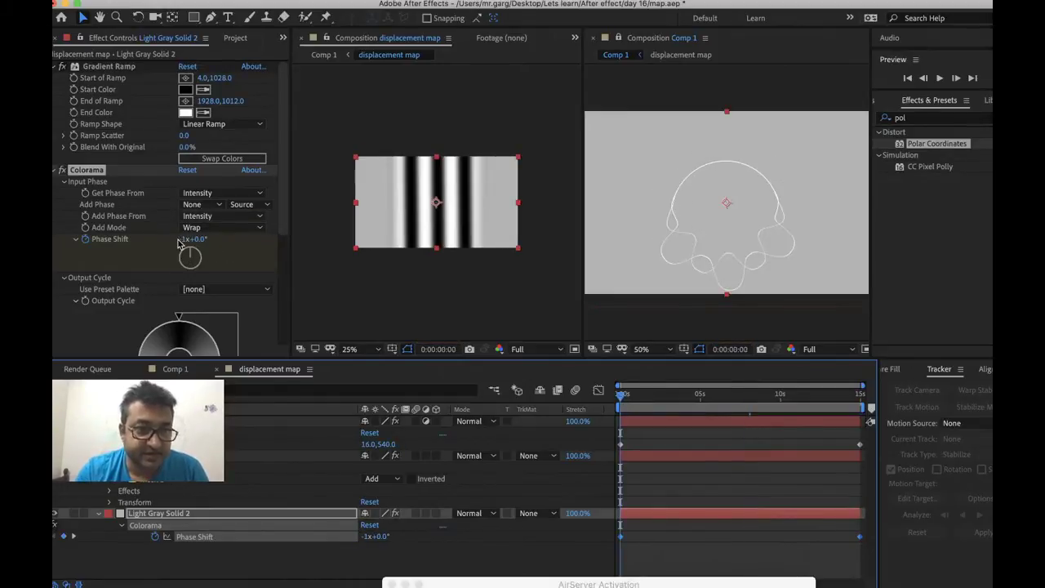
pyautogui.click(184, 240)
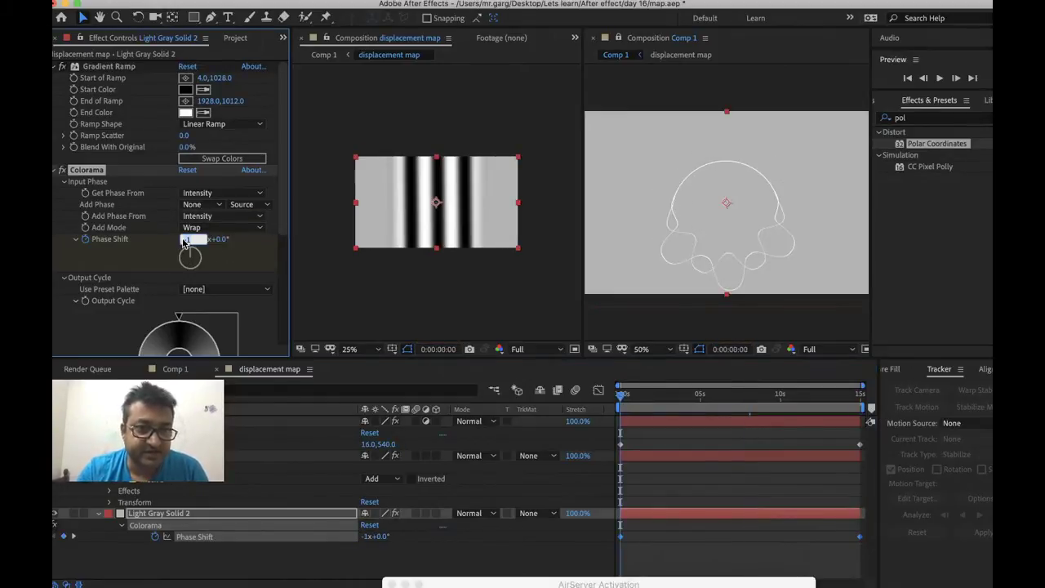
pyautogui.write('-3')
pyautogui.press('Return')
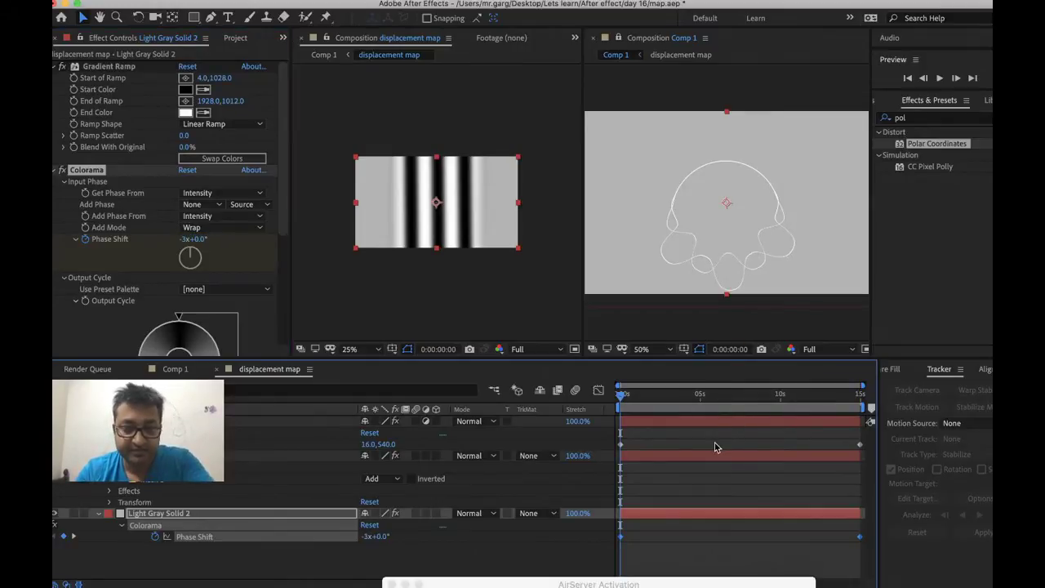
# Set Colorama's Phase Shift to 0 revolutions at the displacement map's last frame and scrub through the animation
pyautogui.press('End')
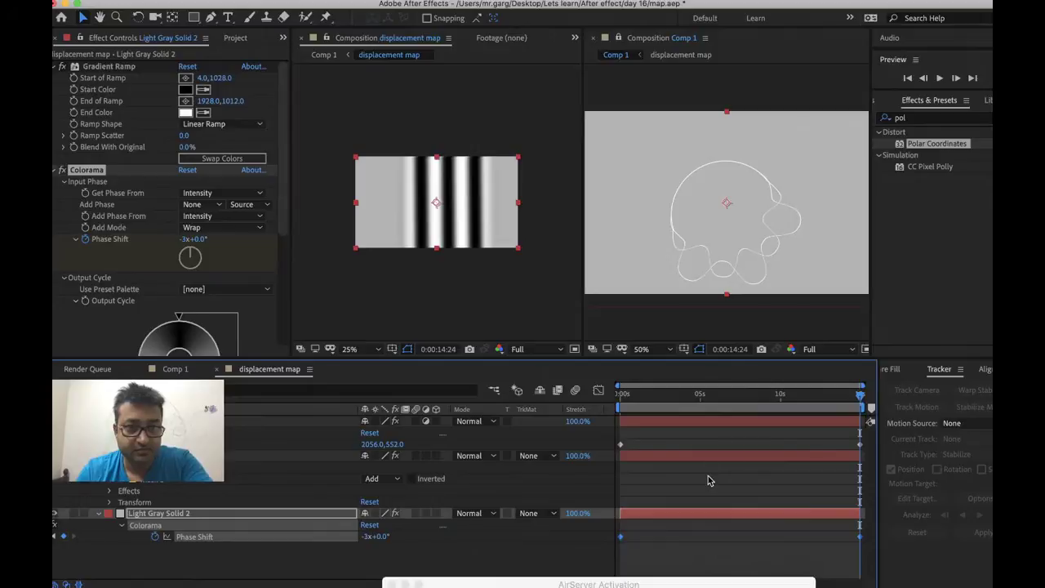
pyautogui.rightClick(708, 482)
pyautogui.click(654, 495)
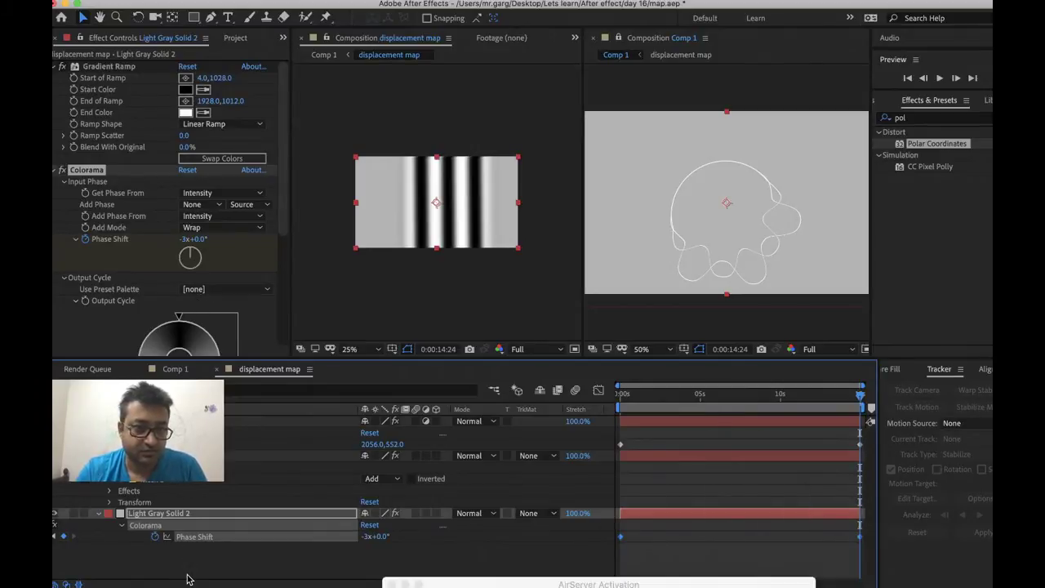
pyautogui.click(365, 303)
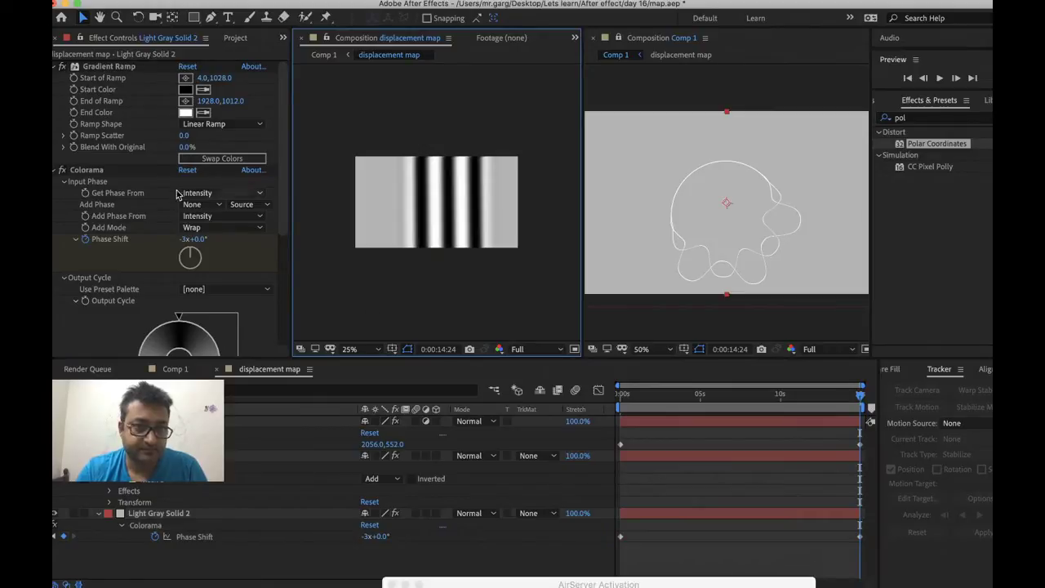
pyautogui.click(184, 239)
pyautogui.write('0')
pyautogui.press('Return')
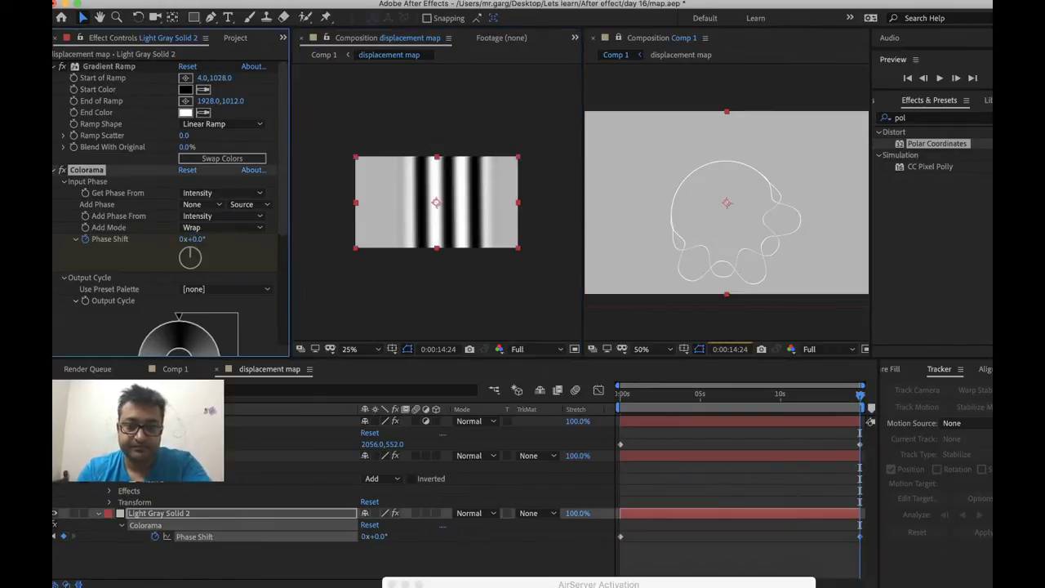
pyautogui.moveTo(667, 405); pyautogui.dragTo(890, 396)
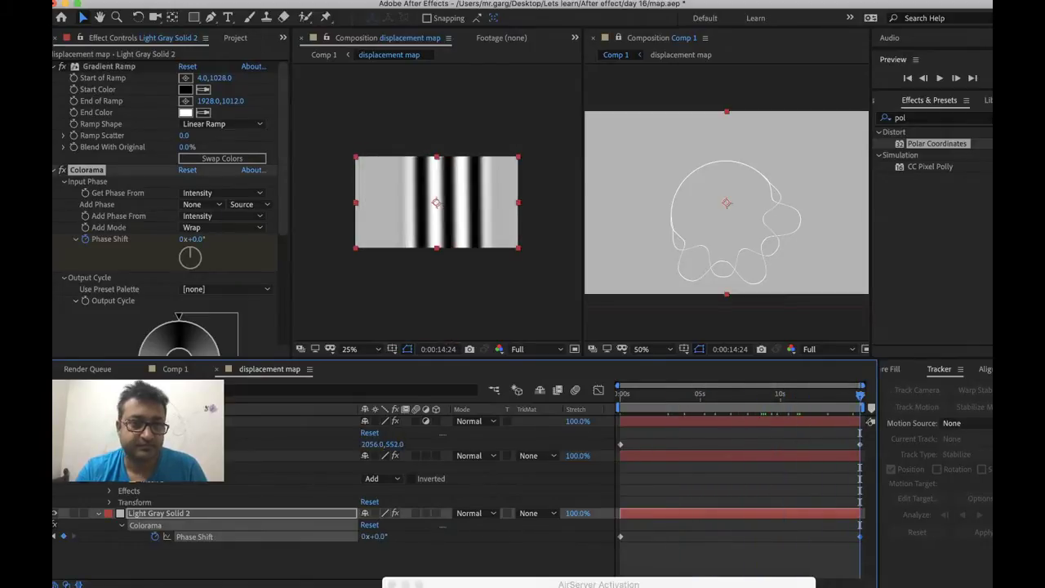
# End Comp 1's work area at 0:00:05:00 and preview the radial wave in the maximized view
pyautogui.click(175, 371)
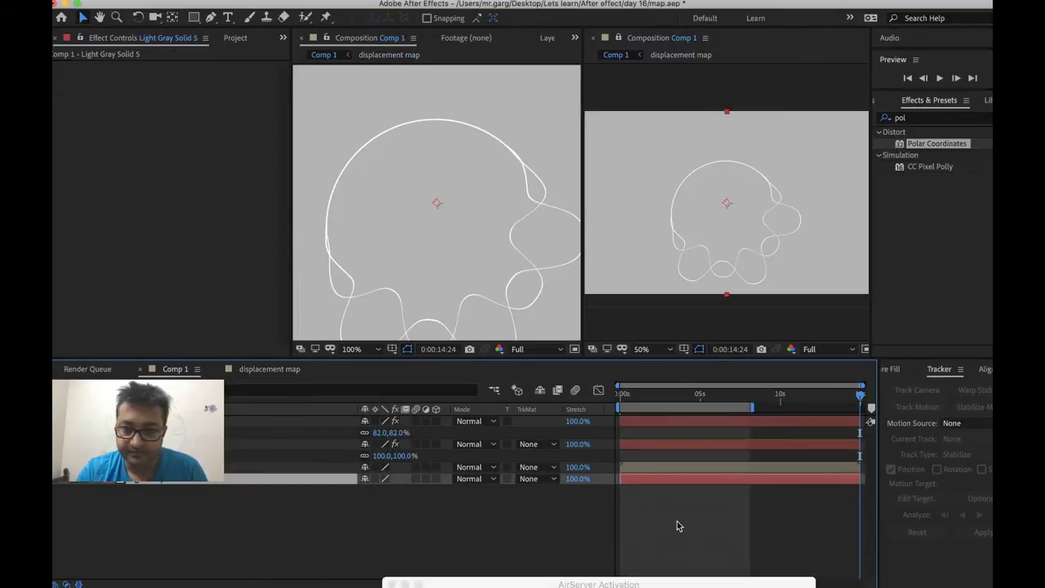
pyautogui.click(699, 397)
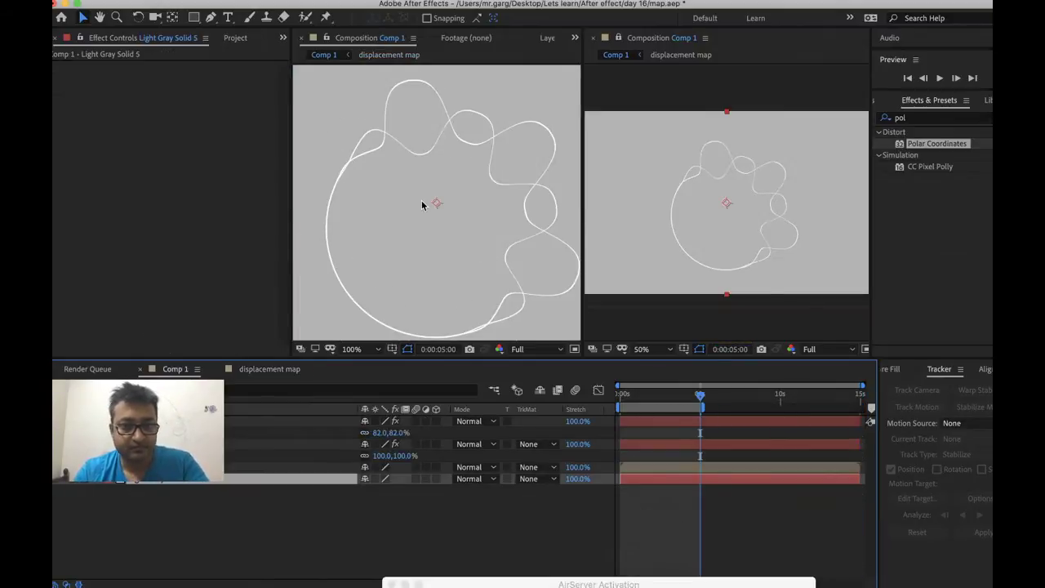
pyautogui.press('`')
pyautogui.press('space')
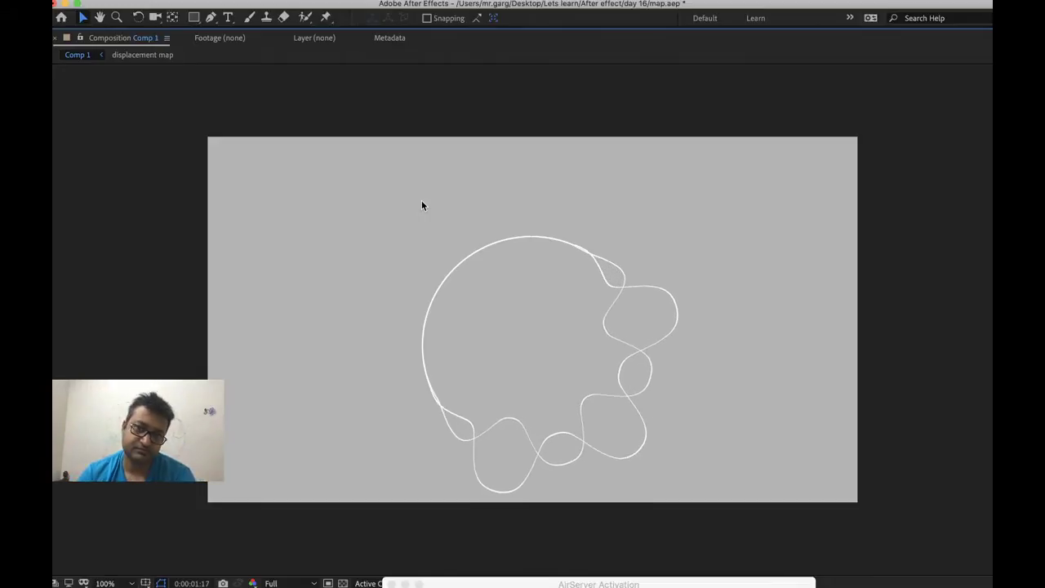
pyautogui.click(421, 202)
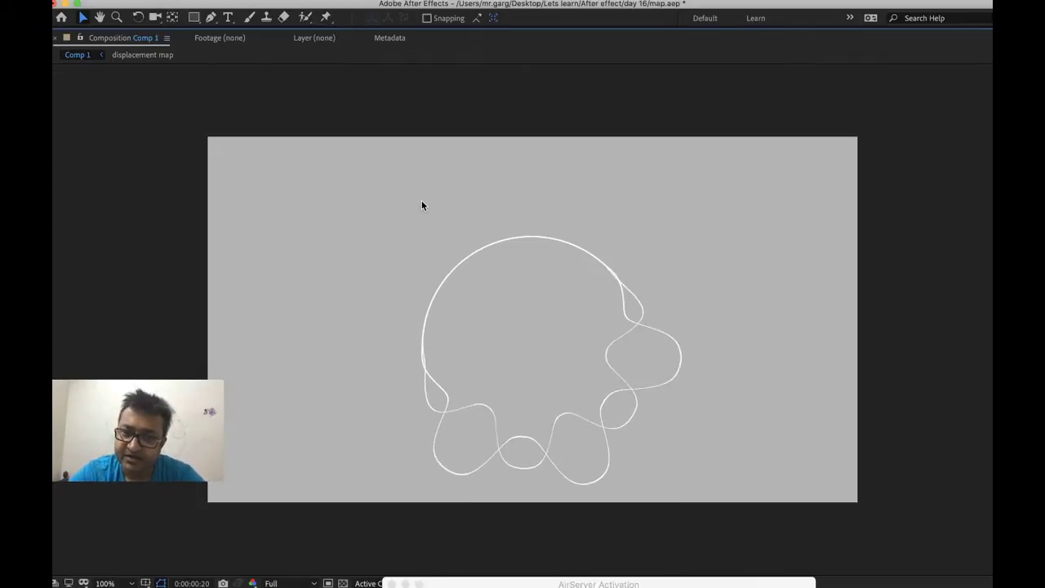
pyautogui.press('`')
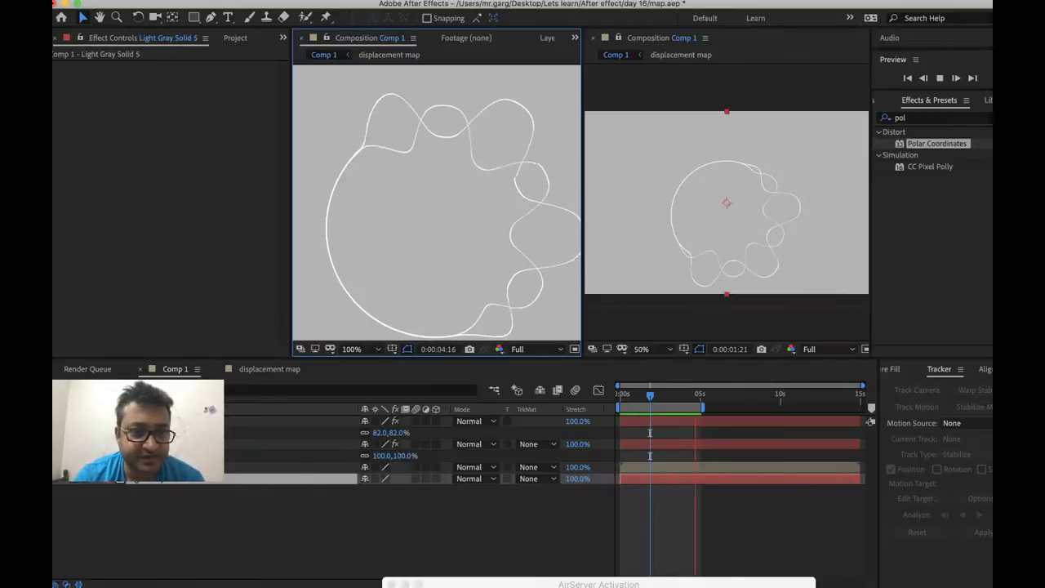
# Review the effect settings of Comp 1's top beam layer and of the displacement map's ramp, blur and Offset layers
pyautogui.rightClick(185, 421)
pyautogui.press('Escape')
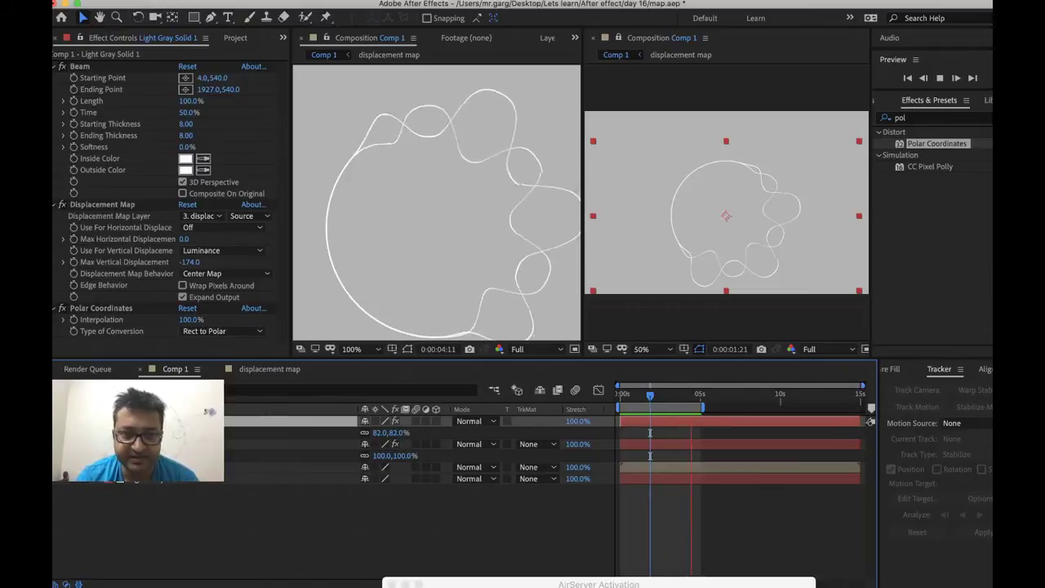
pyautogui.click(270, 369)
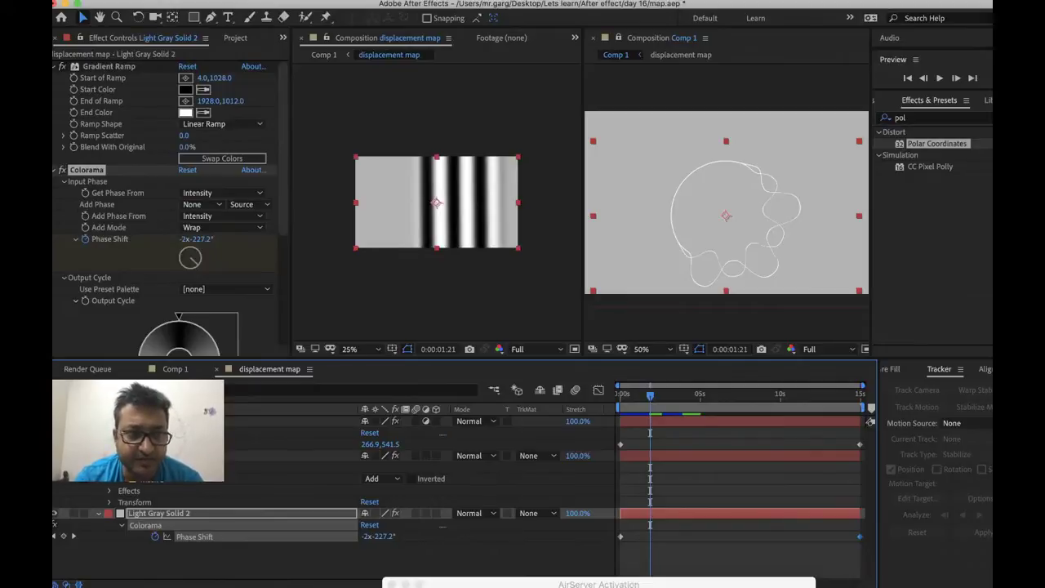
pyautogui.scroll(-5, 139, 242)
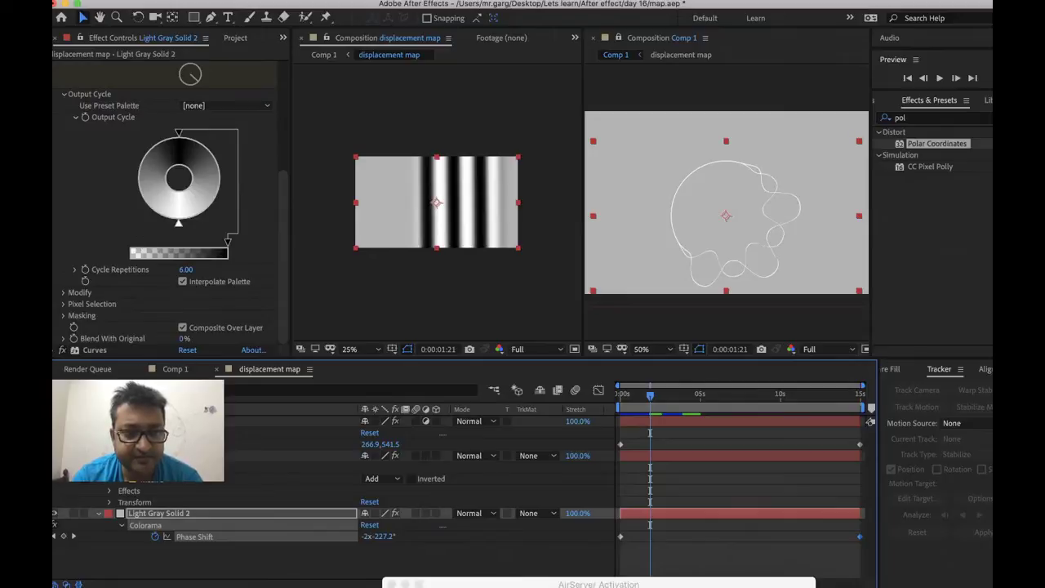
pyautogui.rightClick(192, 456)
pyautogui.press('Escape')
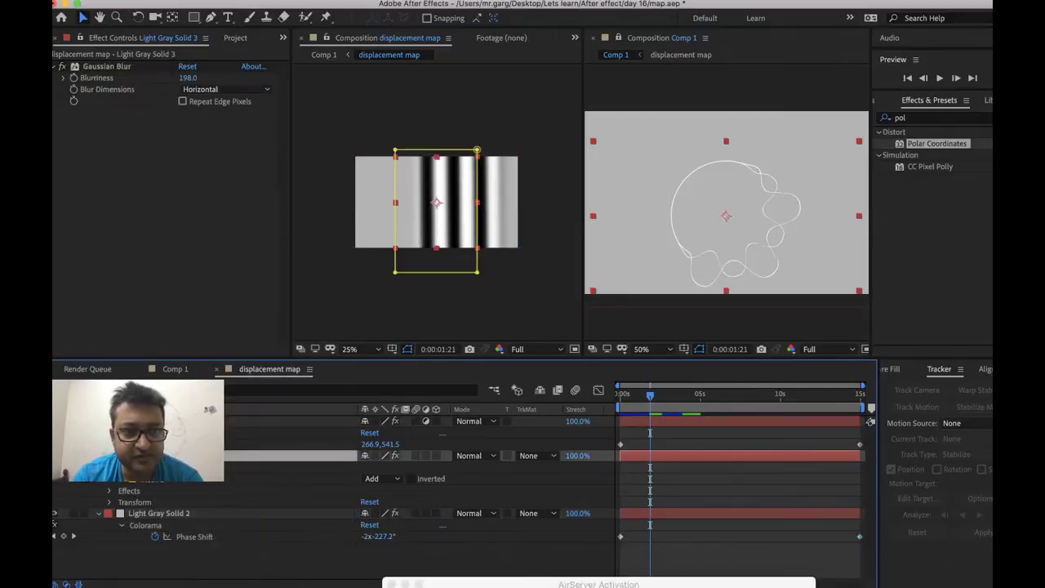
pyautogui.rightClick(214, 421)
pyautogui.press('Escape')
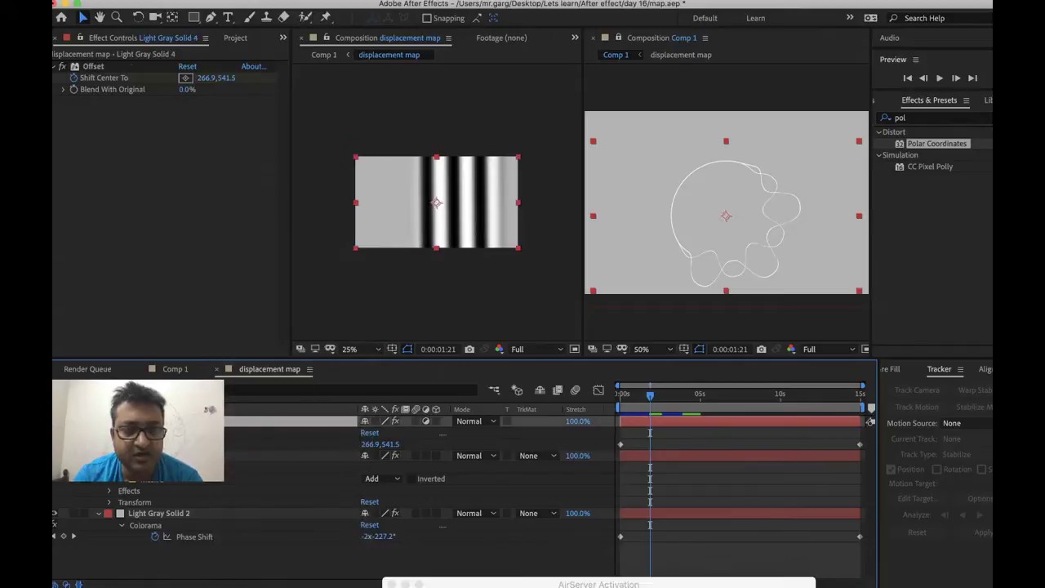